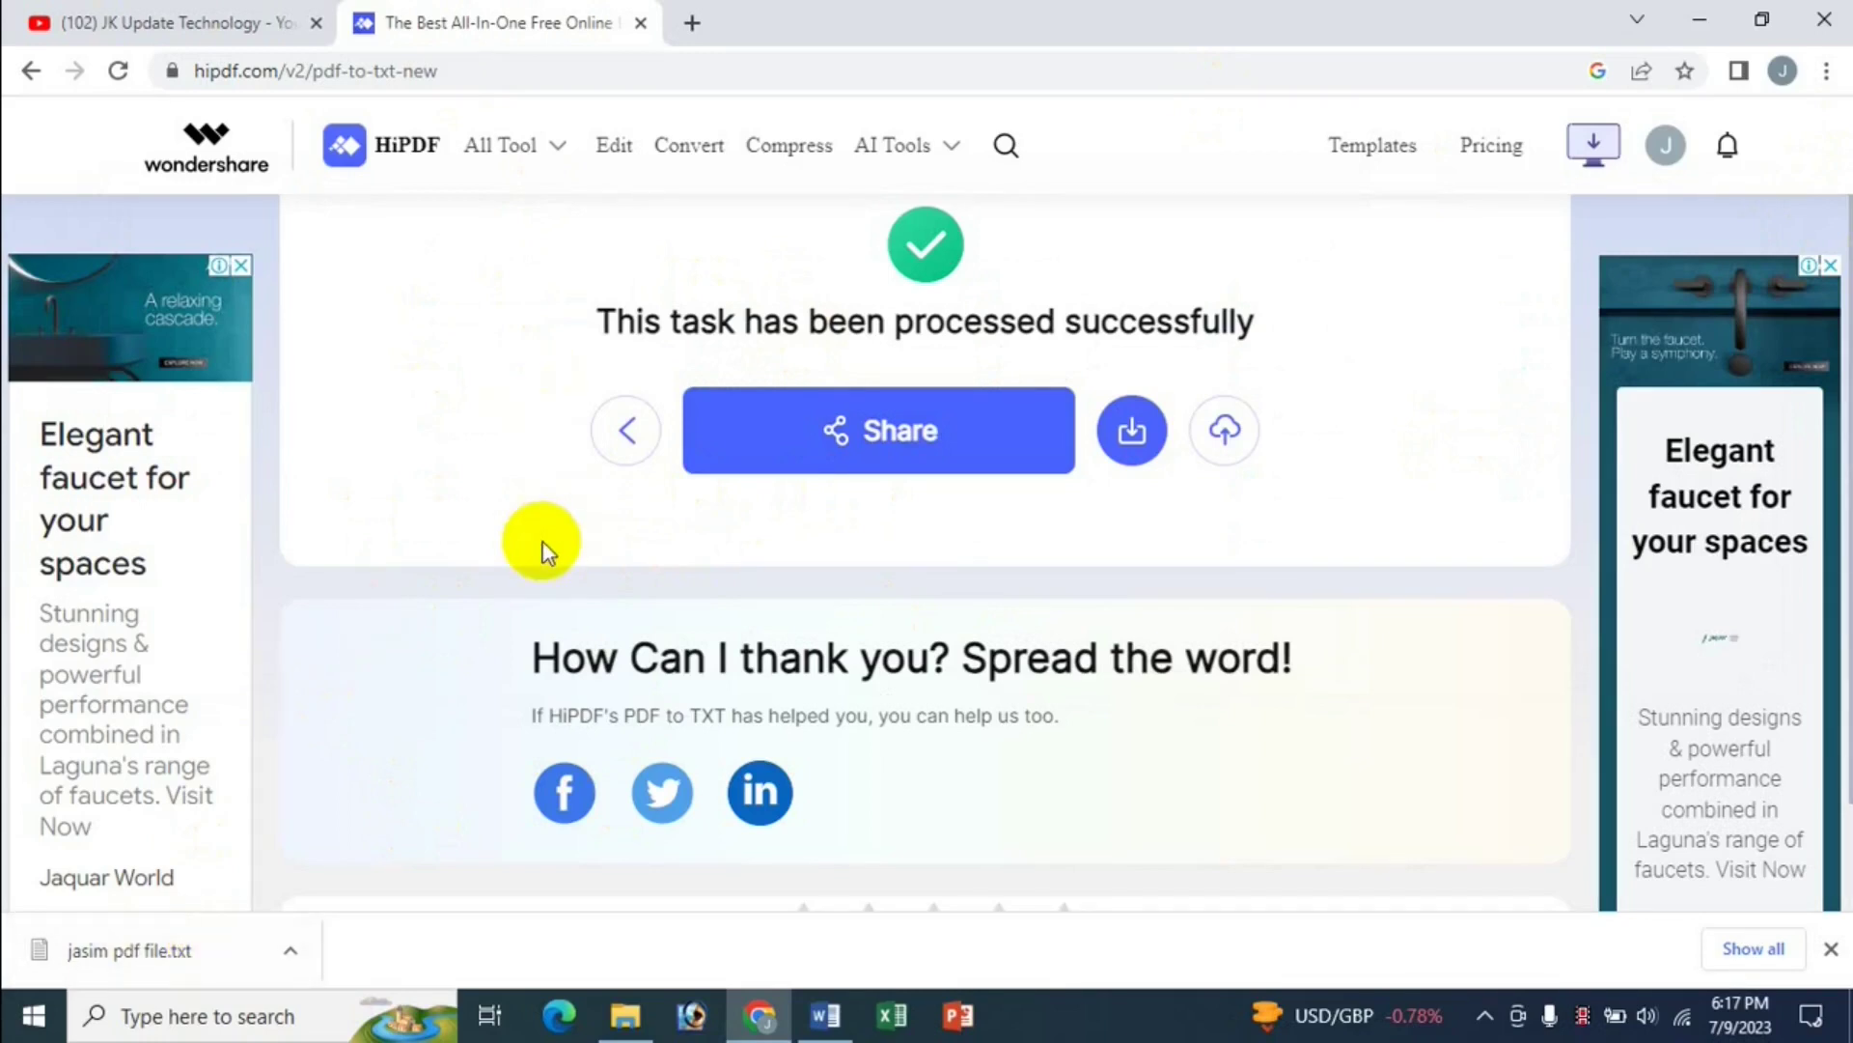
# - Open the downloaded text file jasim pdf file.txt full-screen, check its converted contents, and close it
pyautogui.click(1665, 150)
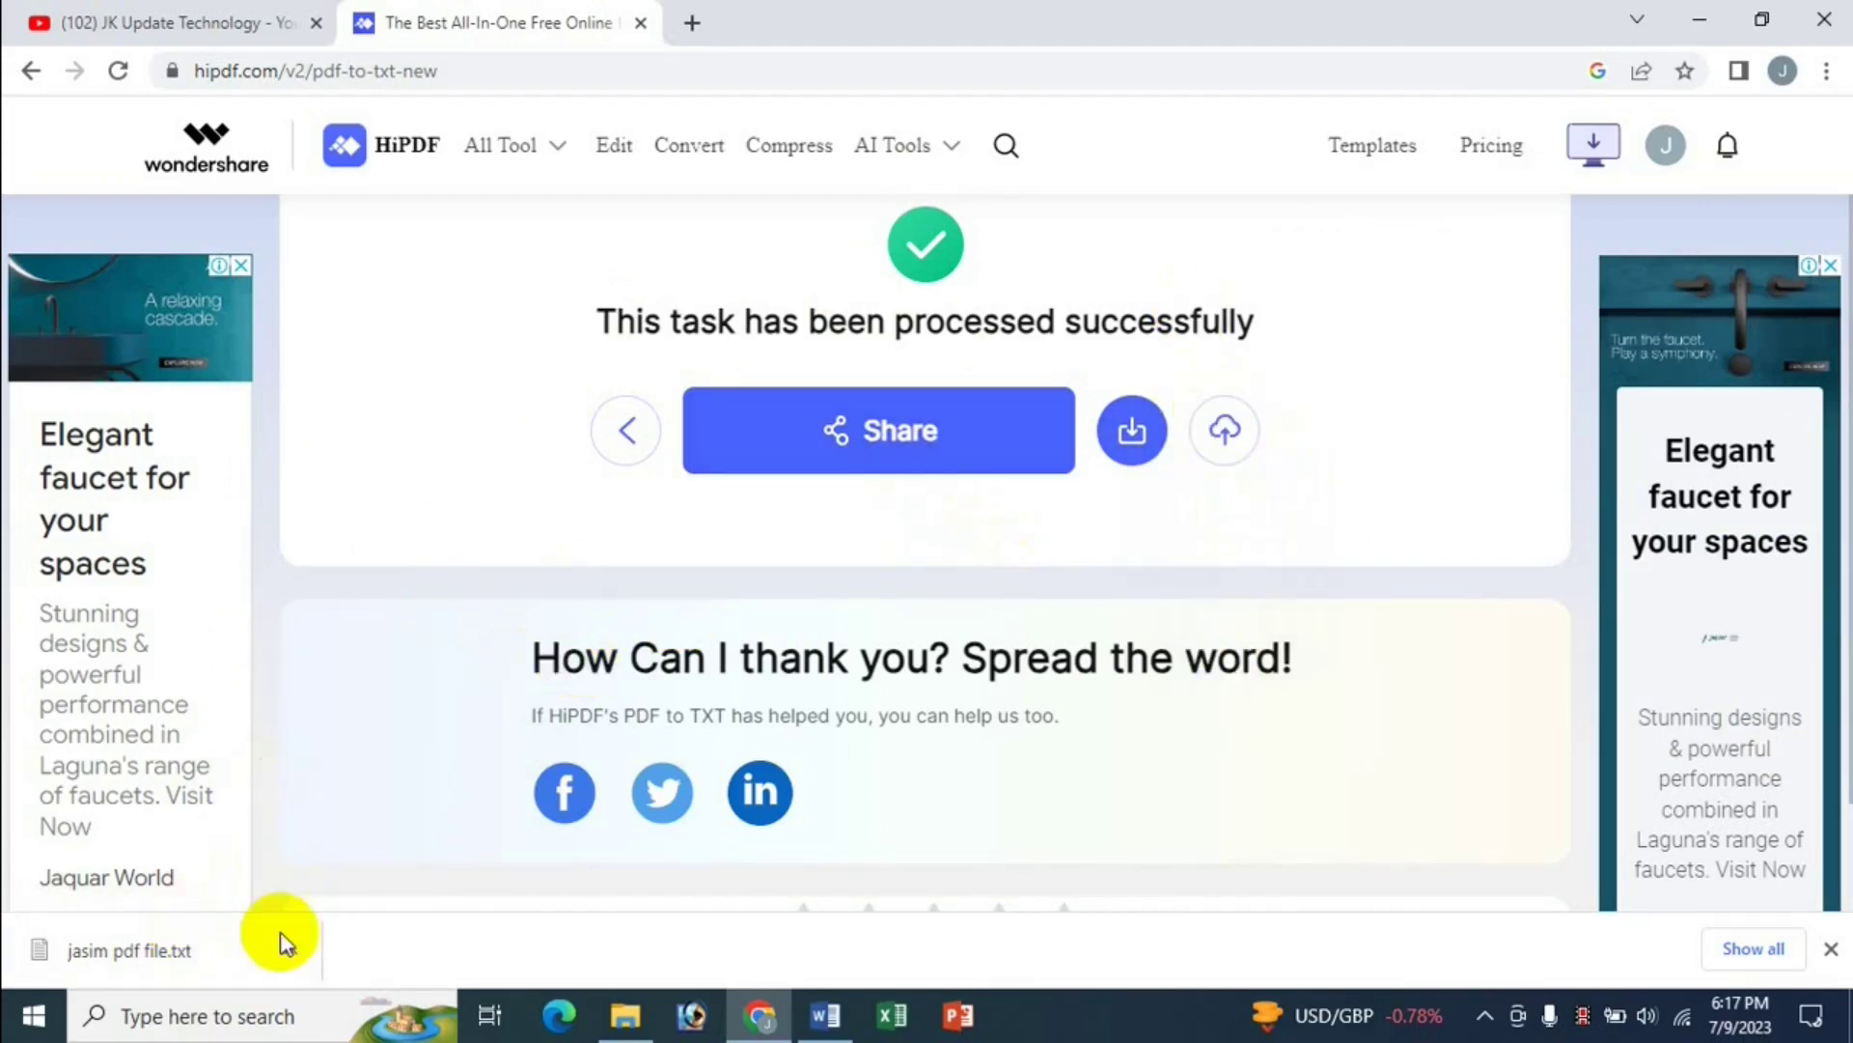
pyautogui.click(160, 950)
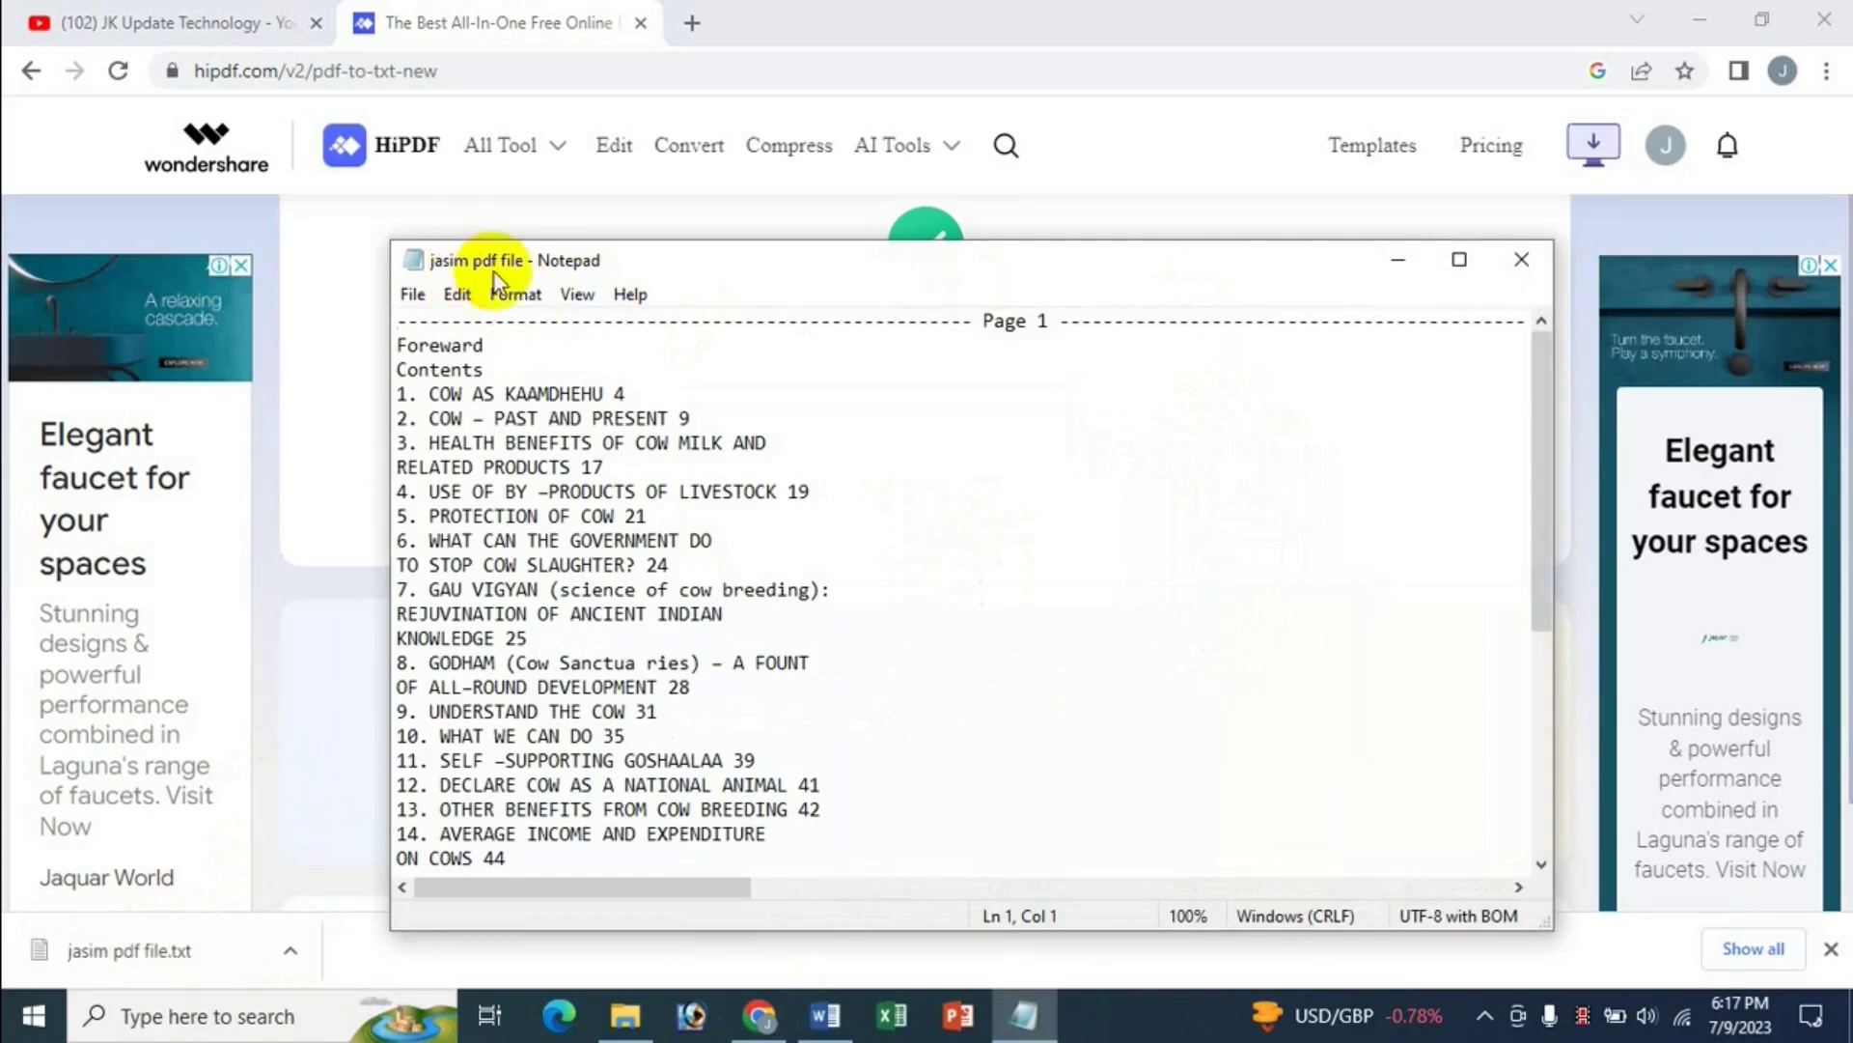
pyautogui.click(1460, 261)
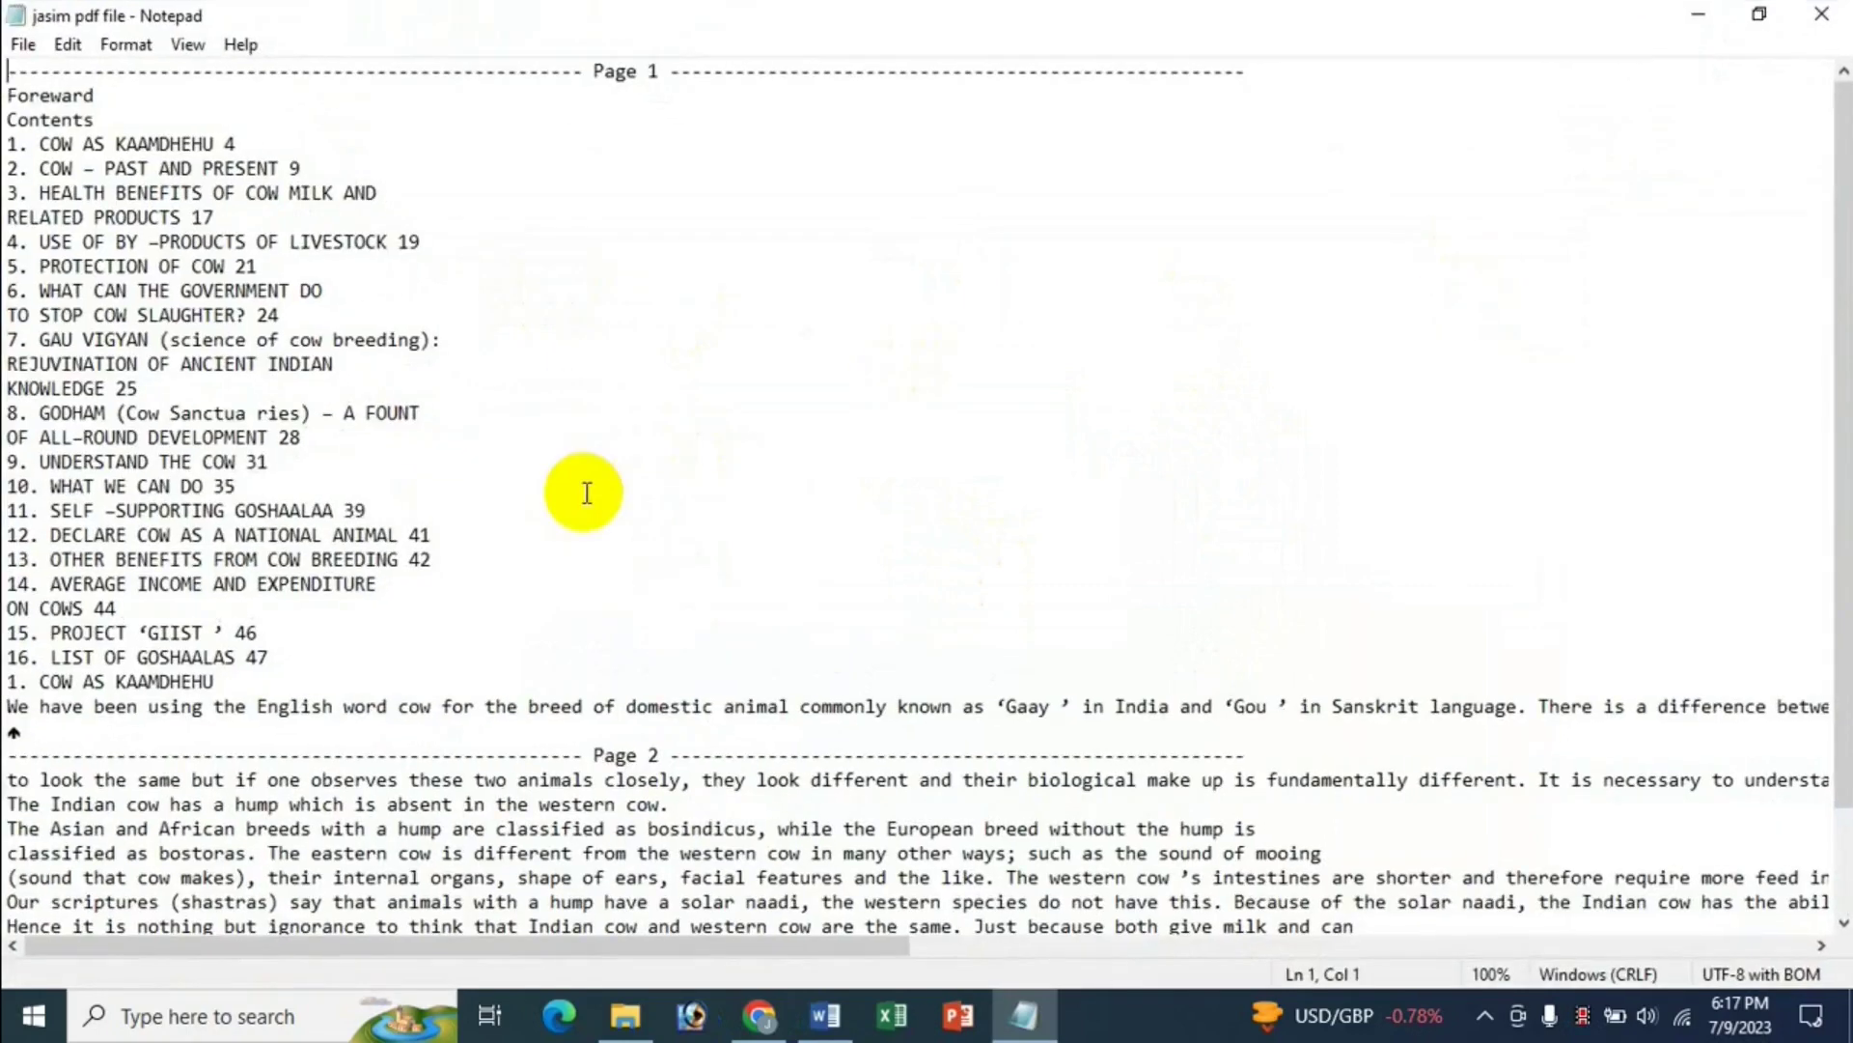
pyautogui.scroll(-1, 584, 488)
pyautogui.scroll(1, 584, 489)
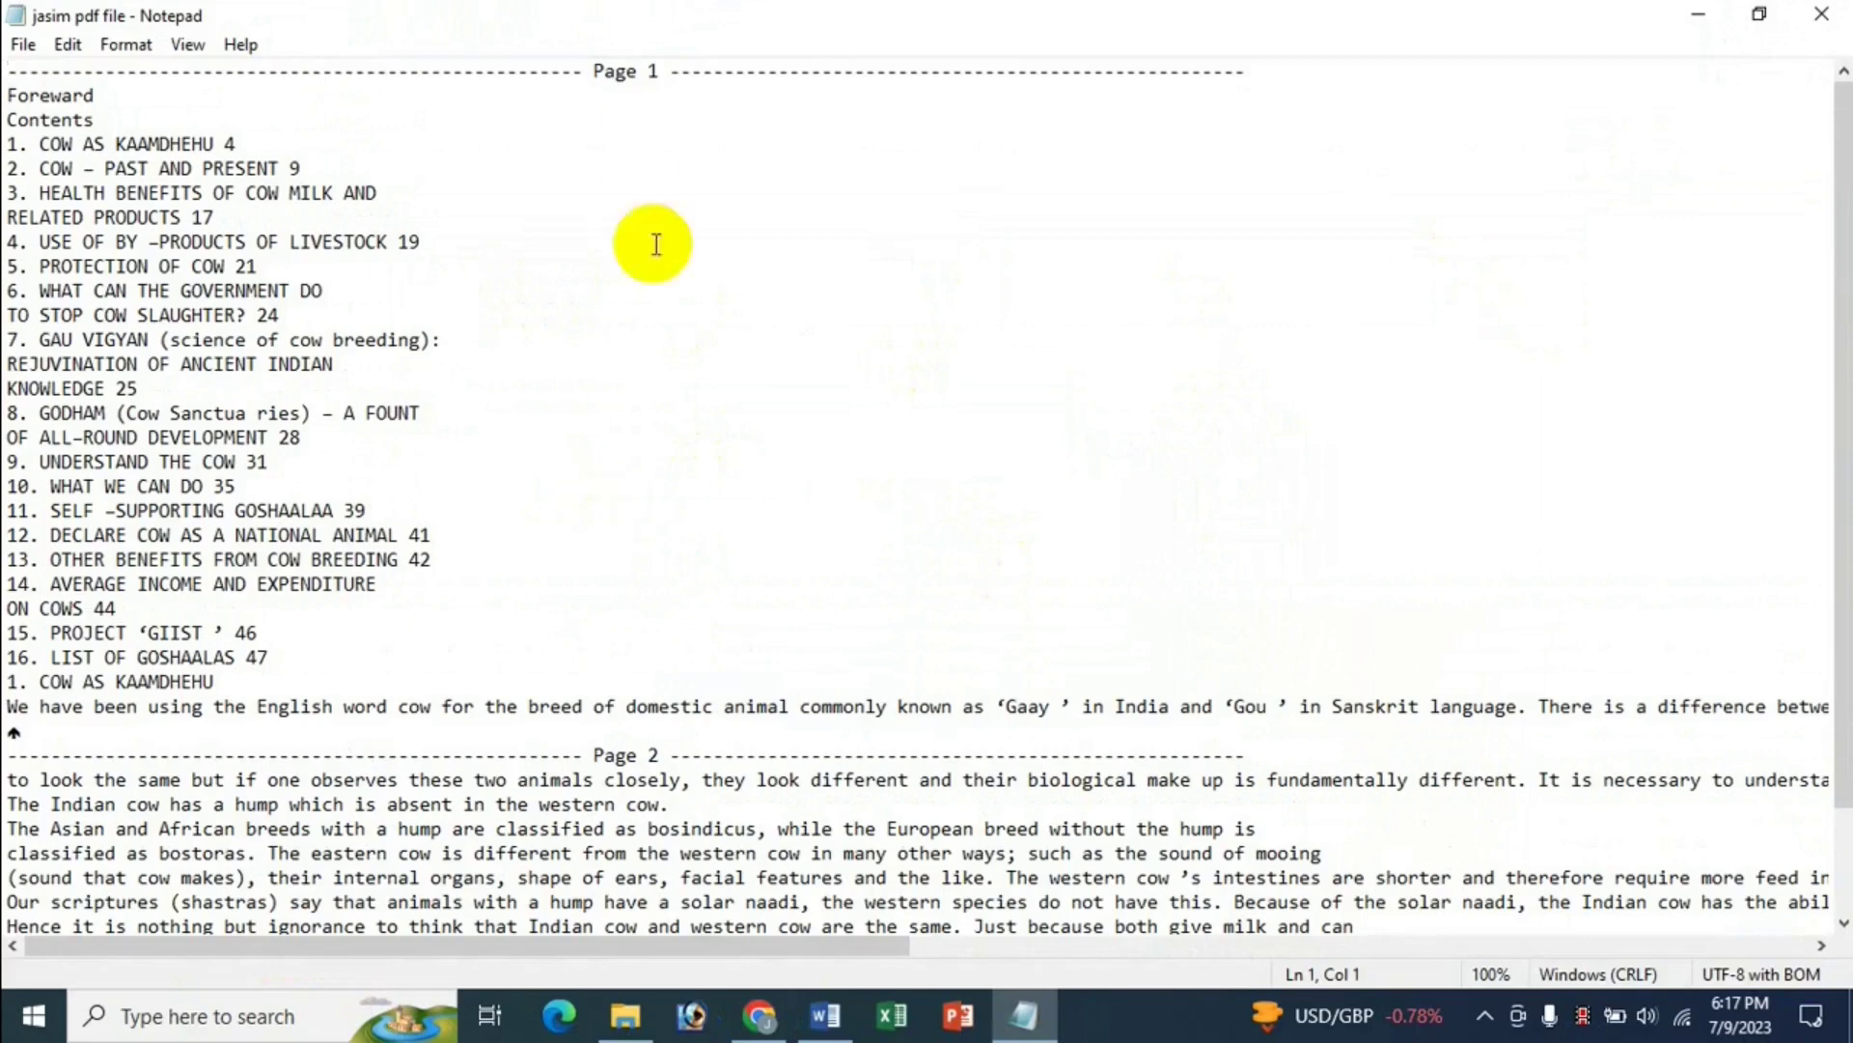
pyautogui.click(1822, 16)
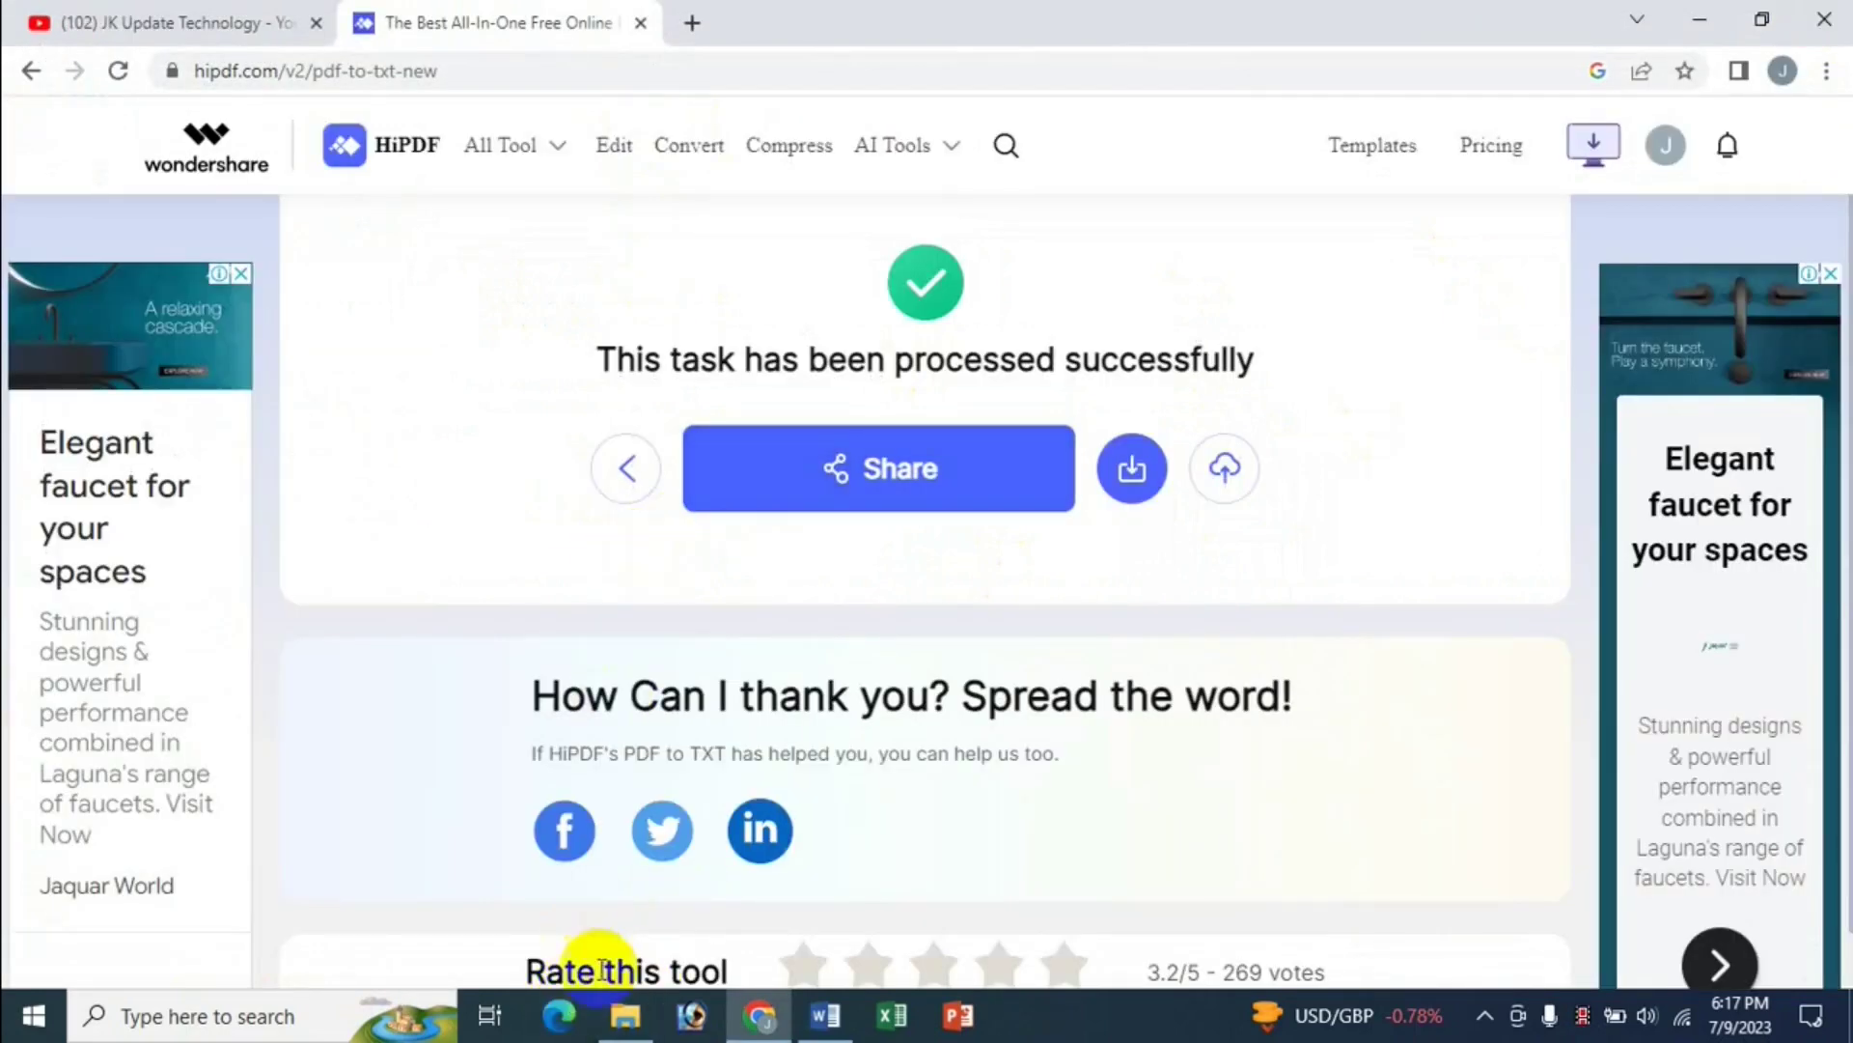
# - Open the converted text file jasim pdf file from the Downloads folder in File Explorer and maximize it
pyautogui.click(626, 1015)
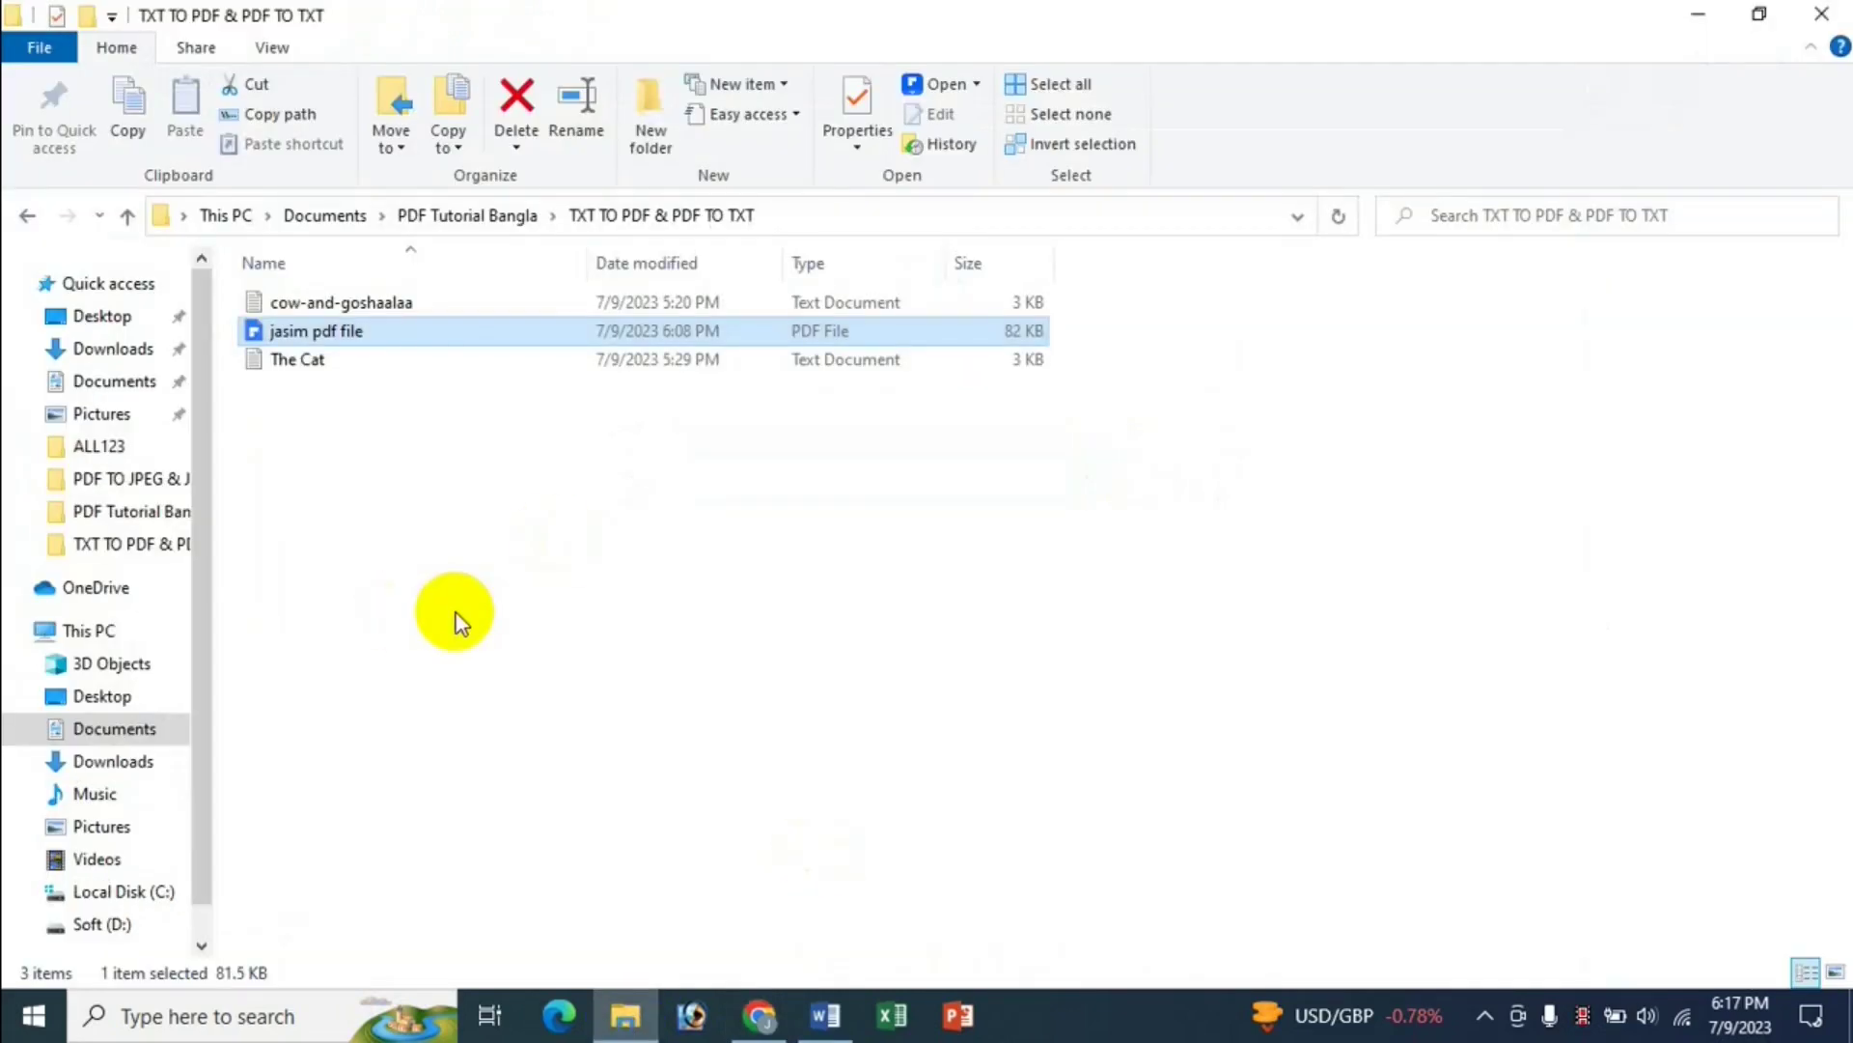
pyautogui.click(114, 763)
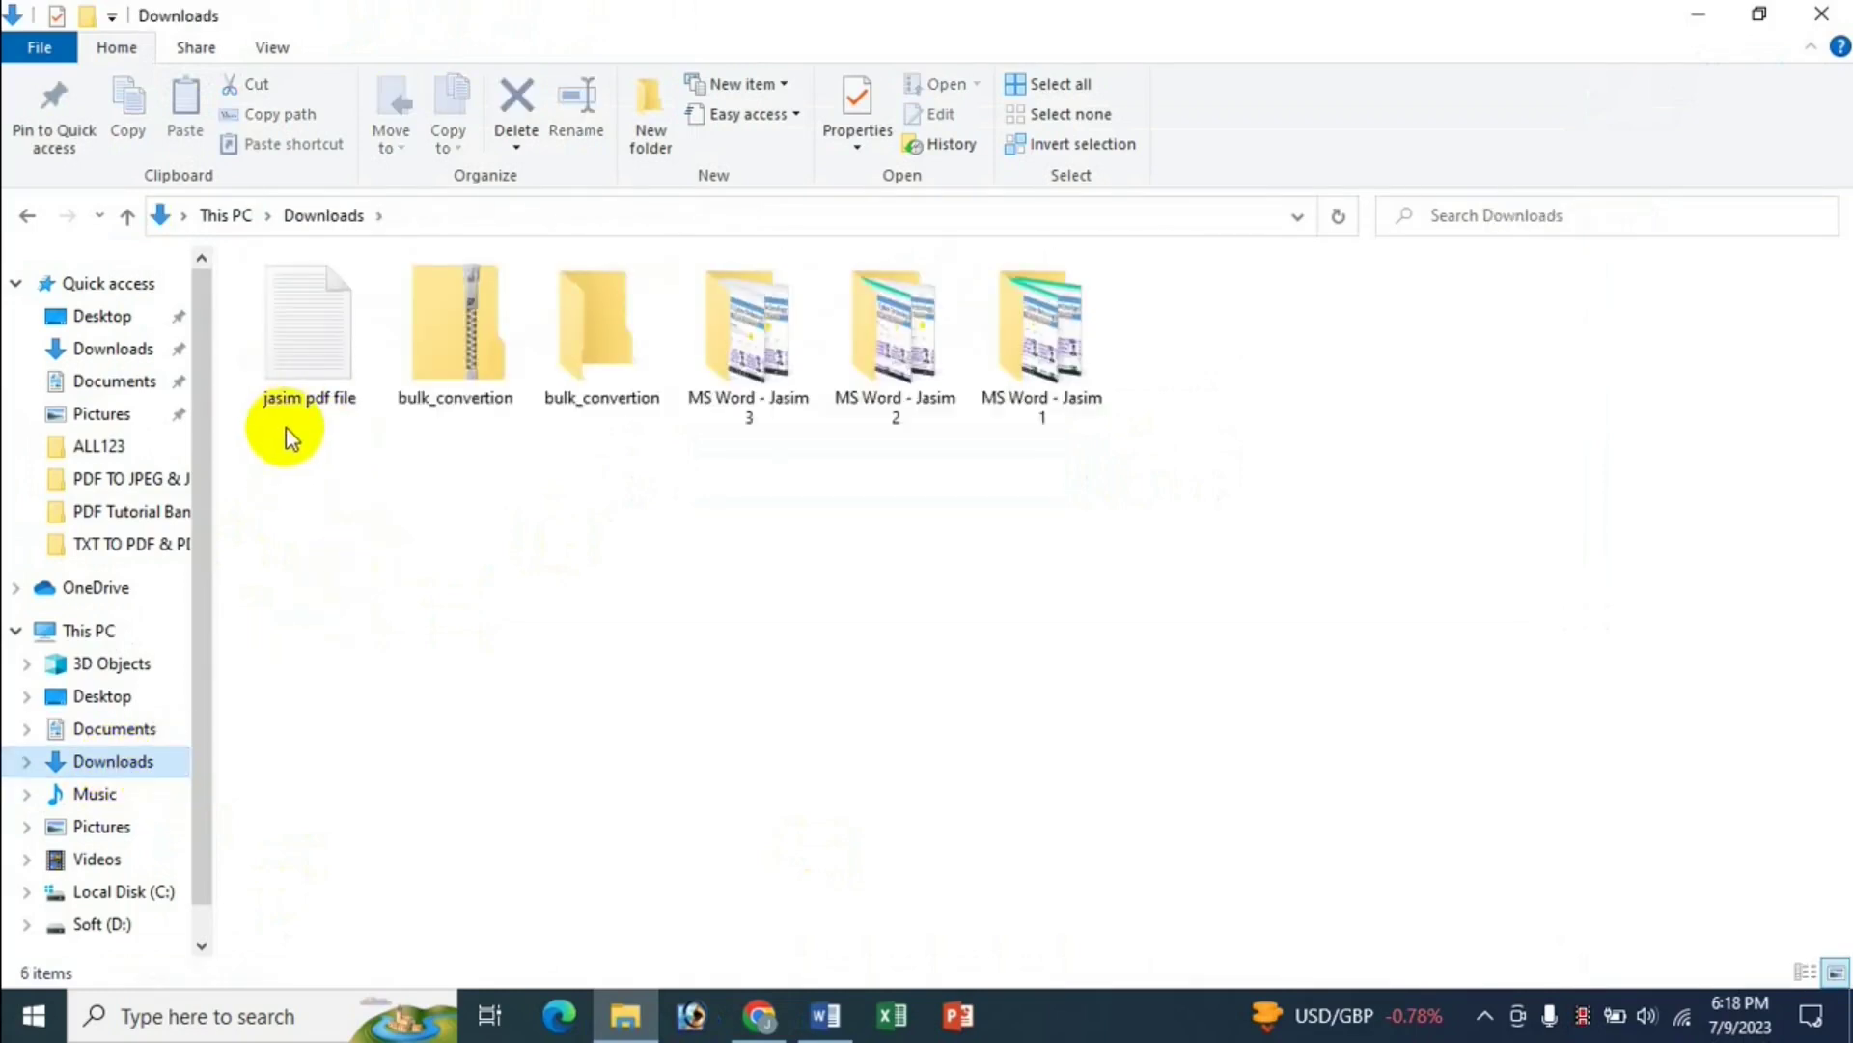
pyautogui.doubleClick(307, 381)
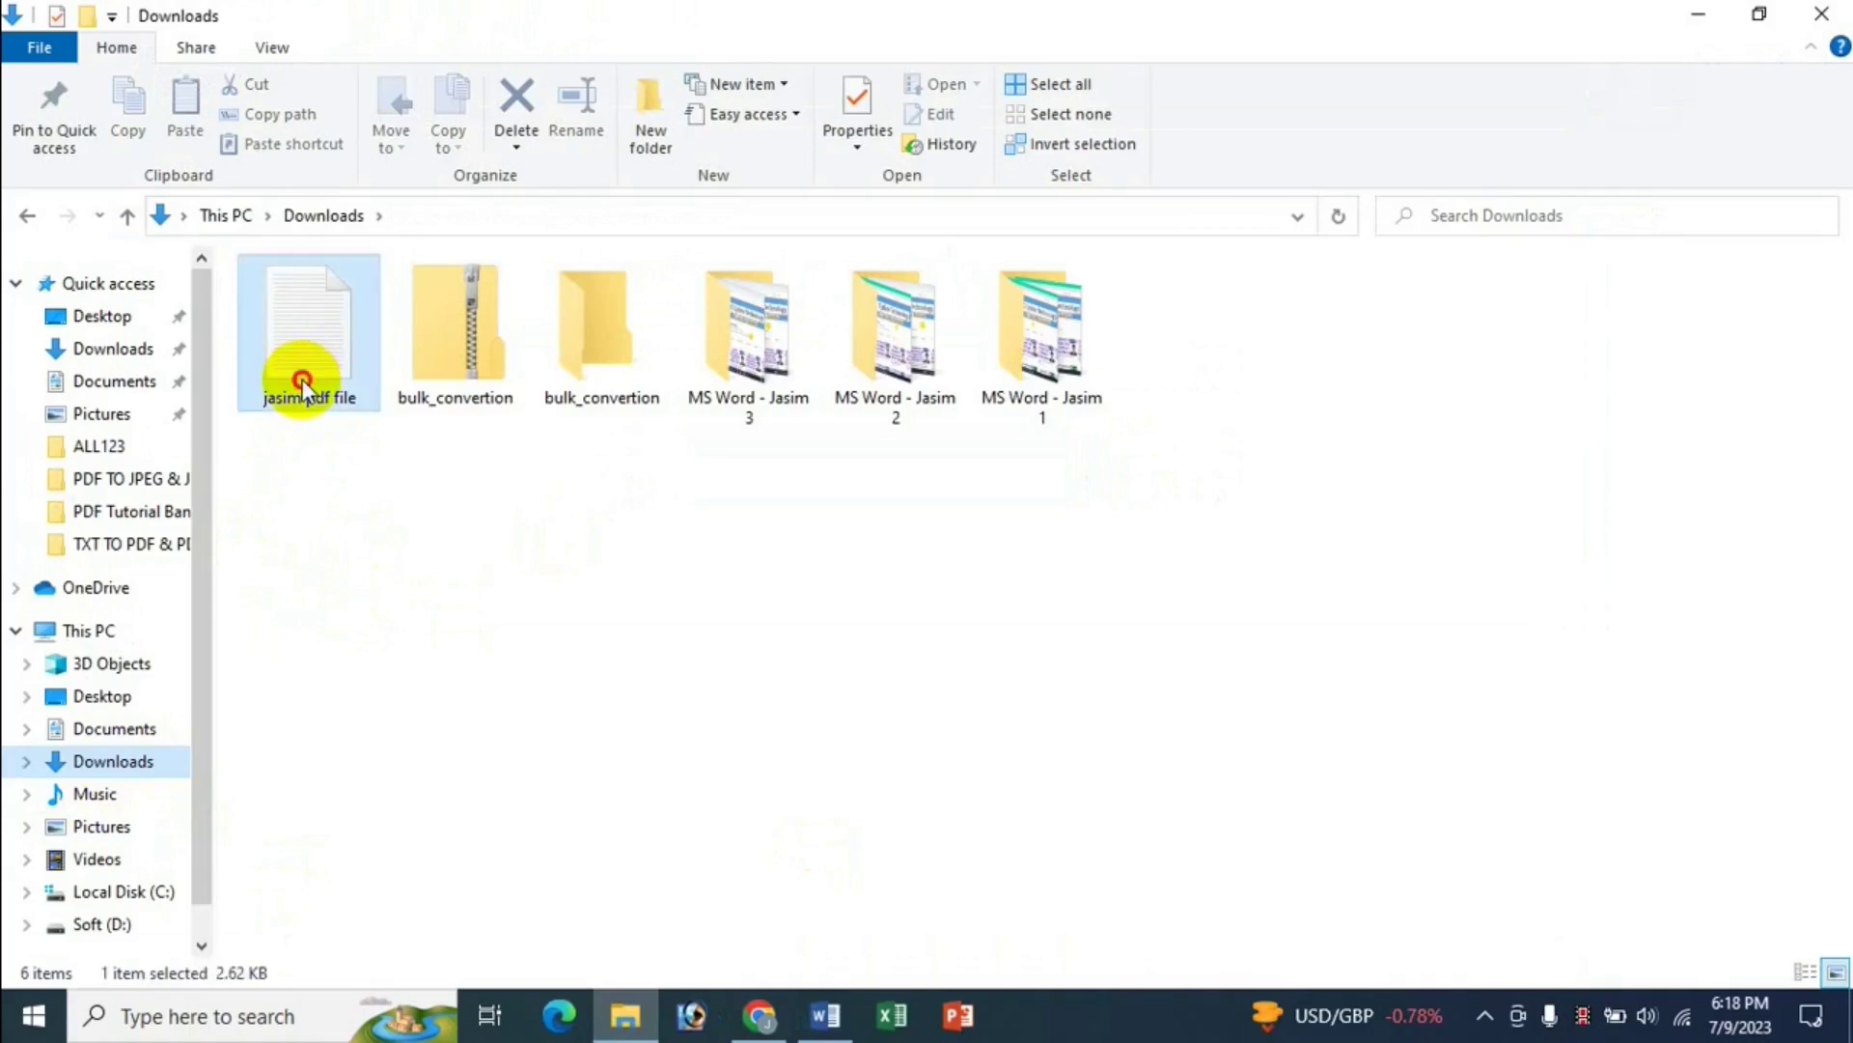
pyautogui.click(1460, 258)
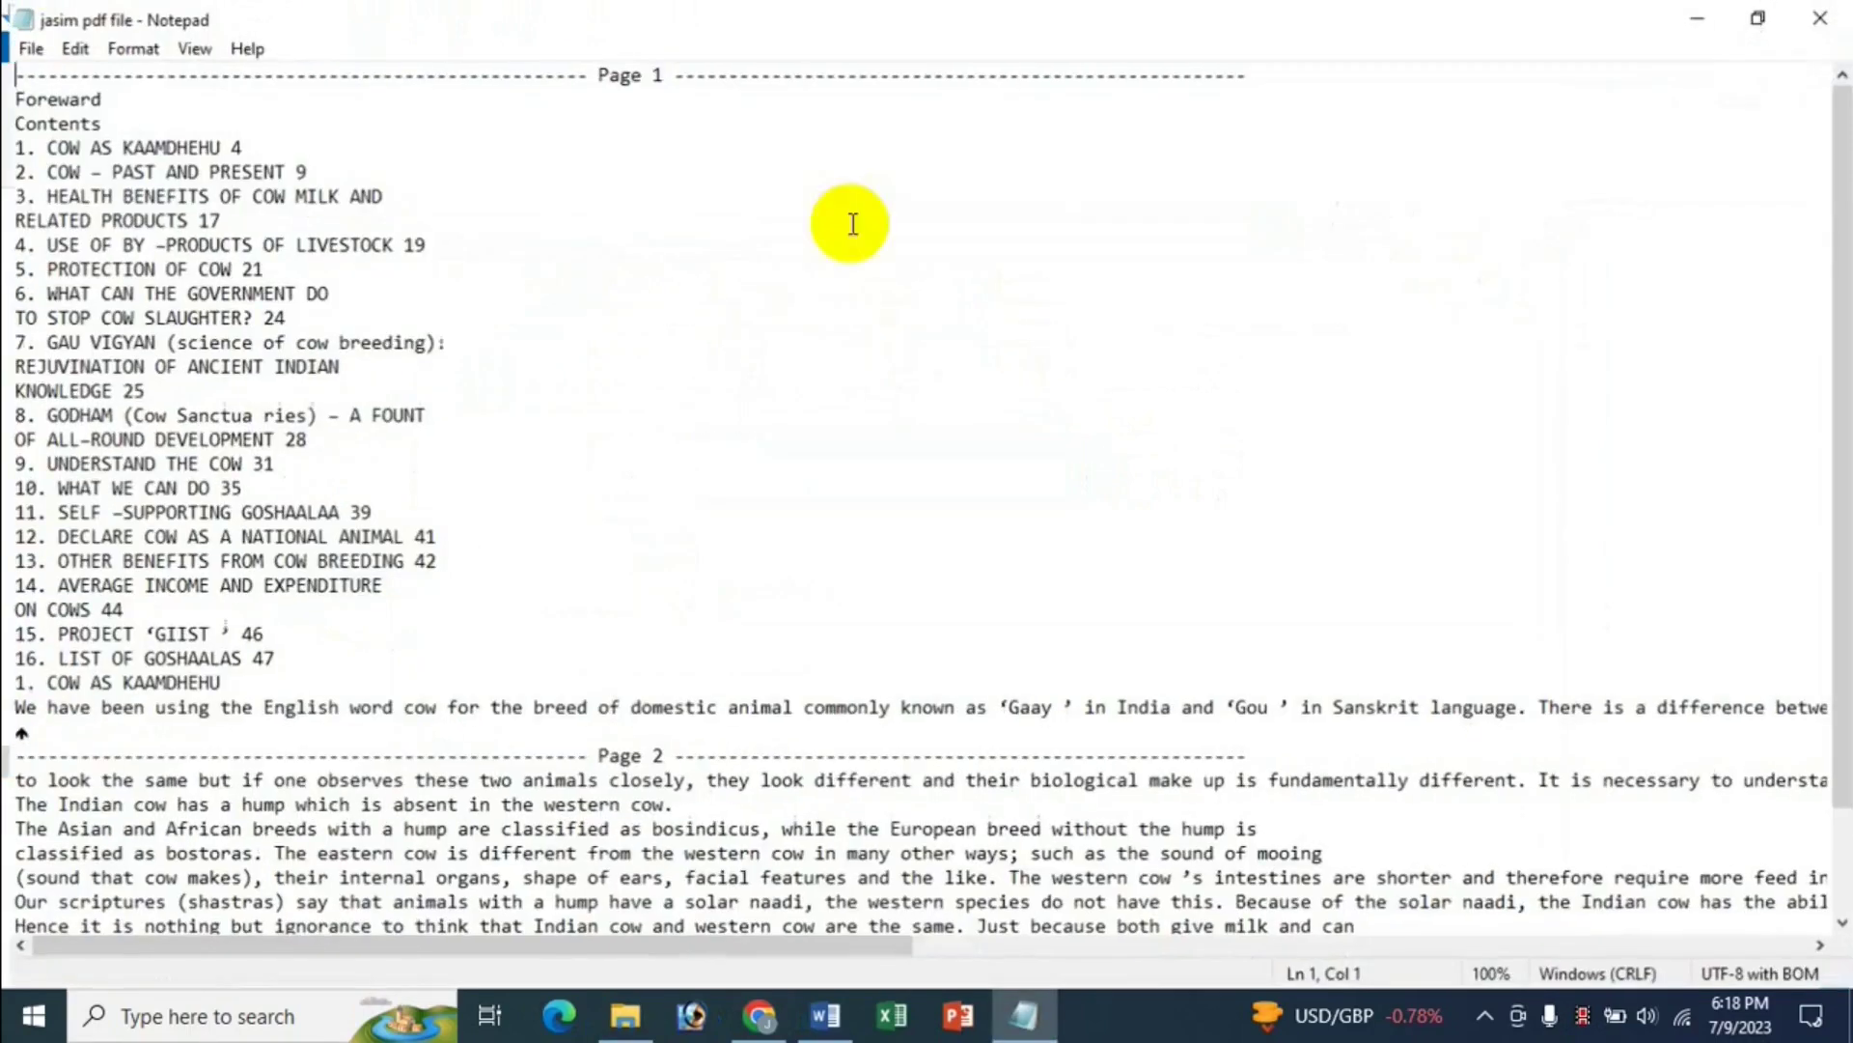
# - Browse in File Explorer to Documents > PDF Tutorial Bangla > TXT TO PDF & PDF TO TXT to view the source PDF
pyautogui.click(625, 1009)
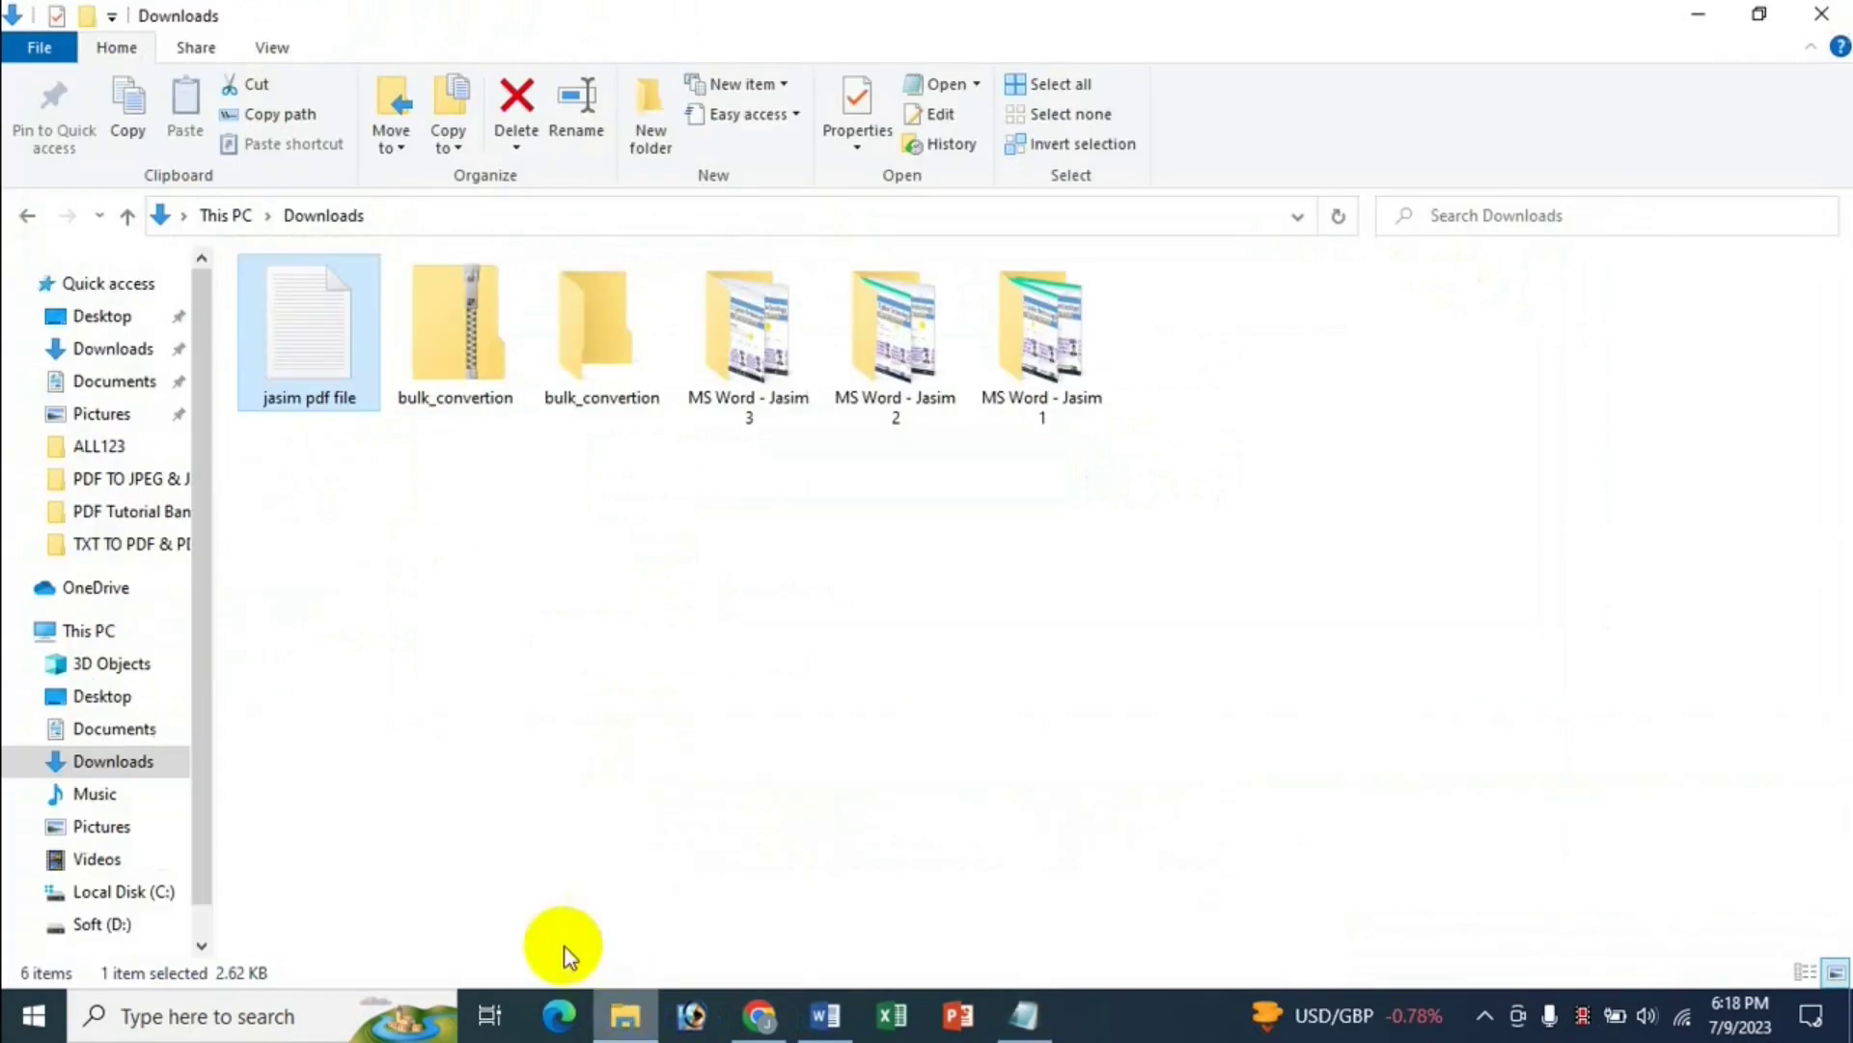
pyautogui.click(140, 732)
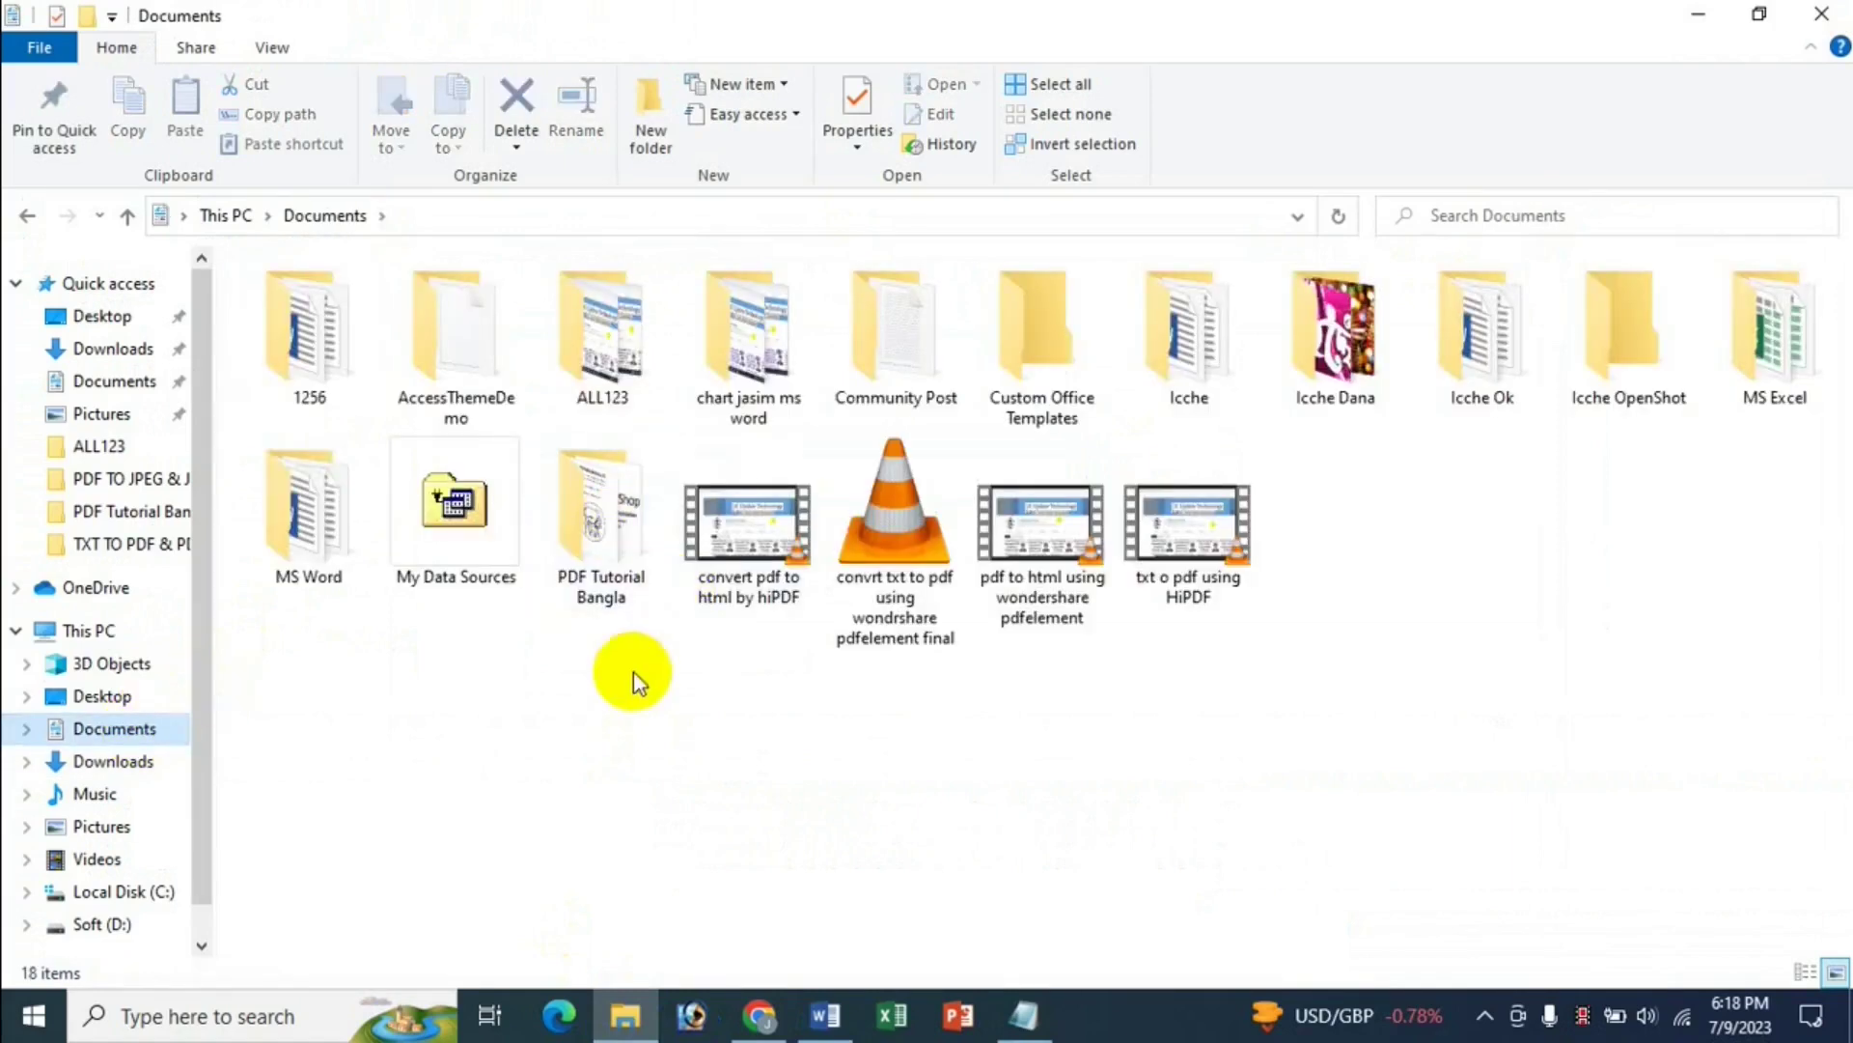
pyautogui.doubleClick(618, 587)
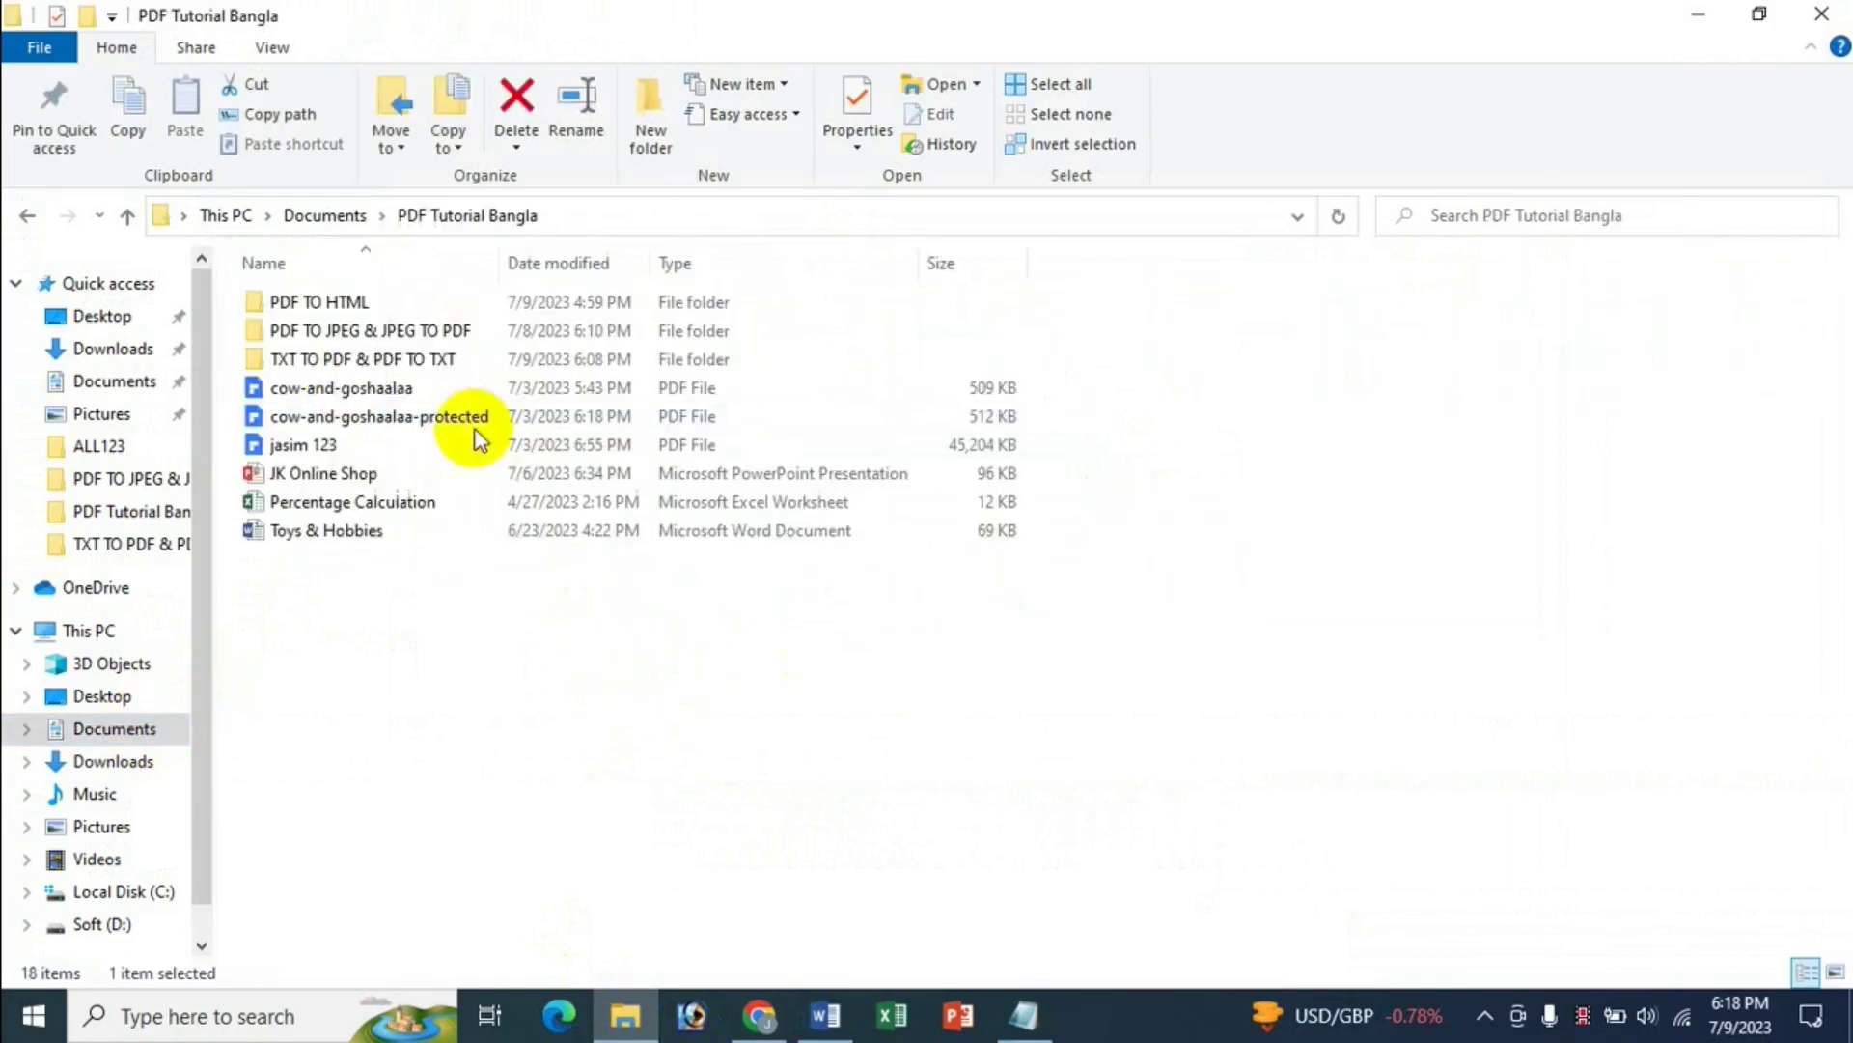
pyautogui.doubleClick(363, 361)
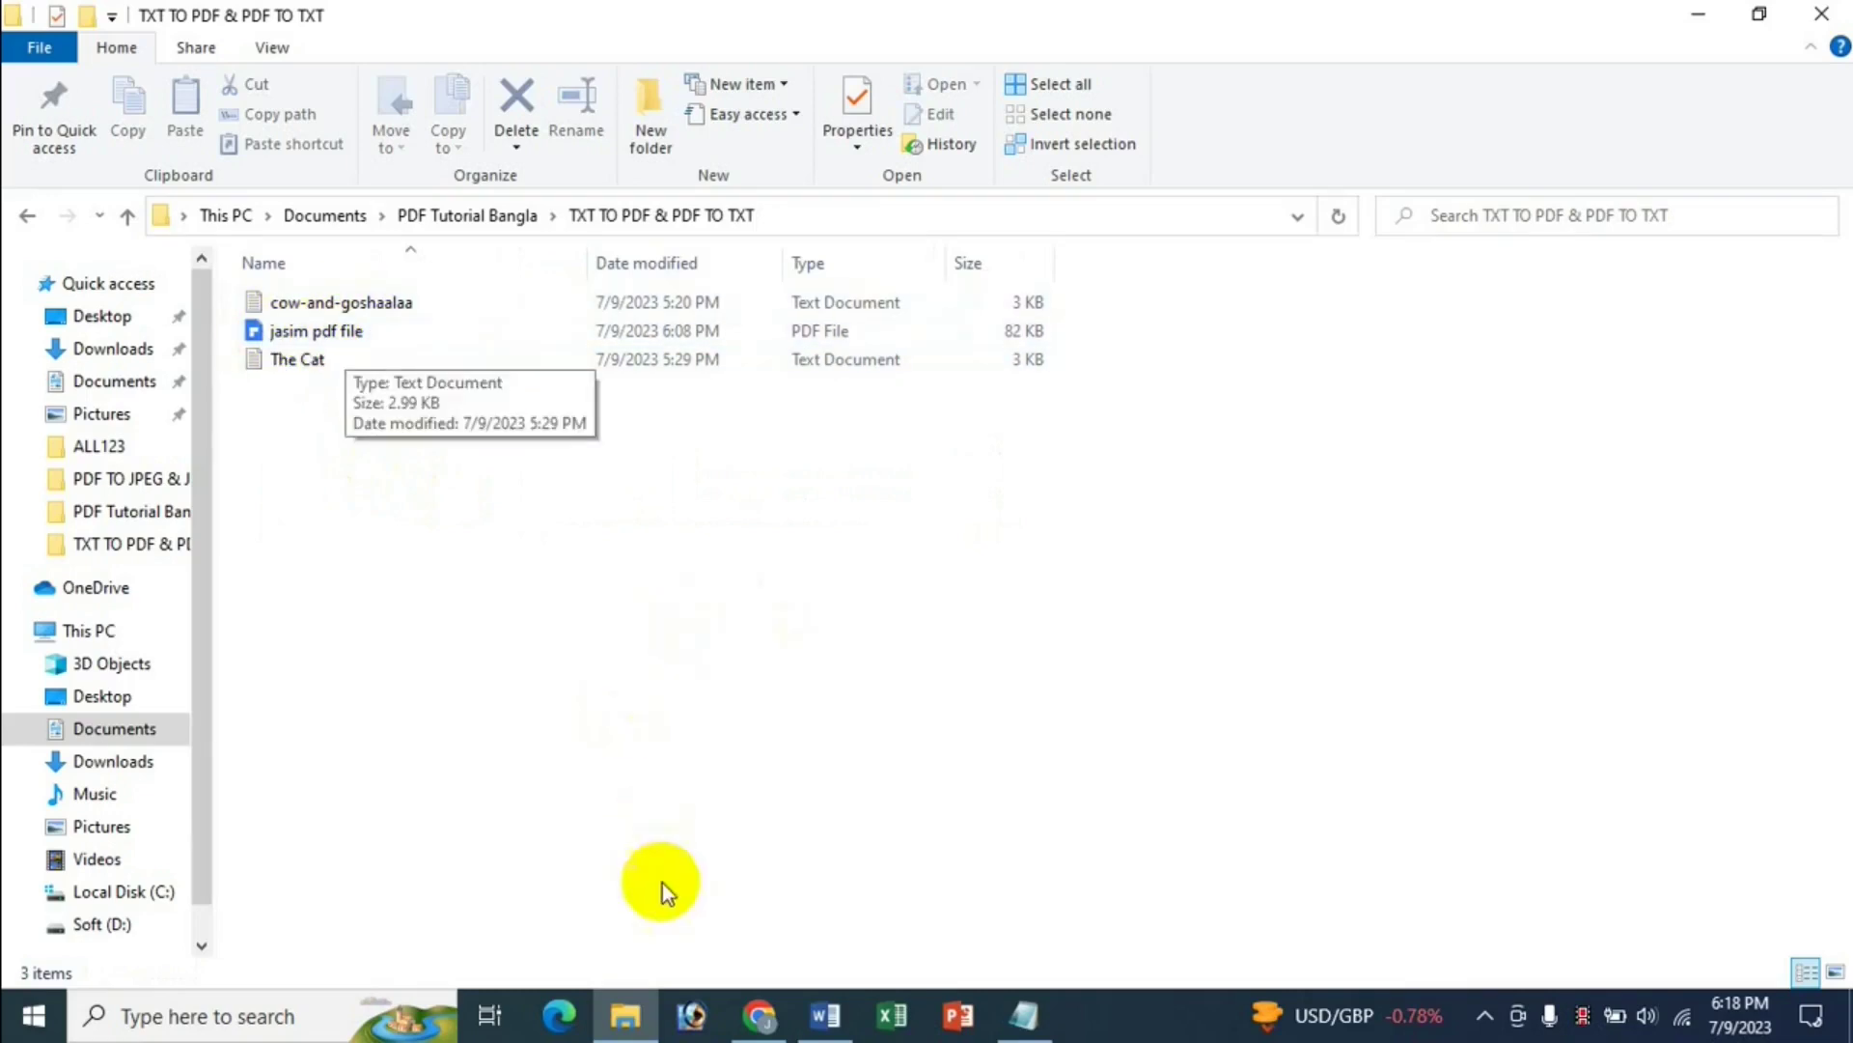
# - Return to the converted text in Notepad, review both pages, and close the file
pyautogui.click(629, 1013)
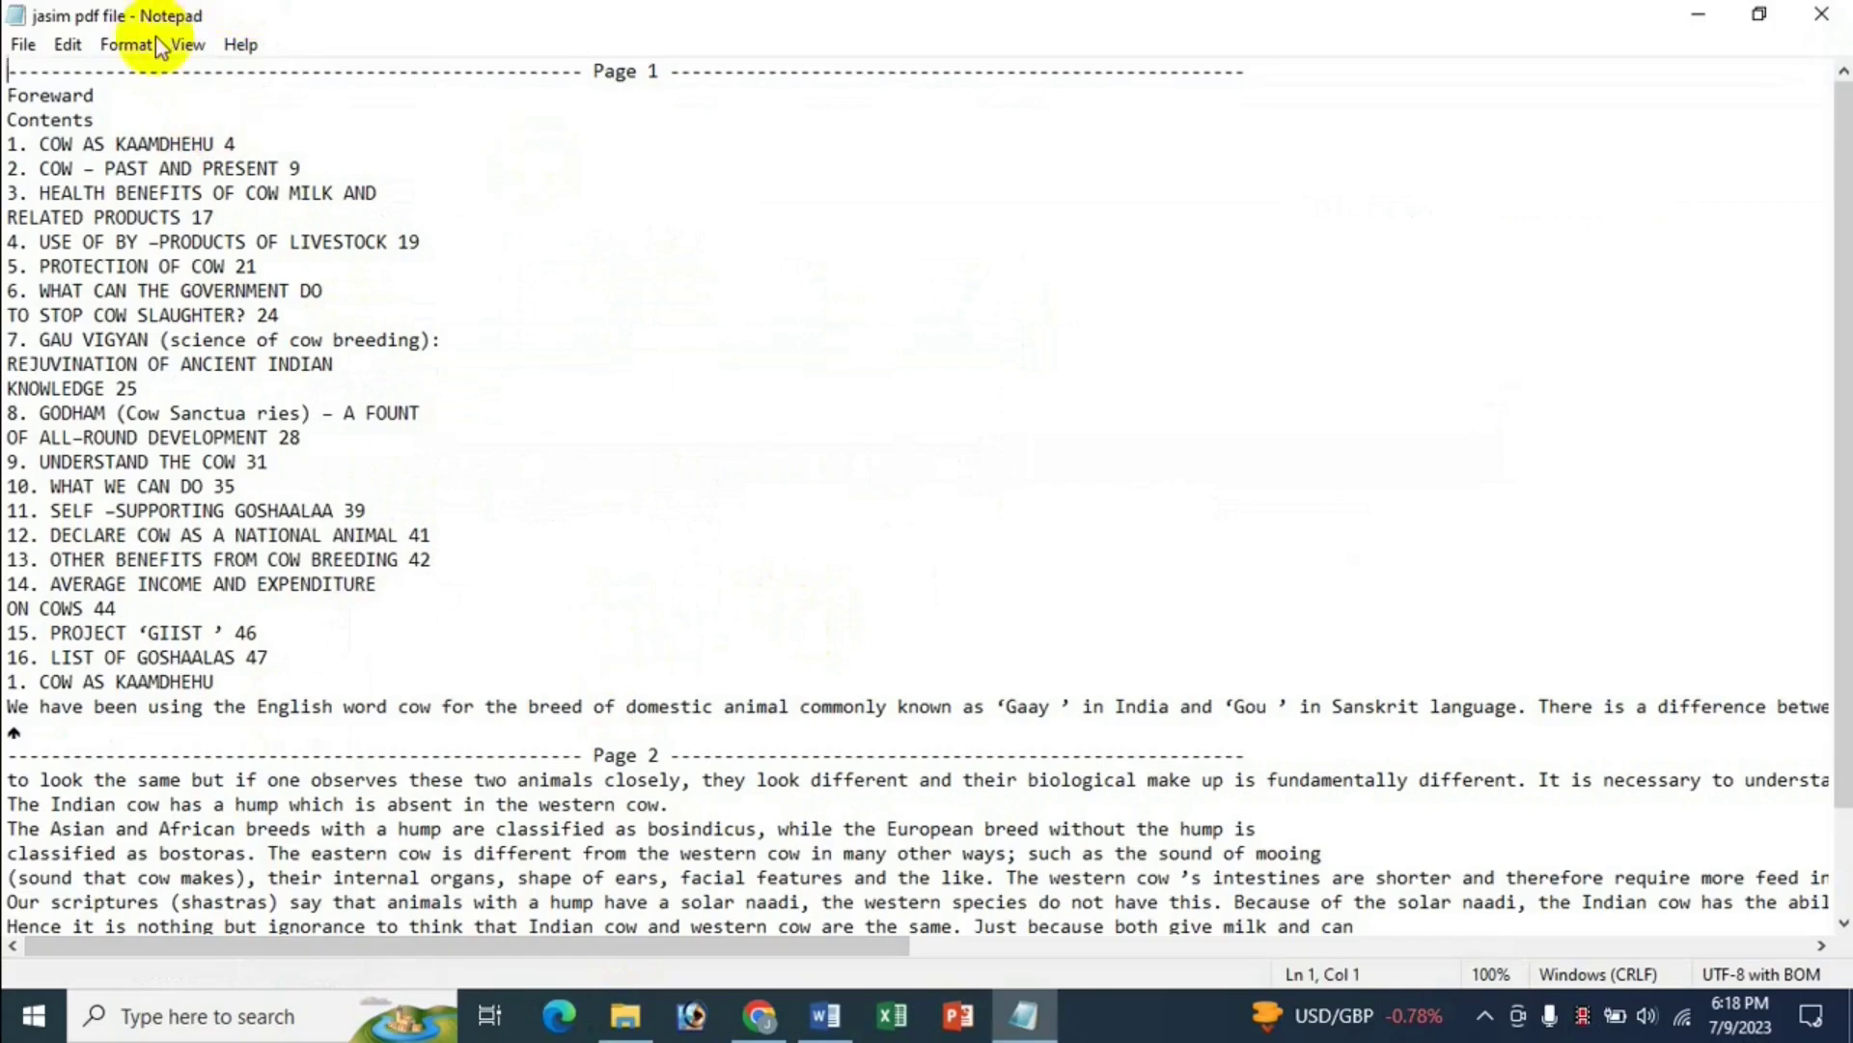
pyautogui.scroll(-2, 1259, 485)
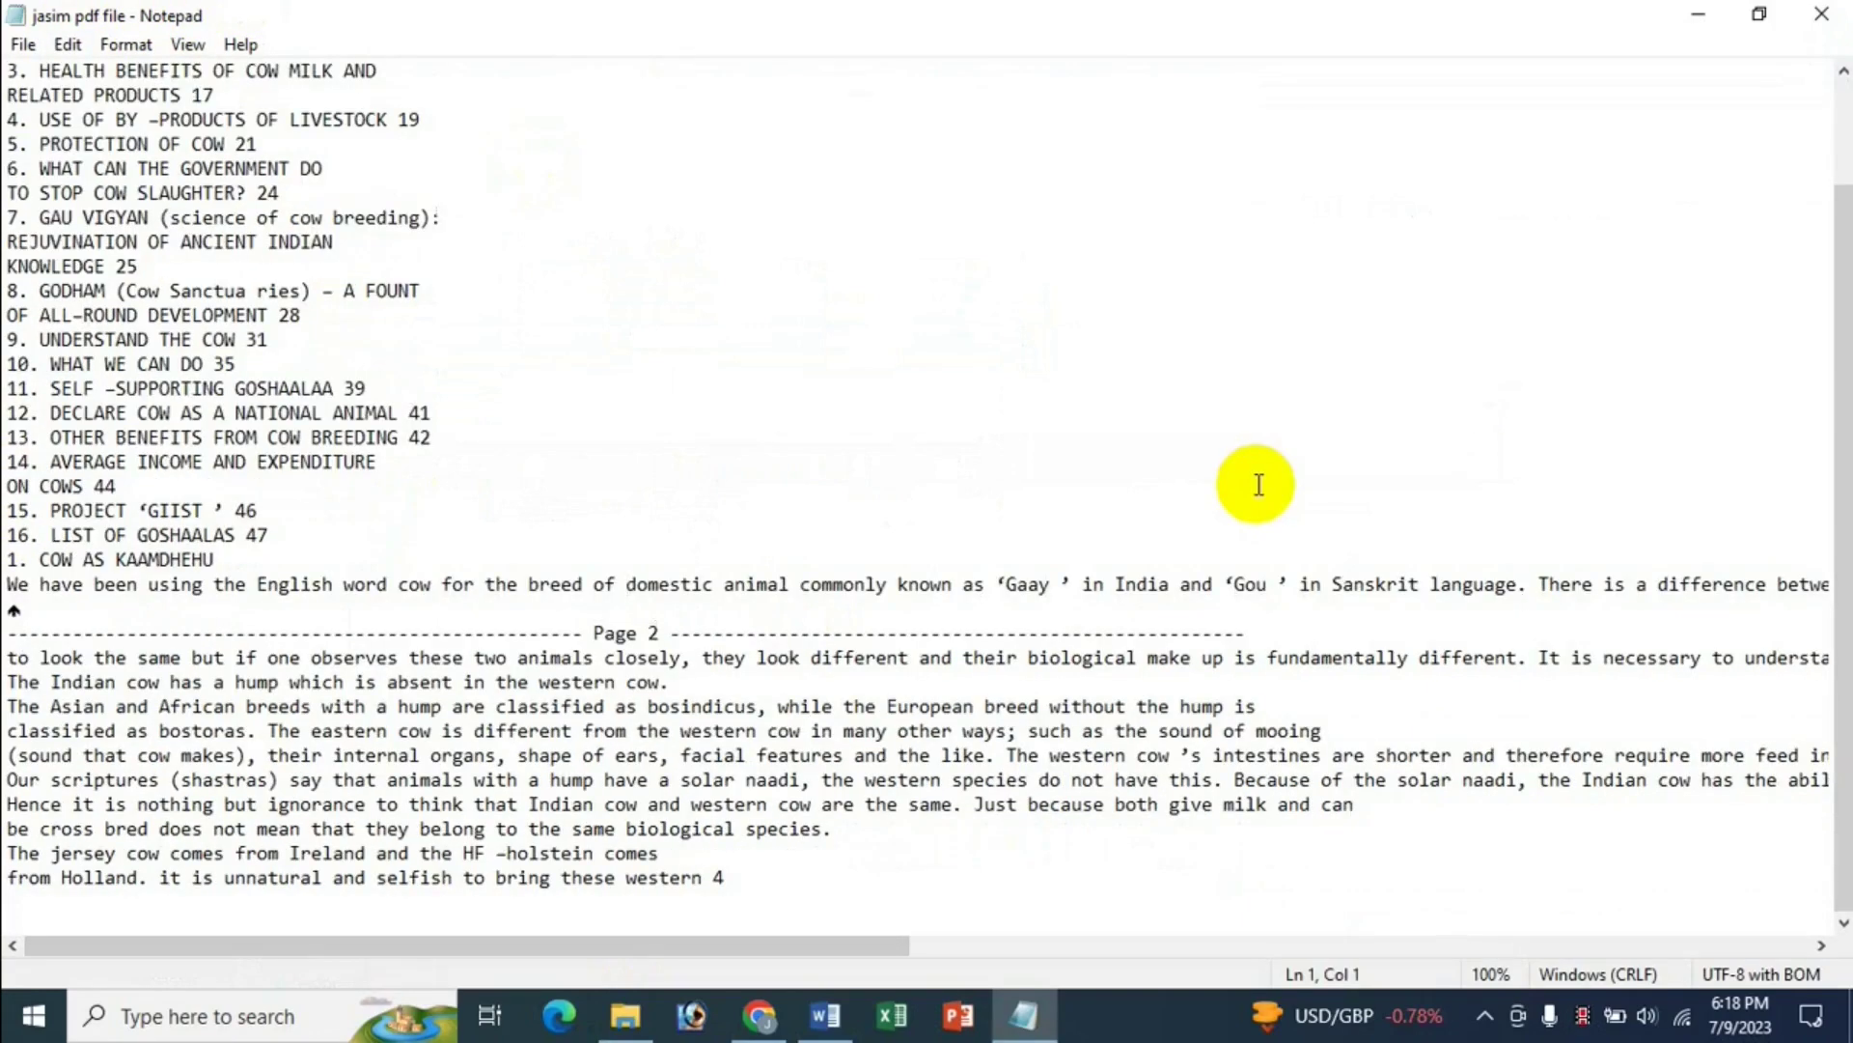
pyautogui.scroll(2, 1257, 485)
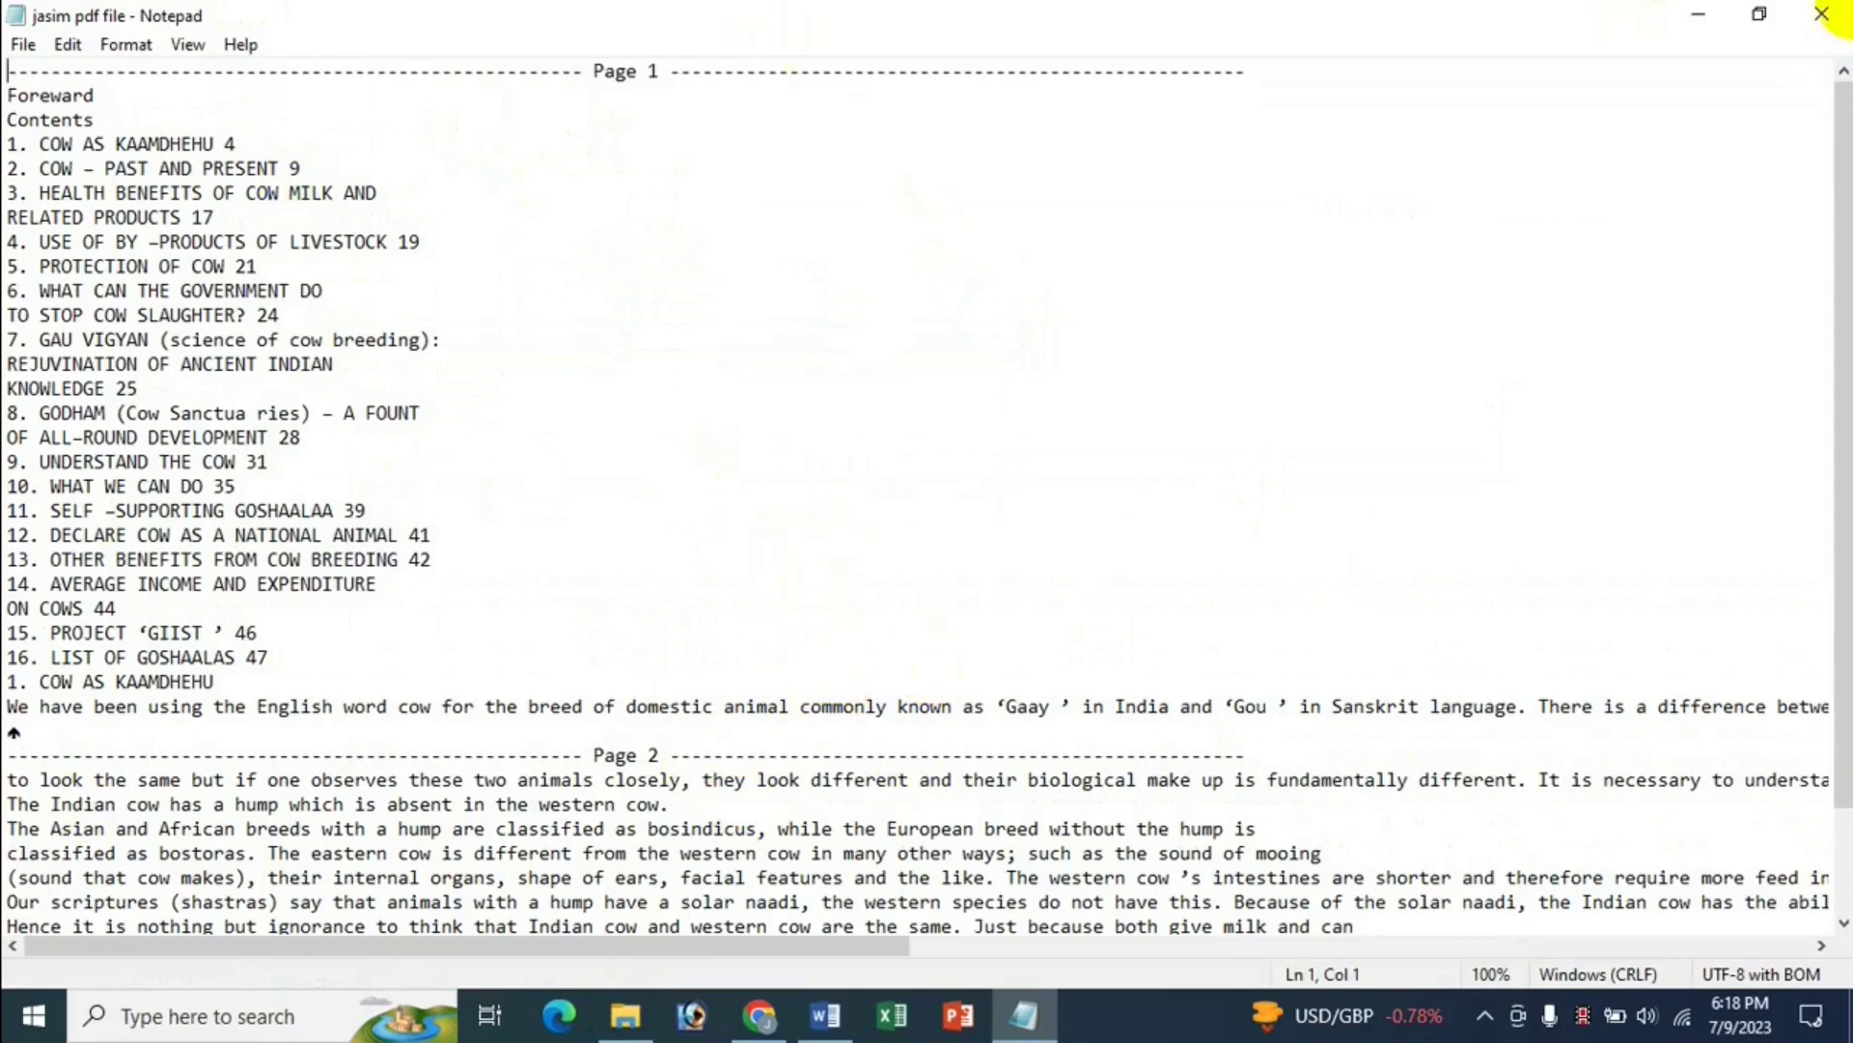
pyautogui.click(1824, 15)
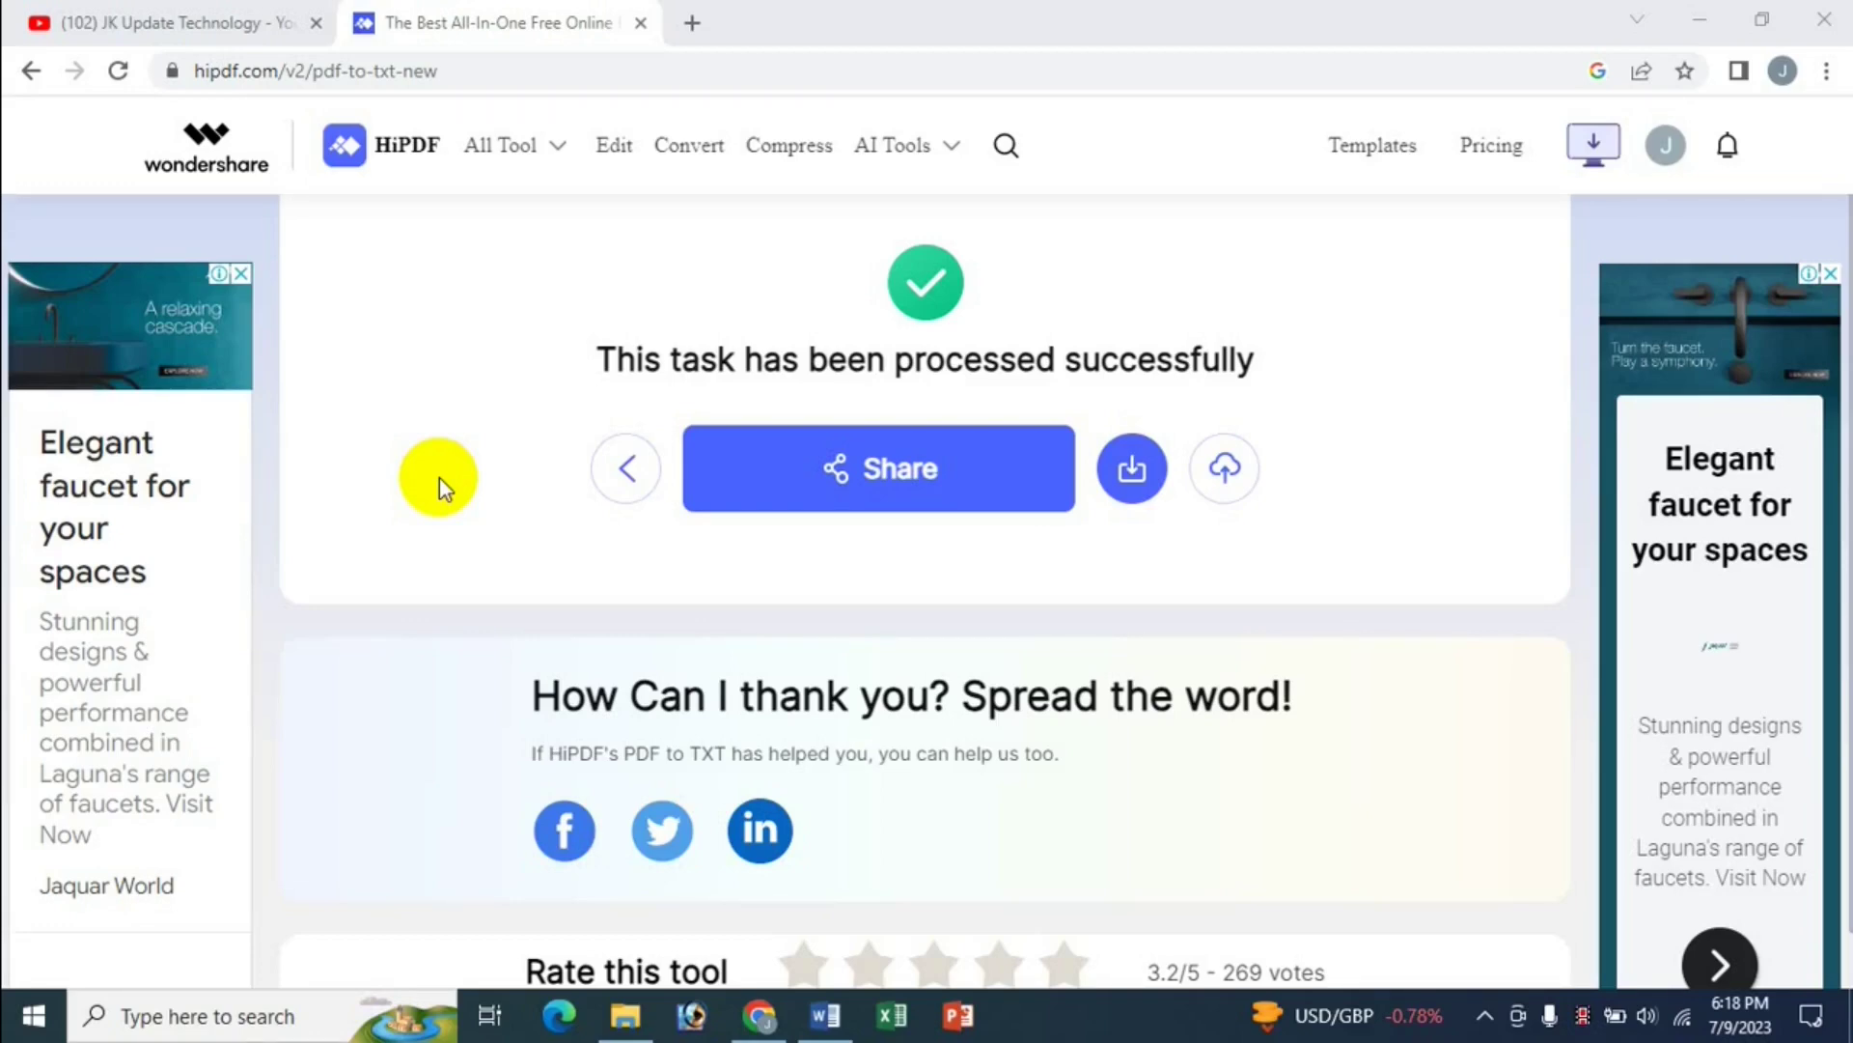
# - Switch to the YouTube channel page, minimize the browser, and launch Wondershare PDFelement from the desktop
pyautogui.click(246, 21)
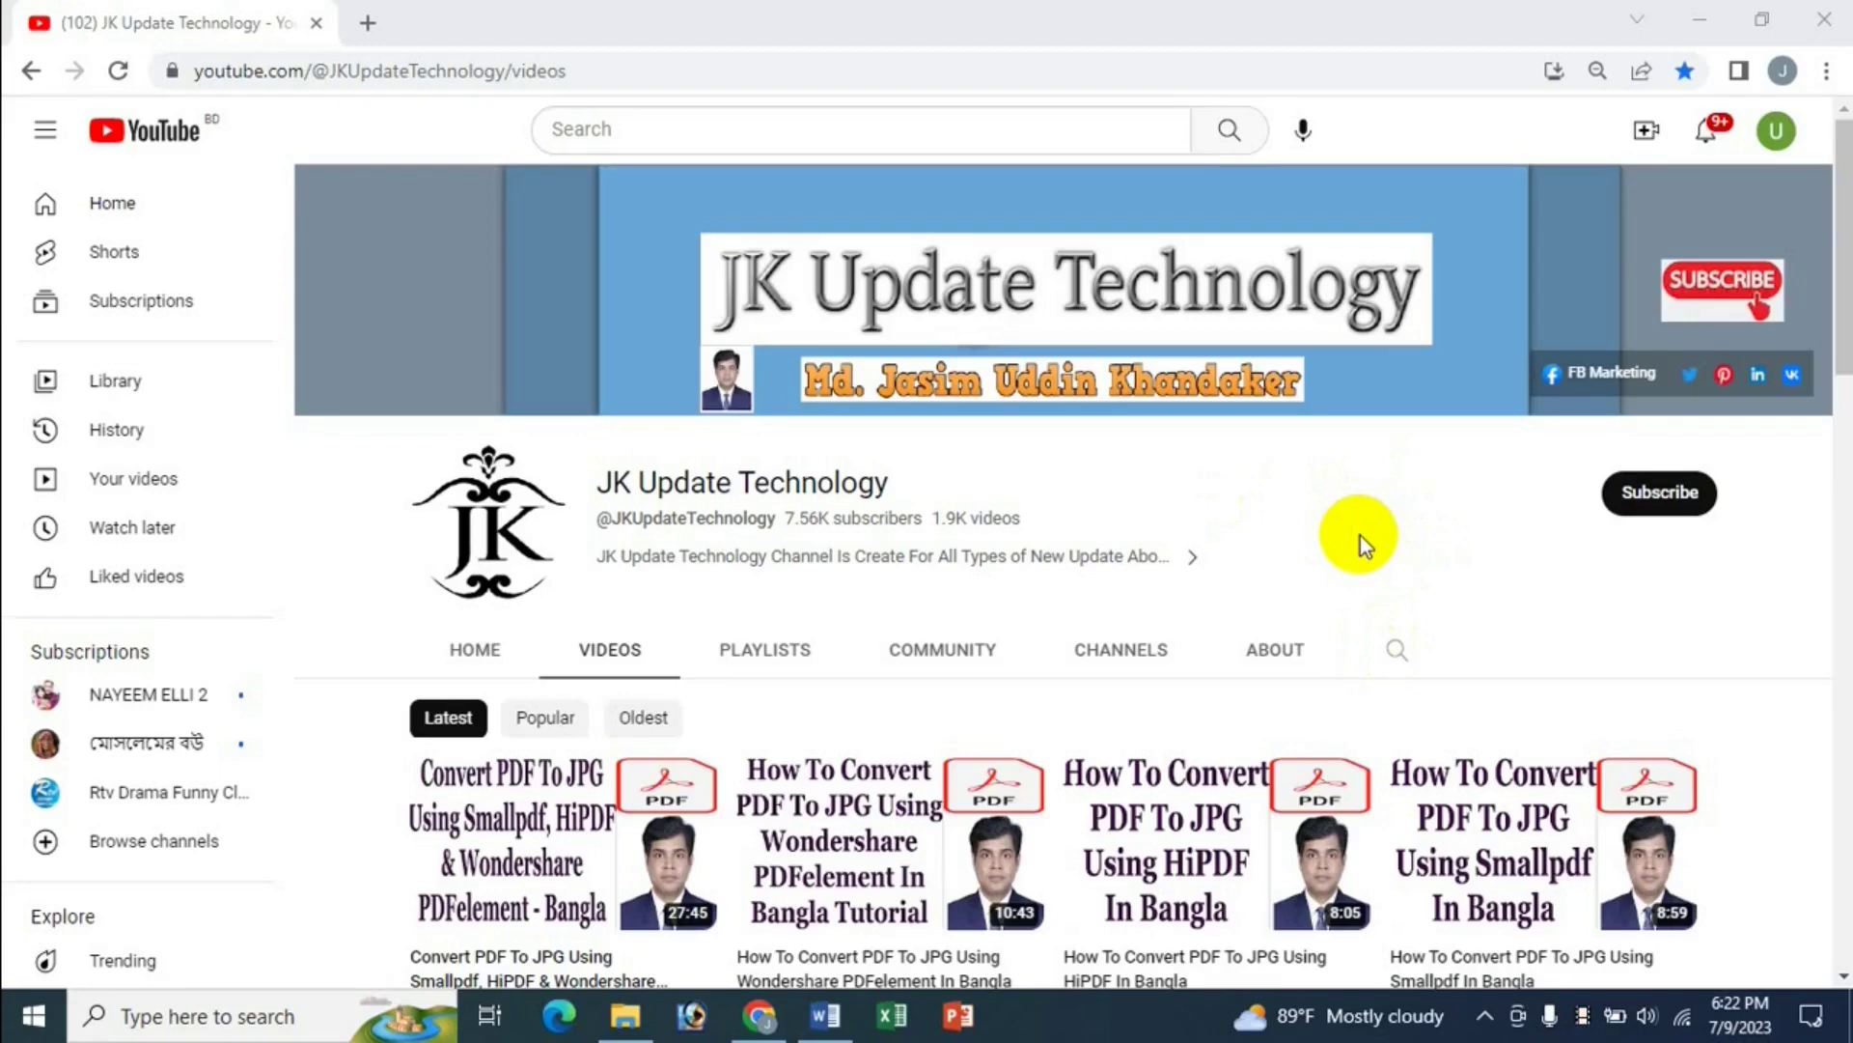
pyautogui.click(1696, 11)
pyautogui.click(1701, 21)
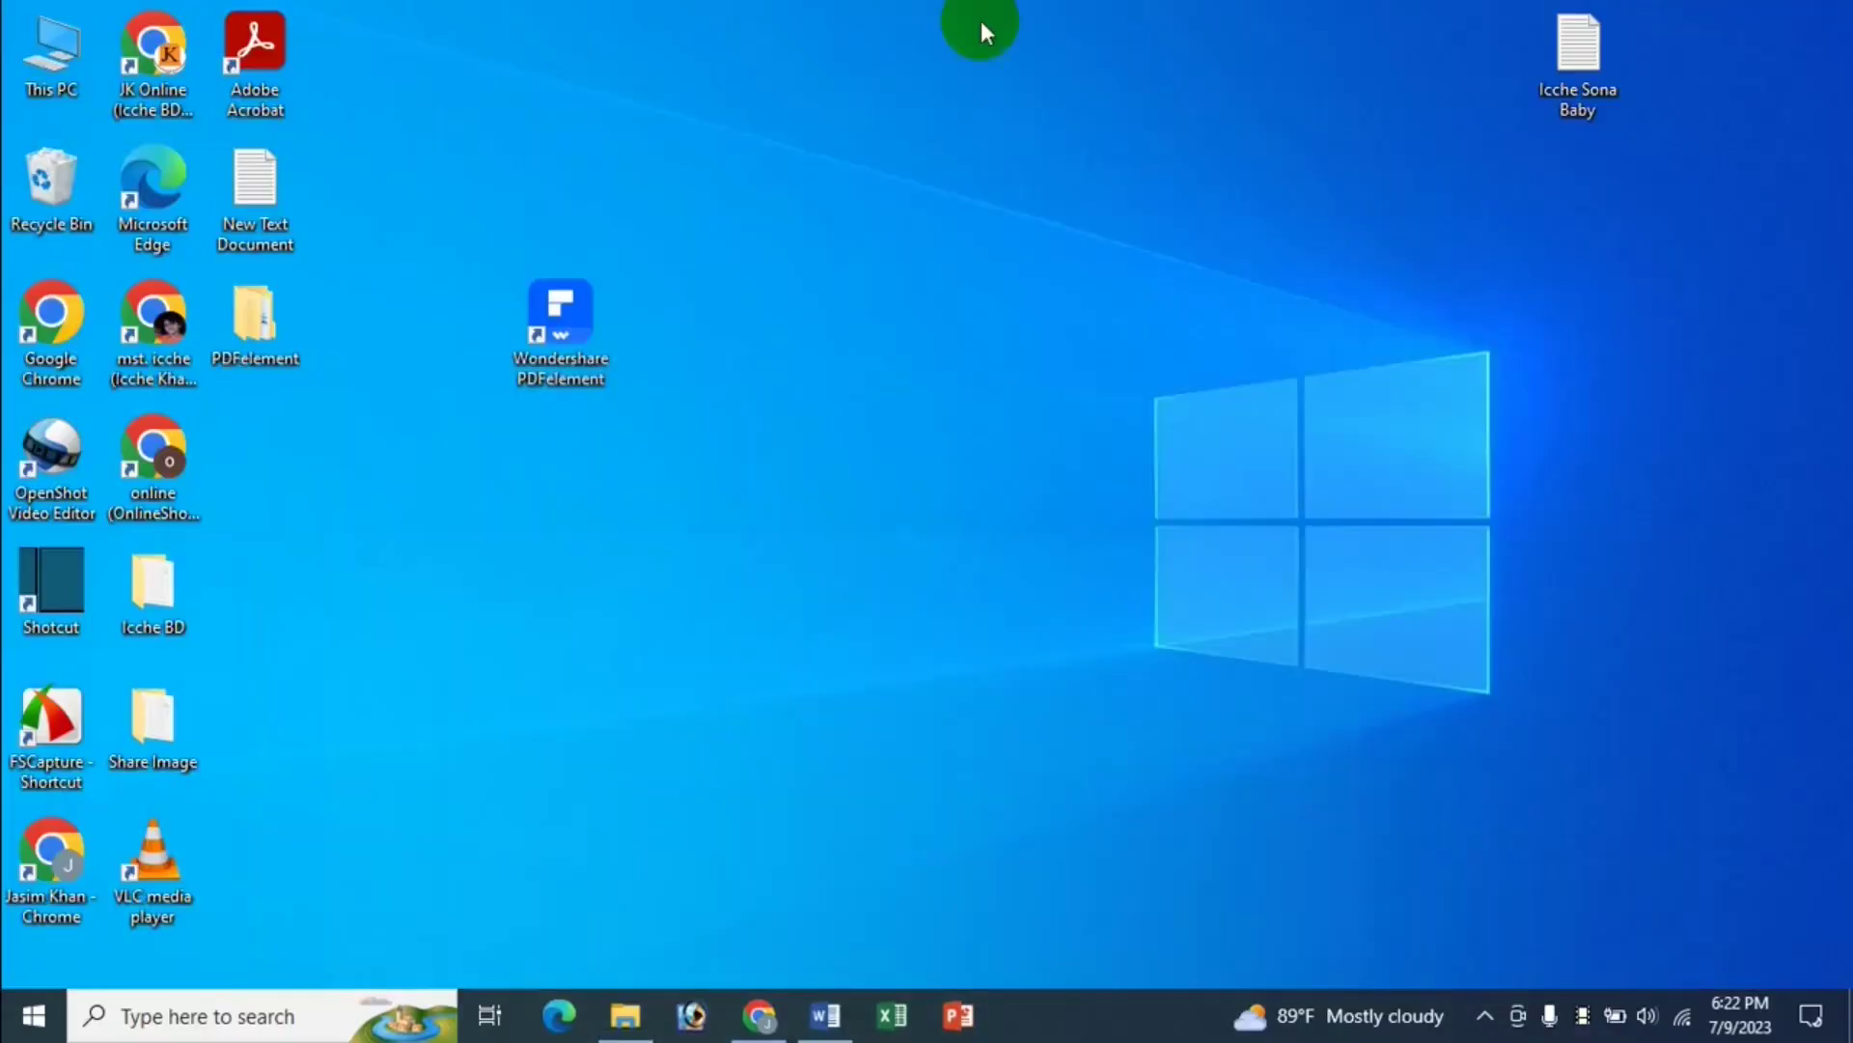
pyautogui.click(547, 369)
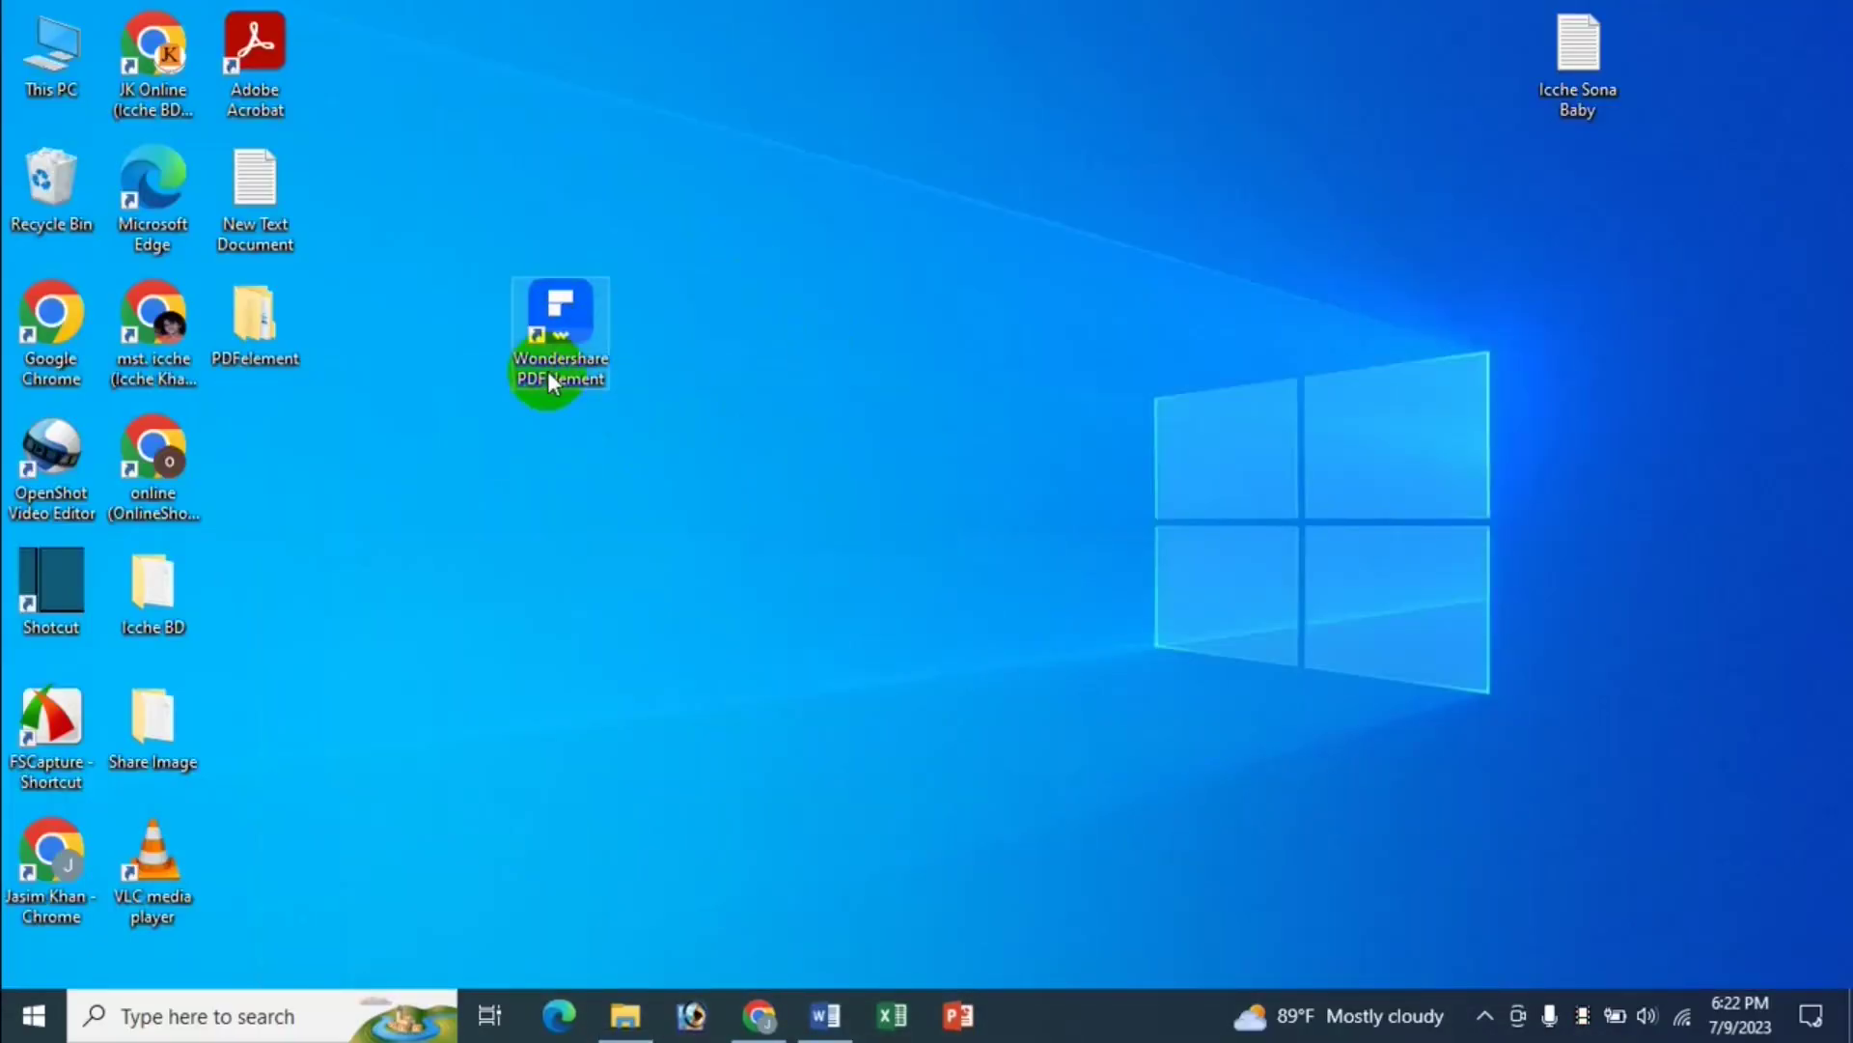
pyautogui.doubleClick(554, 346)
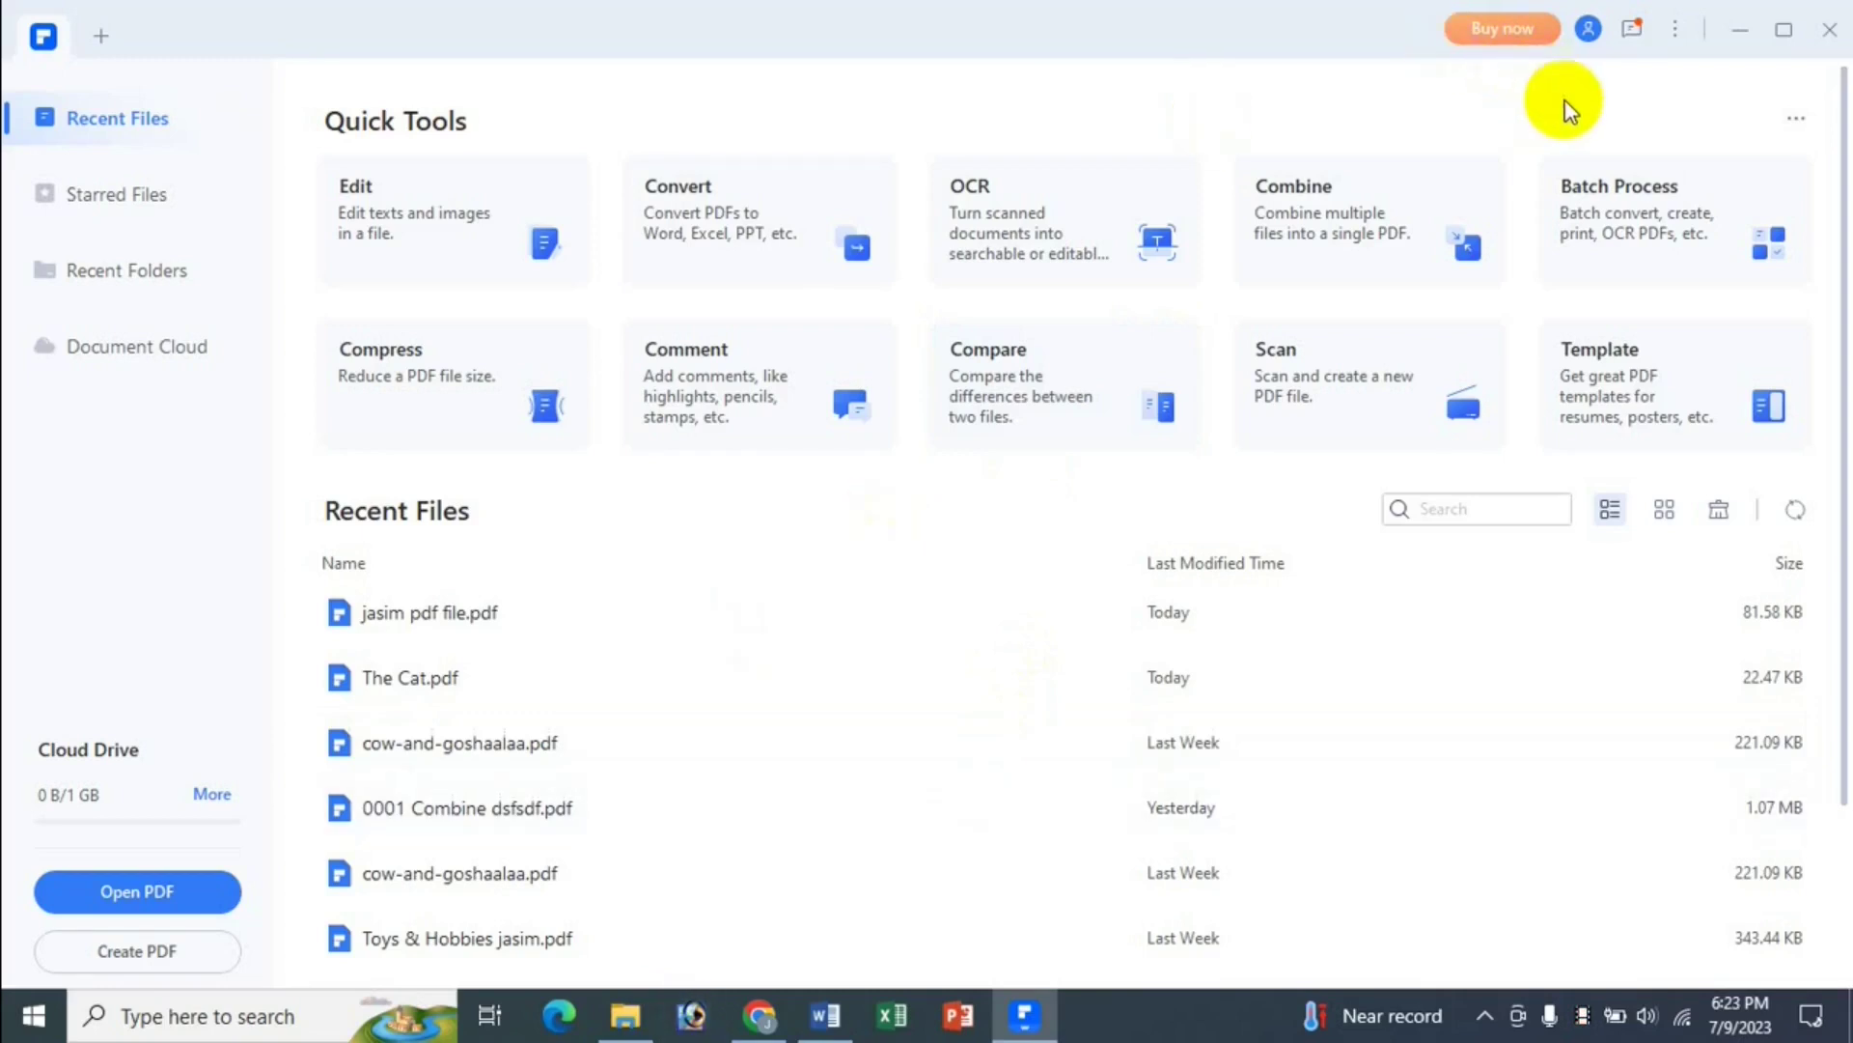
# - View the account's membership details and the available payment plans, and close both
pyautogui.click(1589, 30)
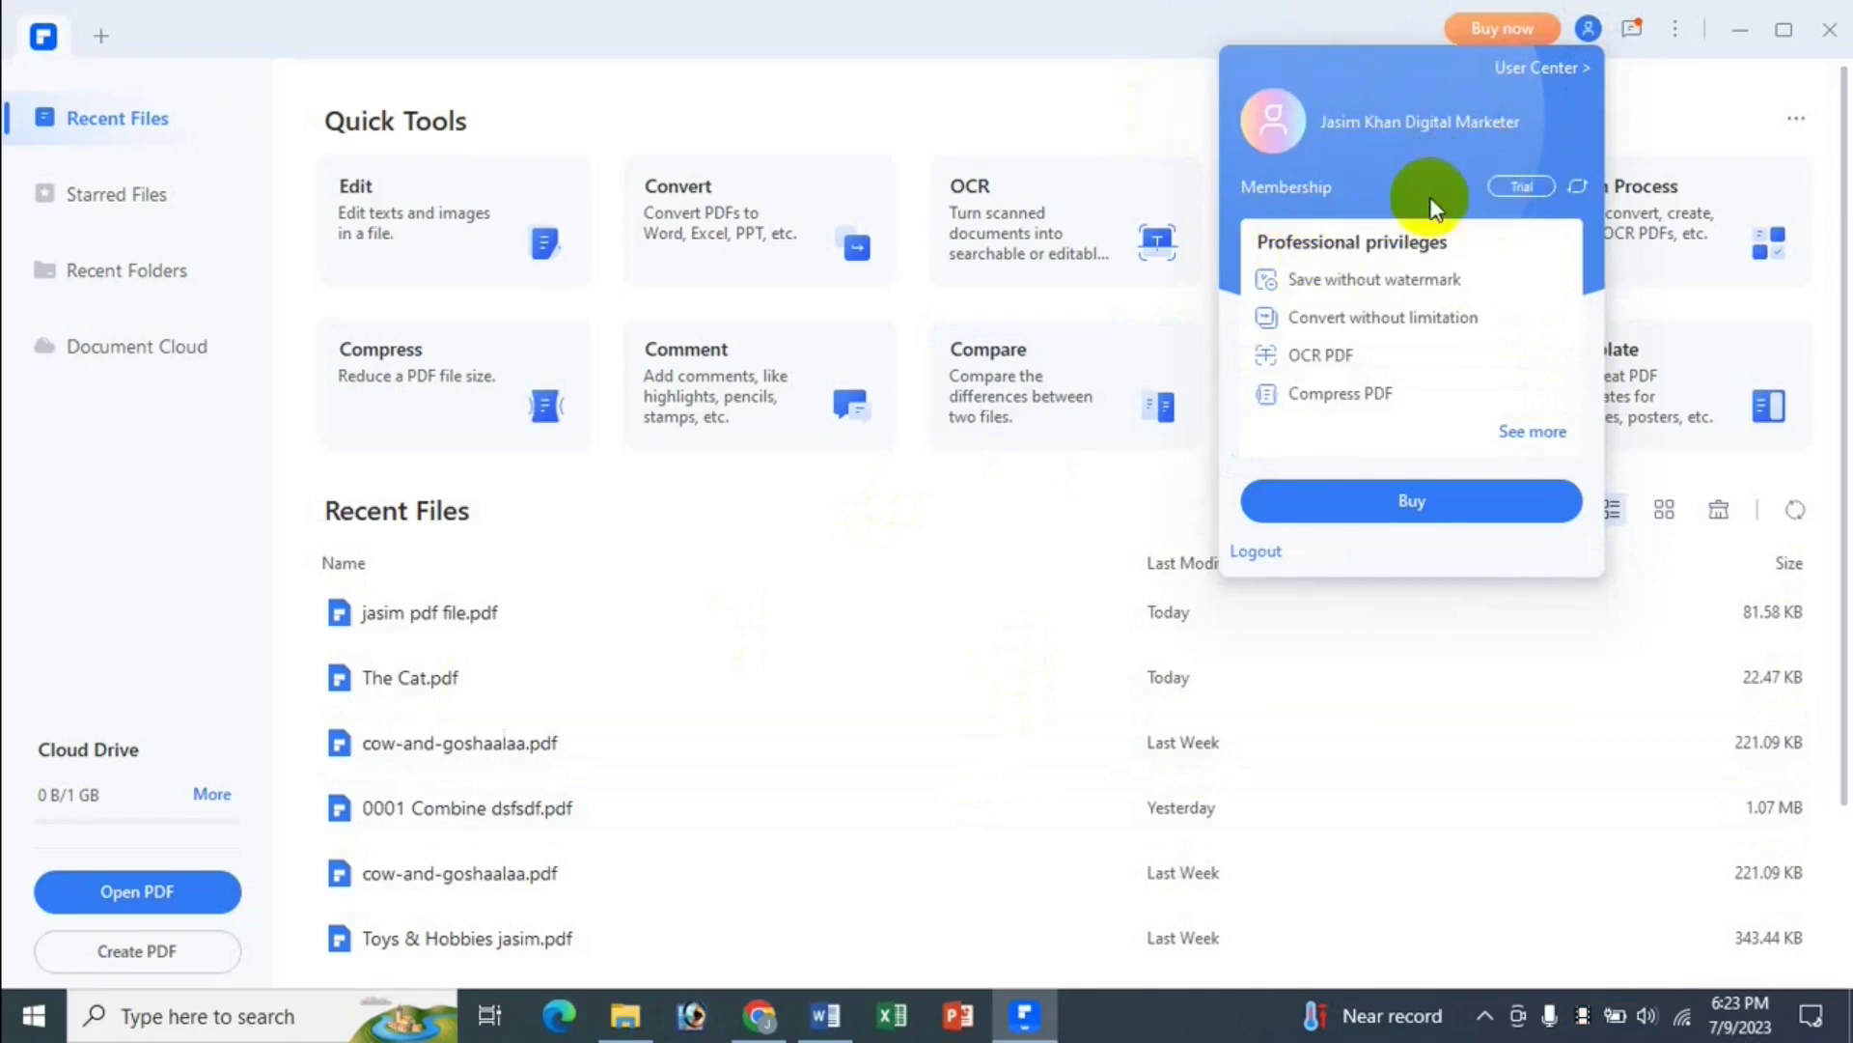
pyautogui.click(1071, 116)
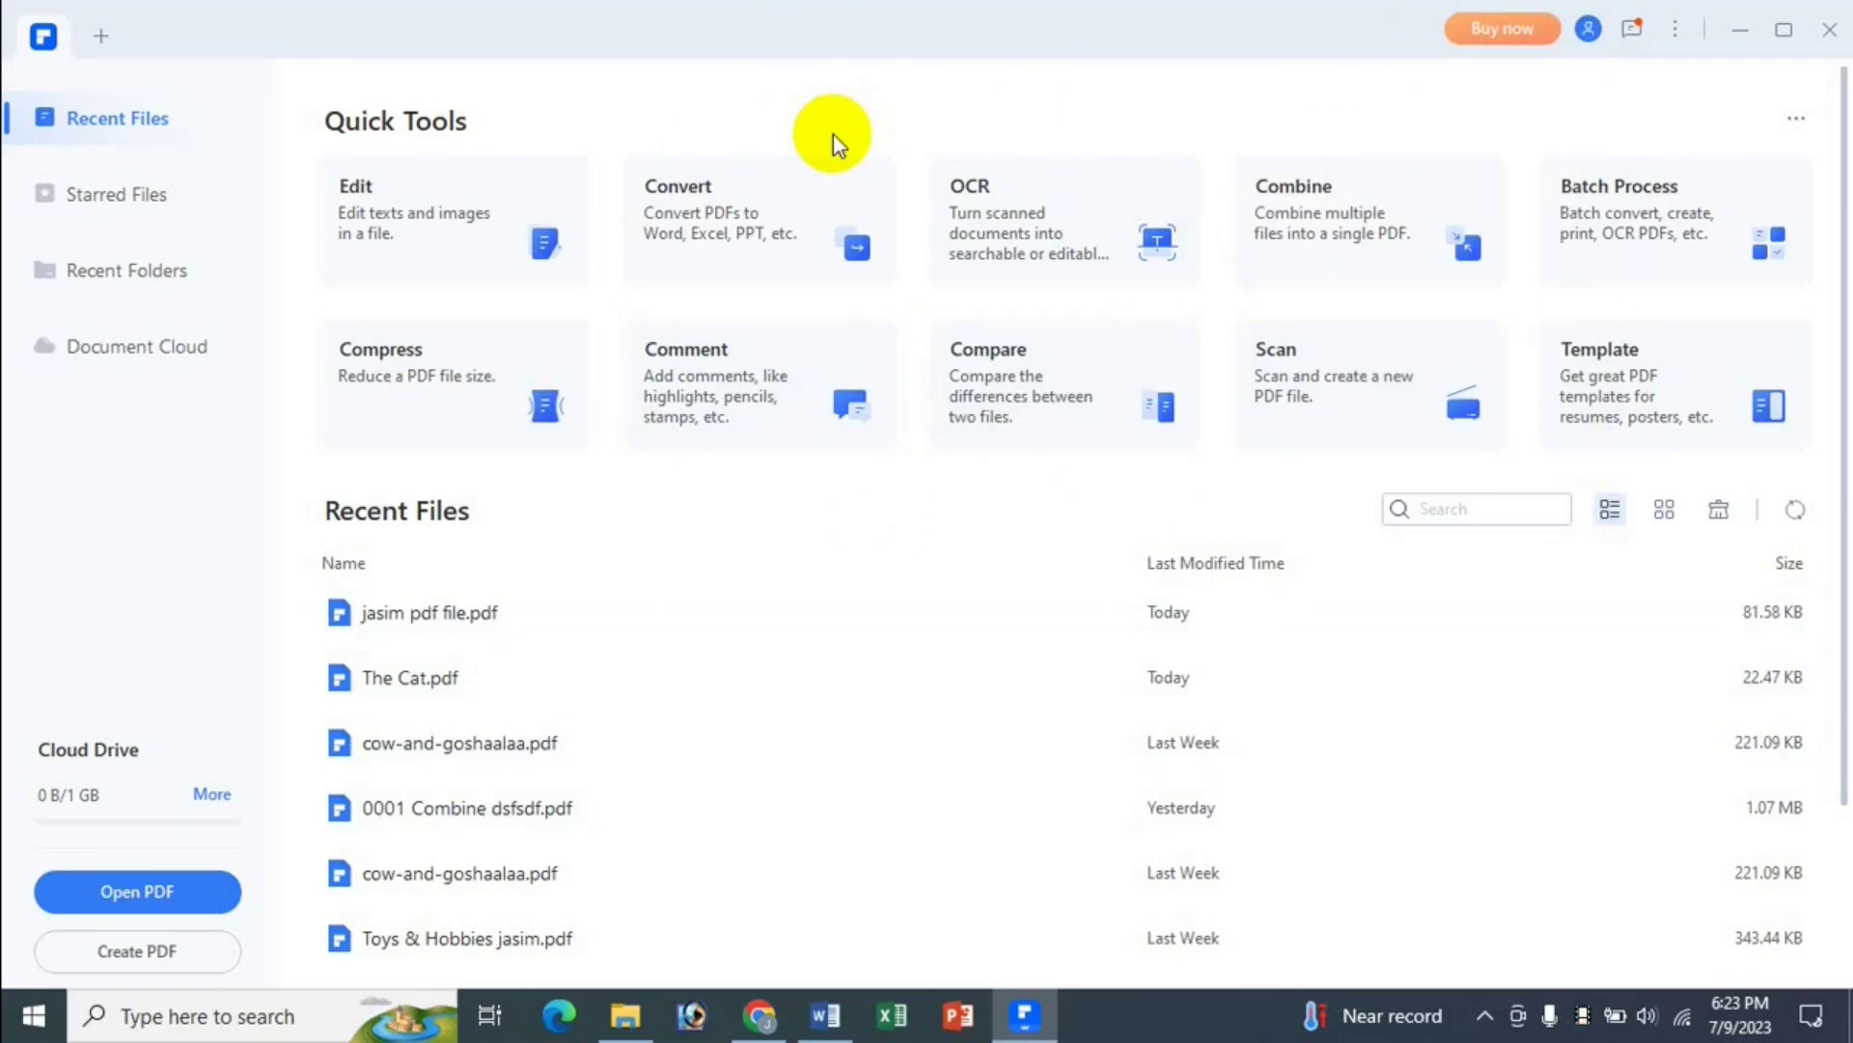
pyautogui.click(1512, 41)
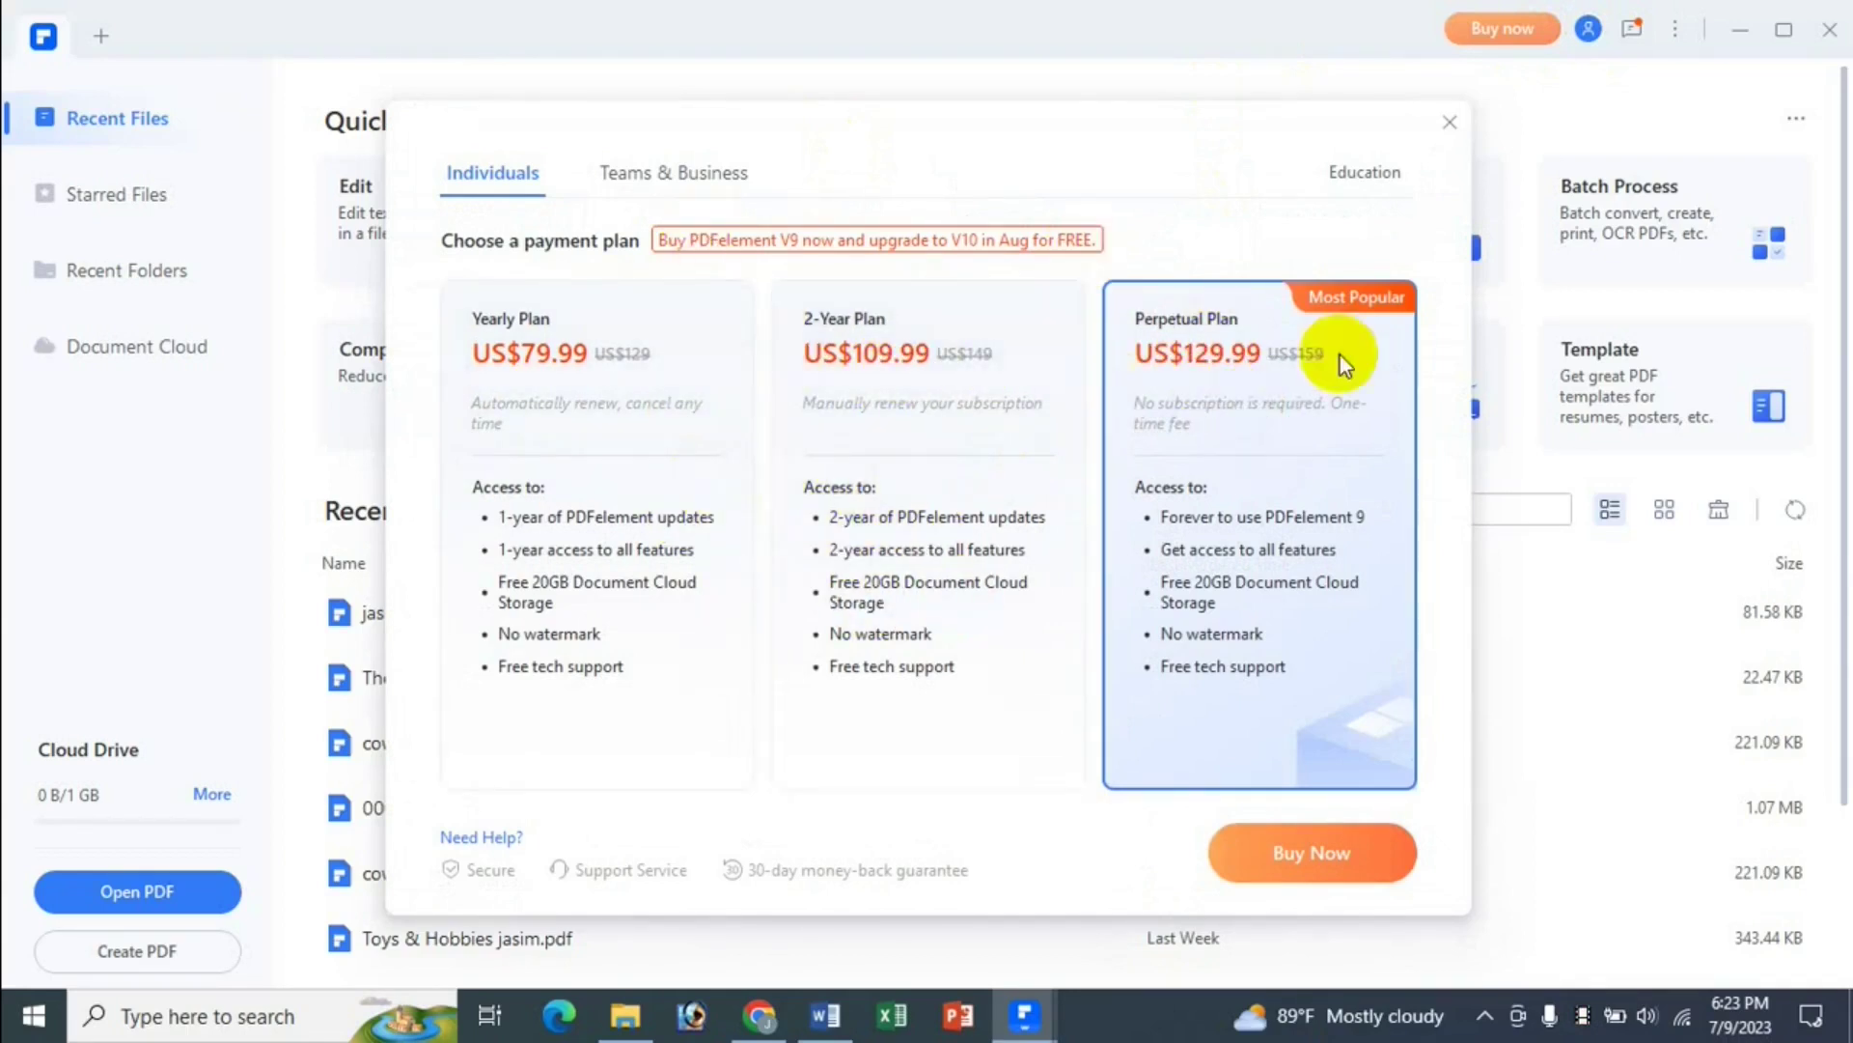
pyautogui.click(1445, 125)
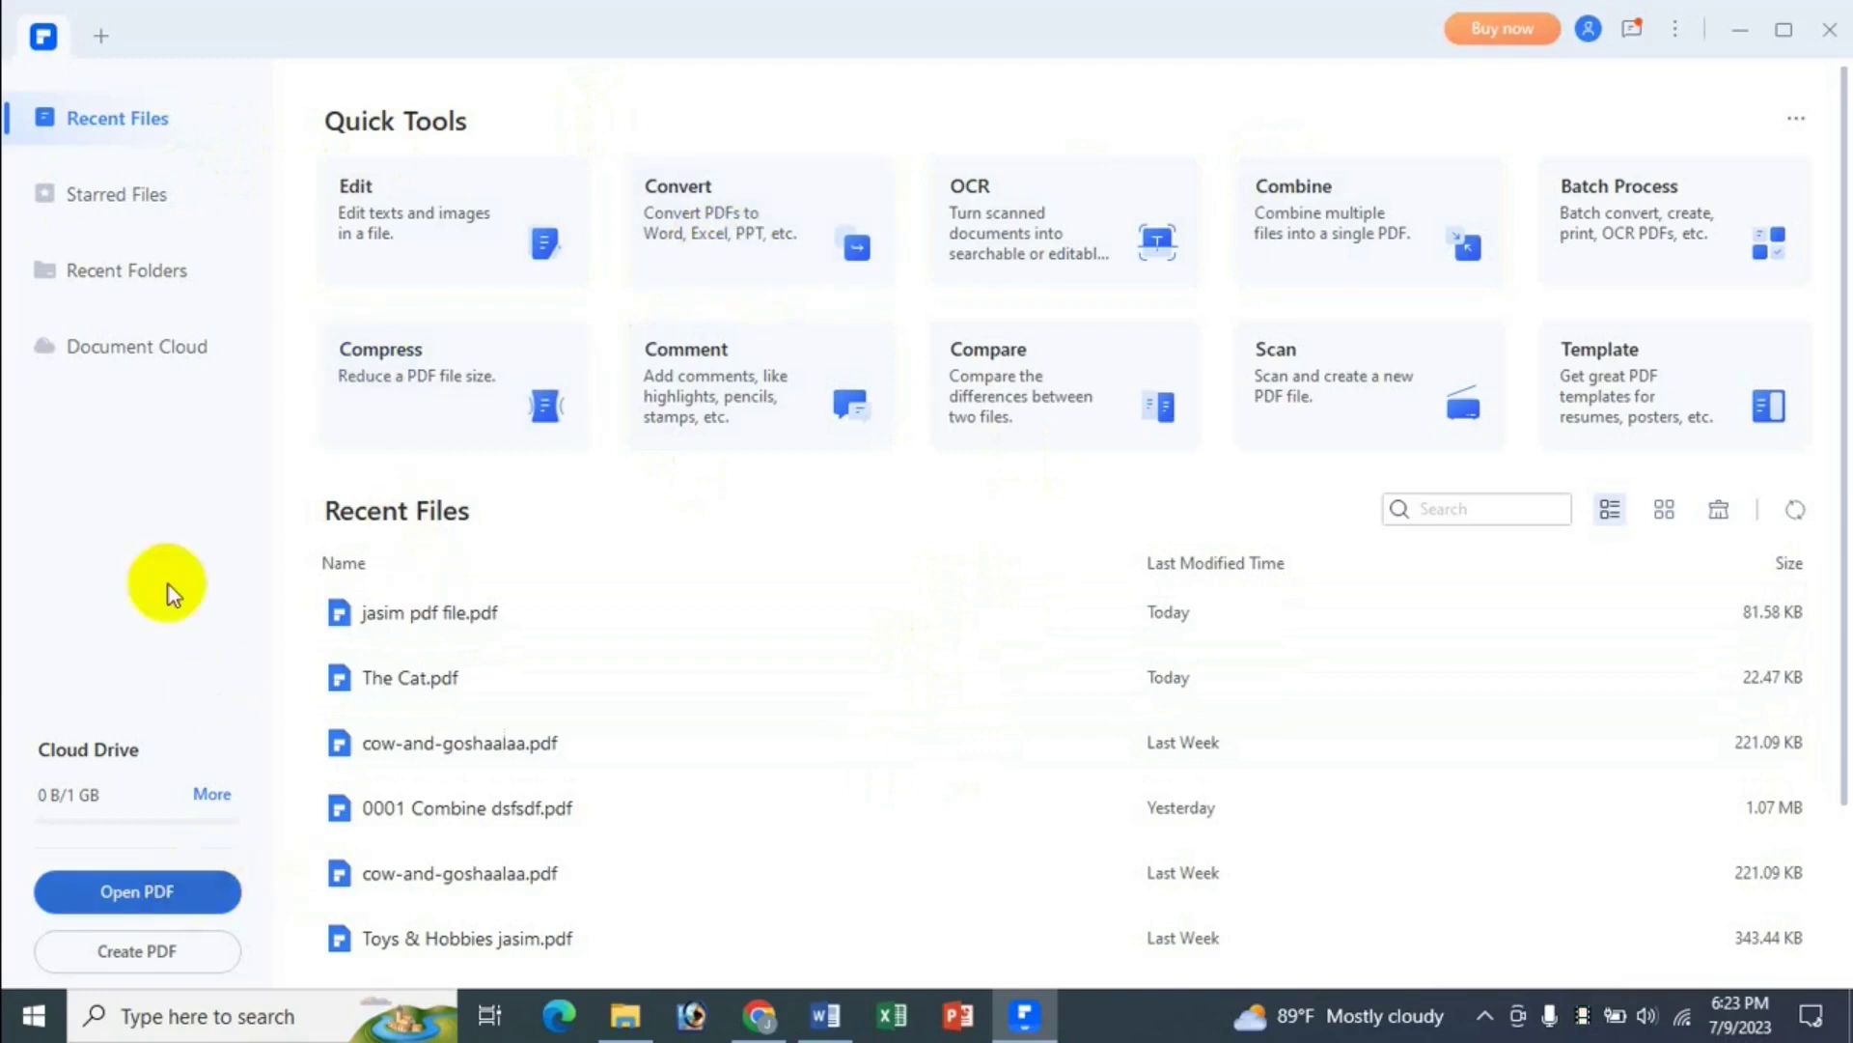
# - Start a PDF conversion with jasim pdf file from the TXT TO PDF & PDF TO TXT folder
pyautogui.click(709, 222)
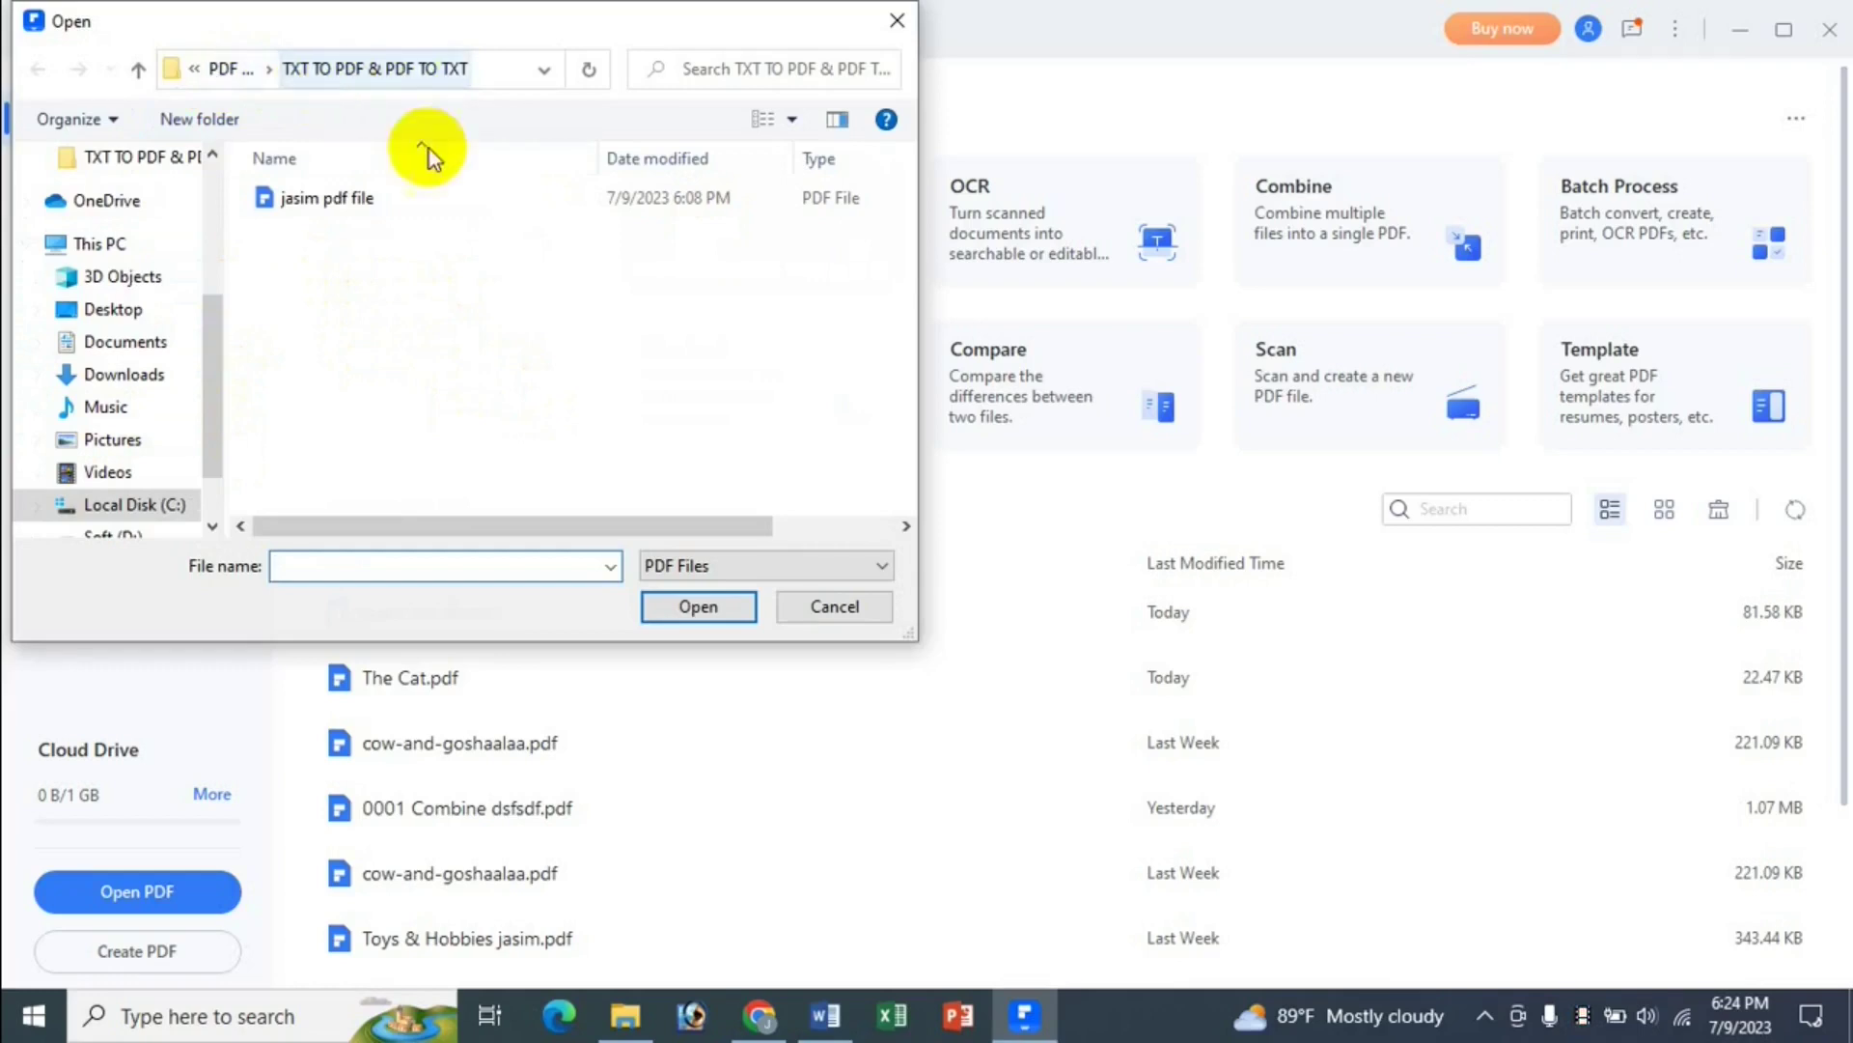
pyautogui.click(314, 200)
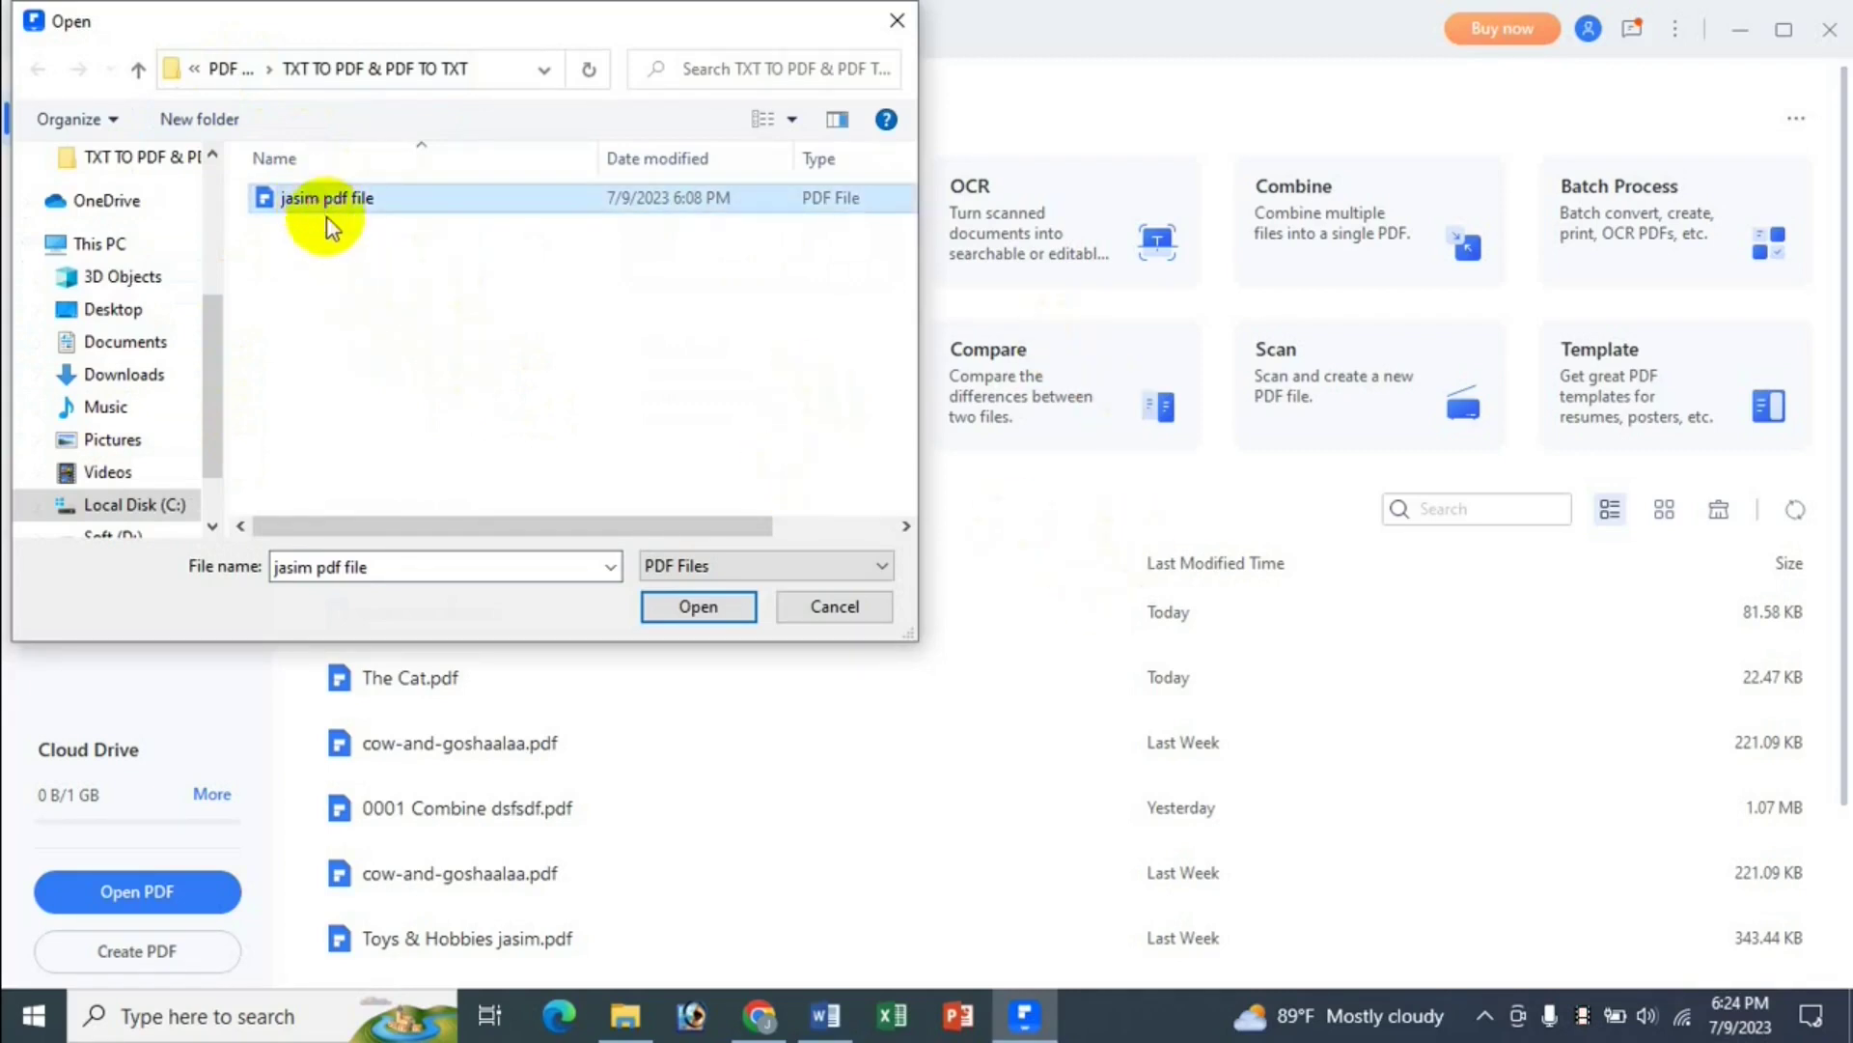
pyautogui.click(709, 614)
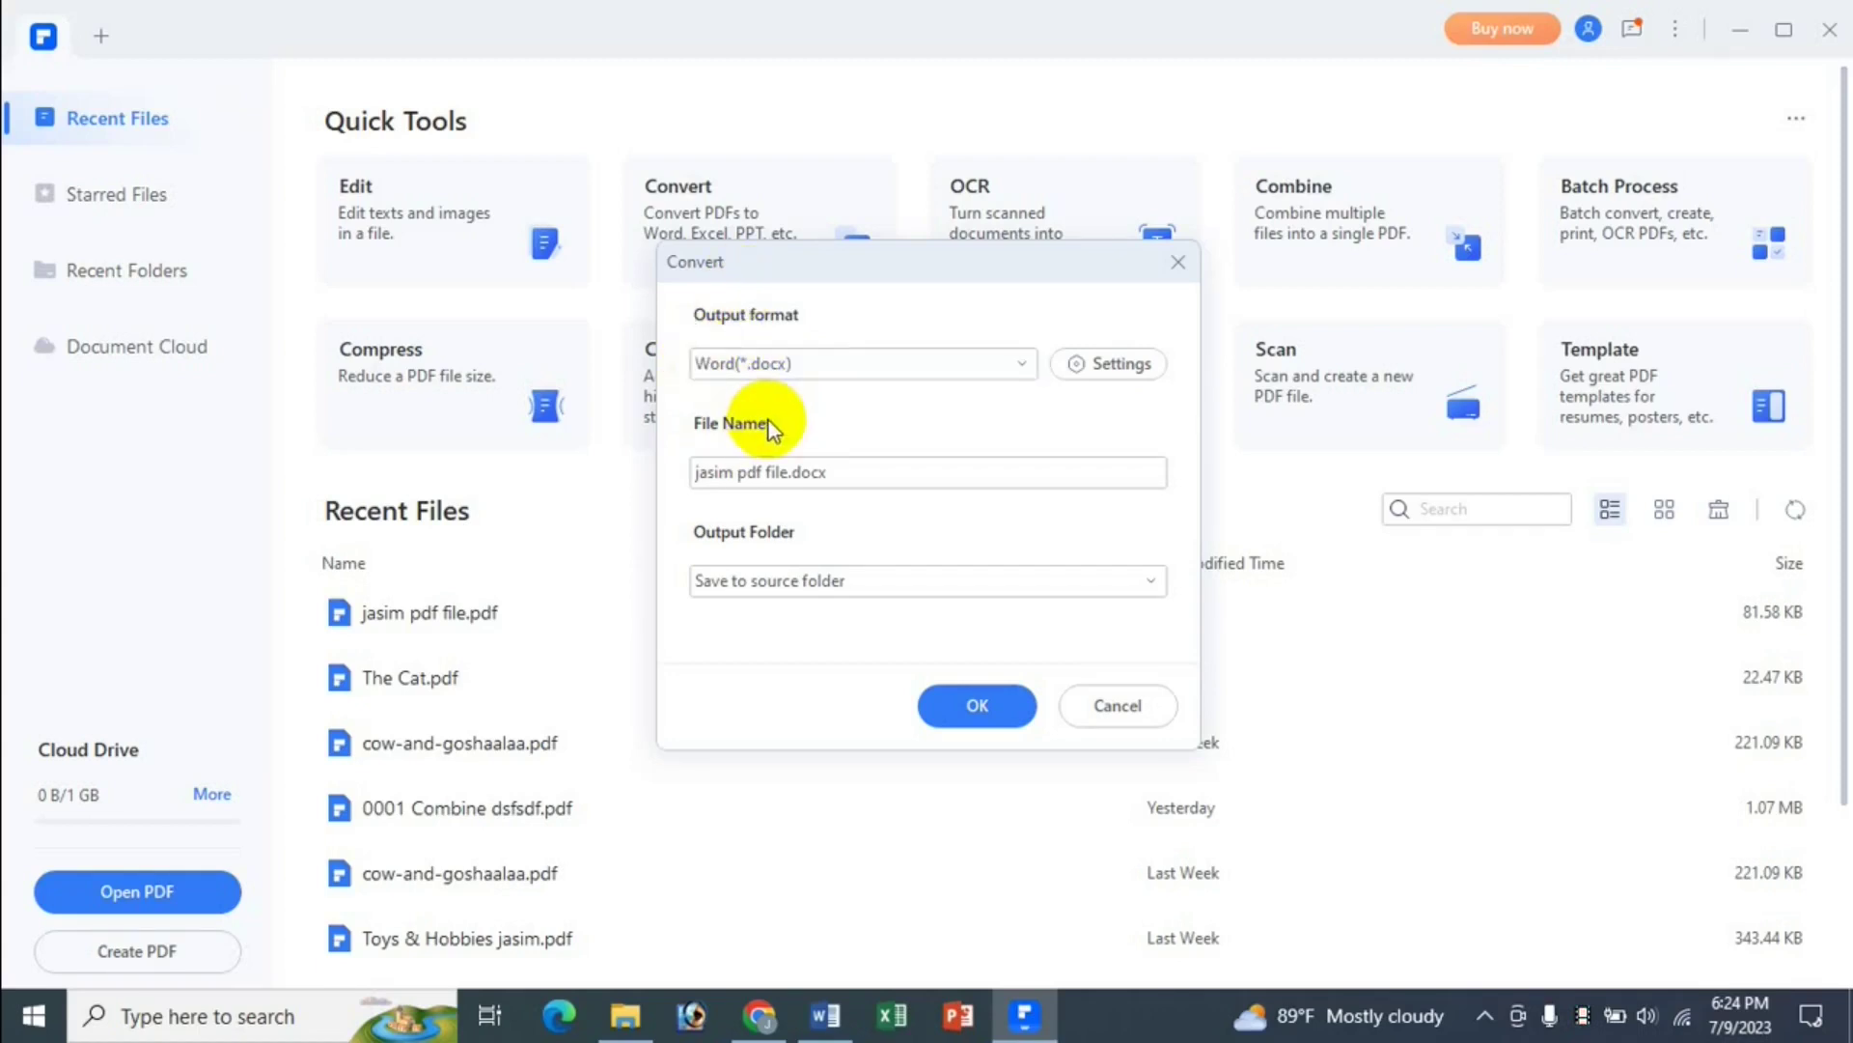
# - Set the conversion's output format to TXT
pyautogui.click(1018, 369)
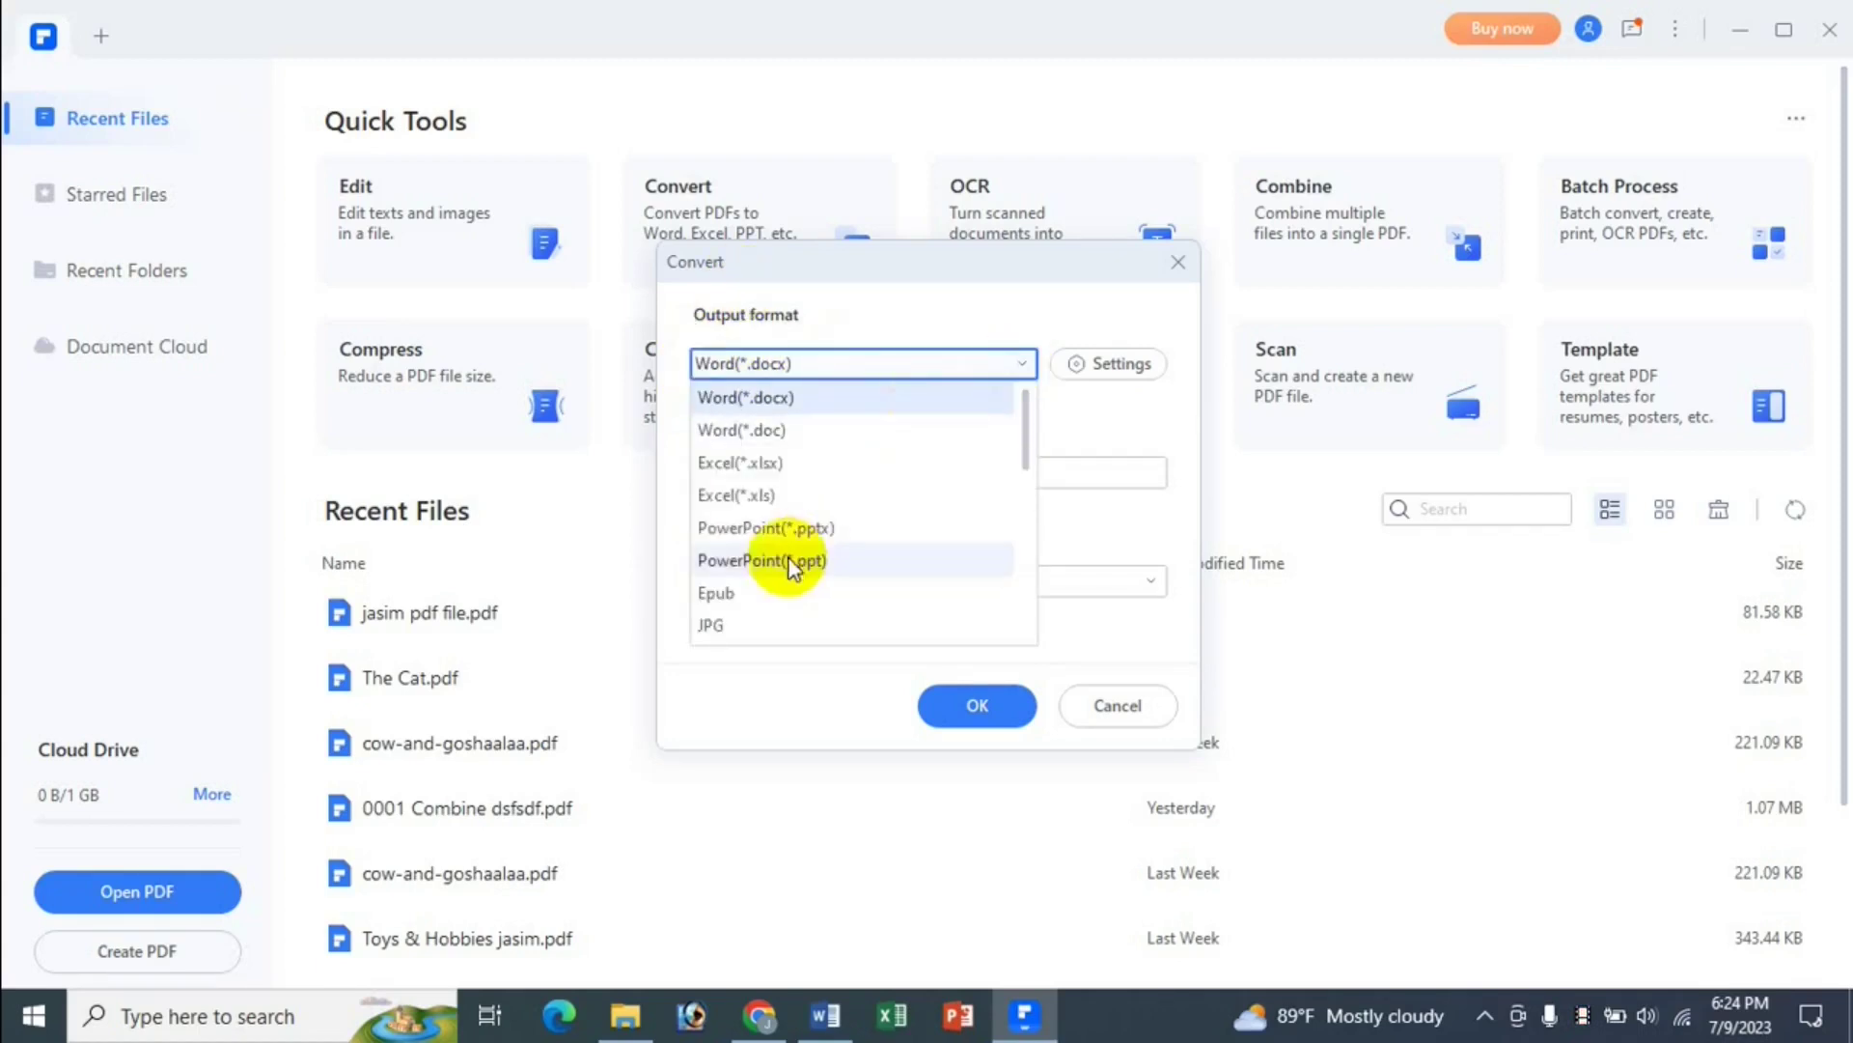
pyautogui.scroll(-2, 812, 600)
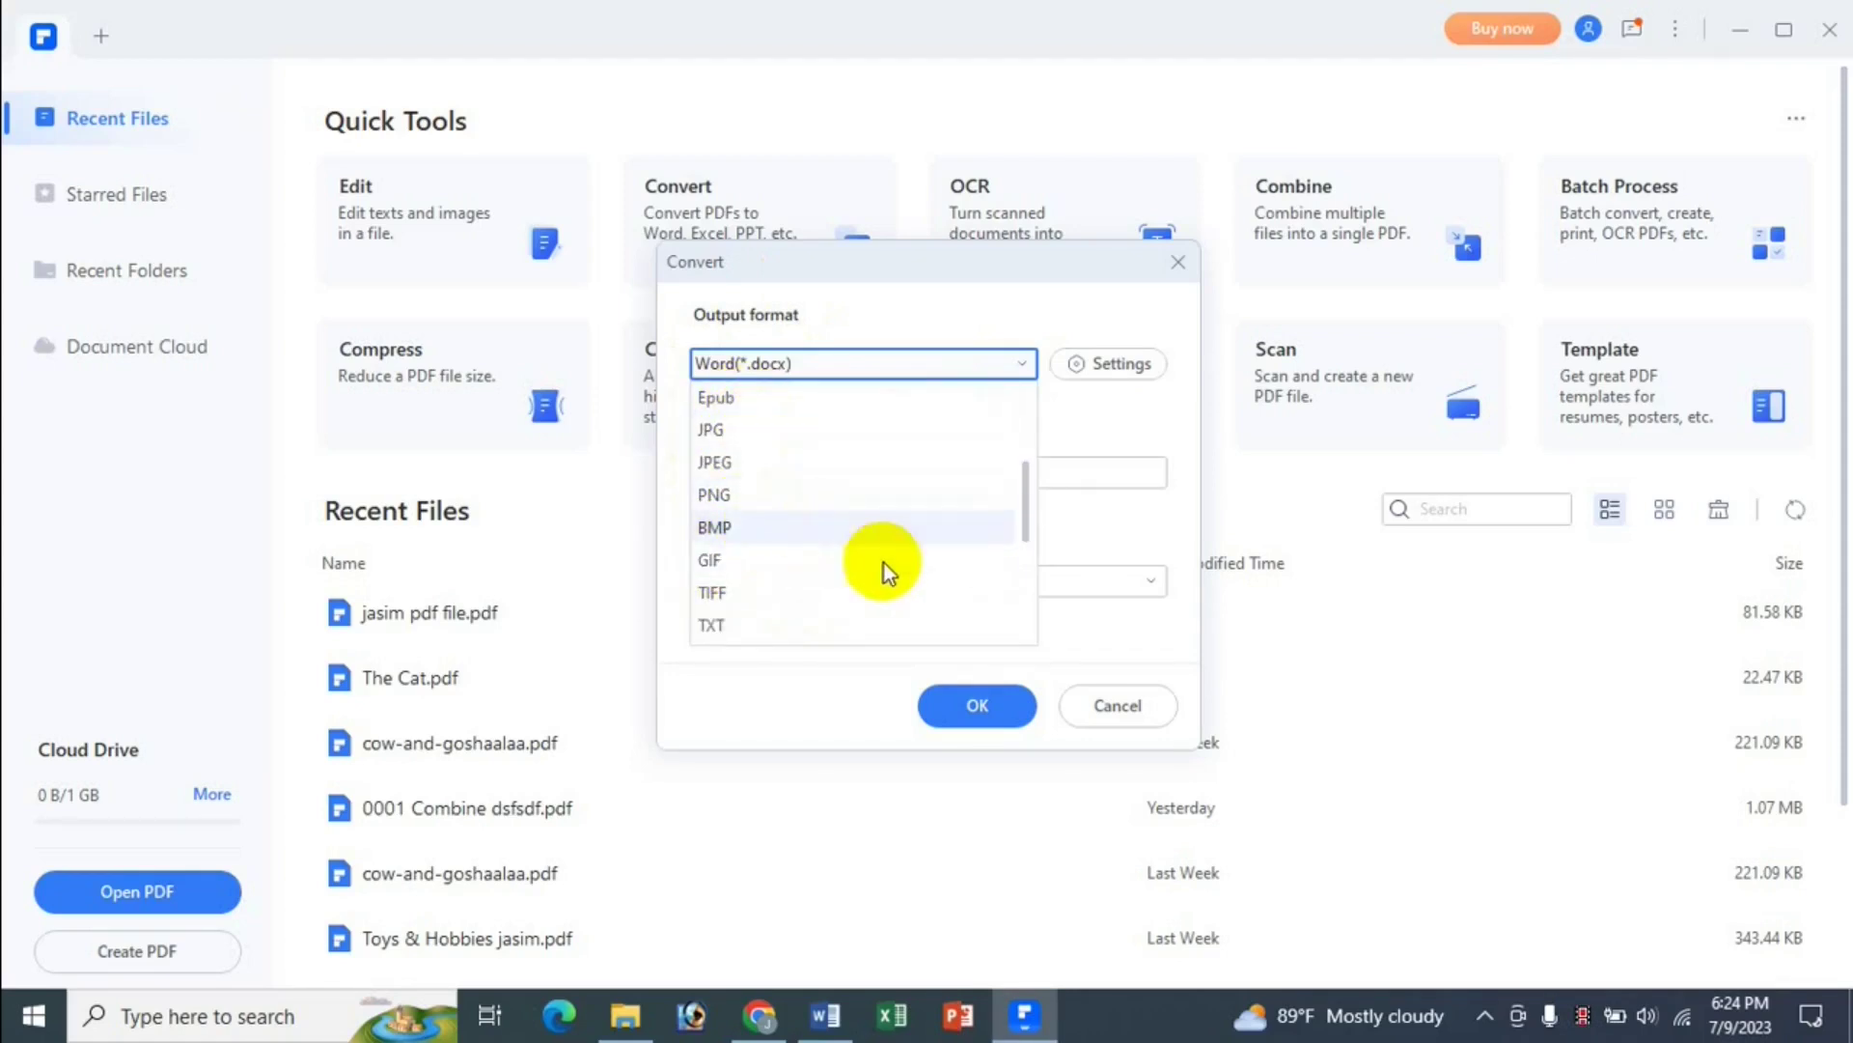
pyautogui.moveTo(1026, 486); pyautogui.dragTo(1026, 507)
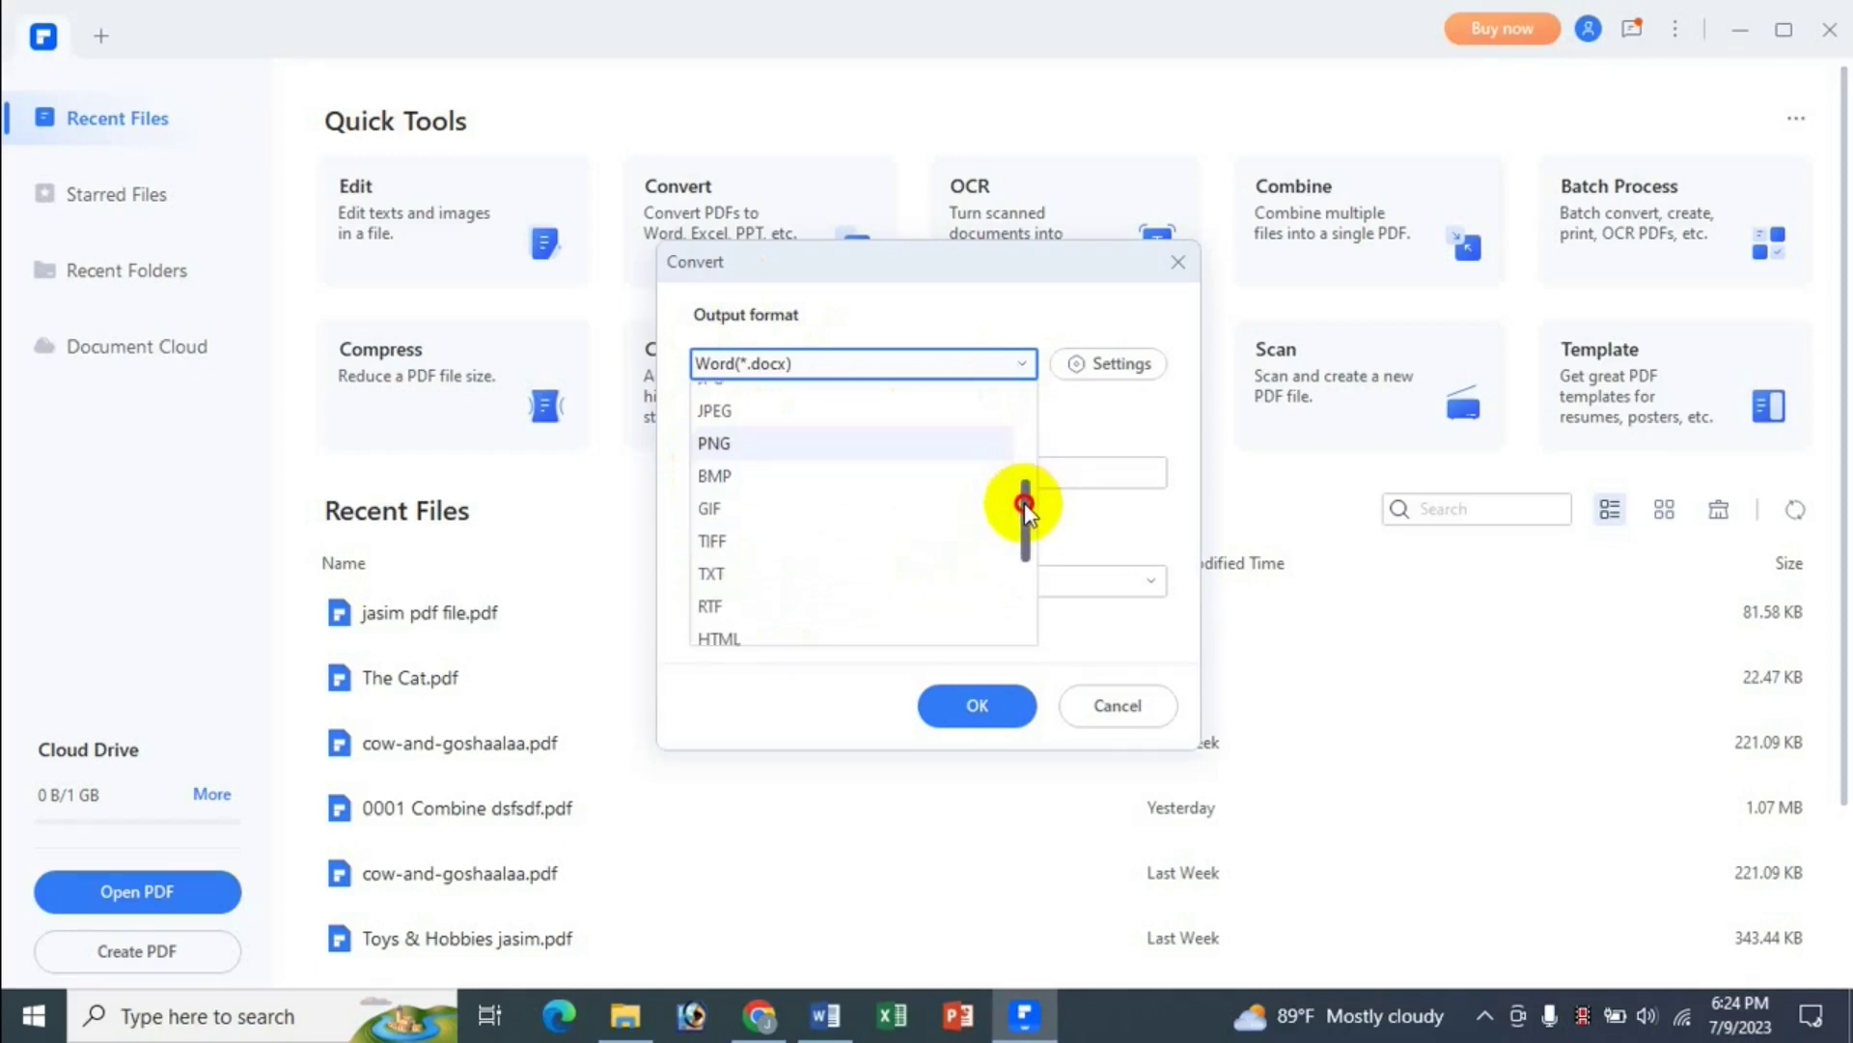
pyautogui.click(714, 569)
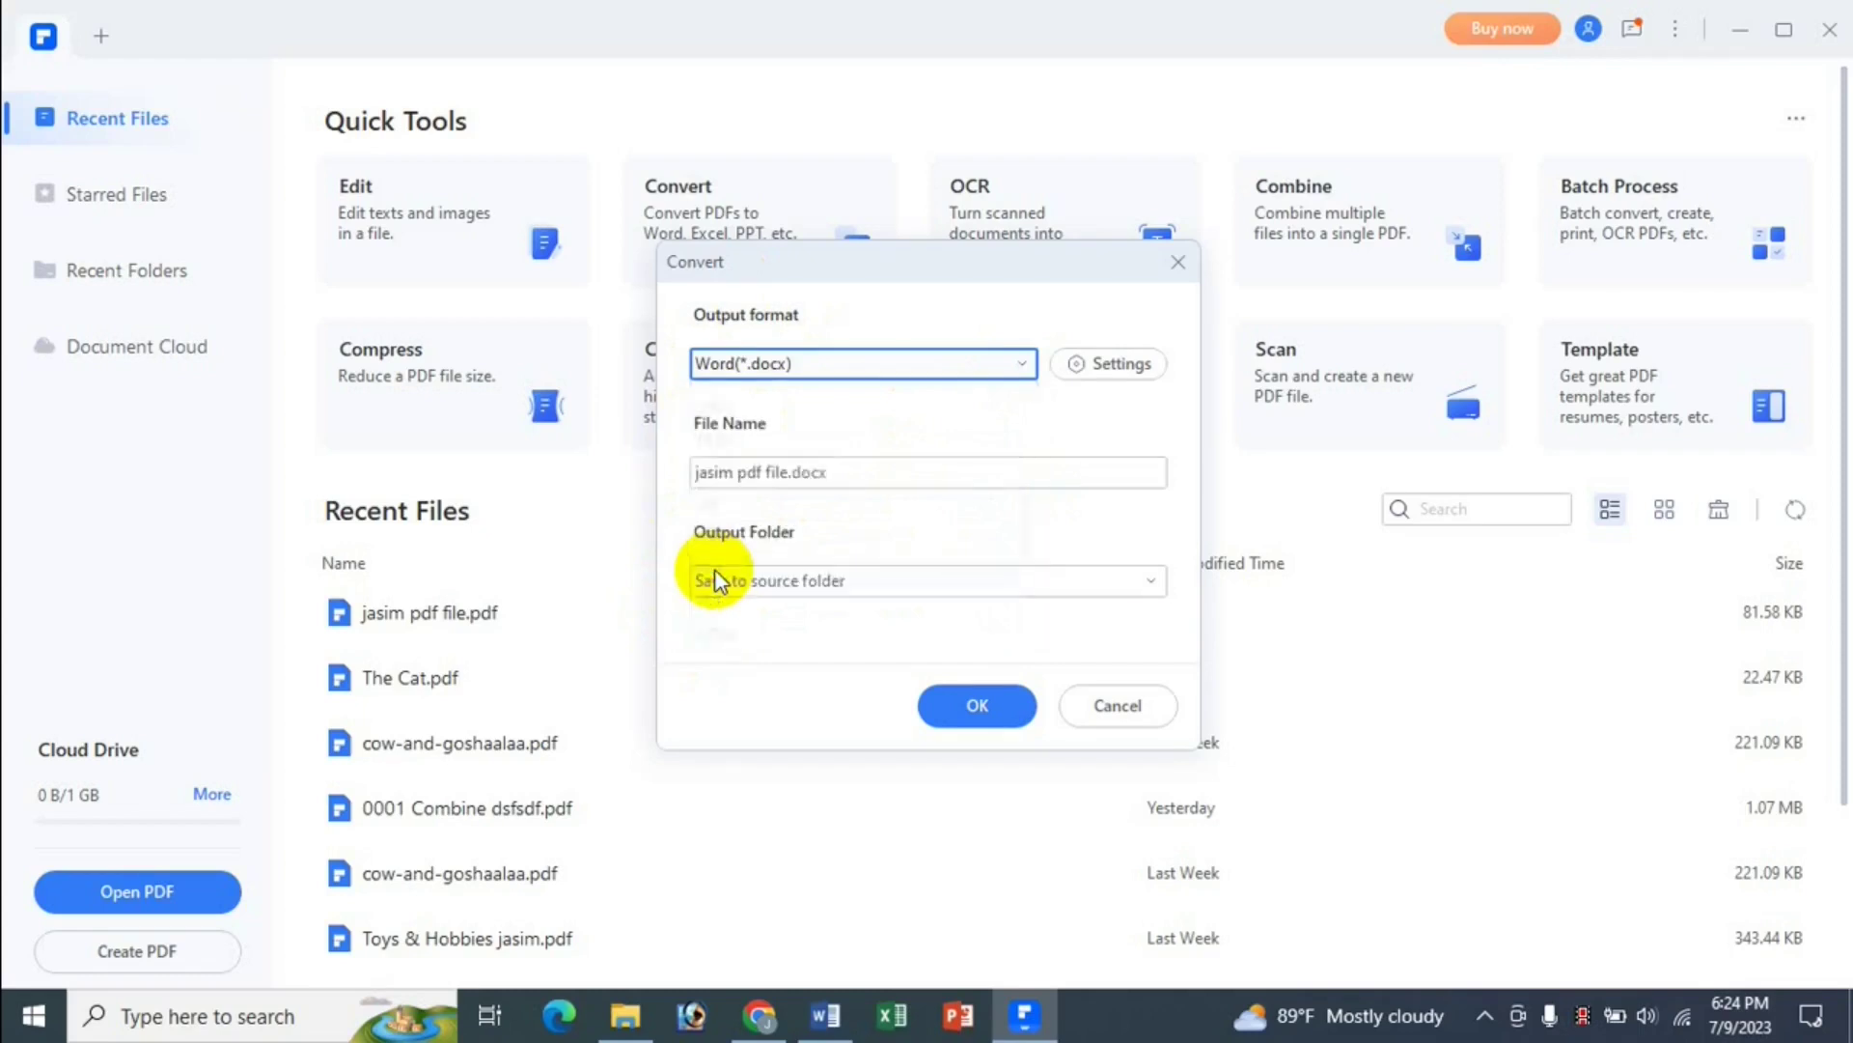
# - Review the text conversion settings, trying the custom page range and even/odd page options, return to all pages, and cancel the settings
pyautogui.click(1139, 369)
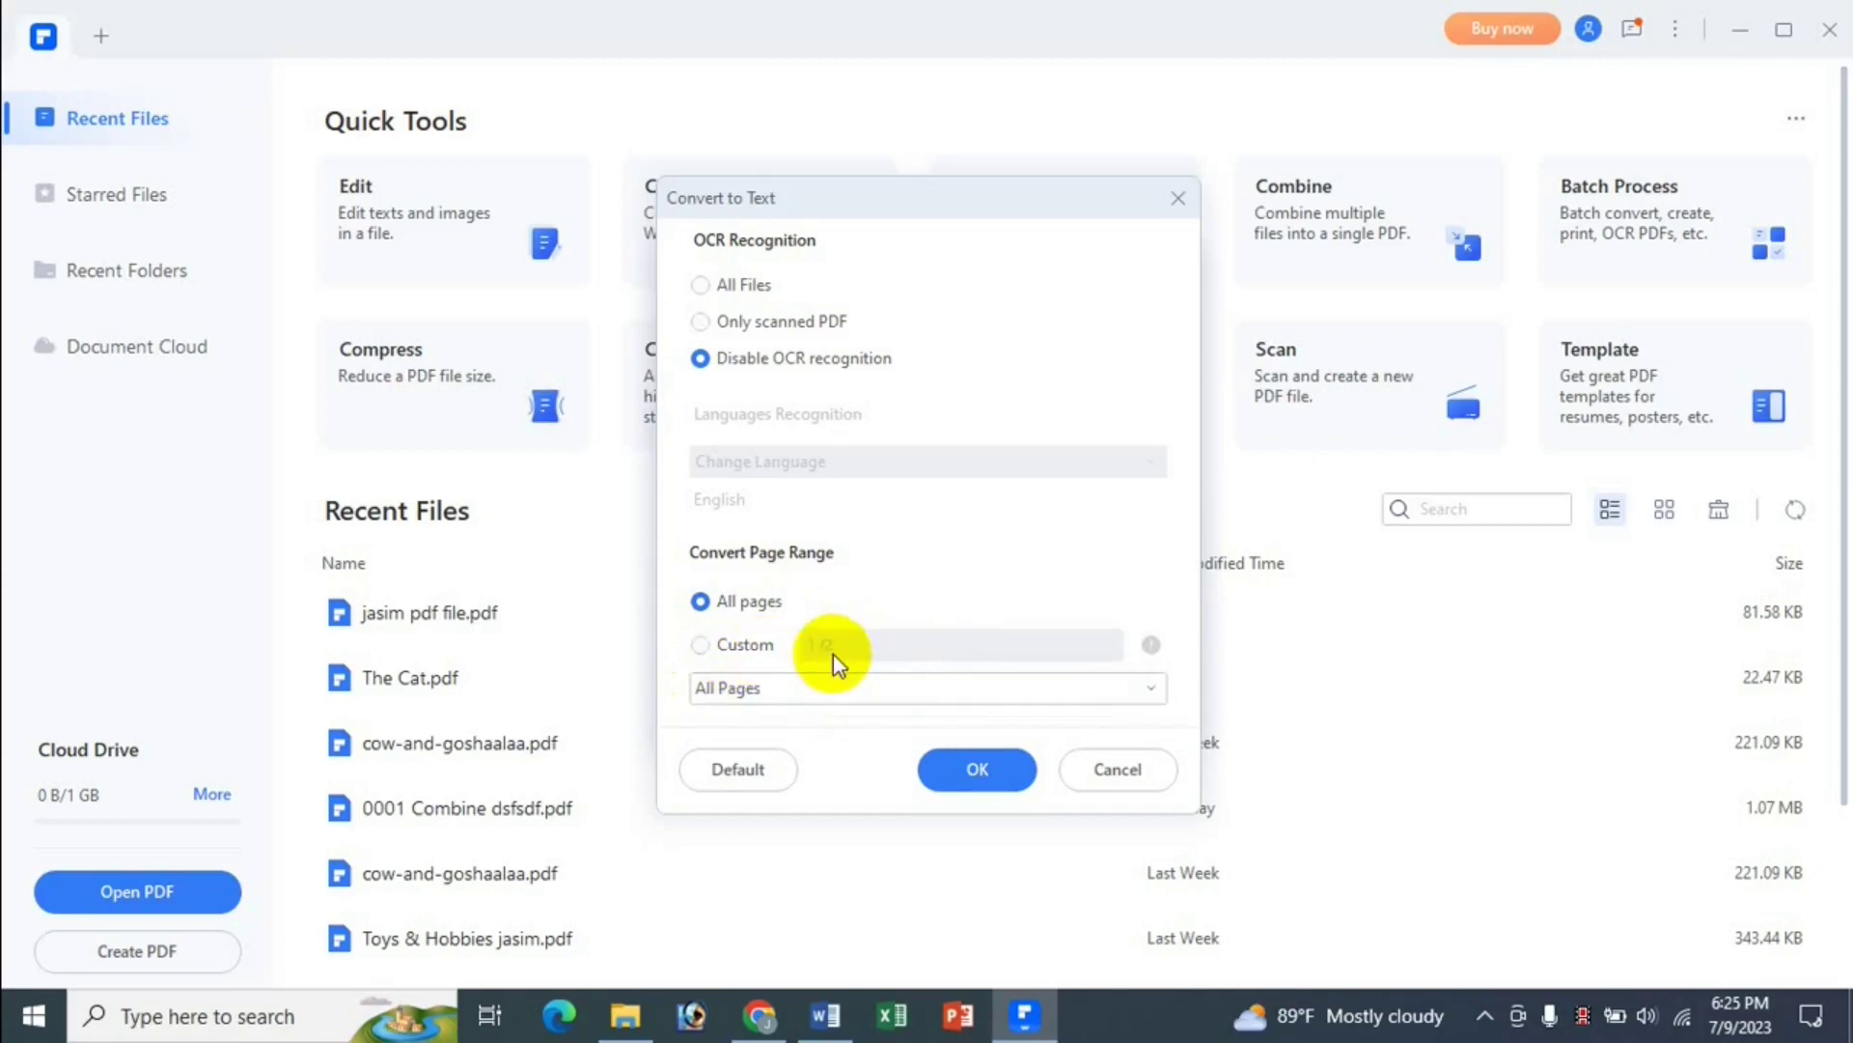
pyautogui.click(701, 645)
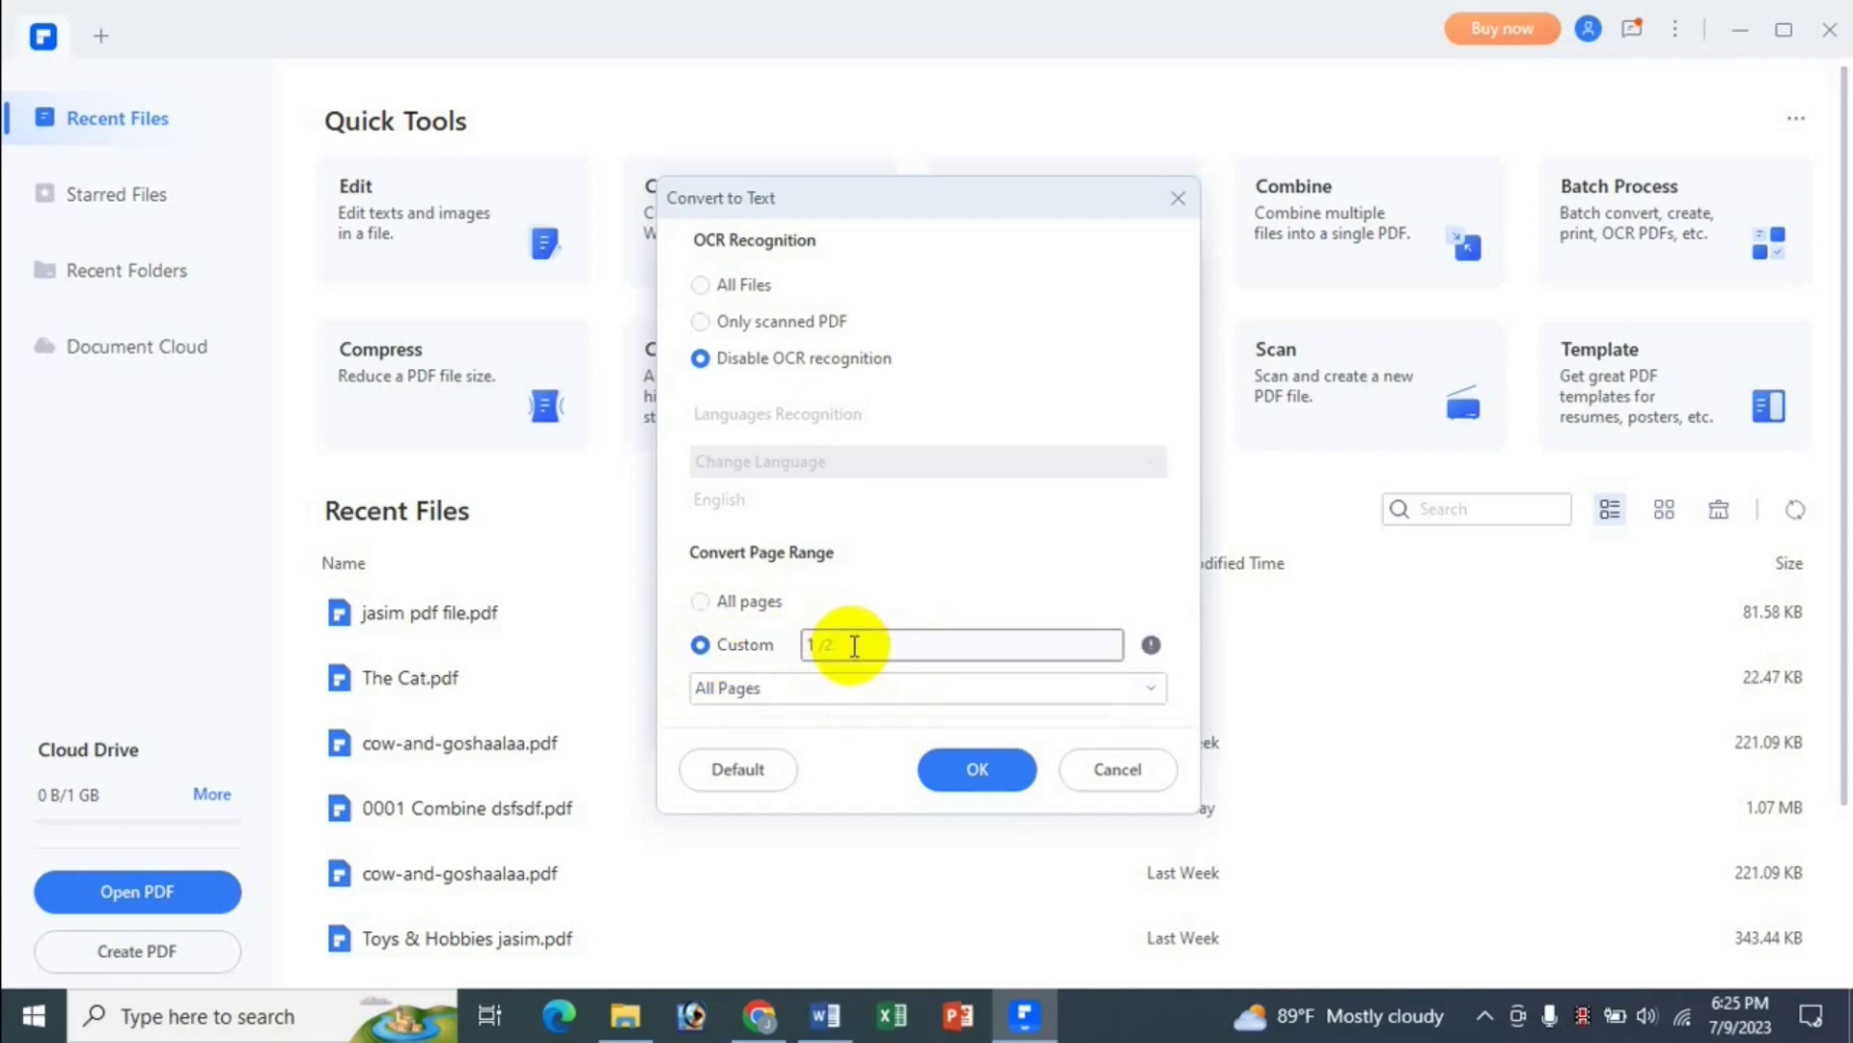
pyautogui.click(811, 688)
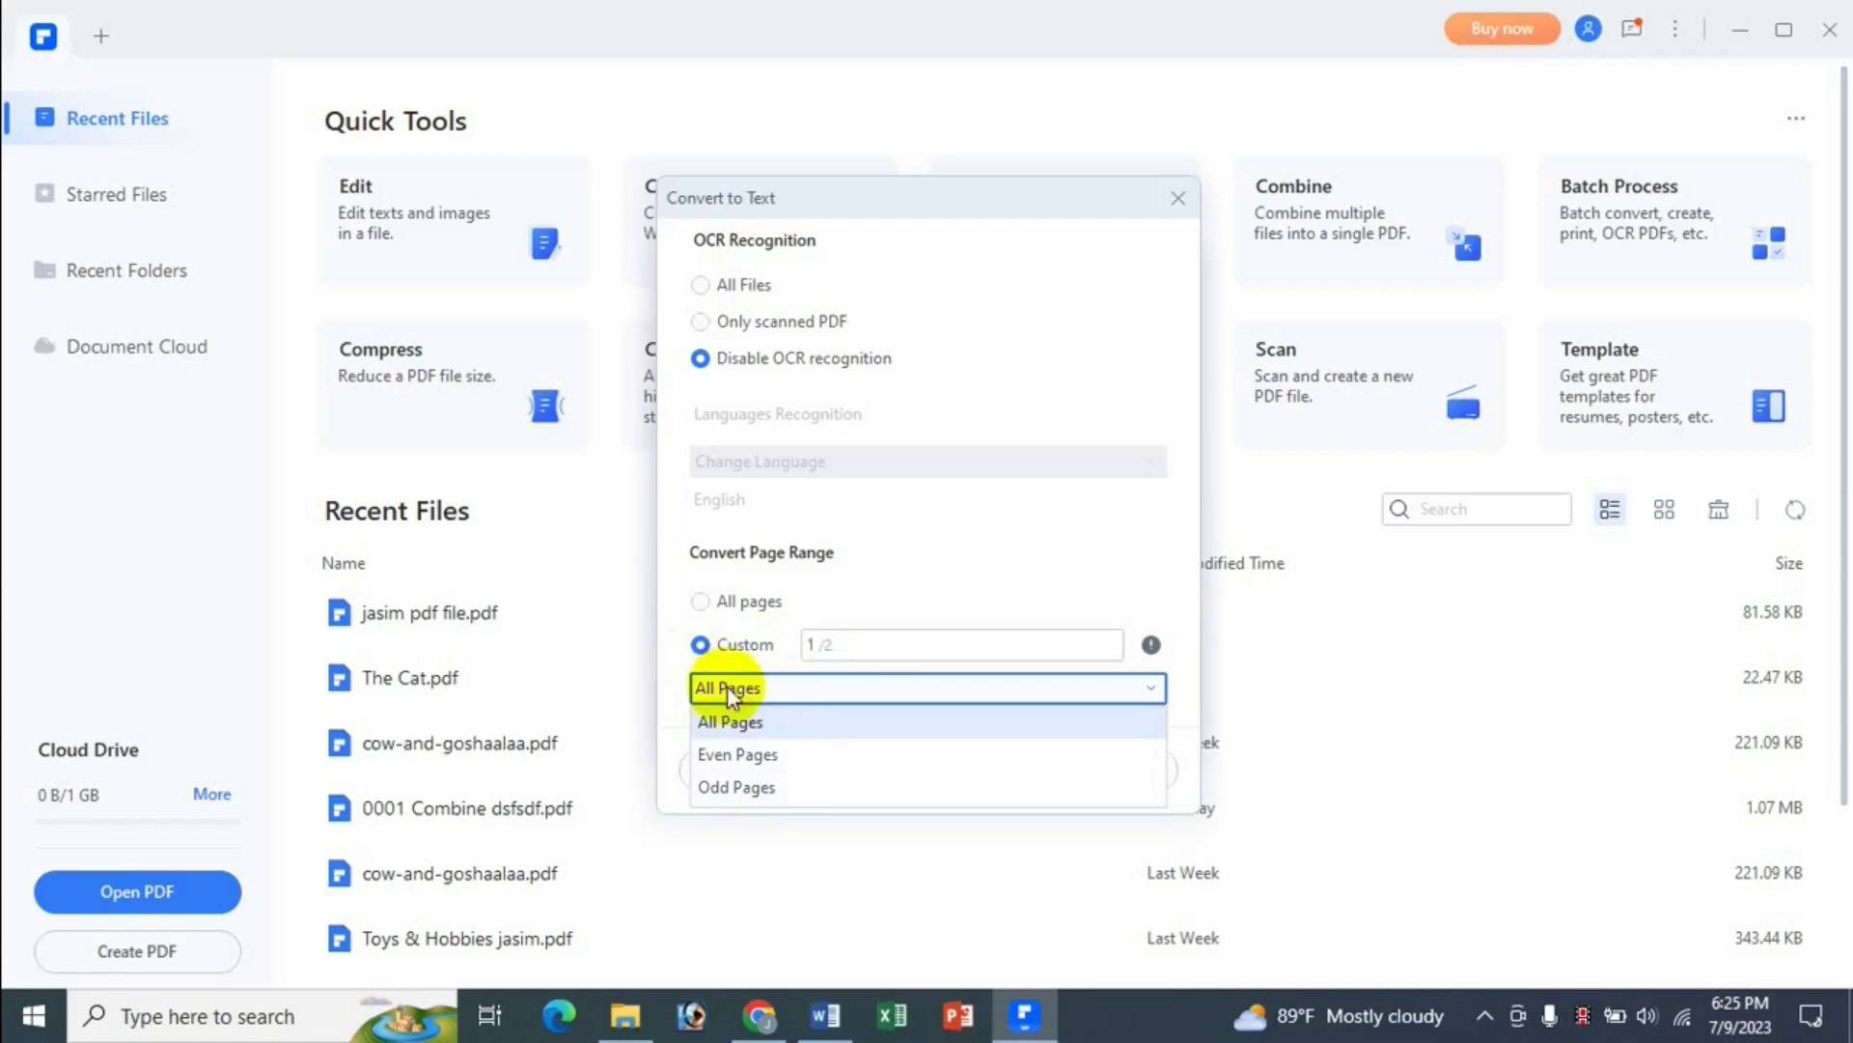
pyautogui.click(704, 604)
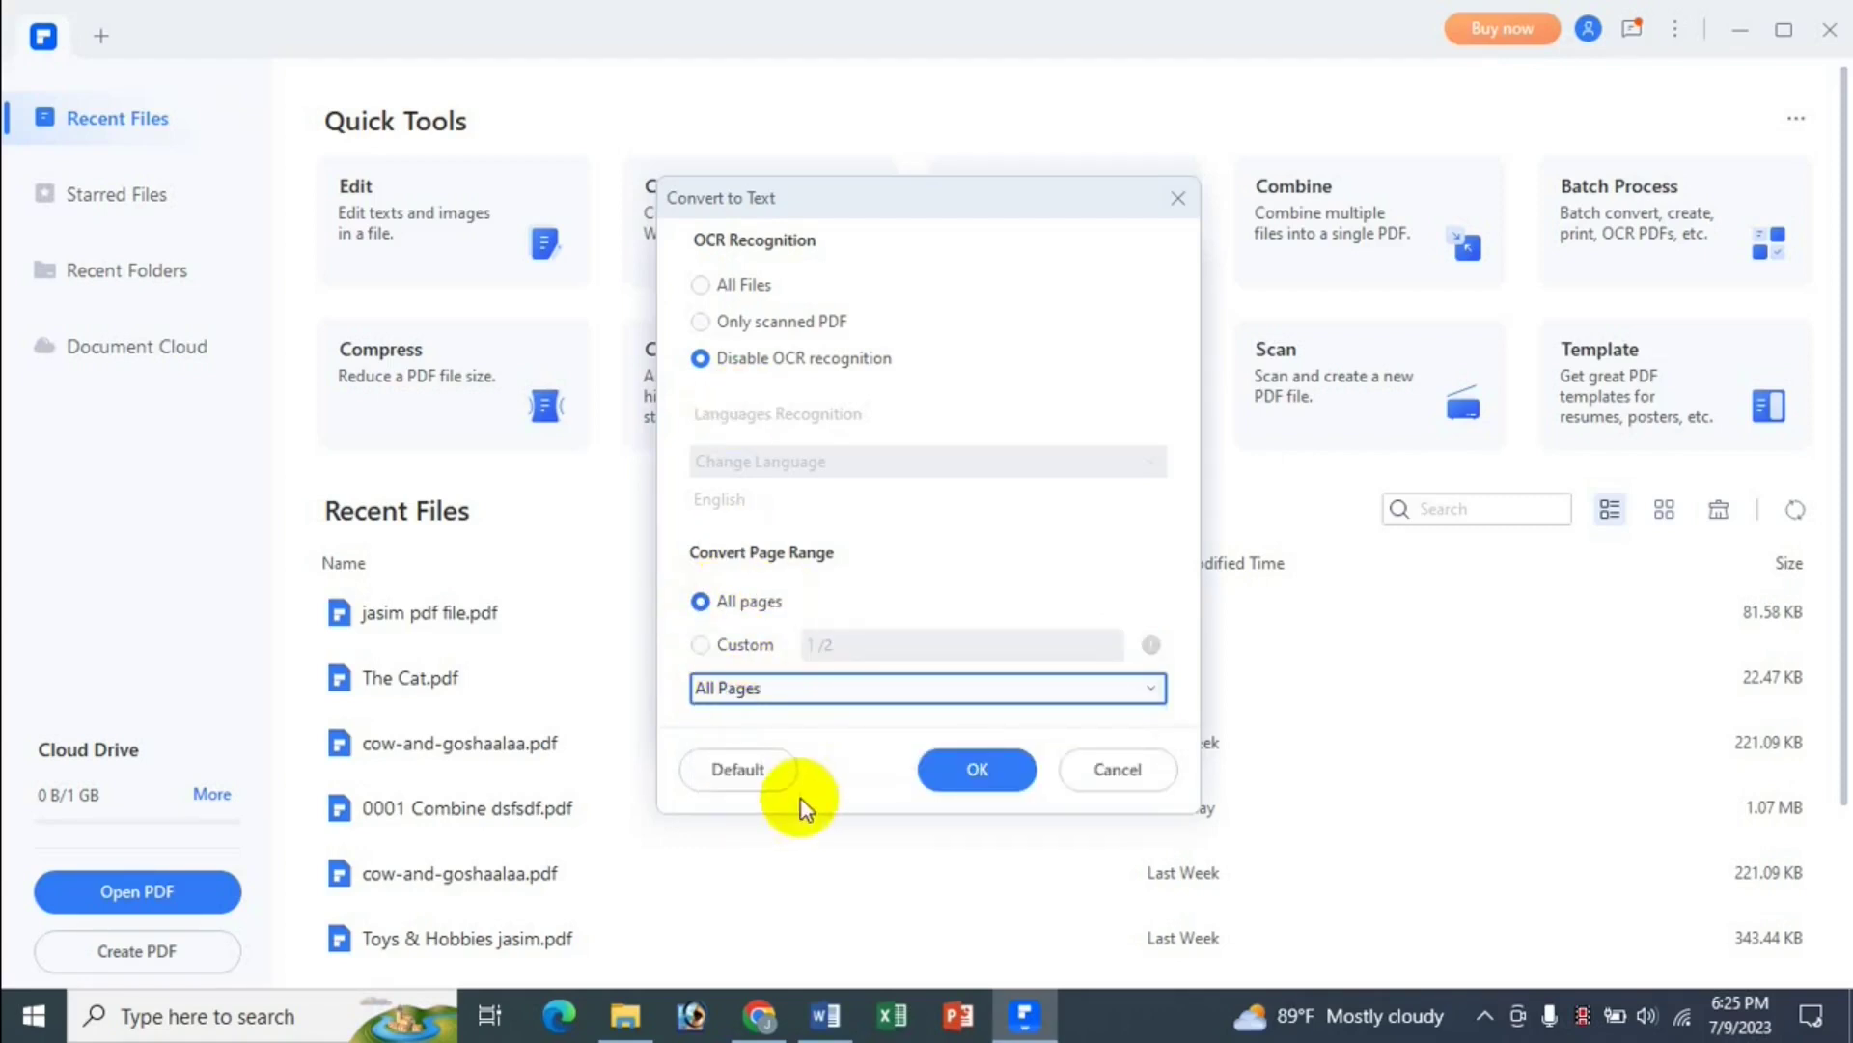
pyautogui.click(1119, 767)
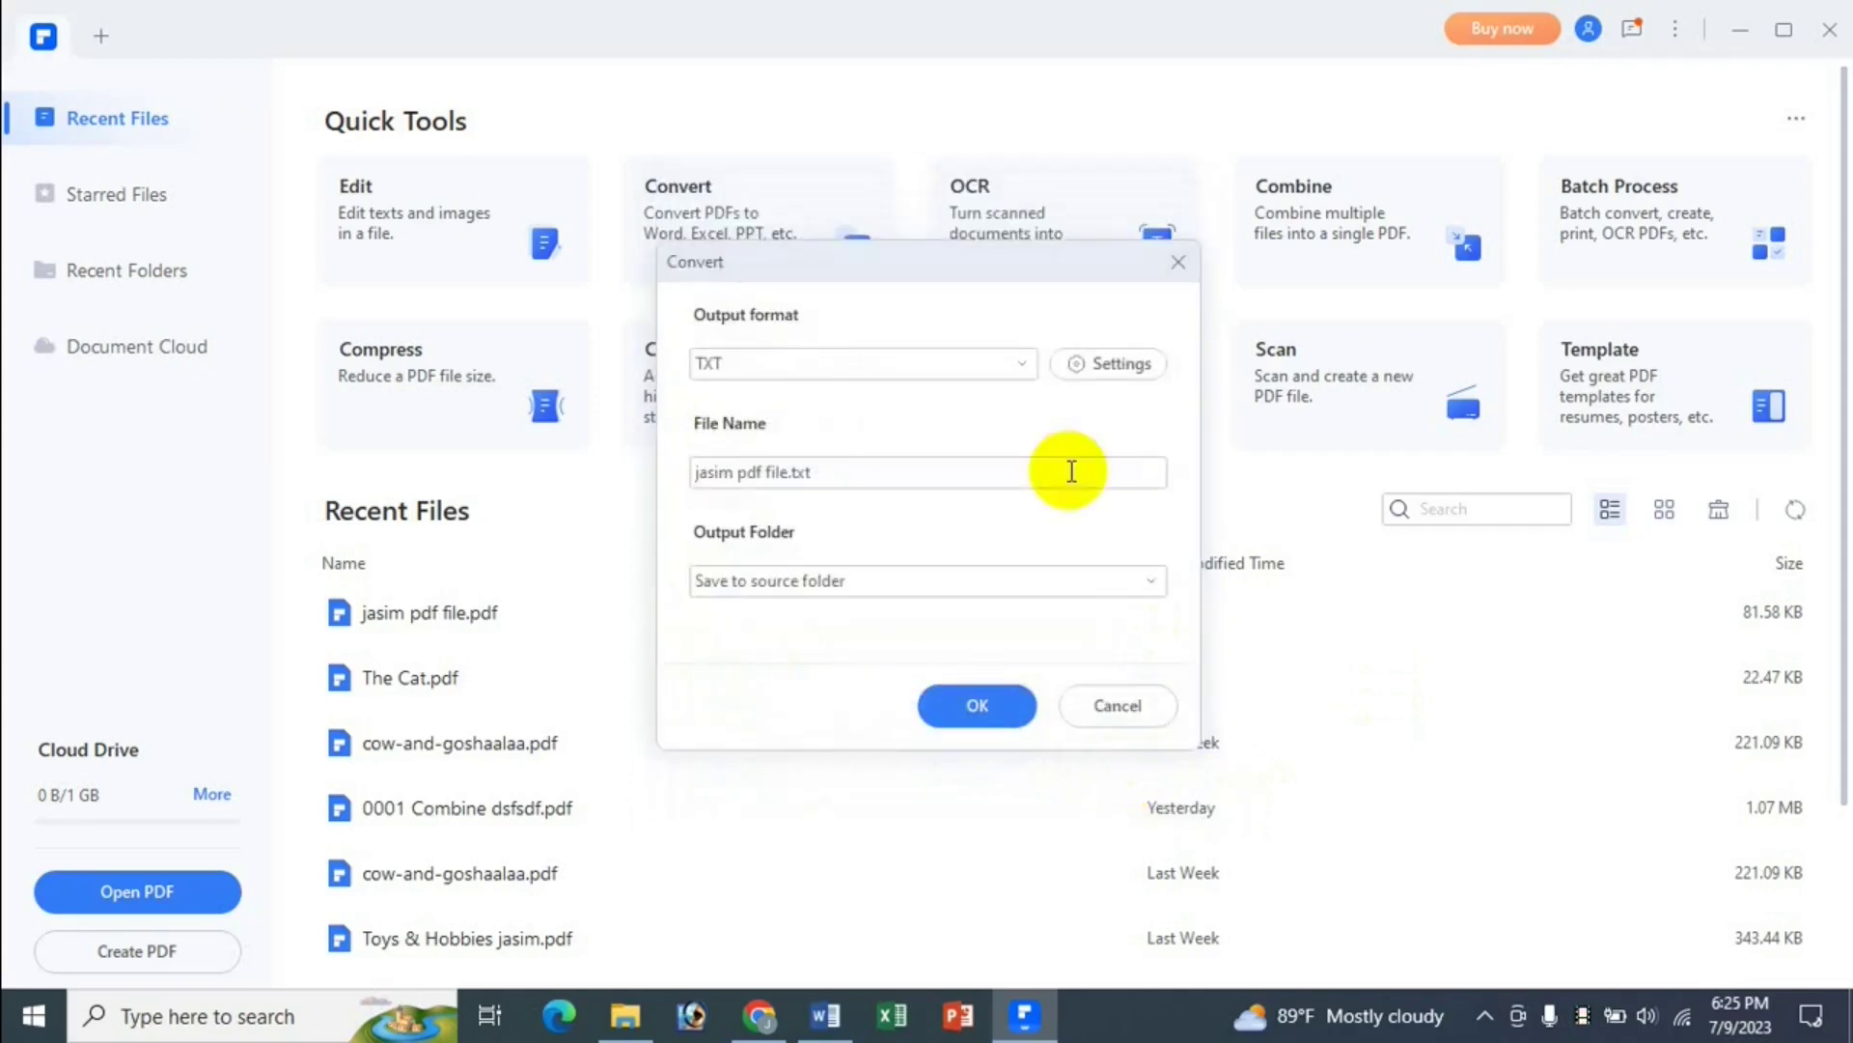
# - Set the TXT output to save to a specified folder, keeping the Documents folder as the destination
pyautogui.click(751, 477)
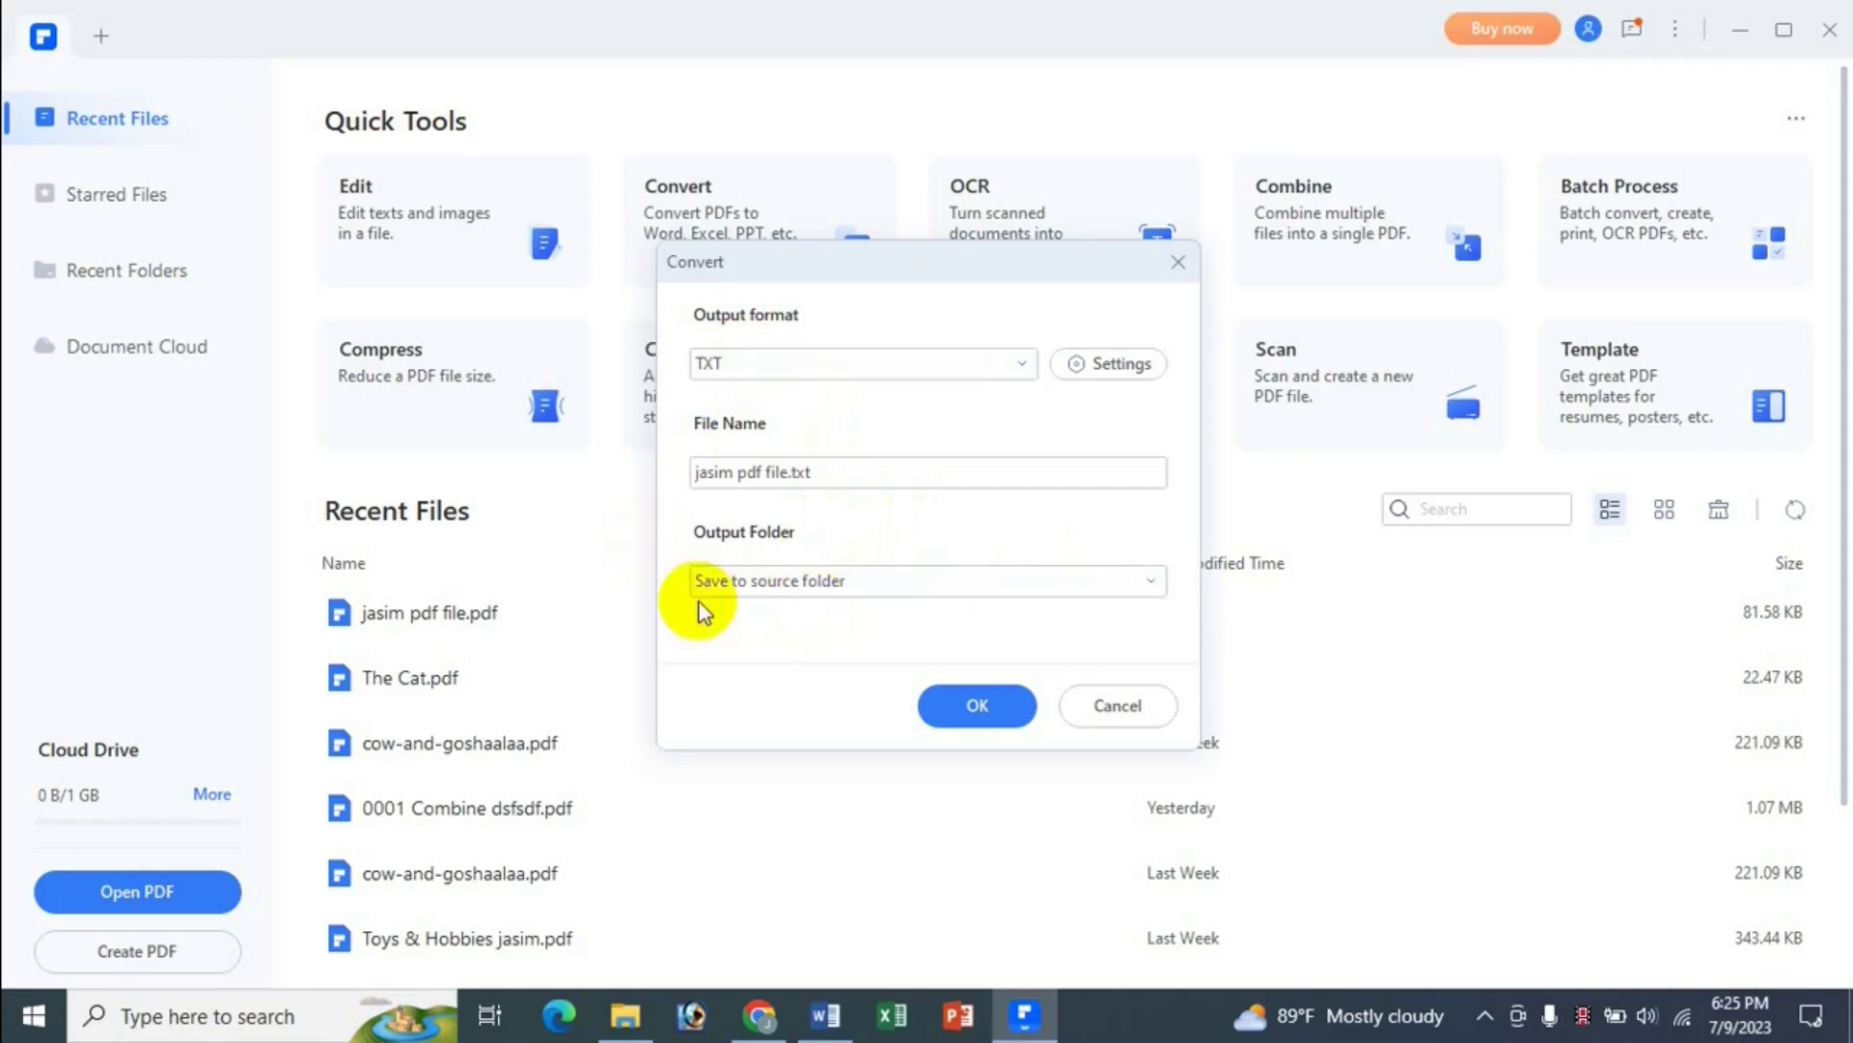
pyautogui.click(922, 583)
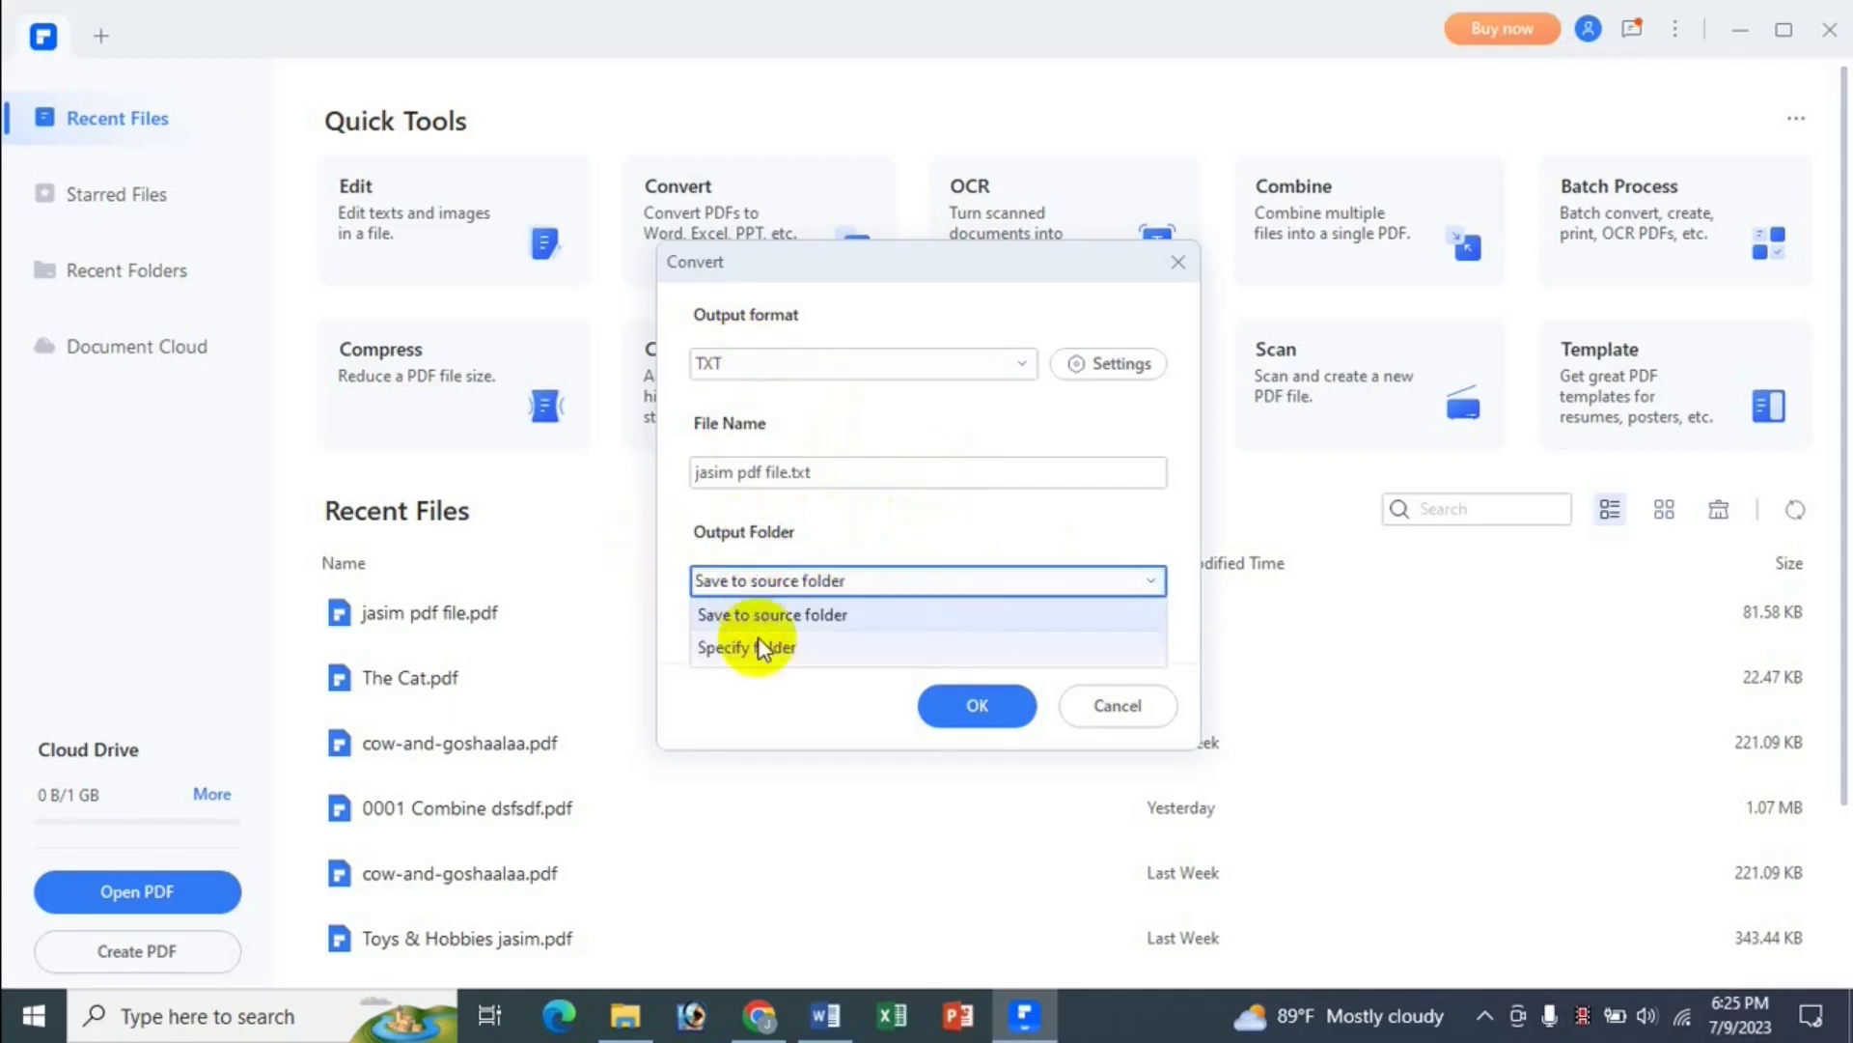
pyautogui.click(762, 649)
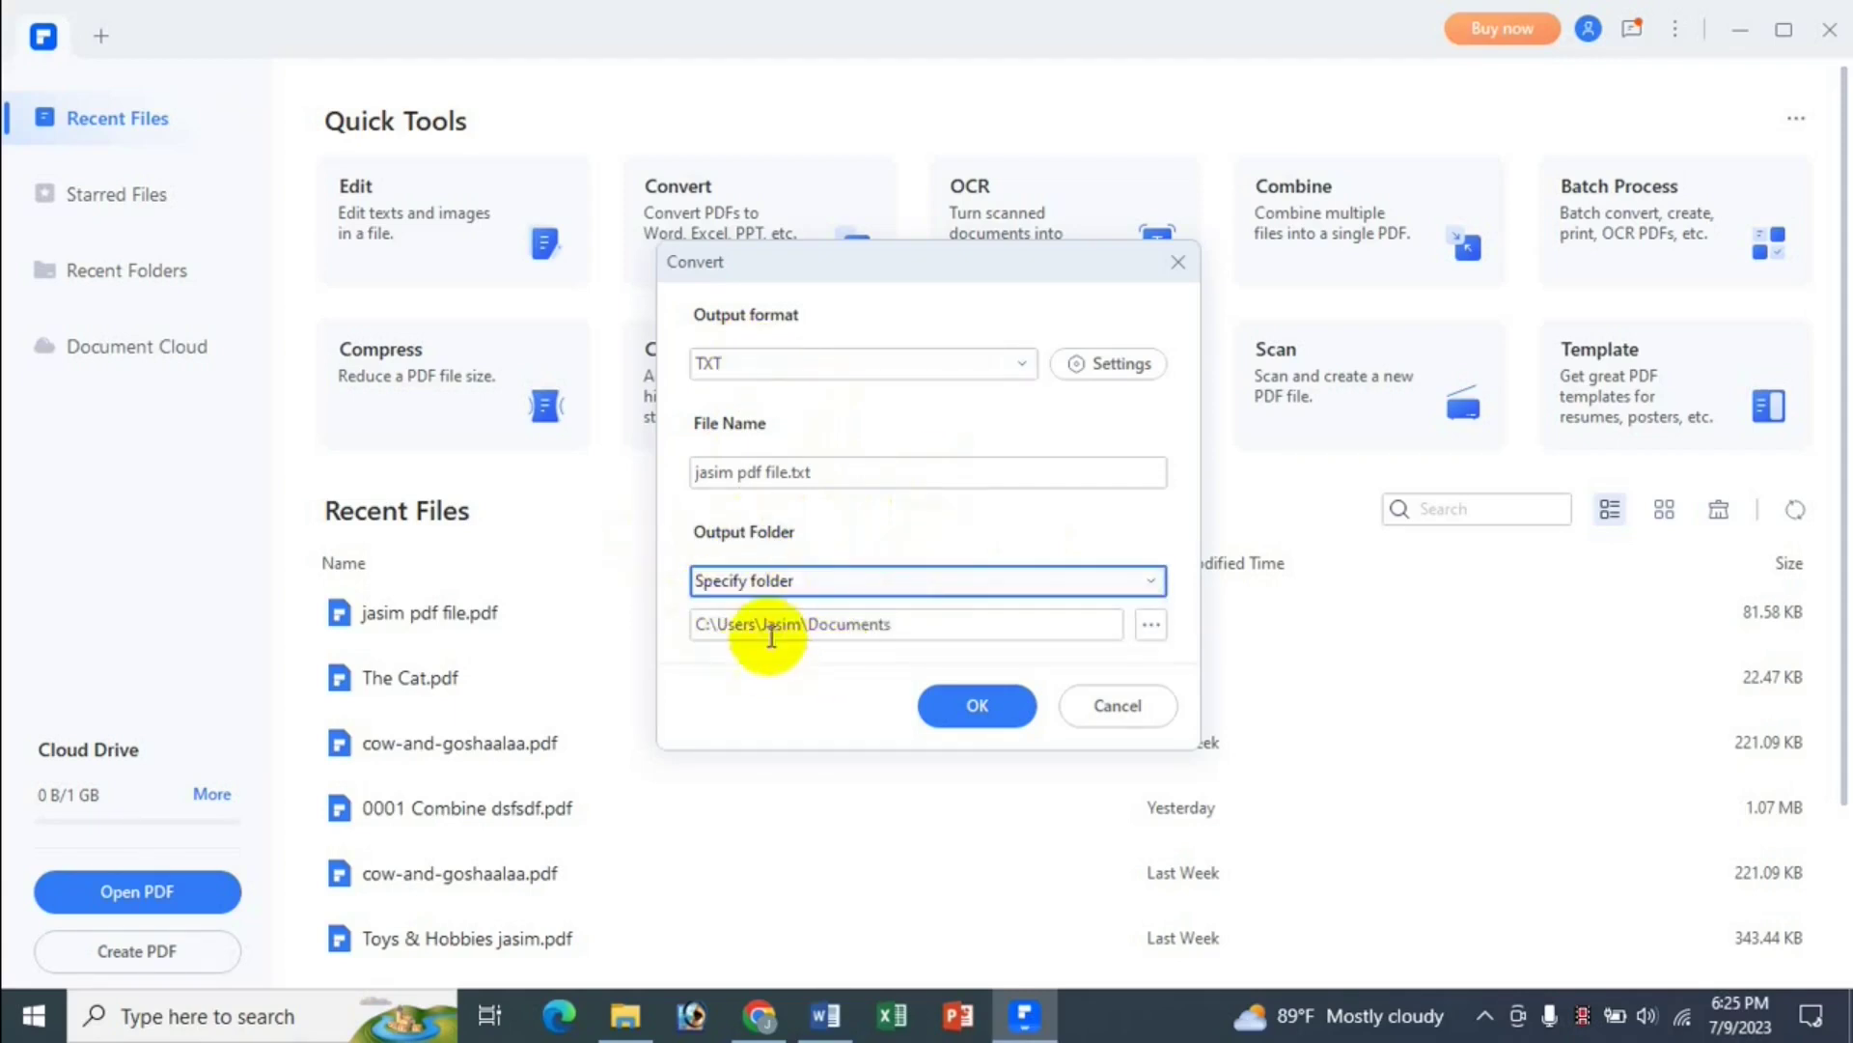
pyautogui.click(1150, 627)
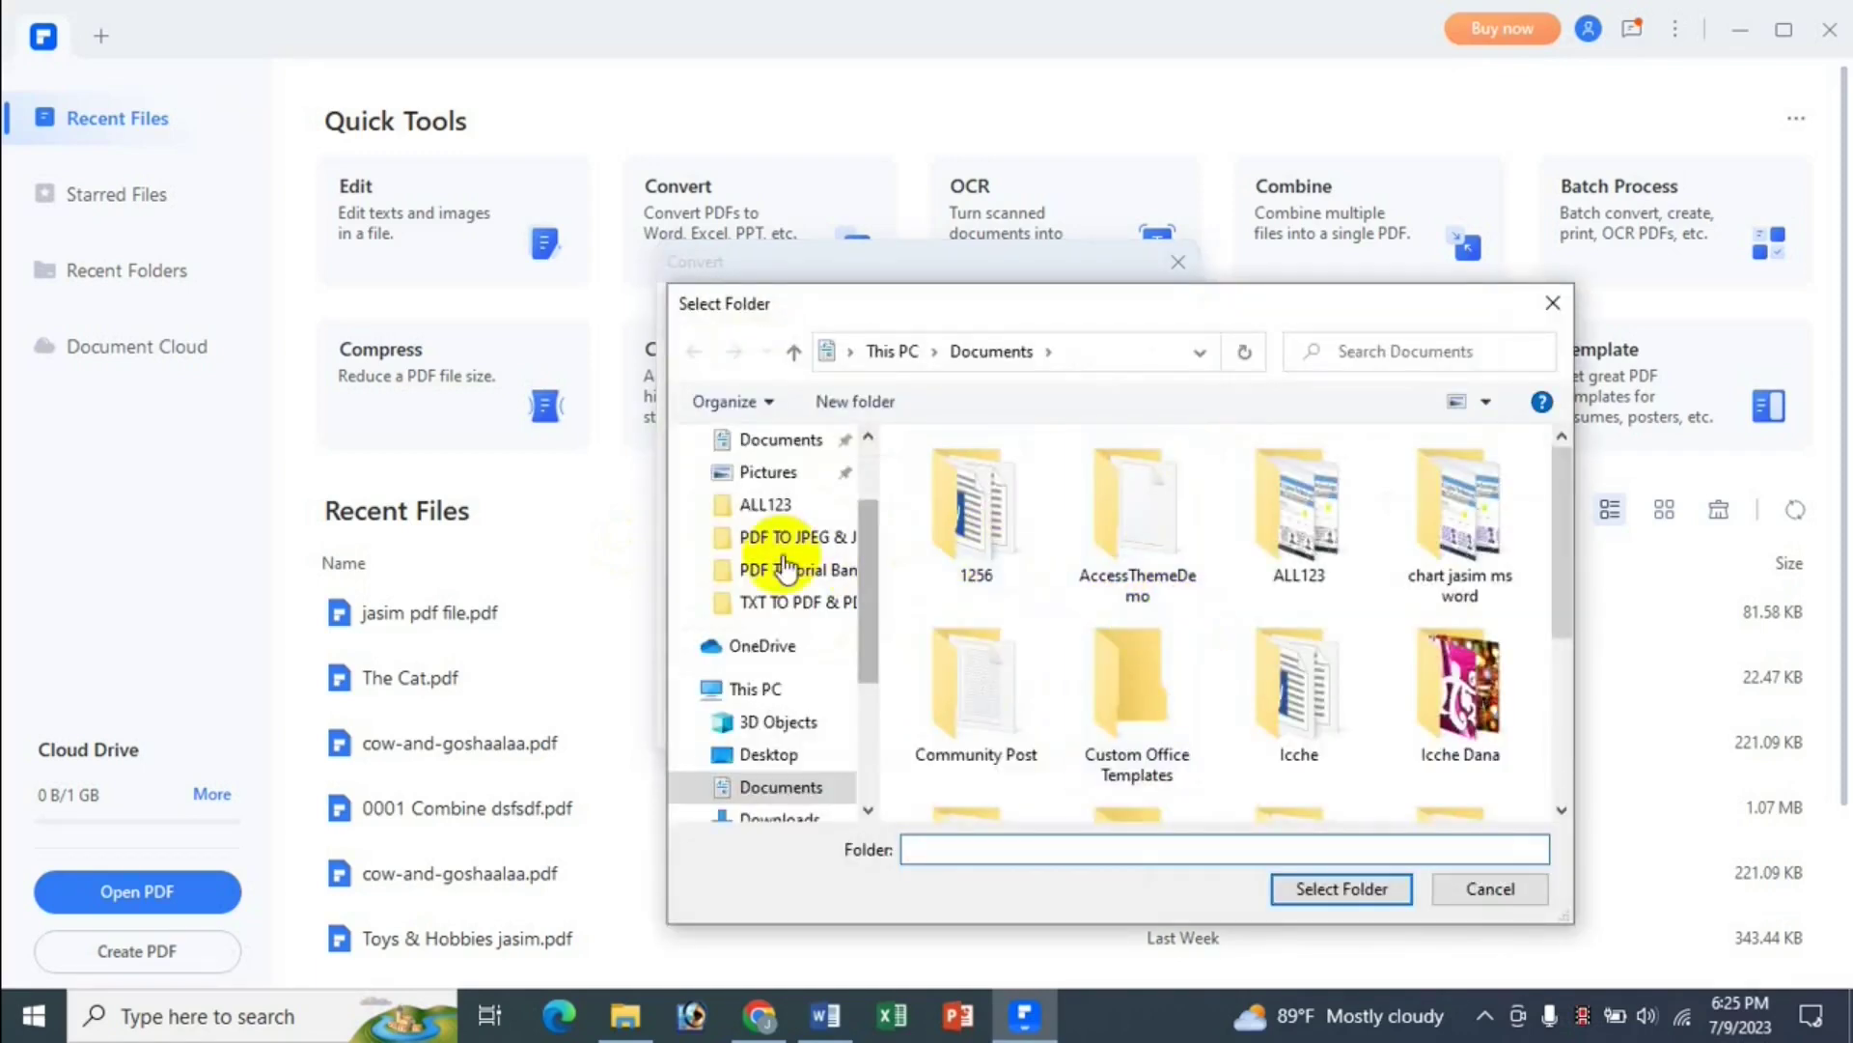
pyautogui.click(1517, 890)
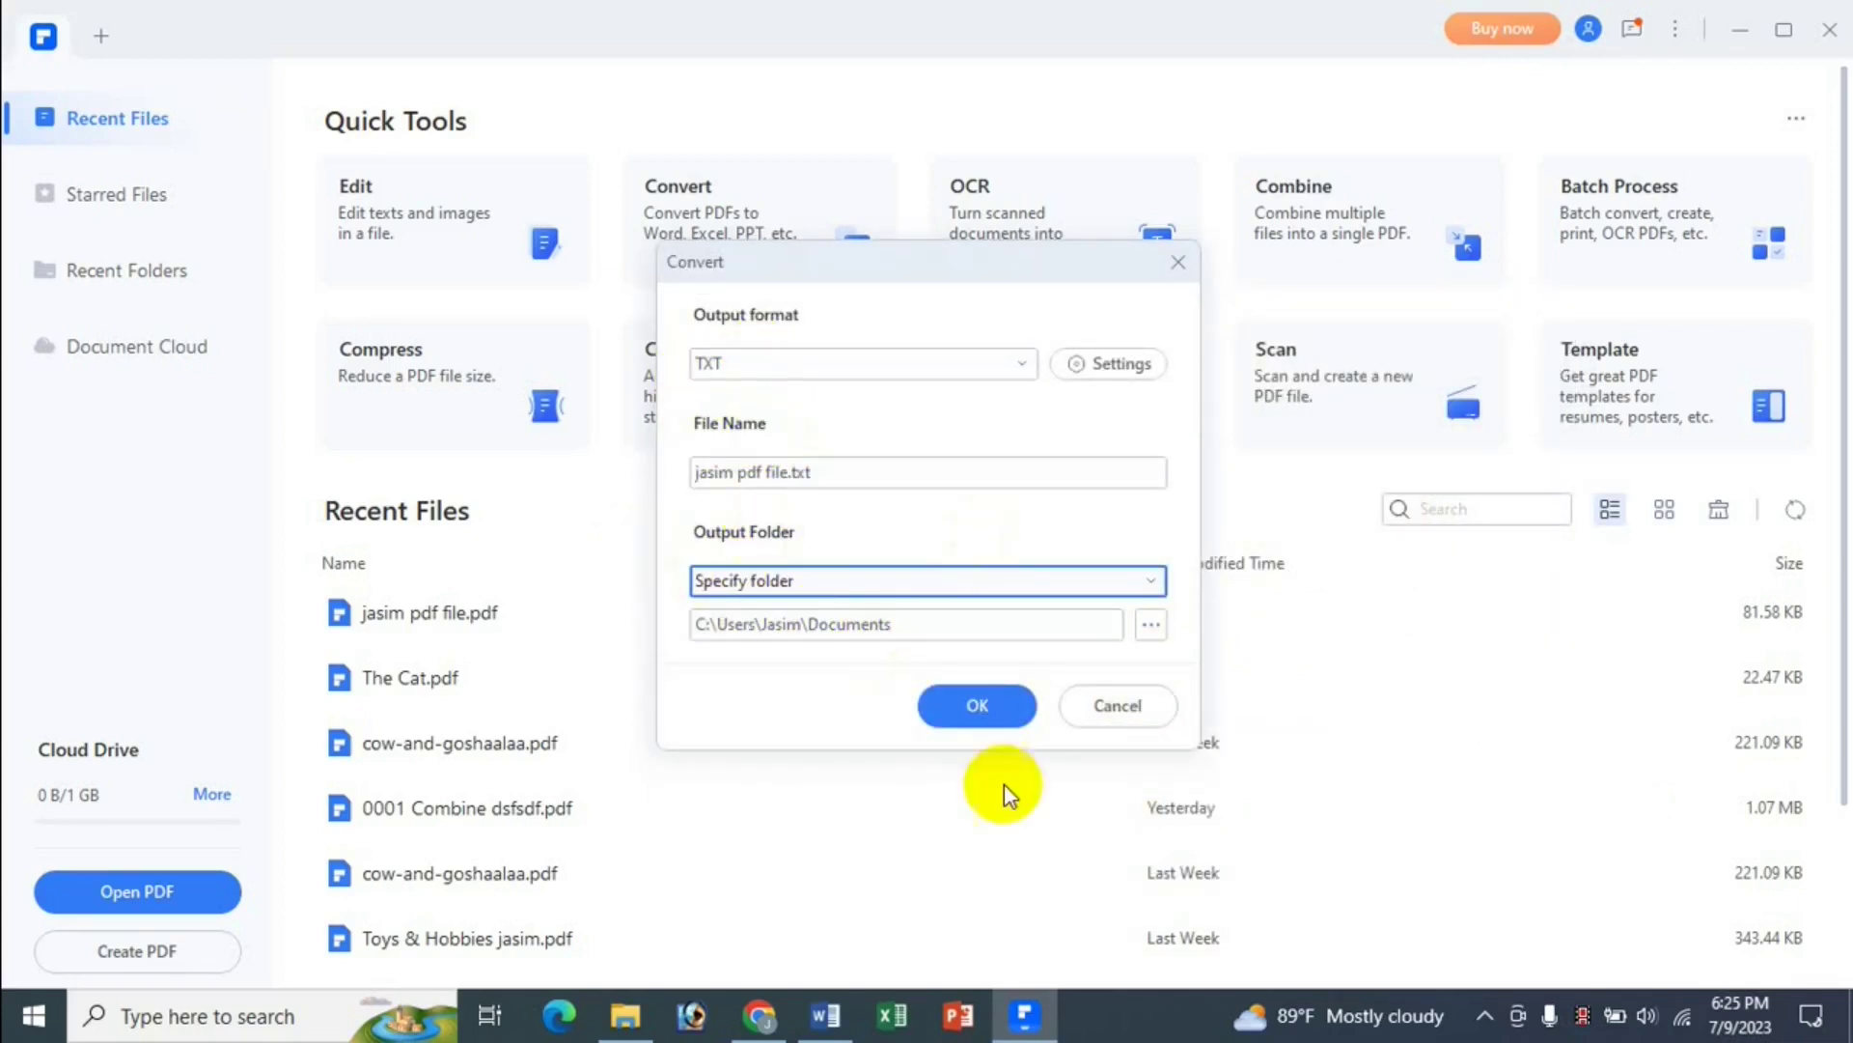
# - Run the conversion to TXT, viewing and closing the payment plans and continuing with the trial version
pyautogui.click(965, 704)
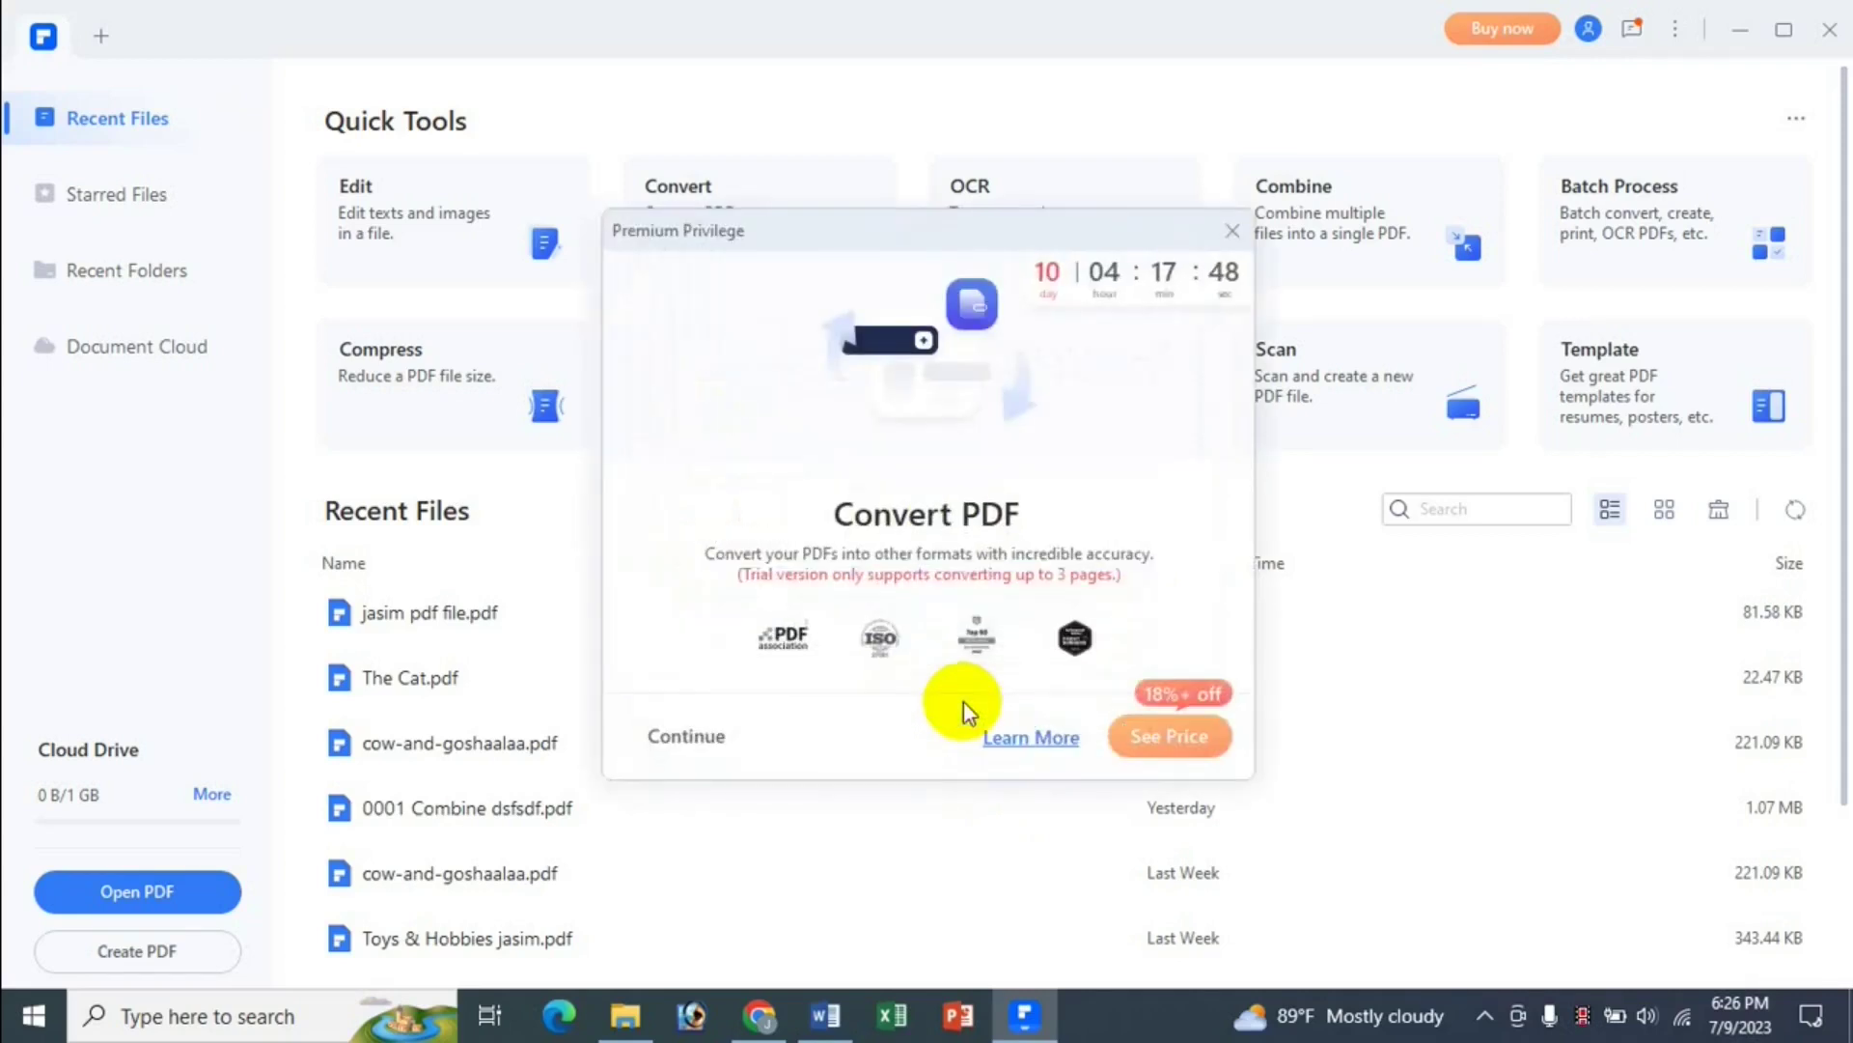
pyautogui.click(1186, 740)
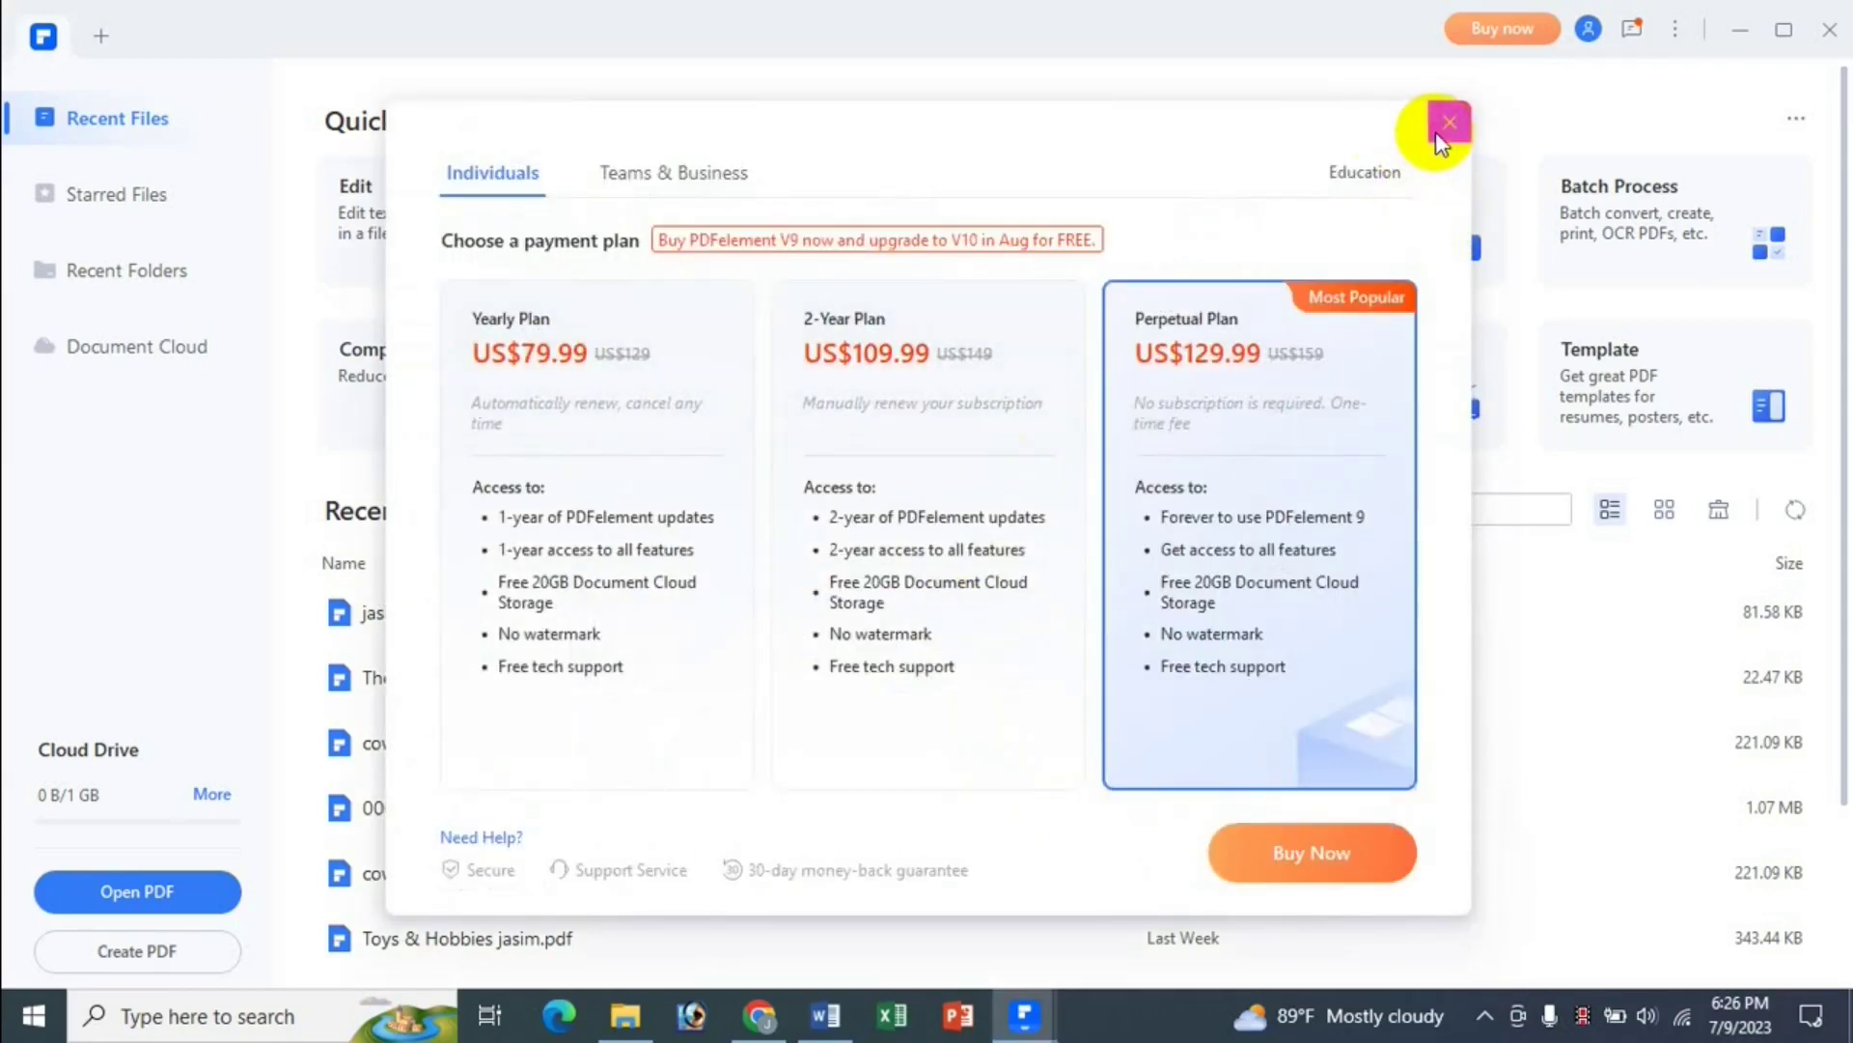
pyautogui.click(1448, 123)
pyautogui.click(686, 739)
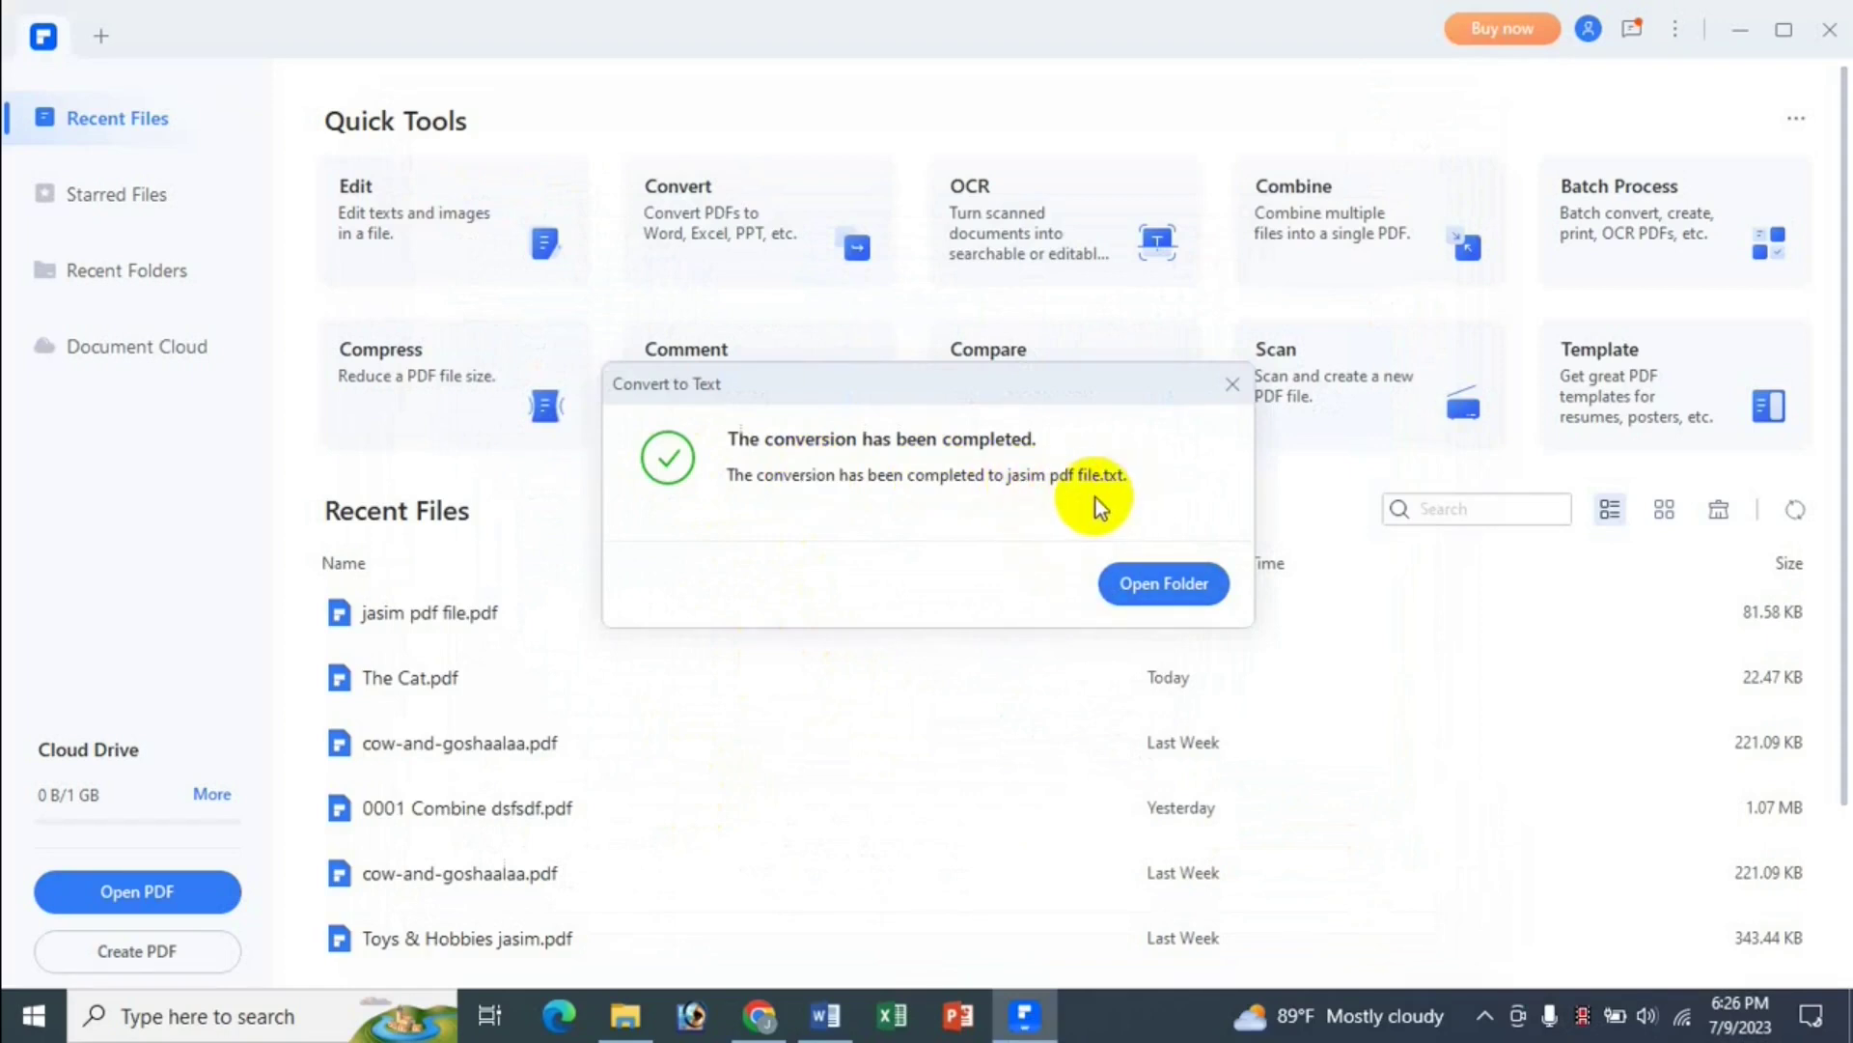
# - Go to the output folder of the conversion and open the converted jasim pdf file text document
pyautogui.click(1168, 585)
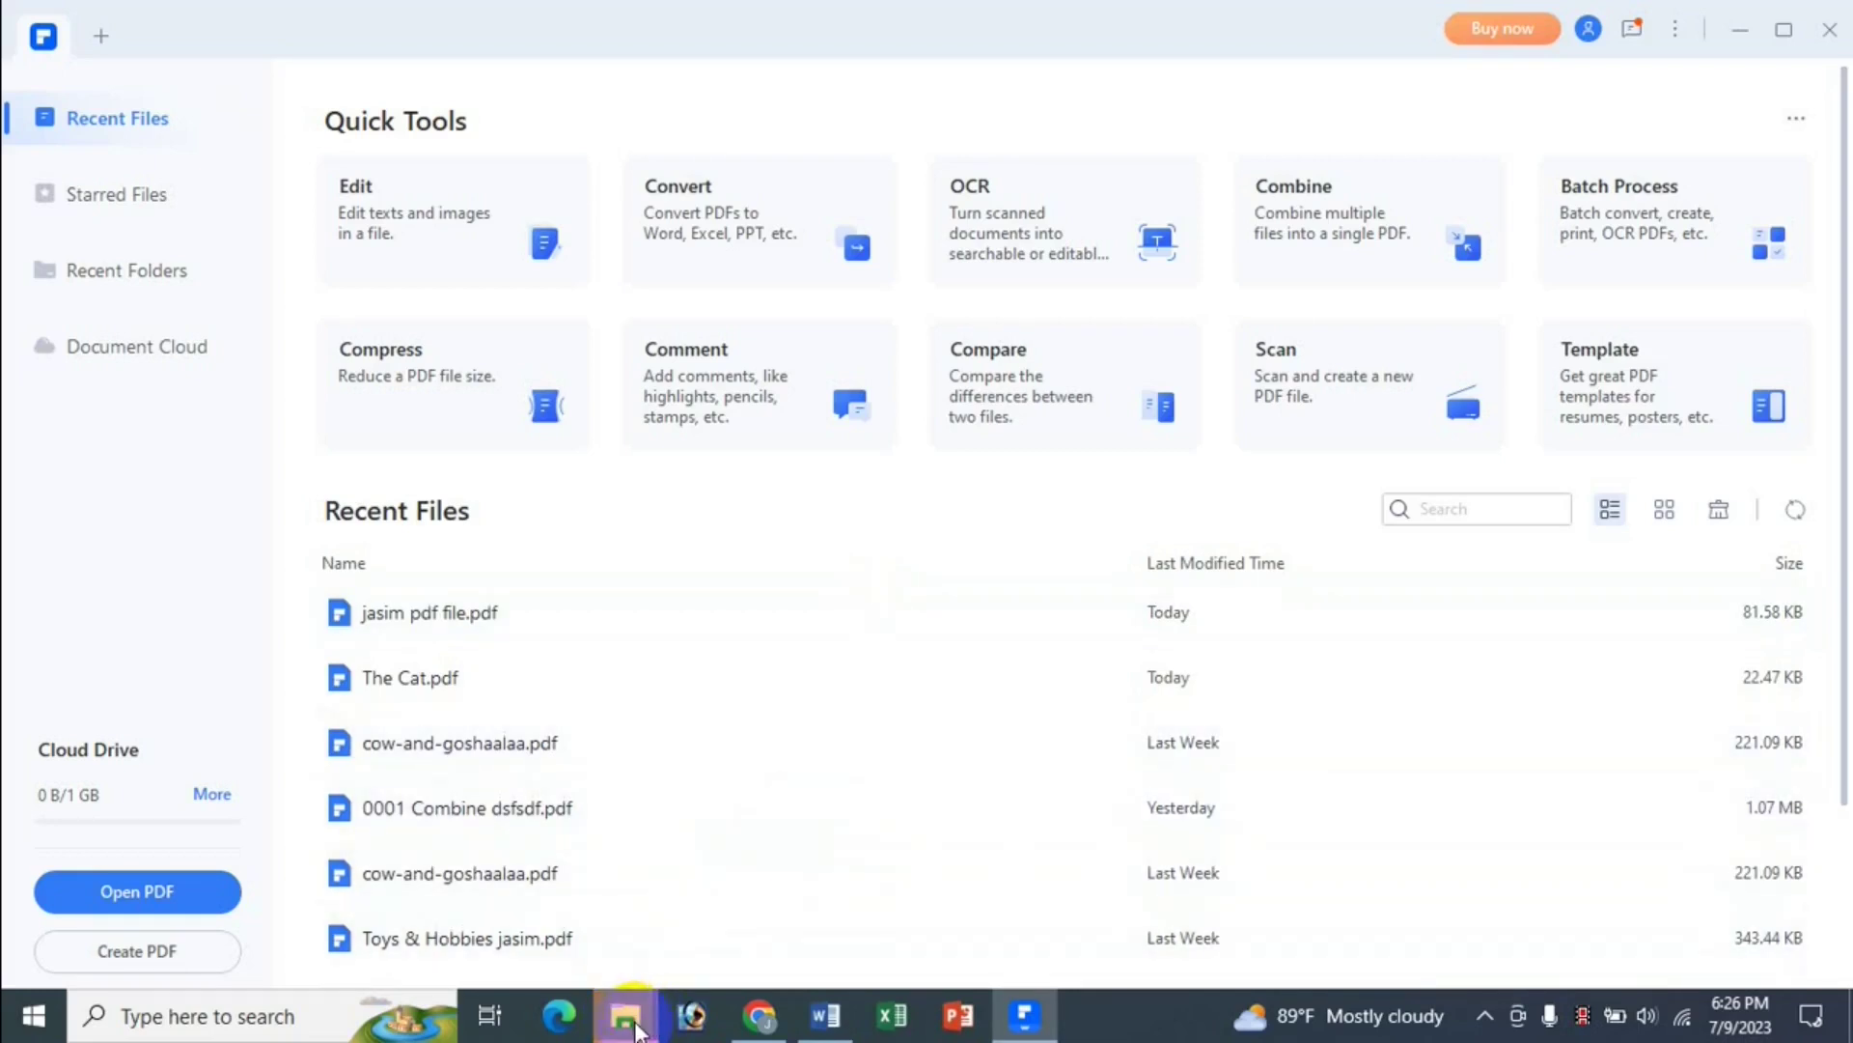
pyautogui.moveTo(640, 984)
pyautogui.click(755, 881)
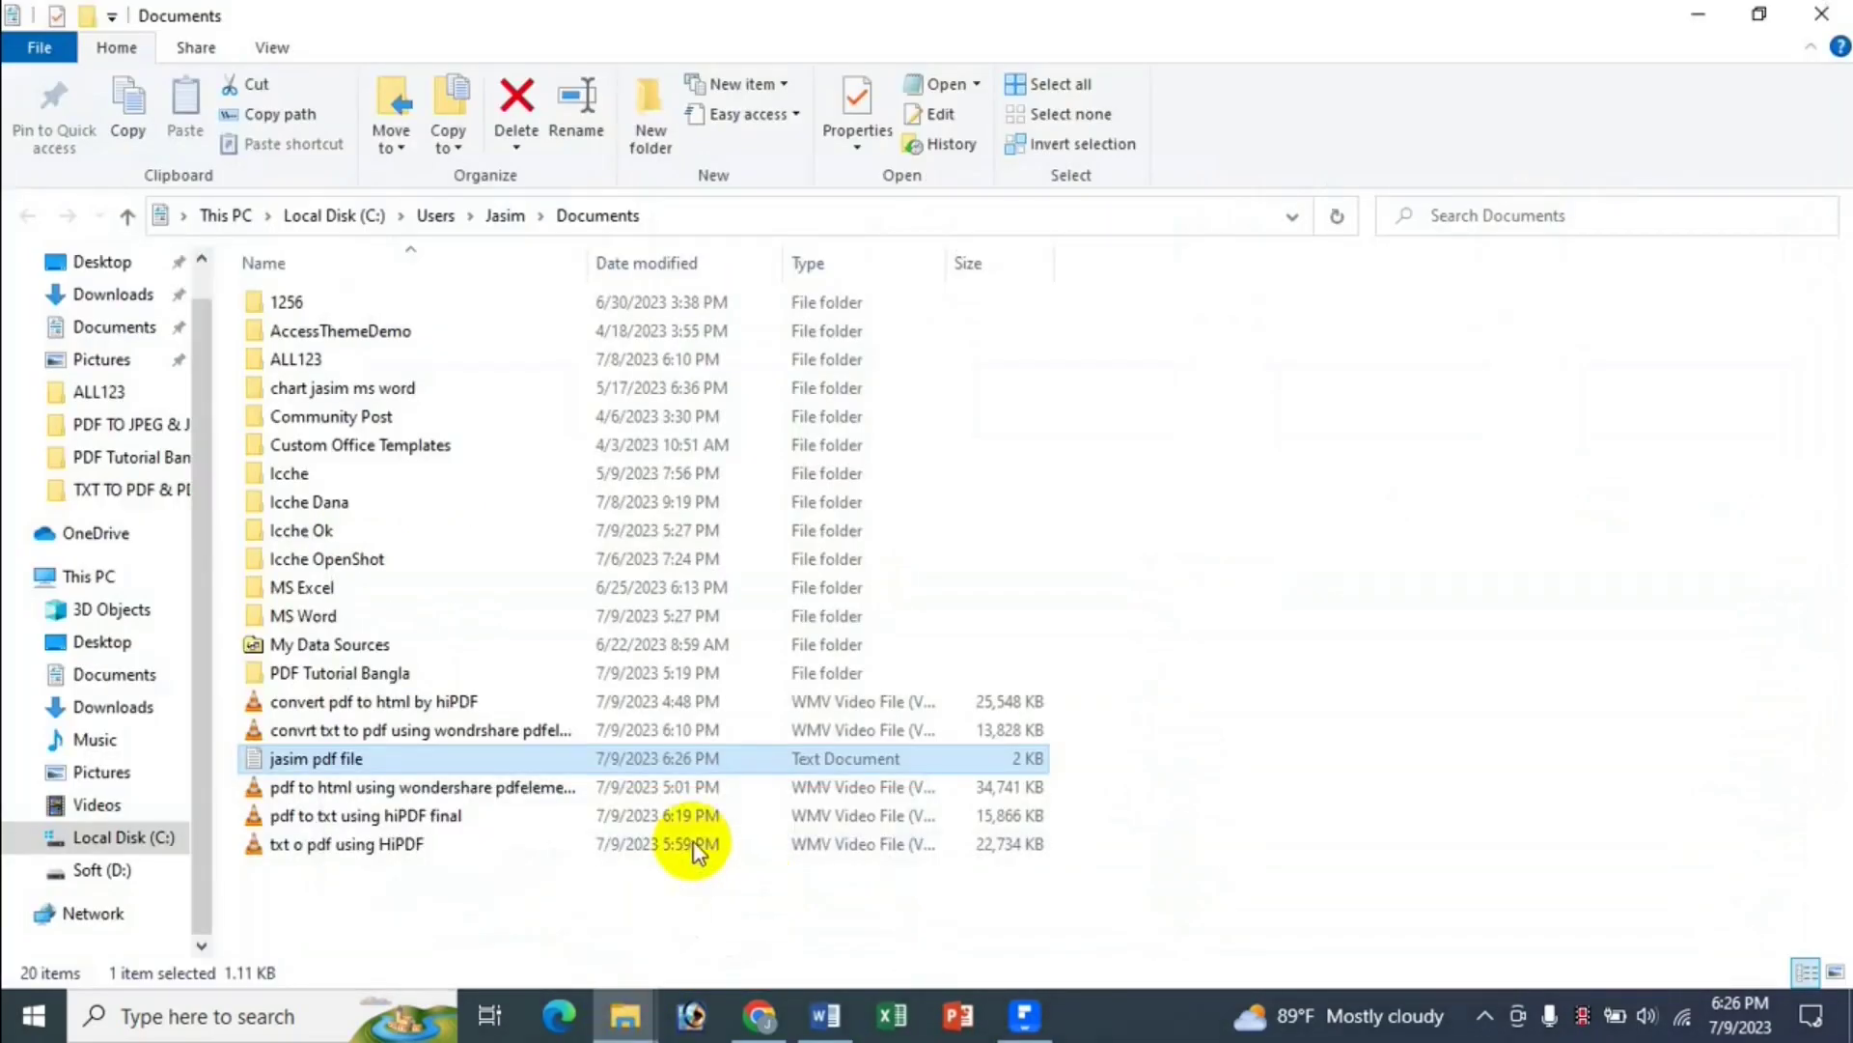
pyautogui.click(317, 785)
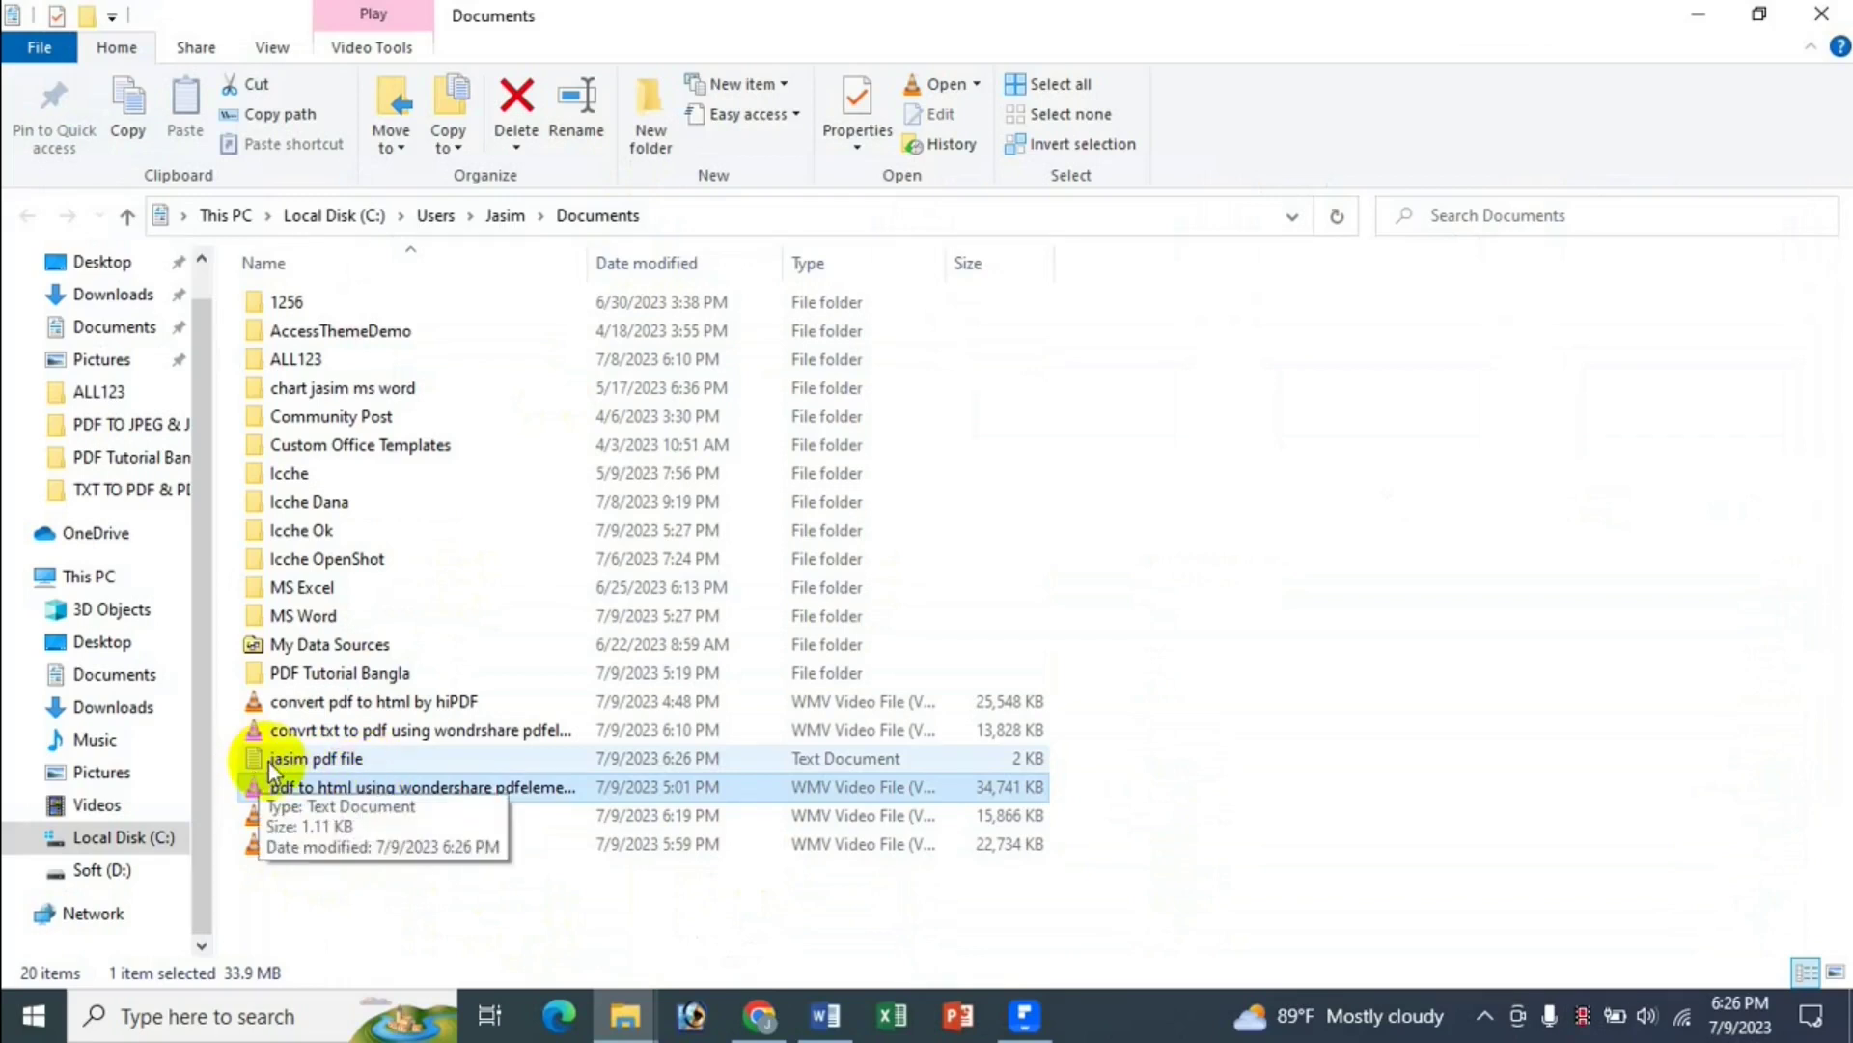
pyautogui.doubleClick(336, 759)
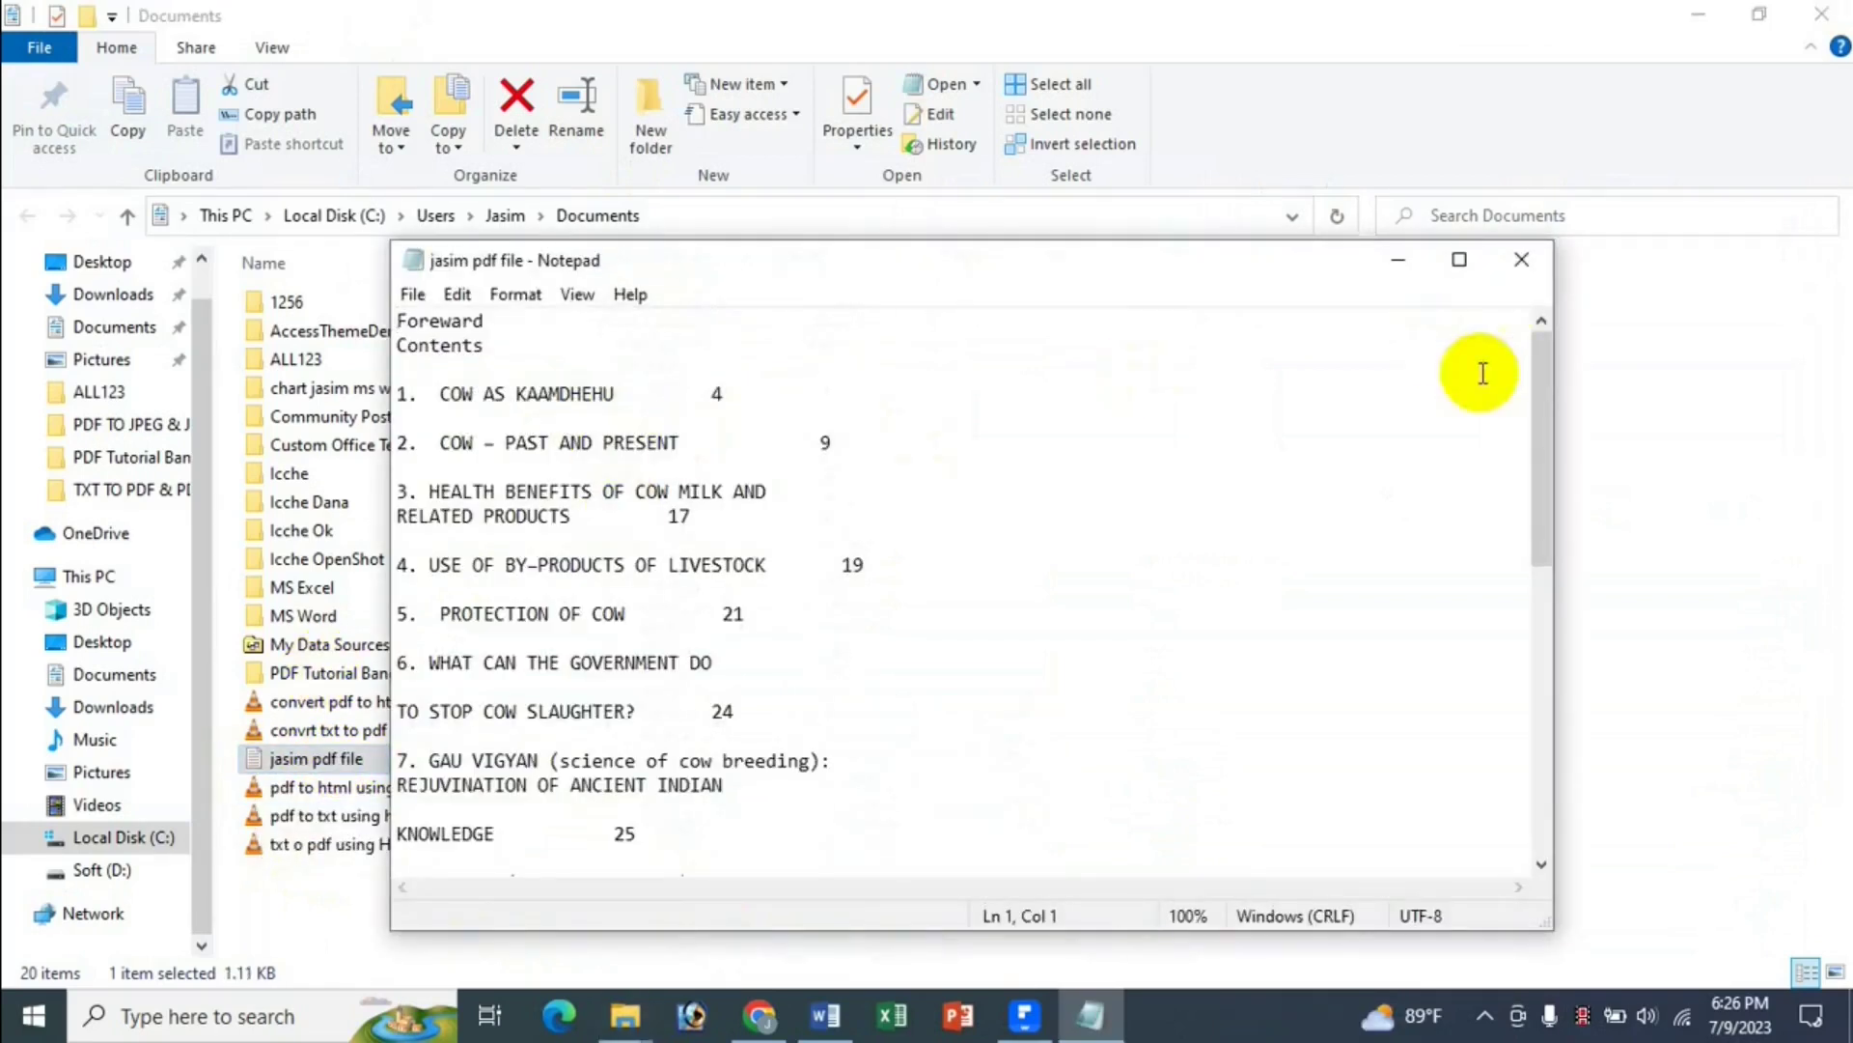
# - Read through the converted text from start to end in a maximized window, and close the document
pyautogui.click(1458, 259)
pyautogui.scroll(-5, 615, 373)
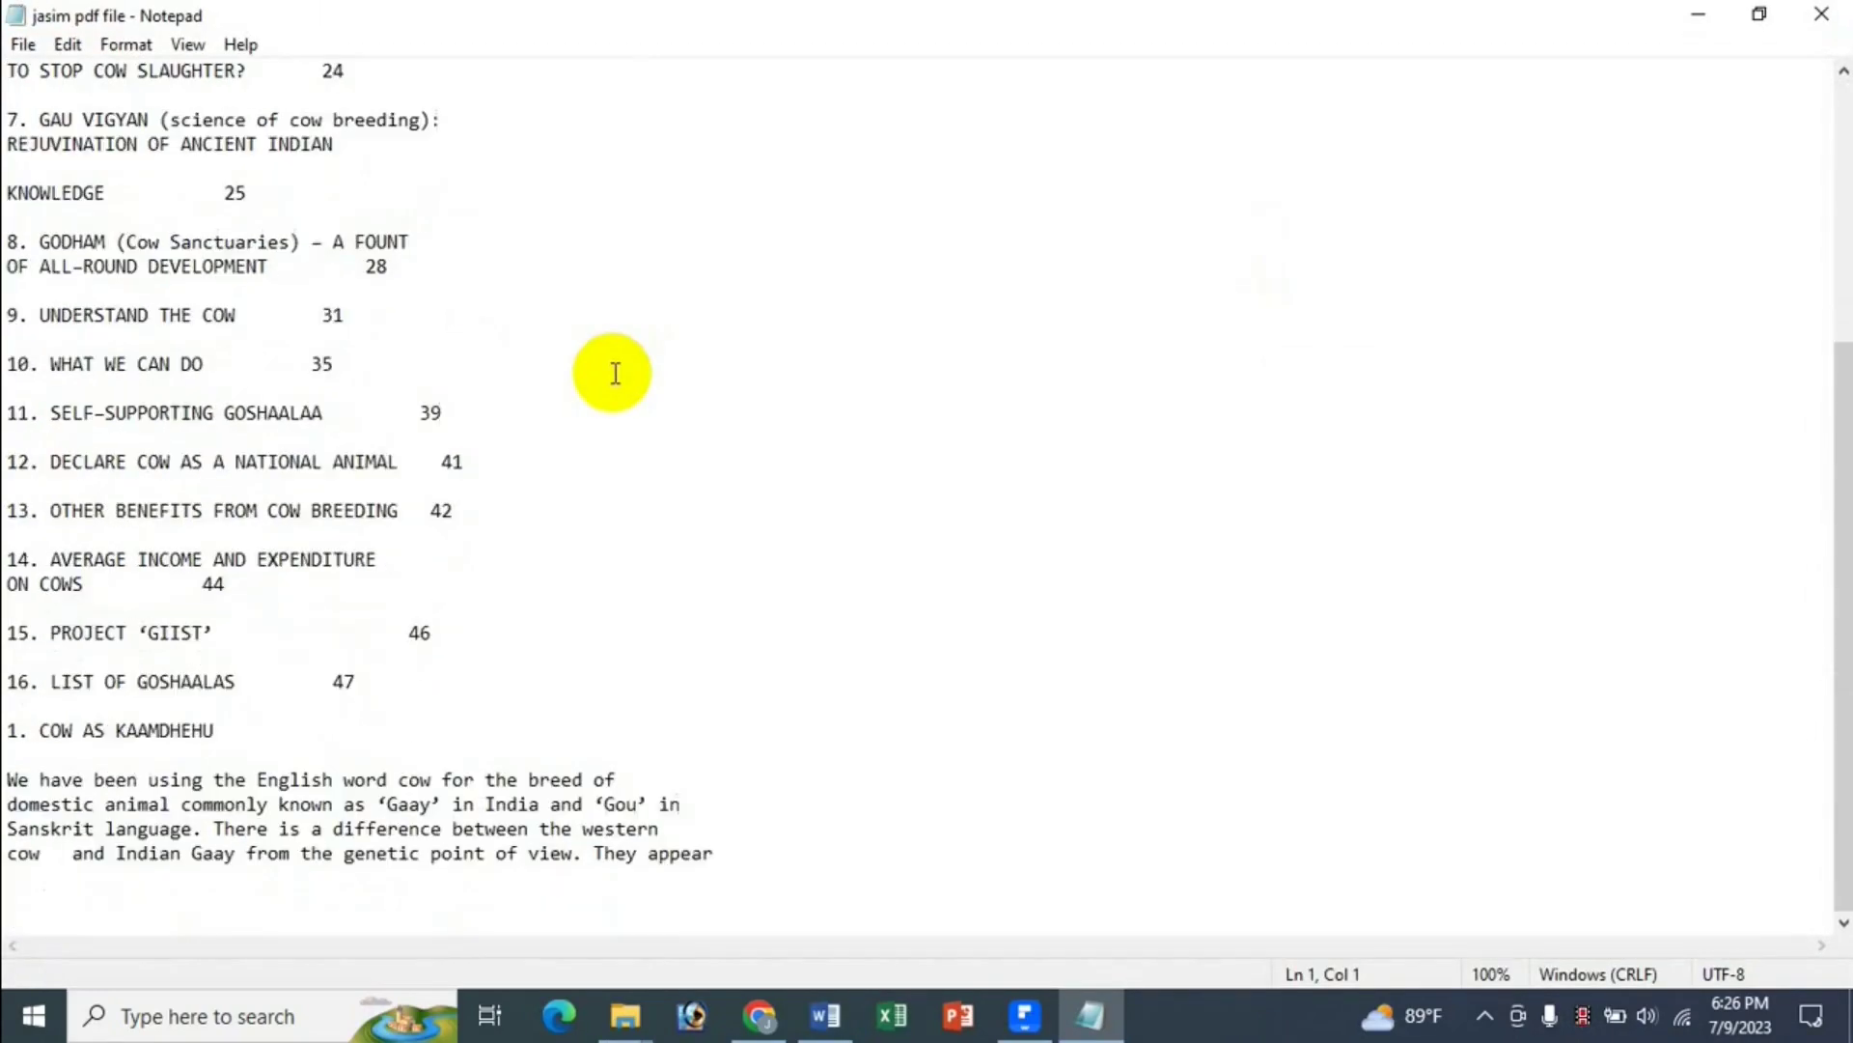
pyautogui.scroll(5, 615, 374)
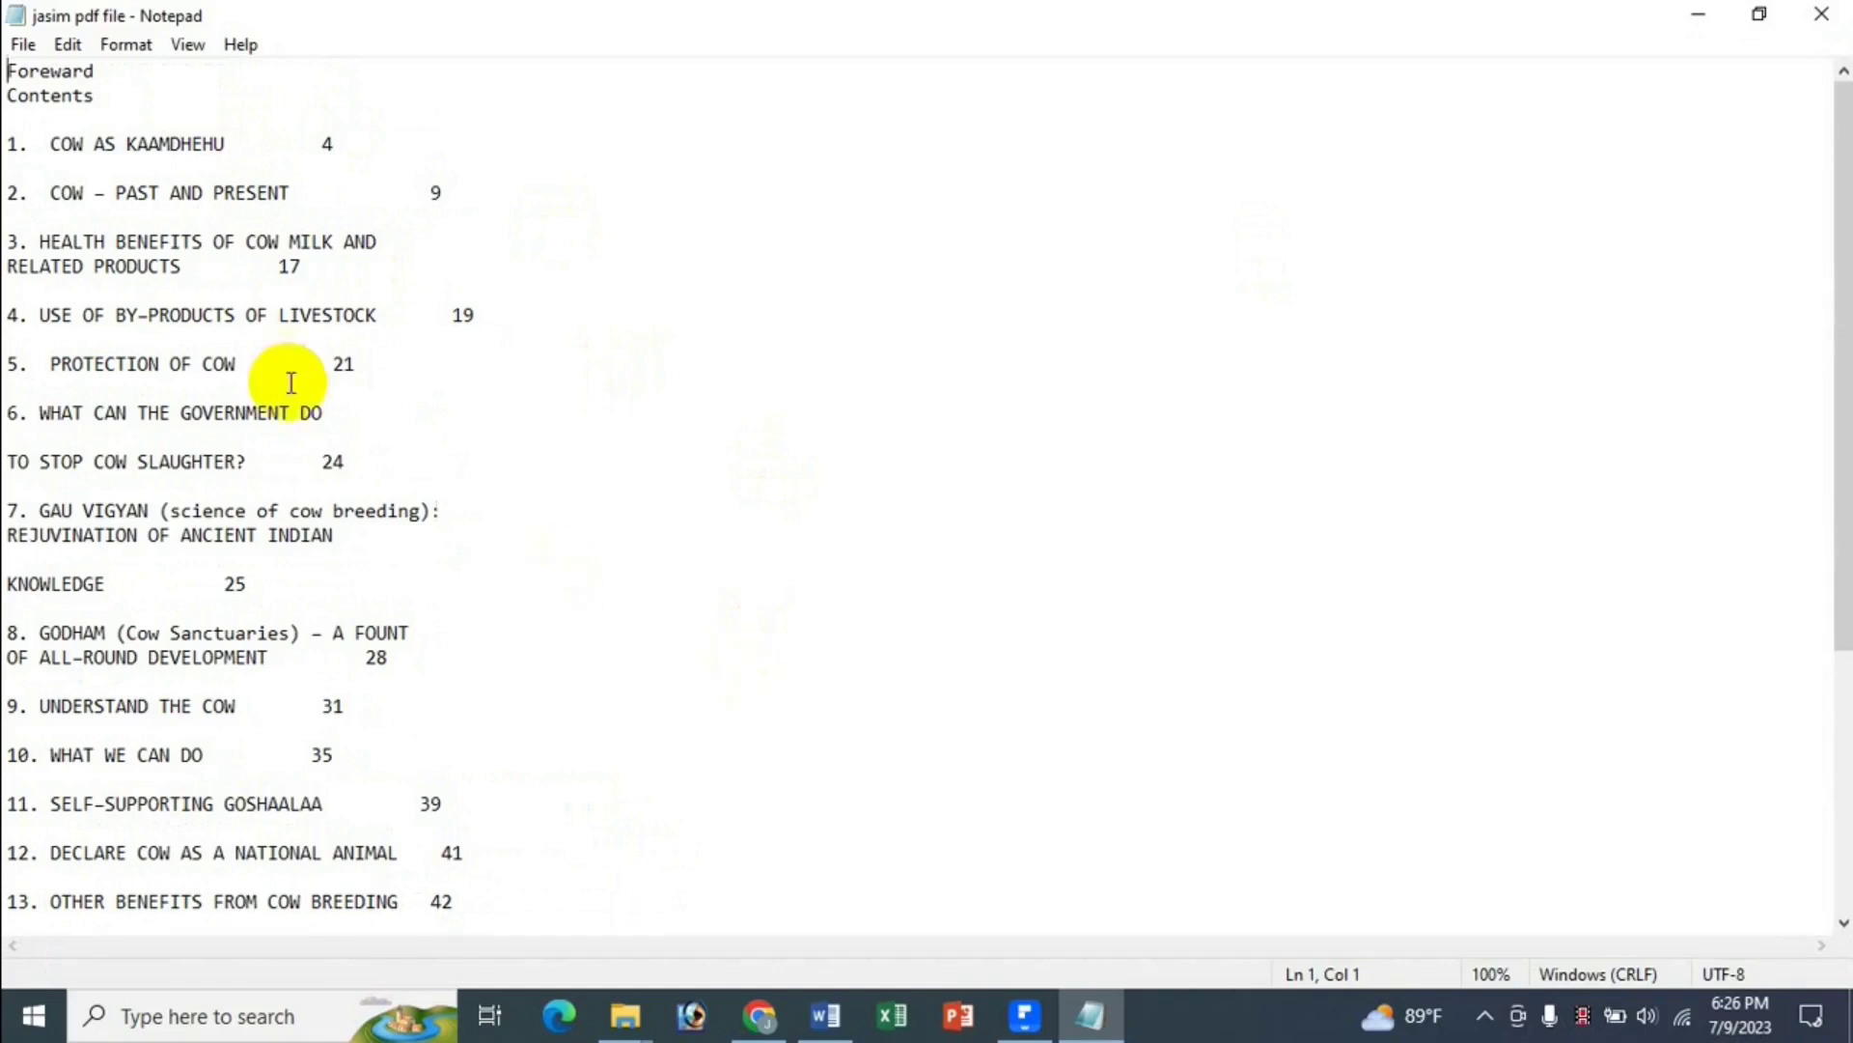
pyautogui.scroll(-5, 414, 712)
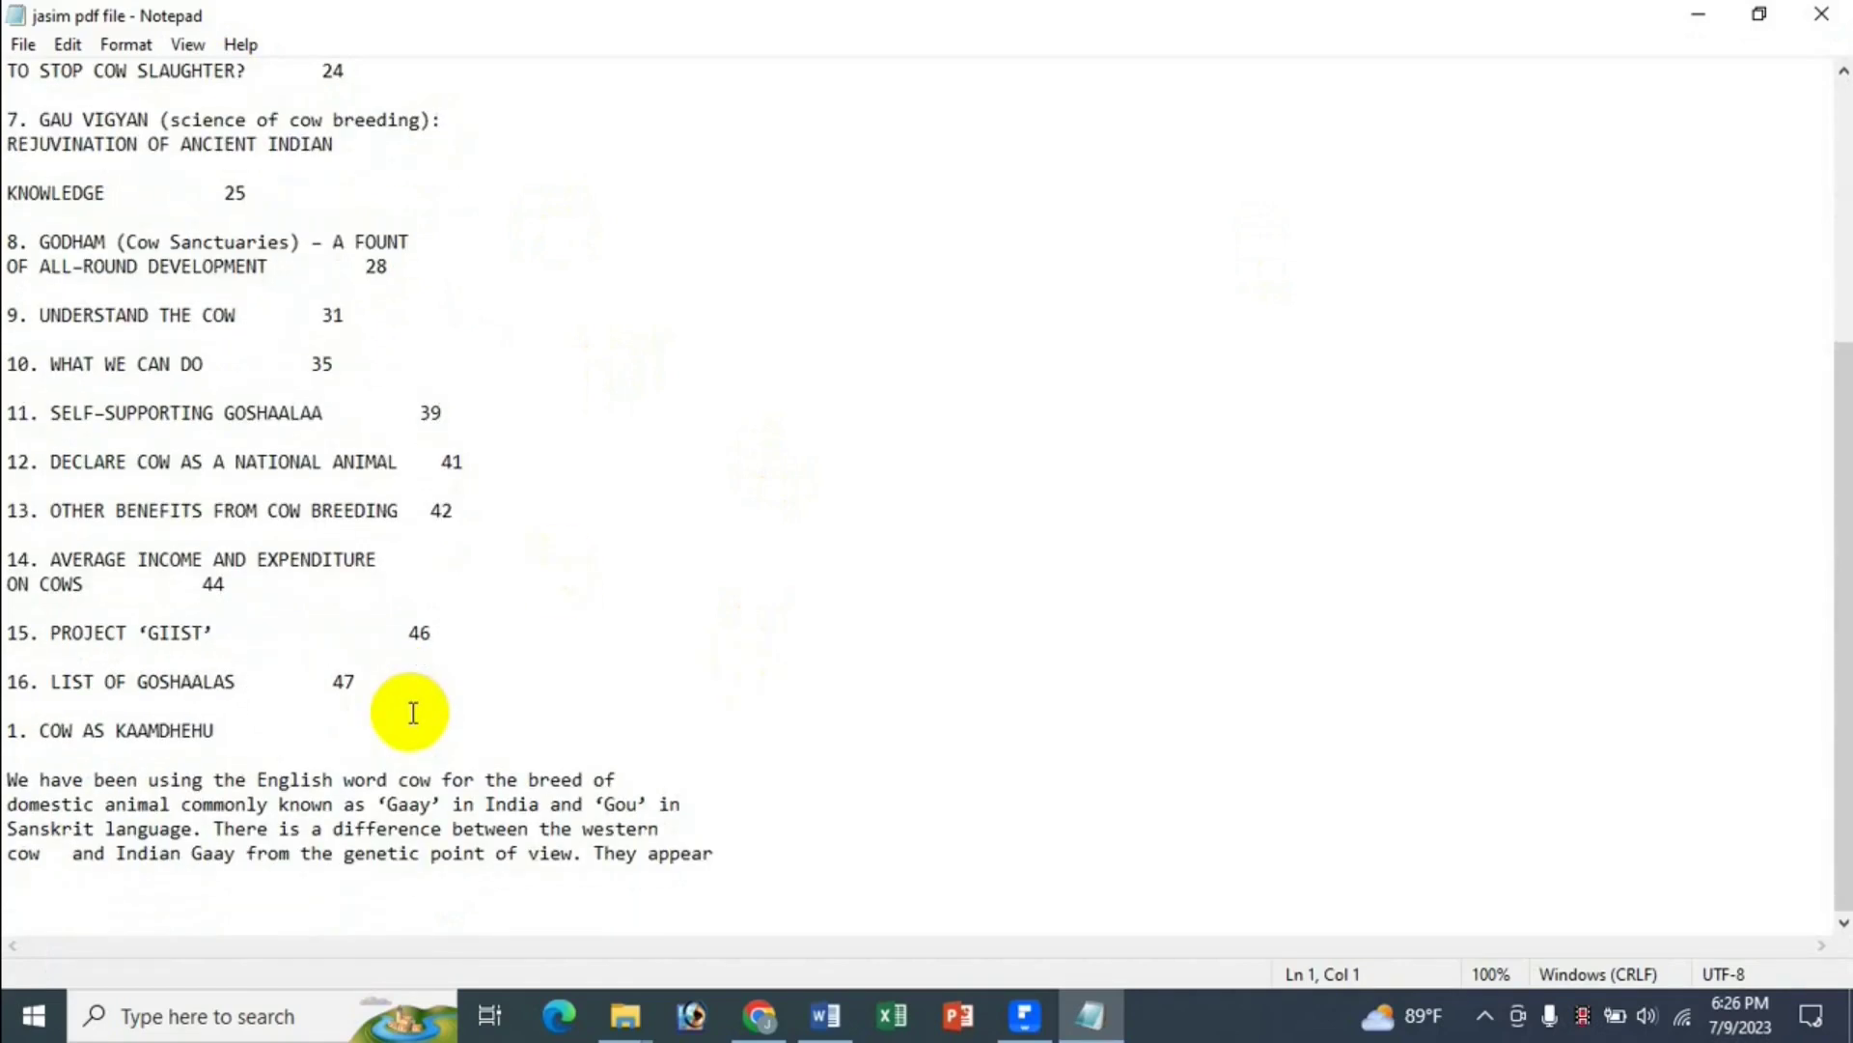
pyautogui.scroll(5, 413, 713)
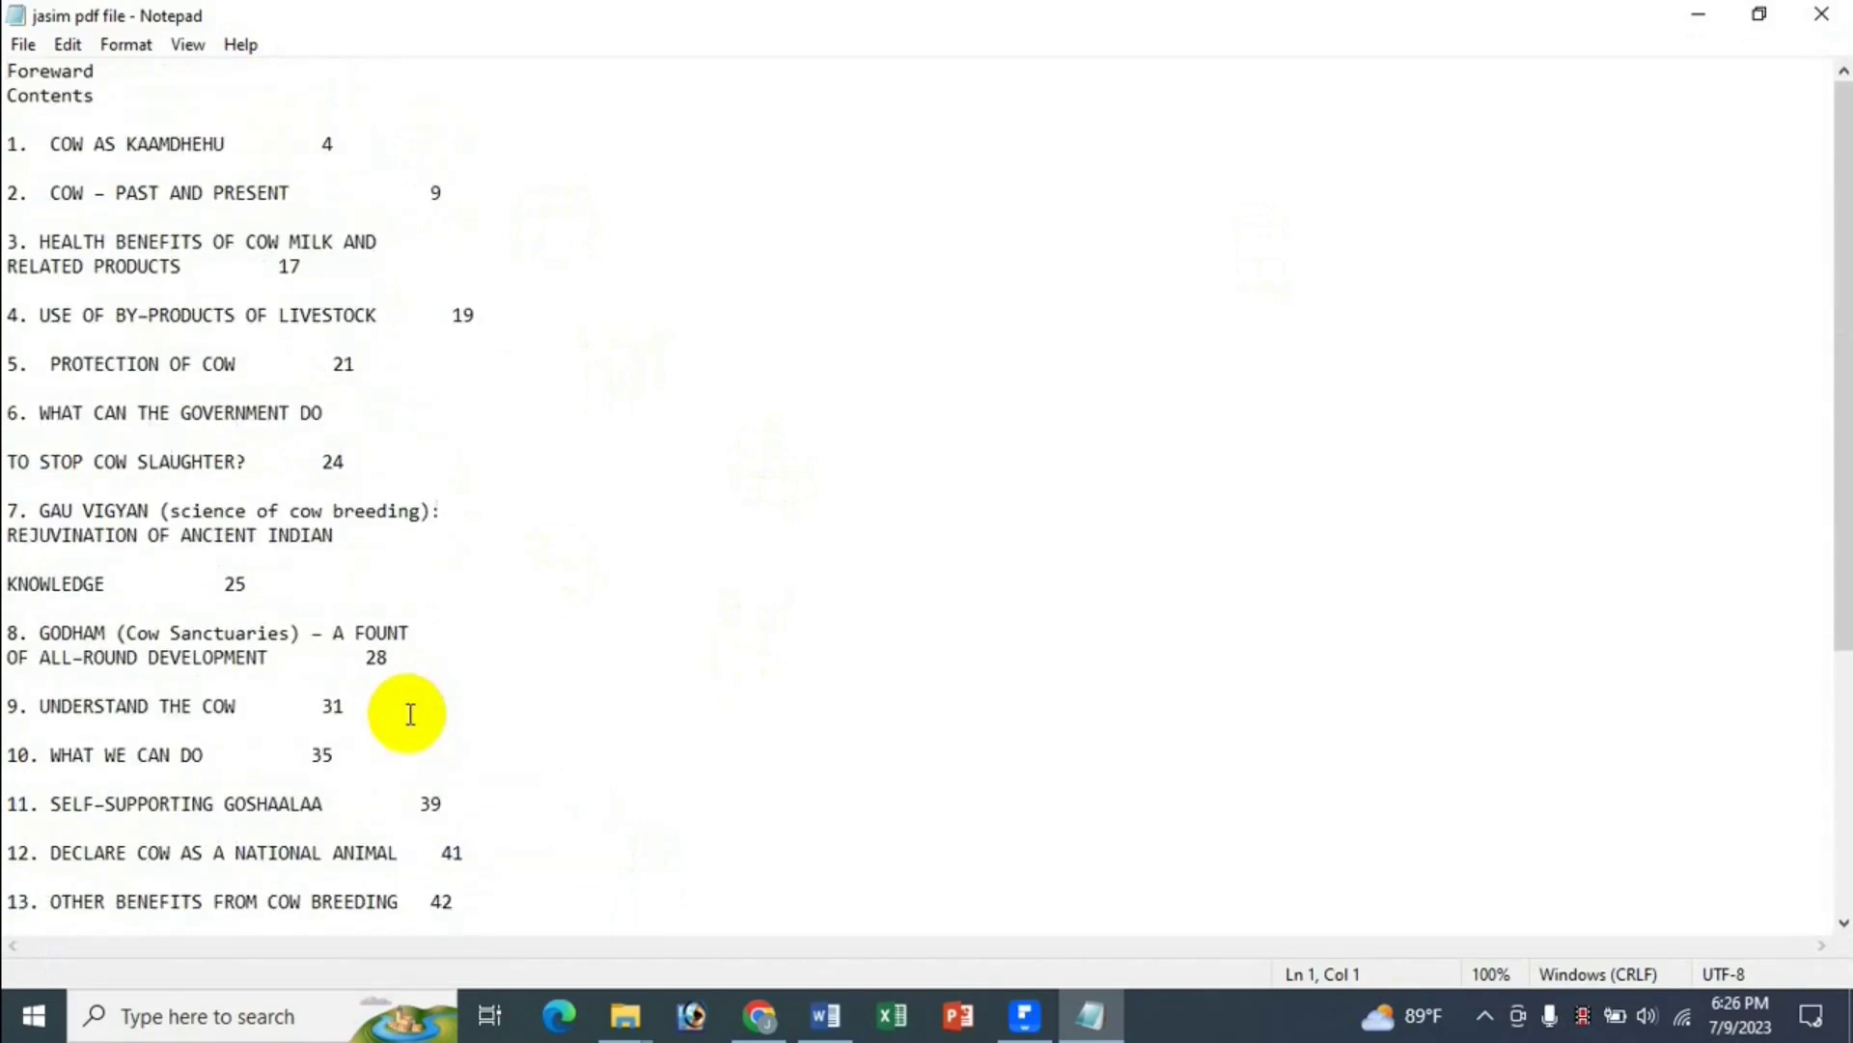
pyautogui.click(1822, 14)
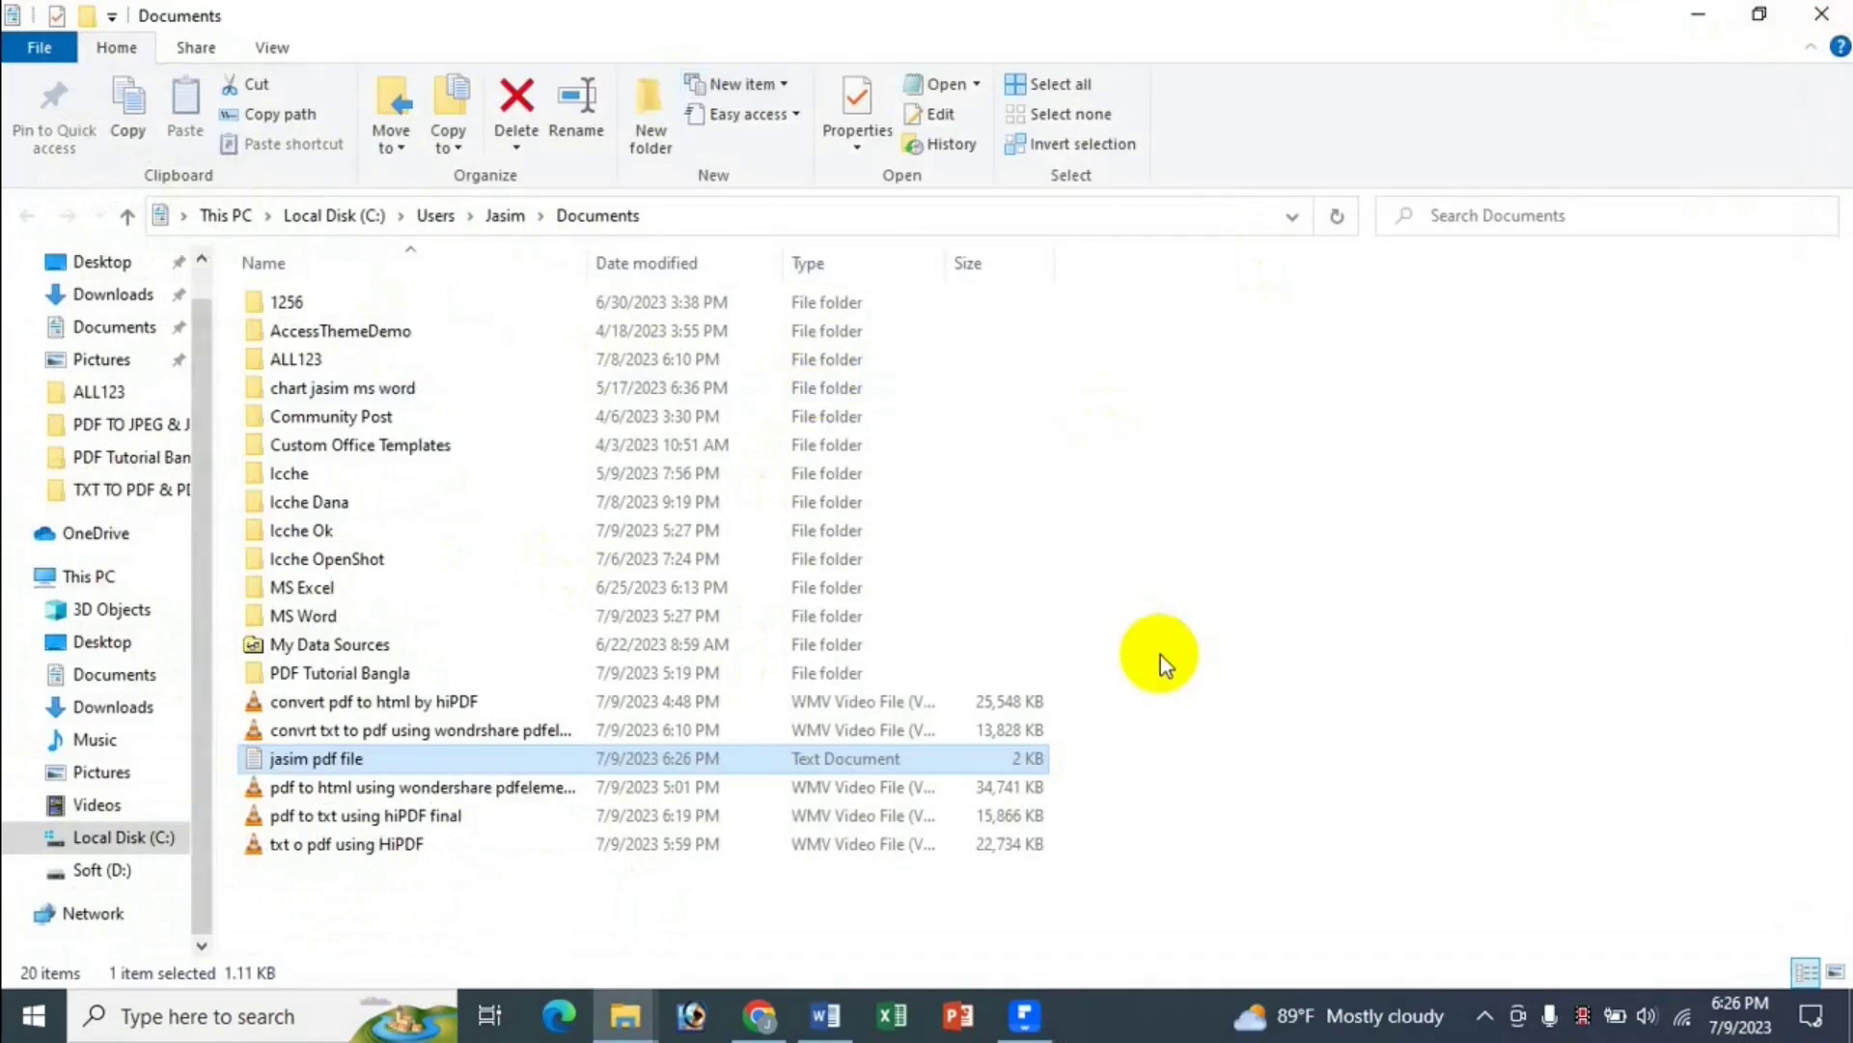
# - Switch back to Wondershare PDFelement, open jasim pdf file from the TXT TO PDF & PDF TO TXT folder, and look over its pages
pyautogui.click(1024, 1014)
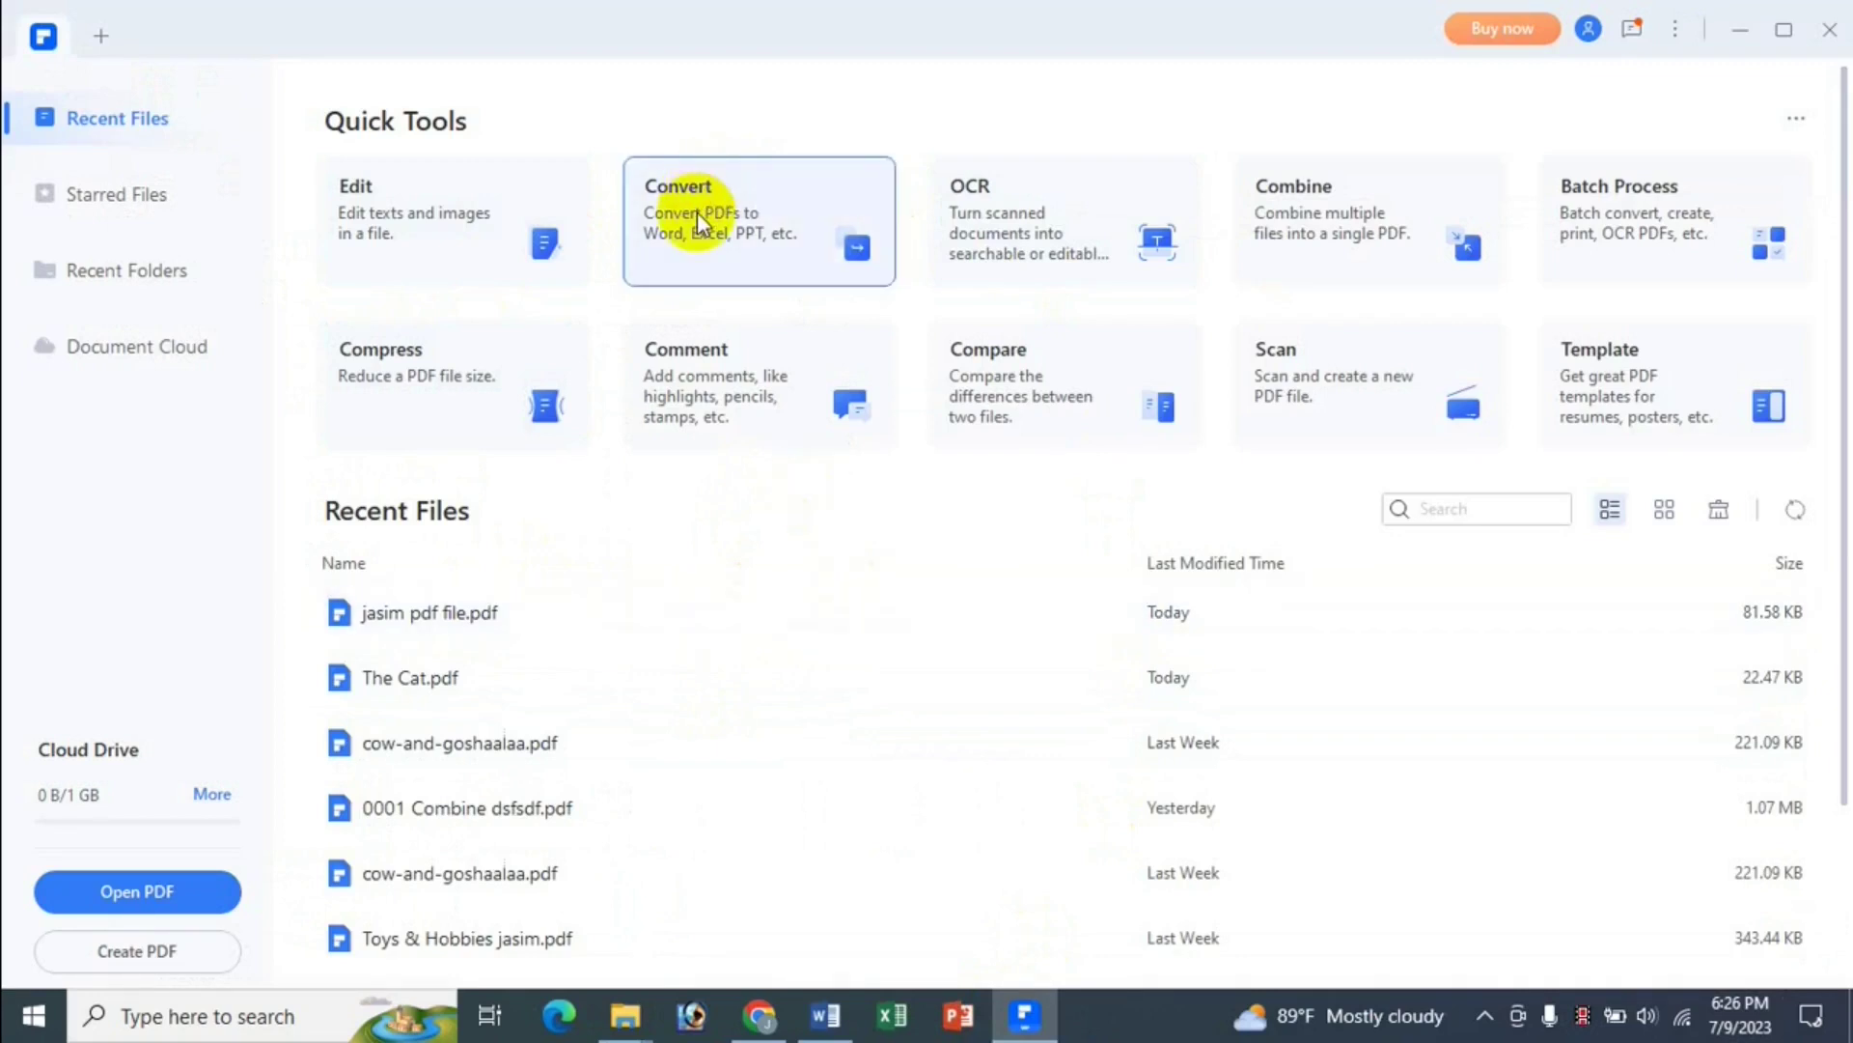
pyautogui.click(166, 882)
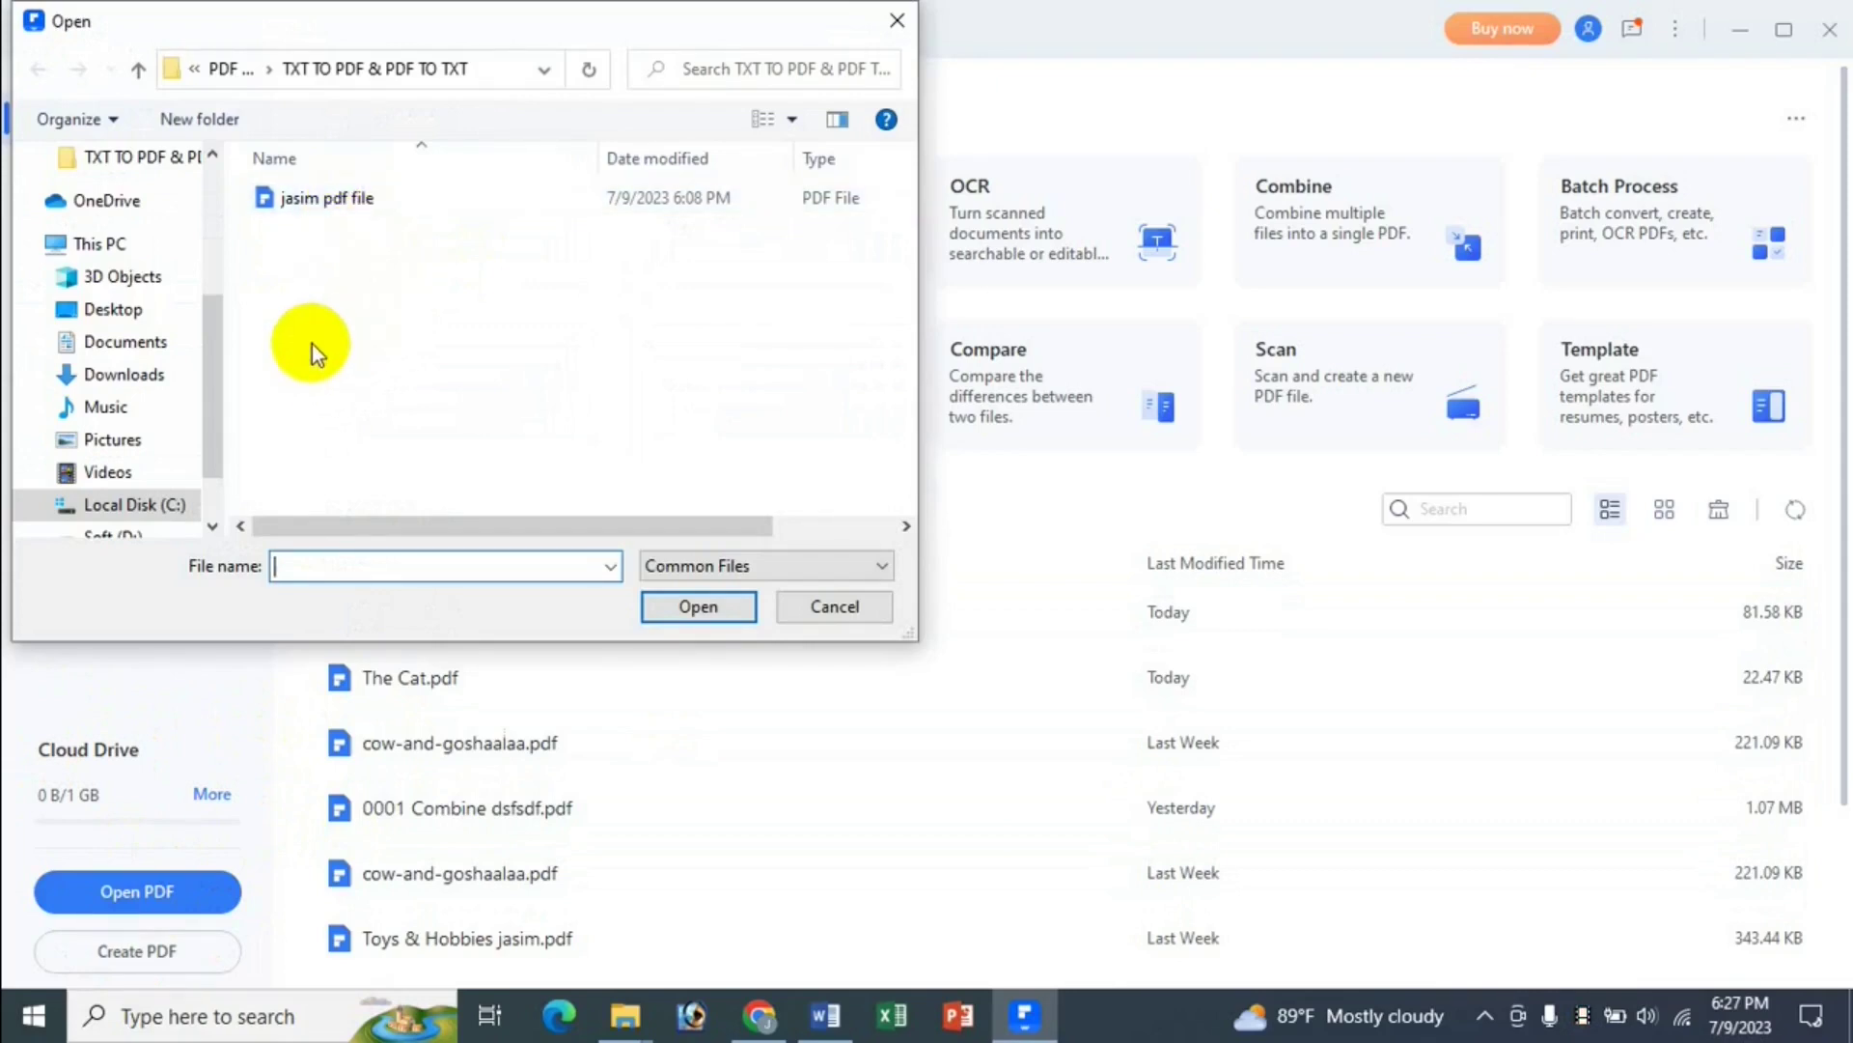
pyautogui.click(365, 203)
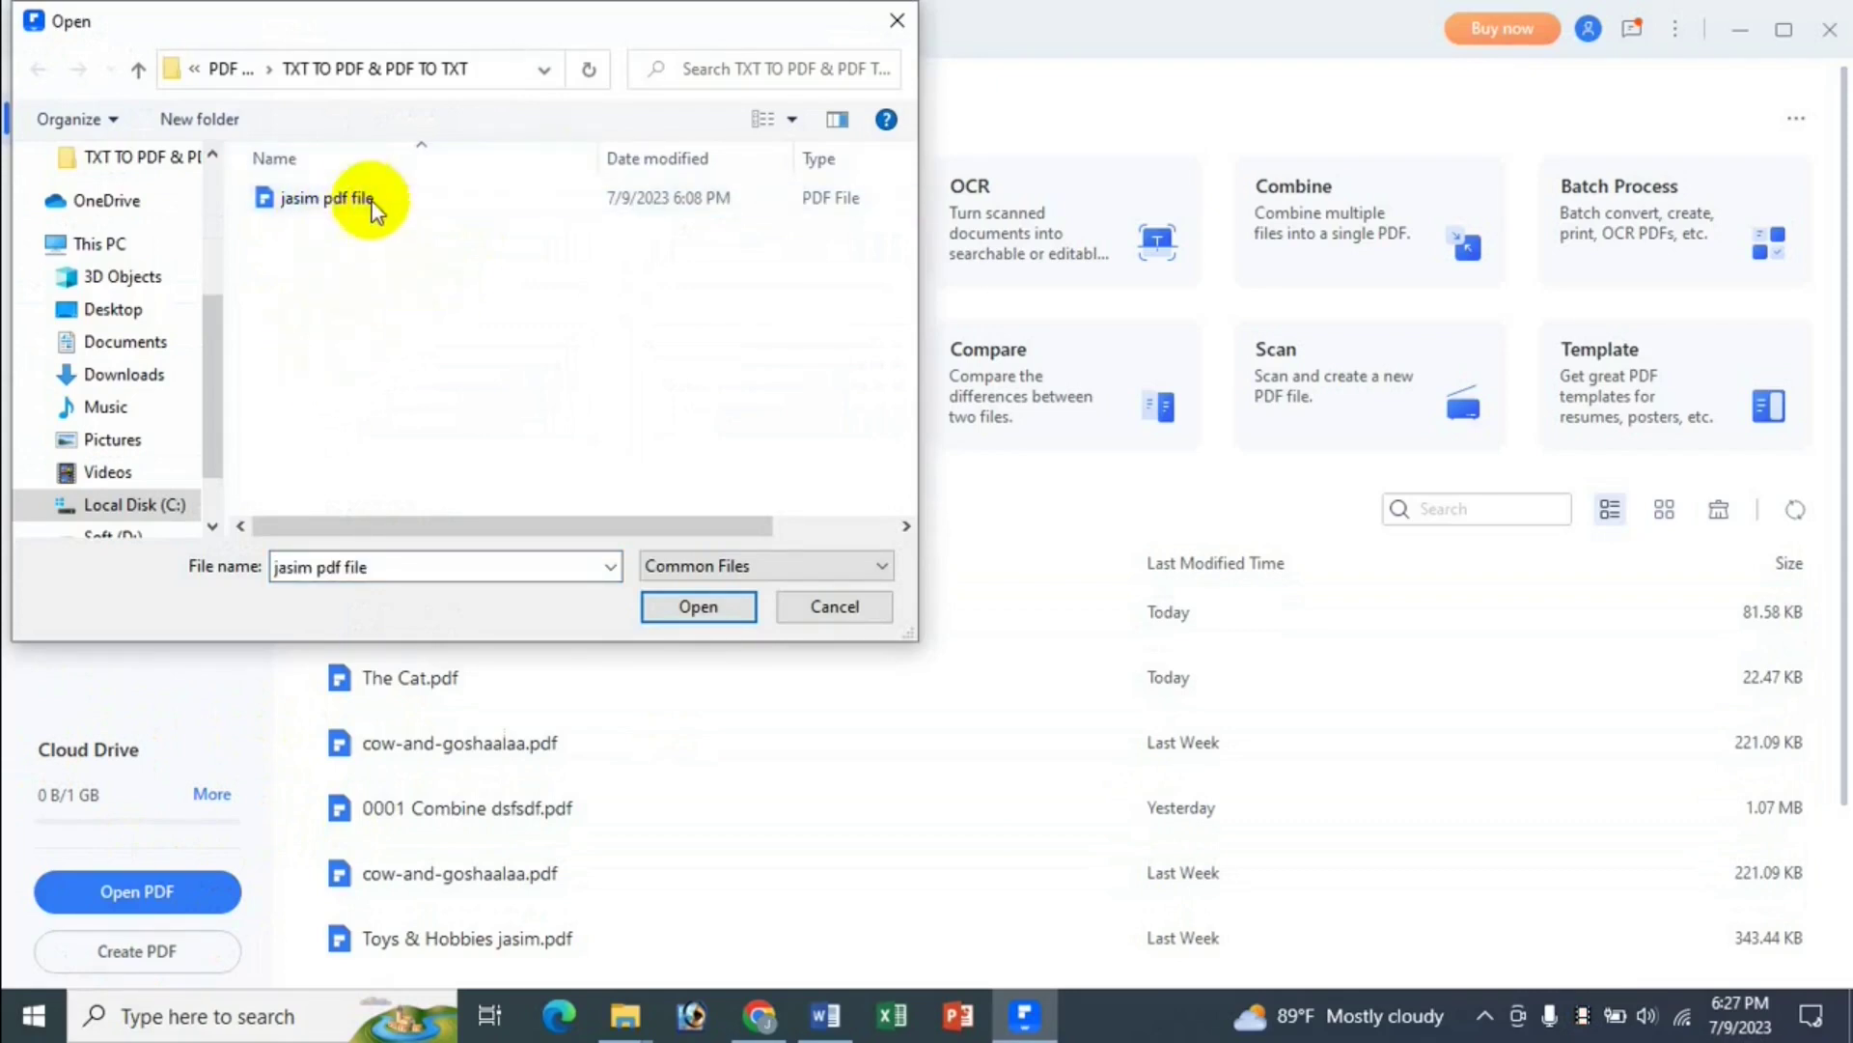
pyautogui.click(673, 604)
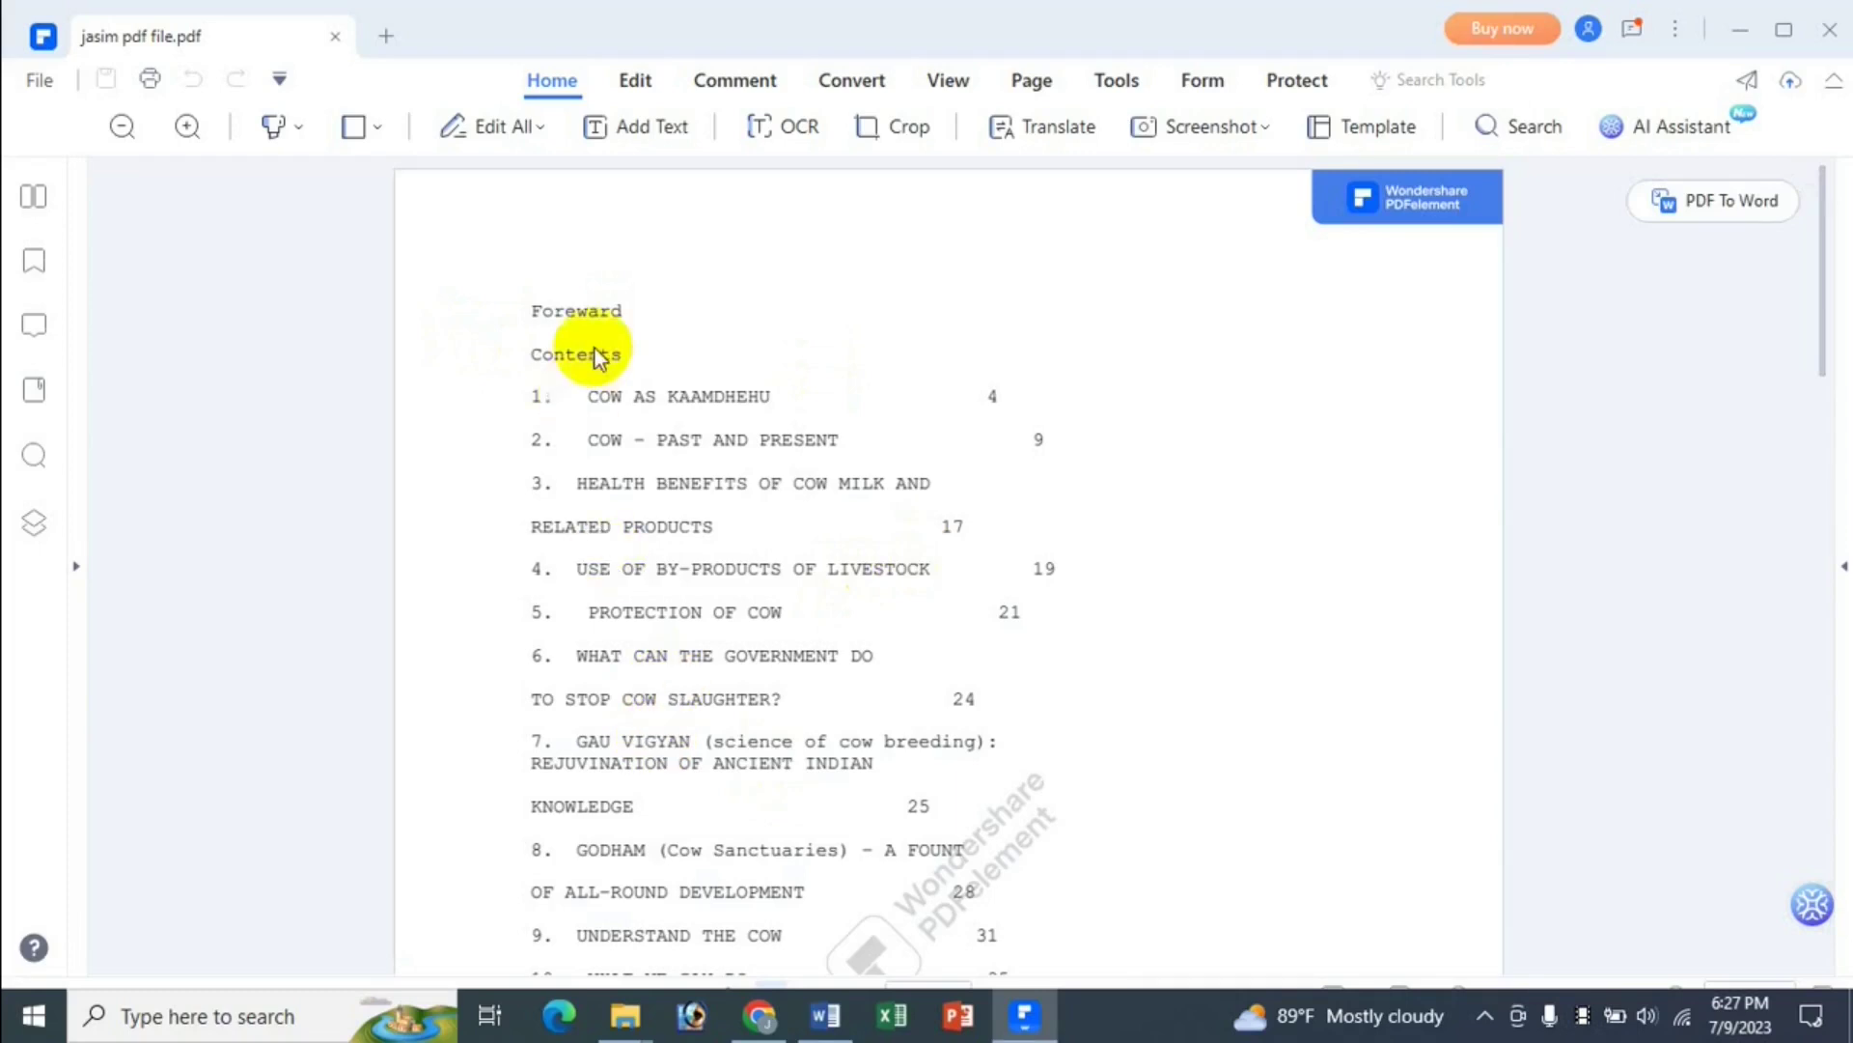
pyautogui.scroll(-5, 732, 844)
pyautogui.scroll(5, 733, 840)
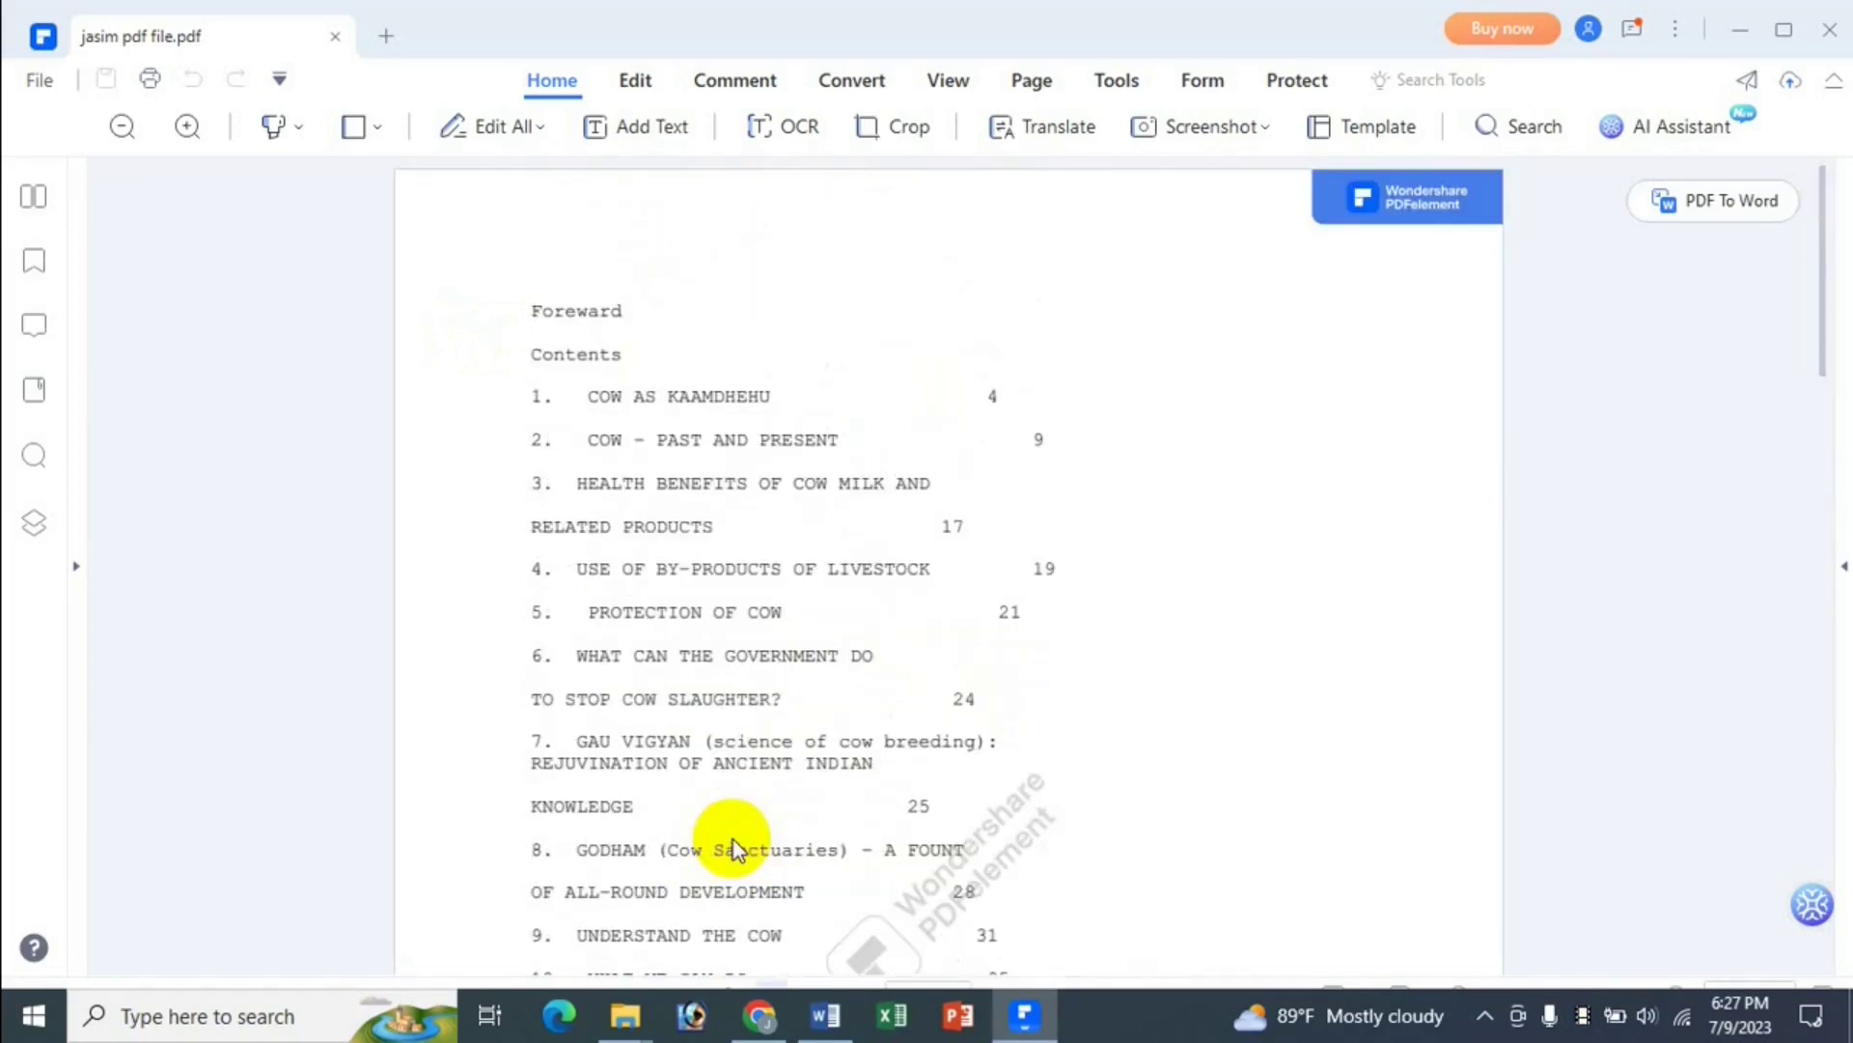
pyautogui.click(44, 83)
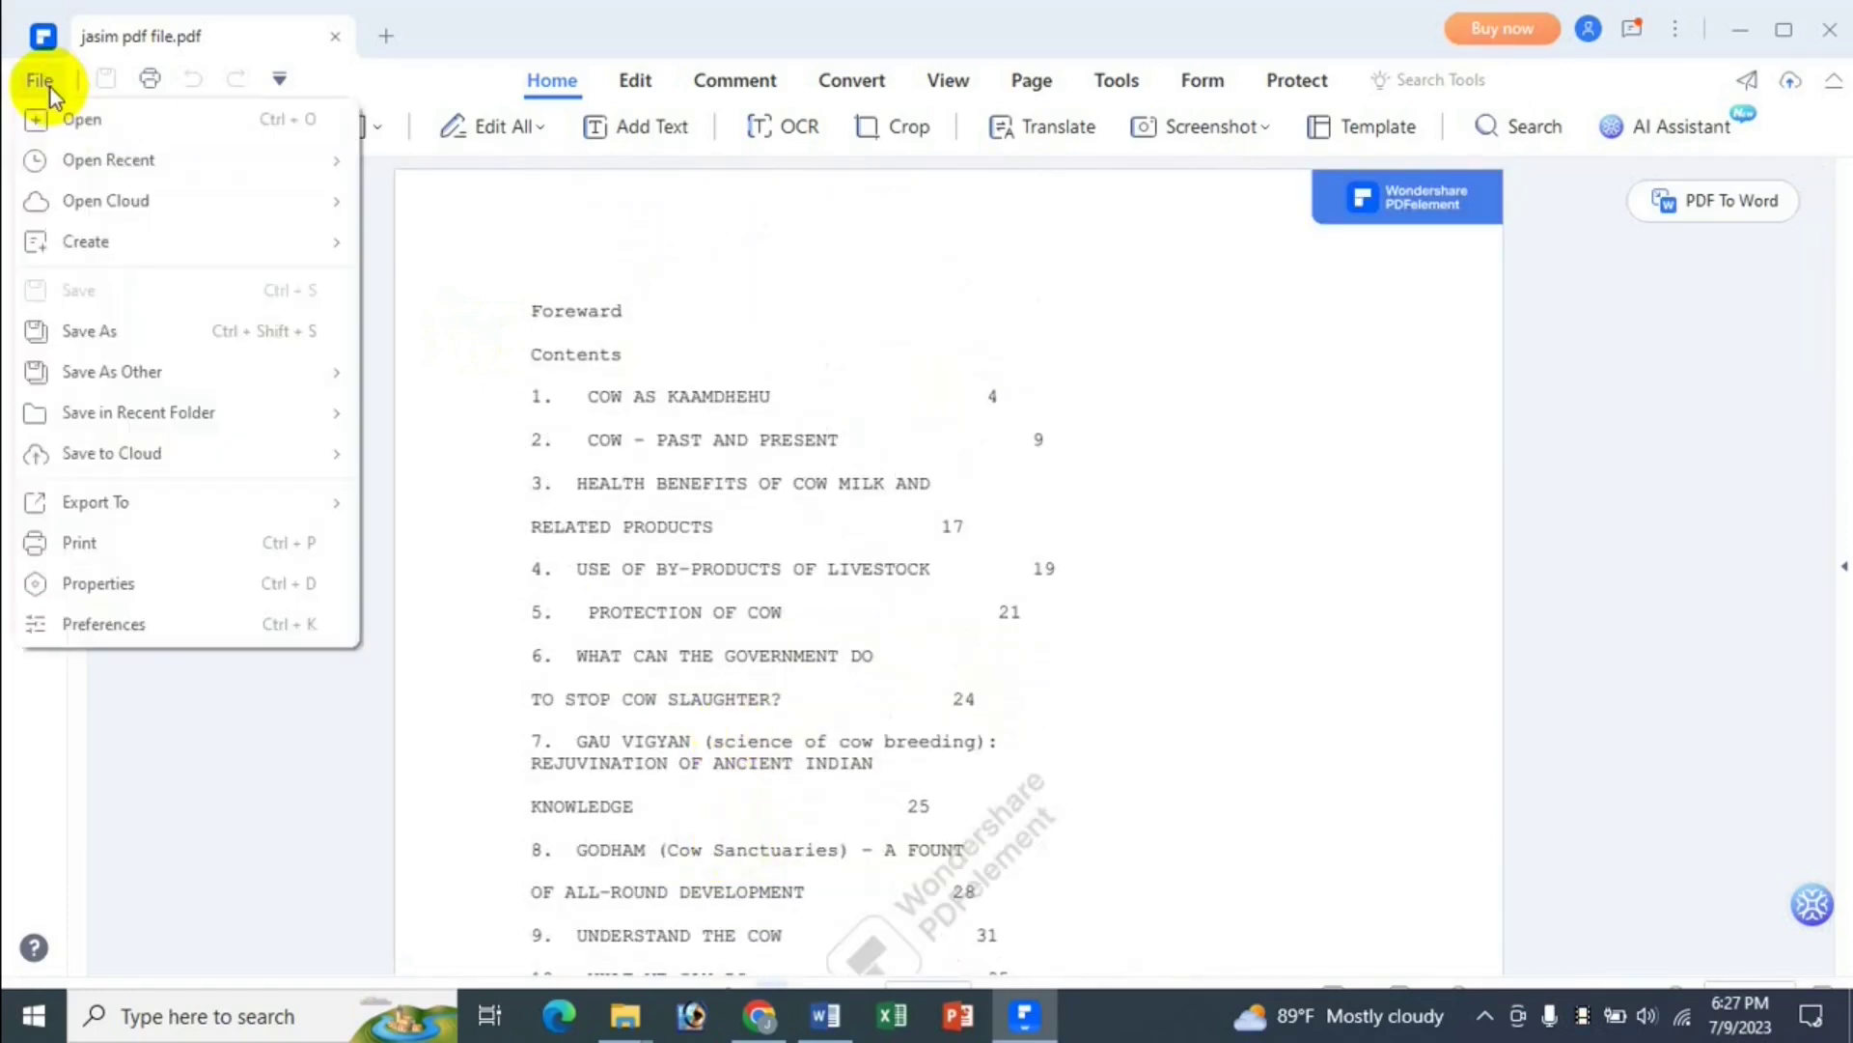
pyautogui.moveTo(181, 515)
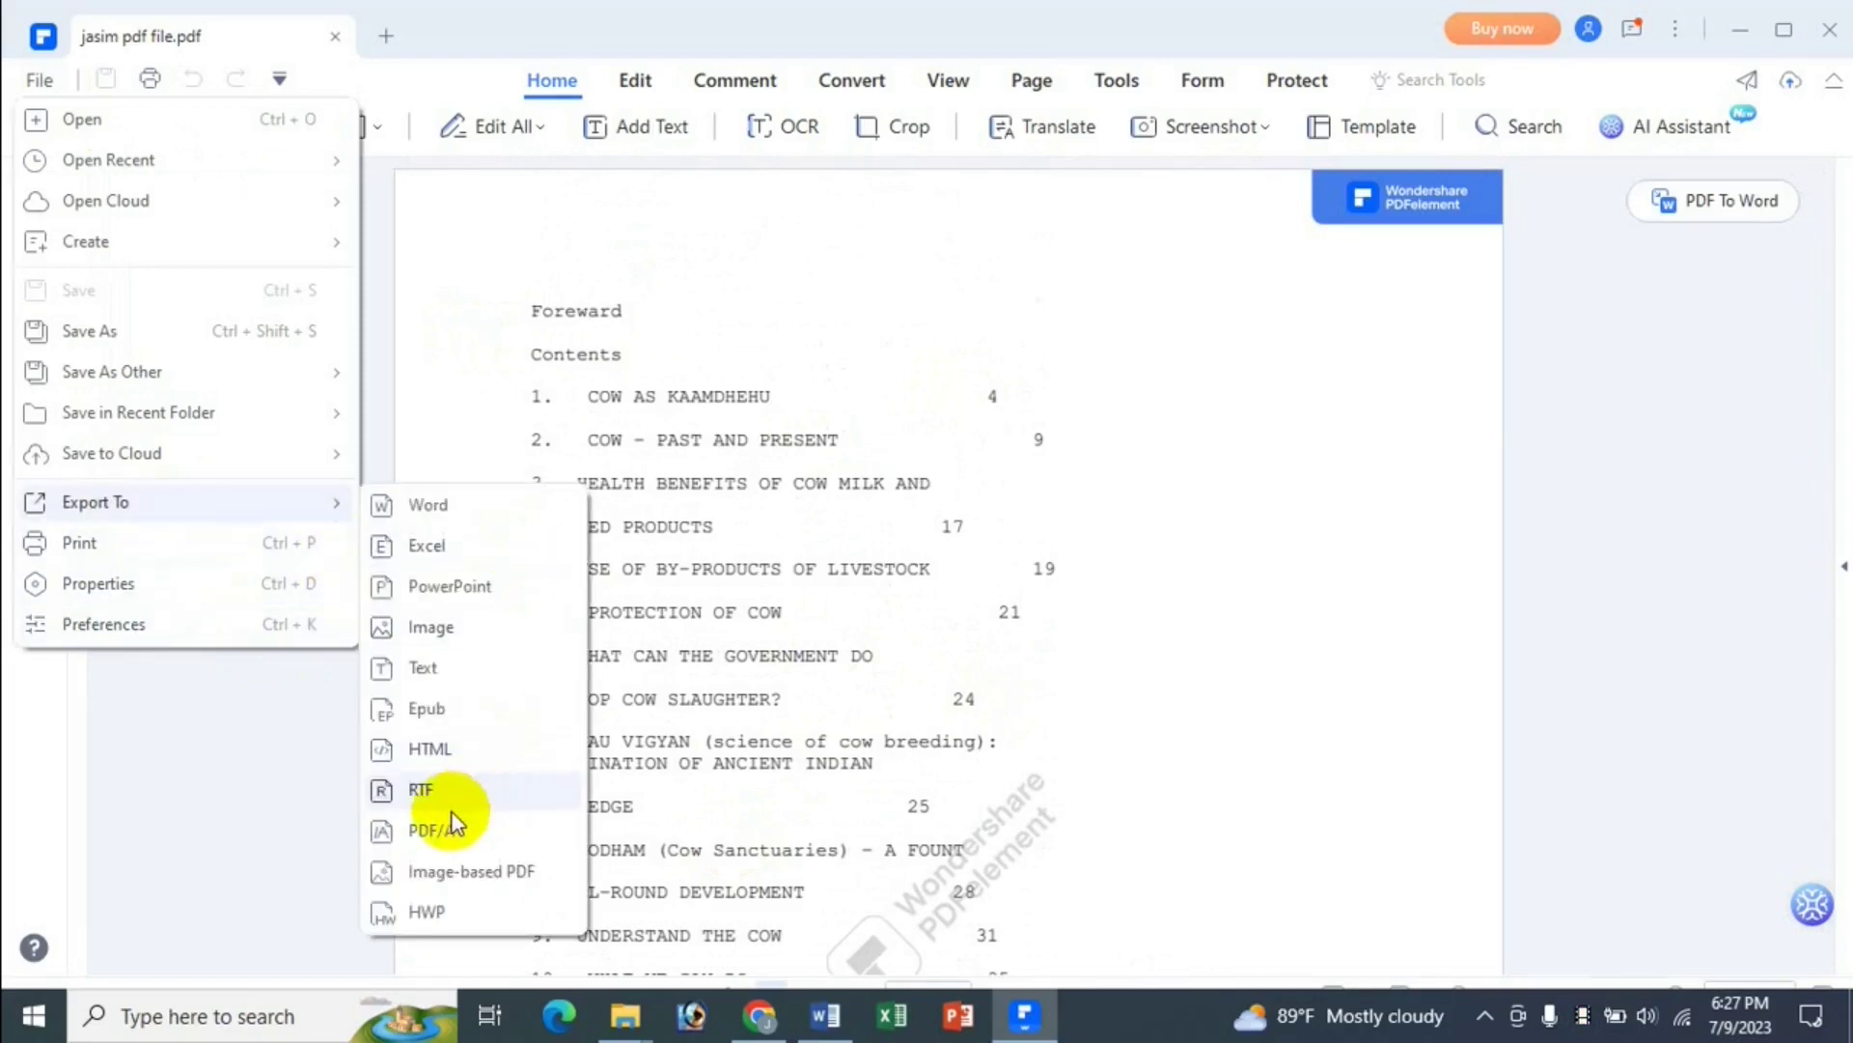
pyautogui.click(426, 670)
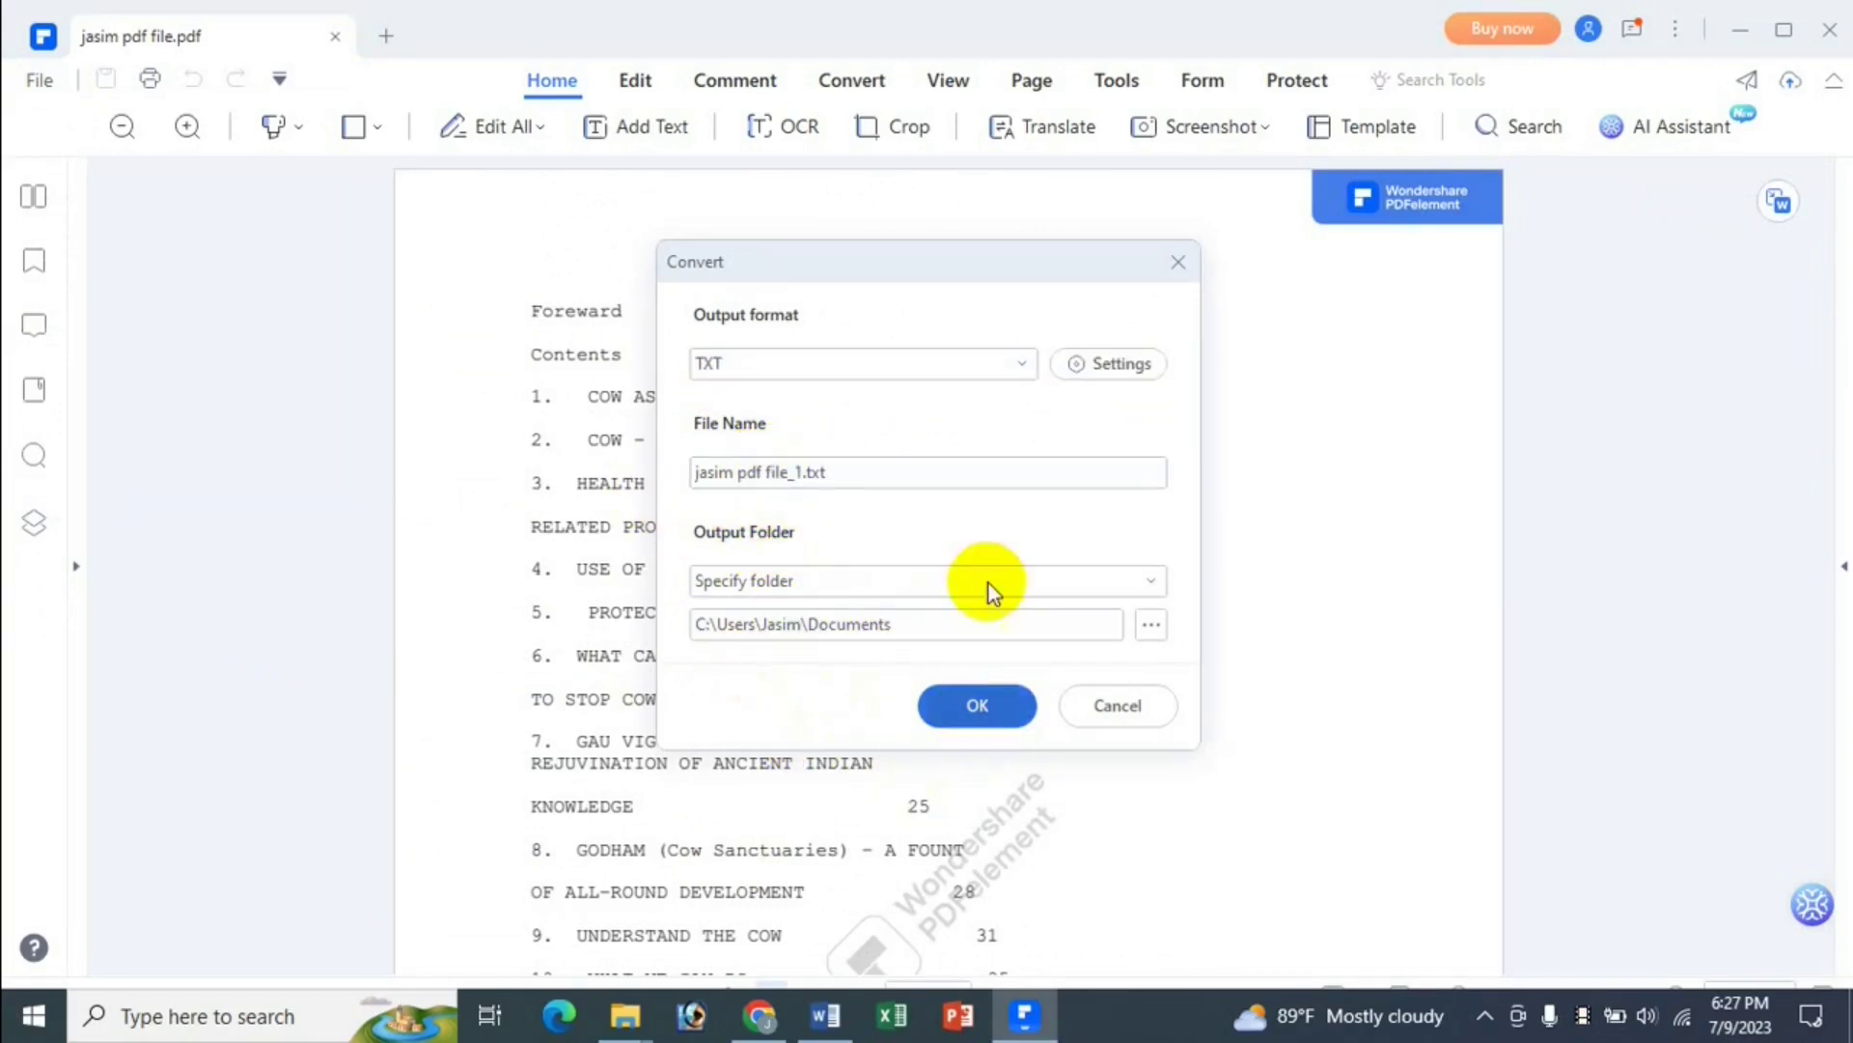
pyautogui.click(1155, 714)
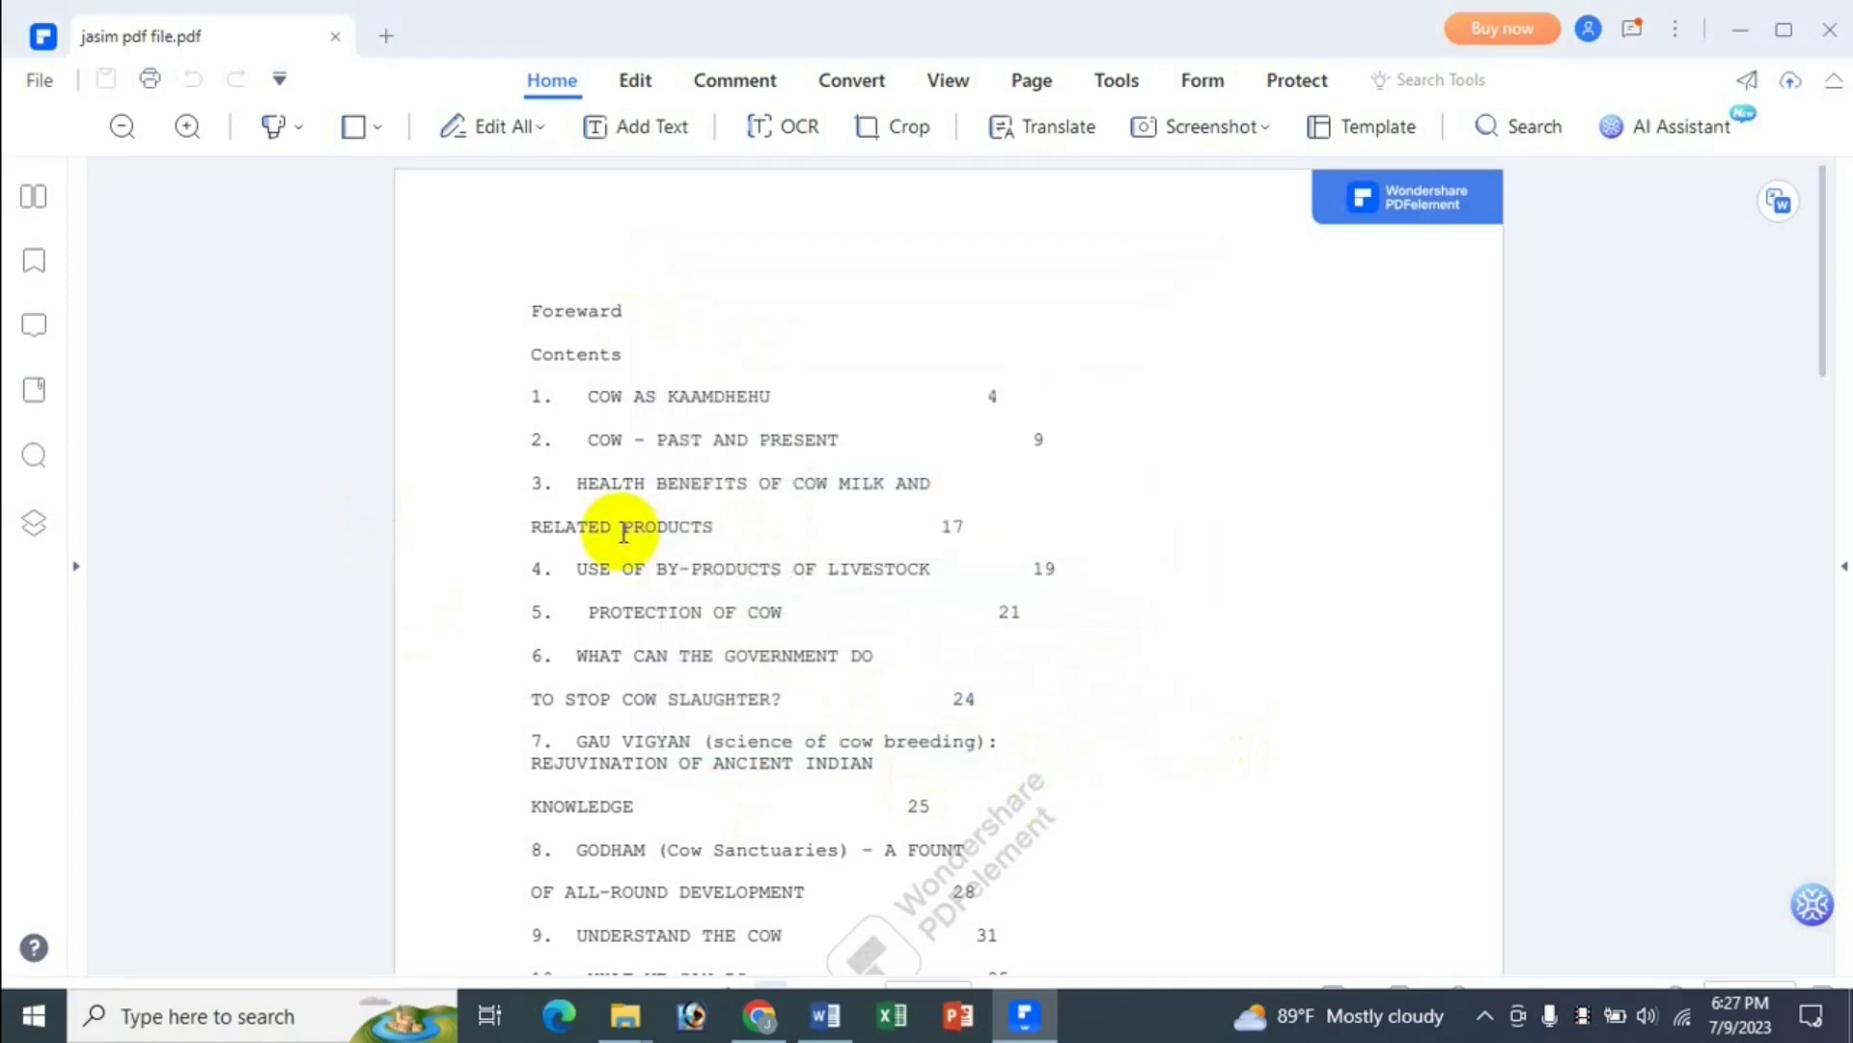
# - Set up a conversion of the opened PDF to text with TXT as output format, saving to the source folder
pyautogui.click(871, 90)
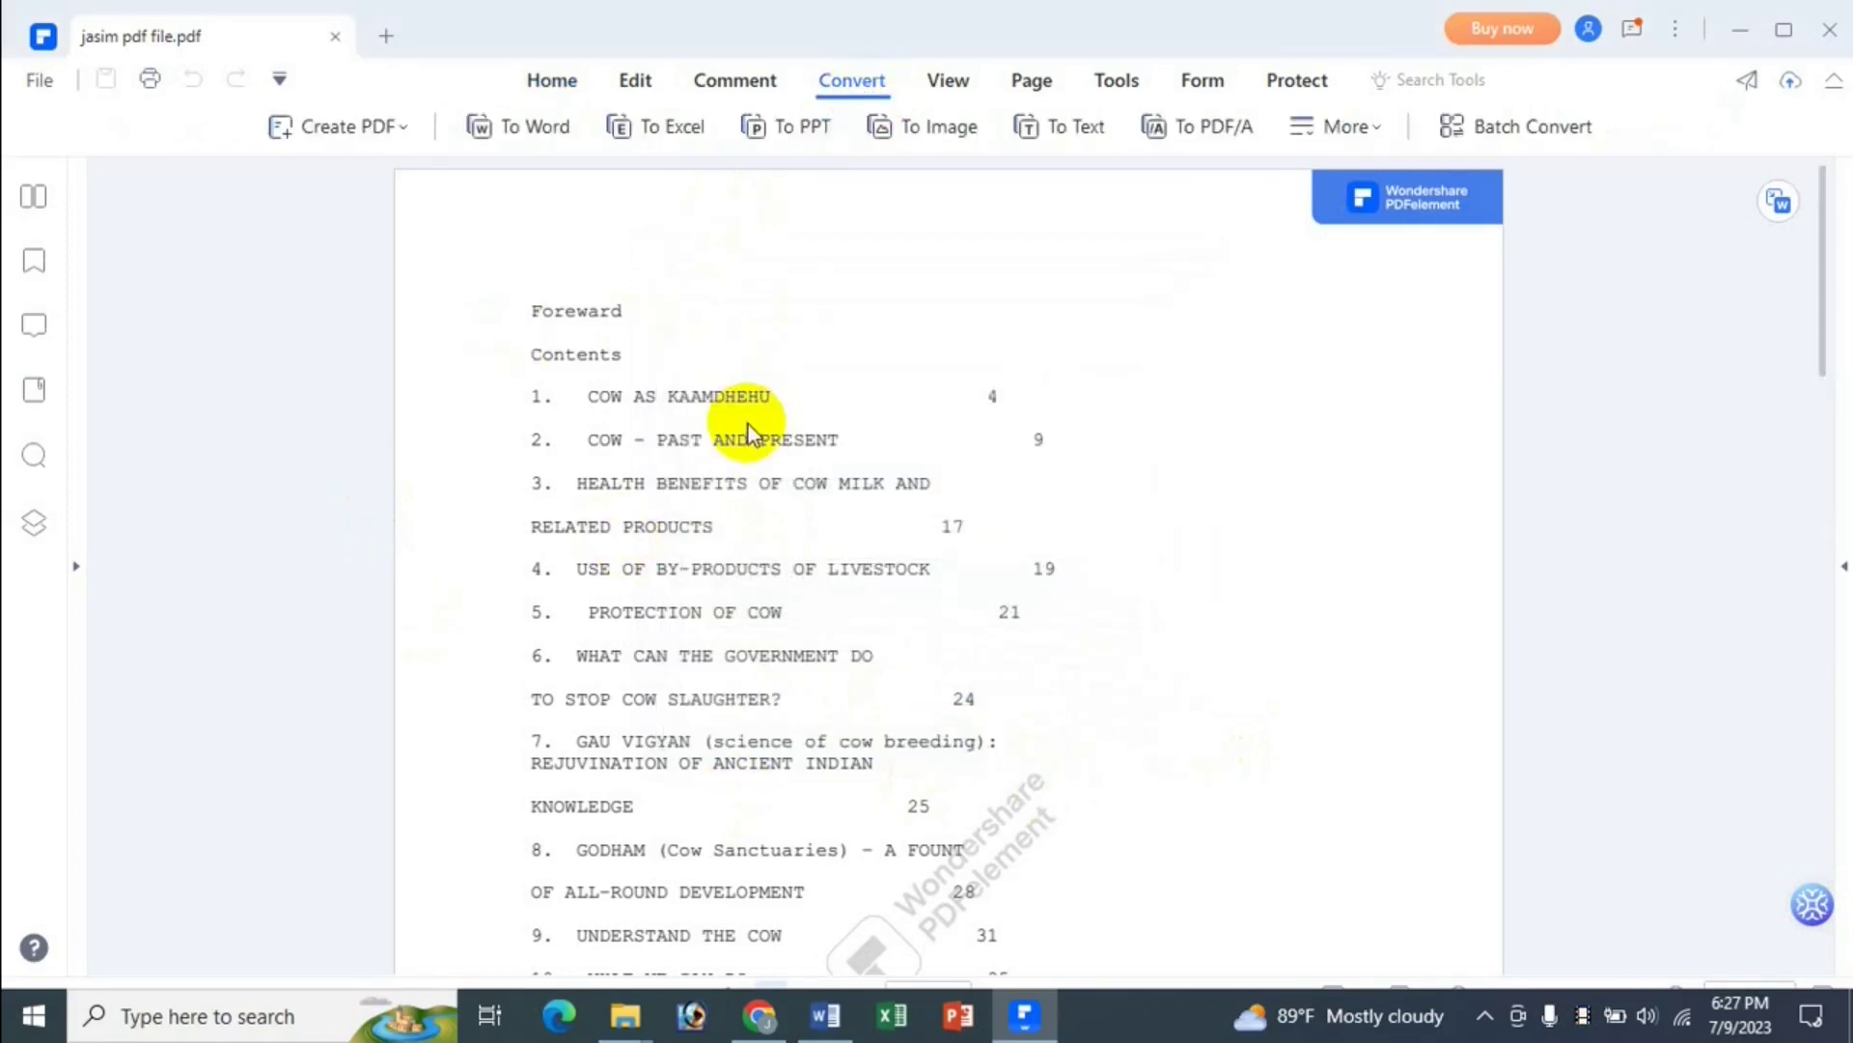
pyautogui.click(1044, 125)
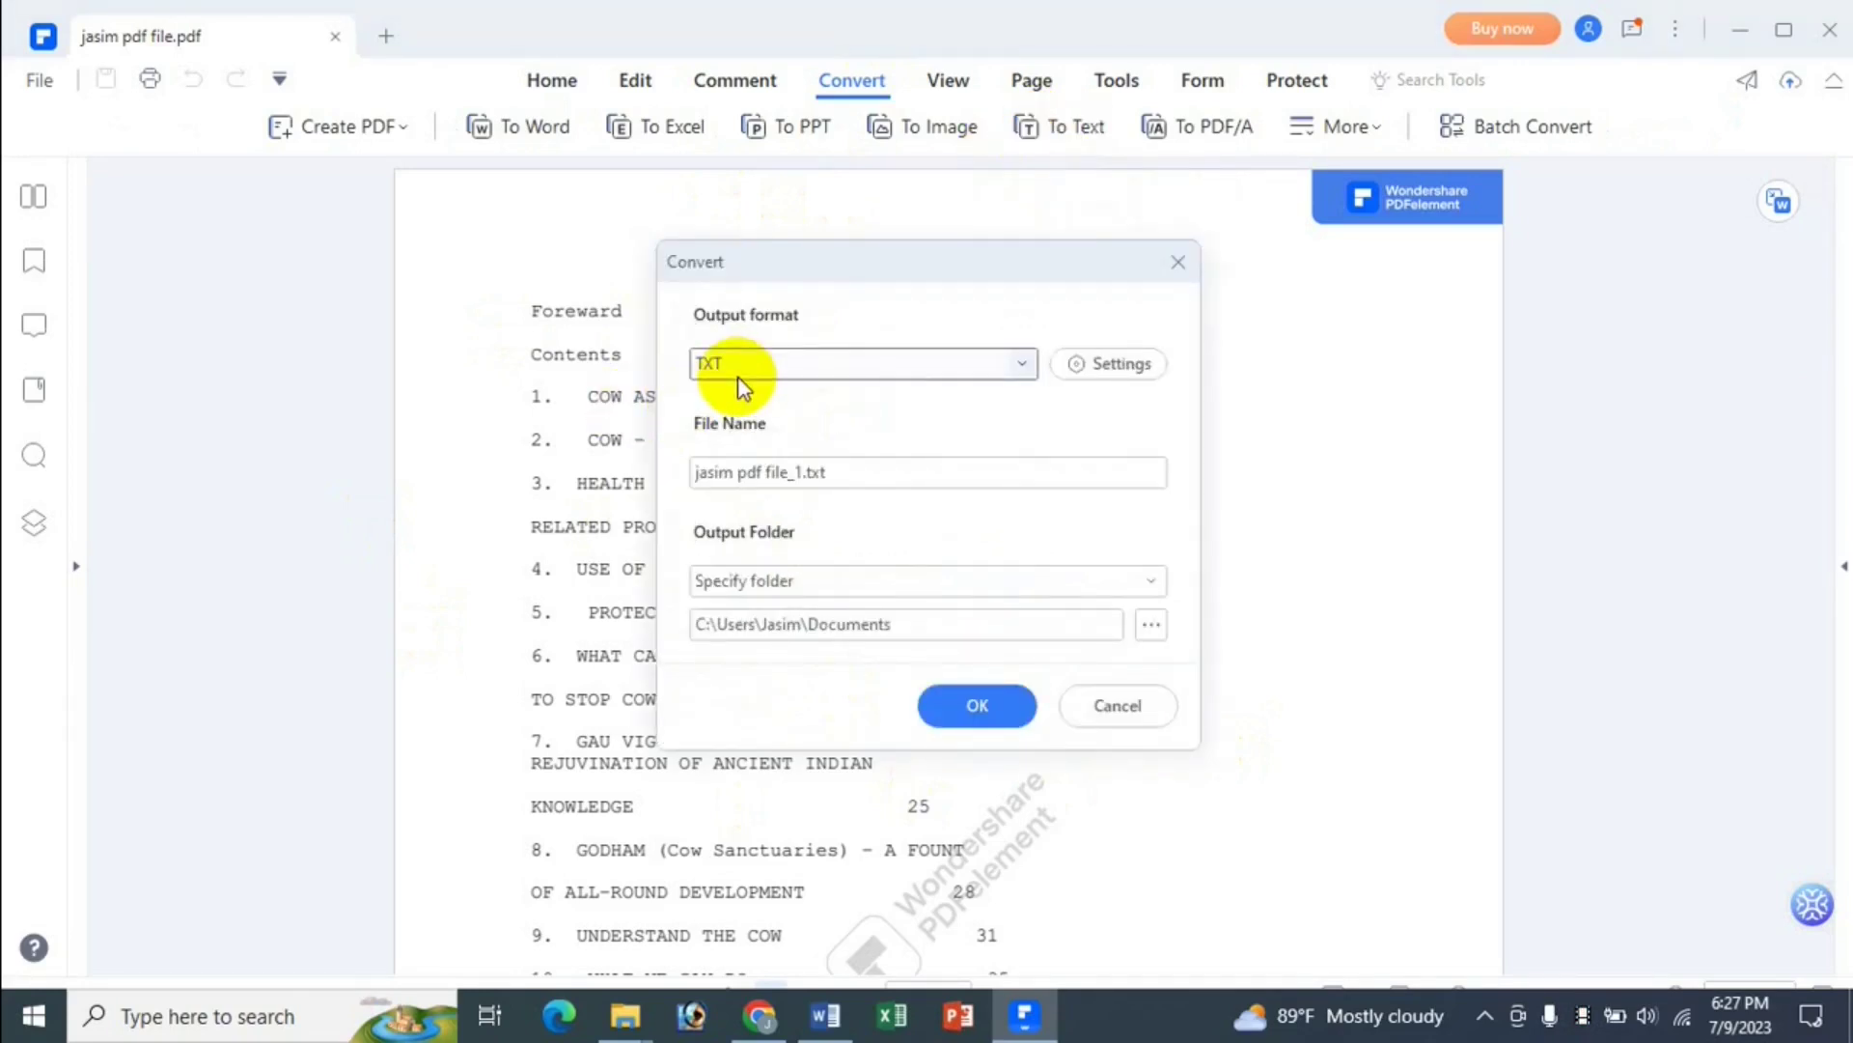
pyautogui.click(1022, 364)
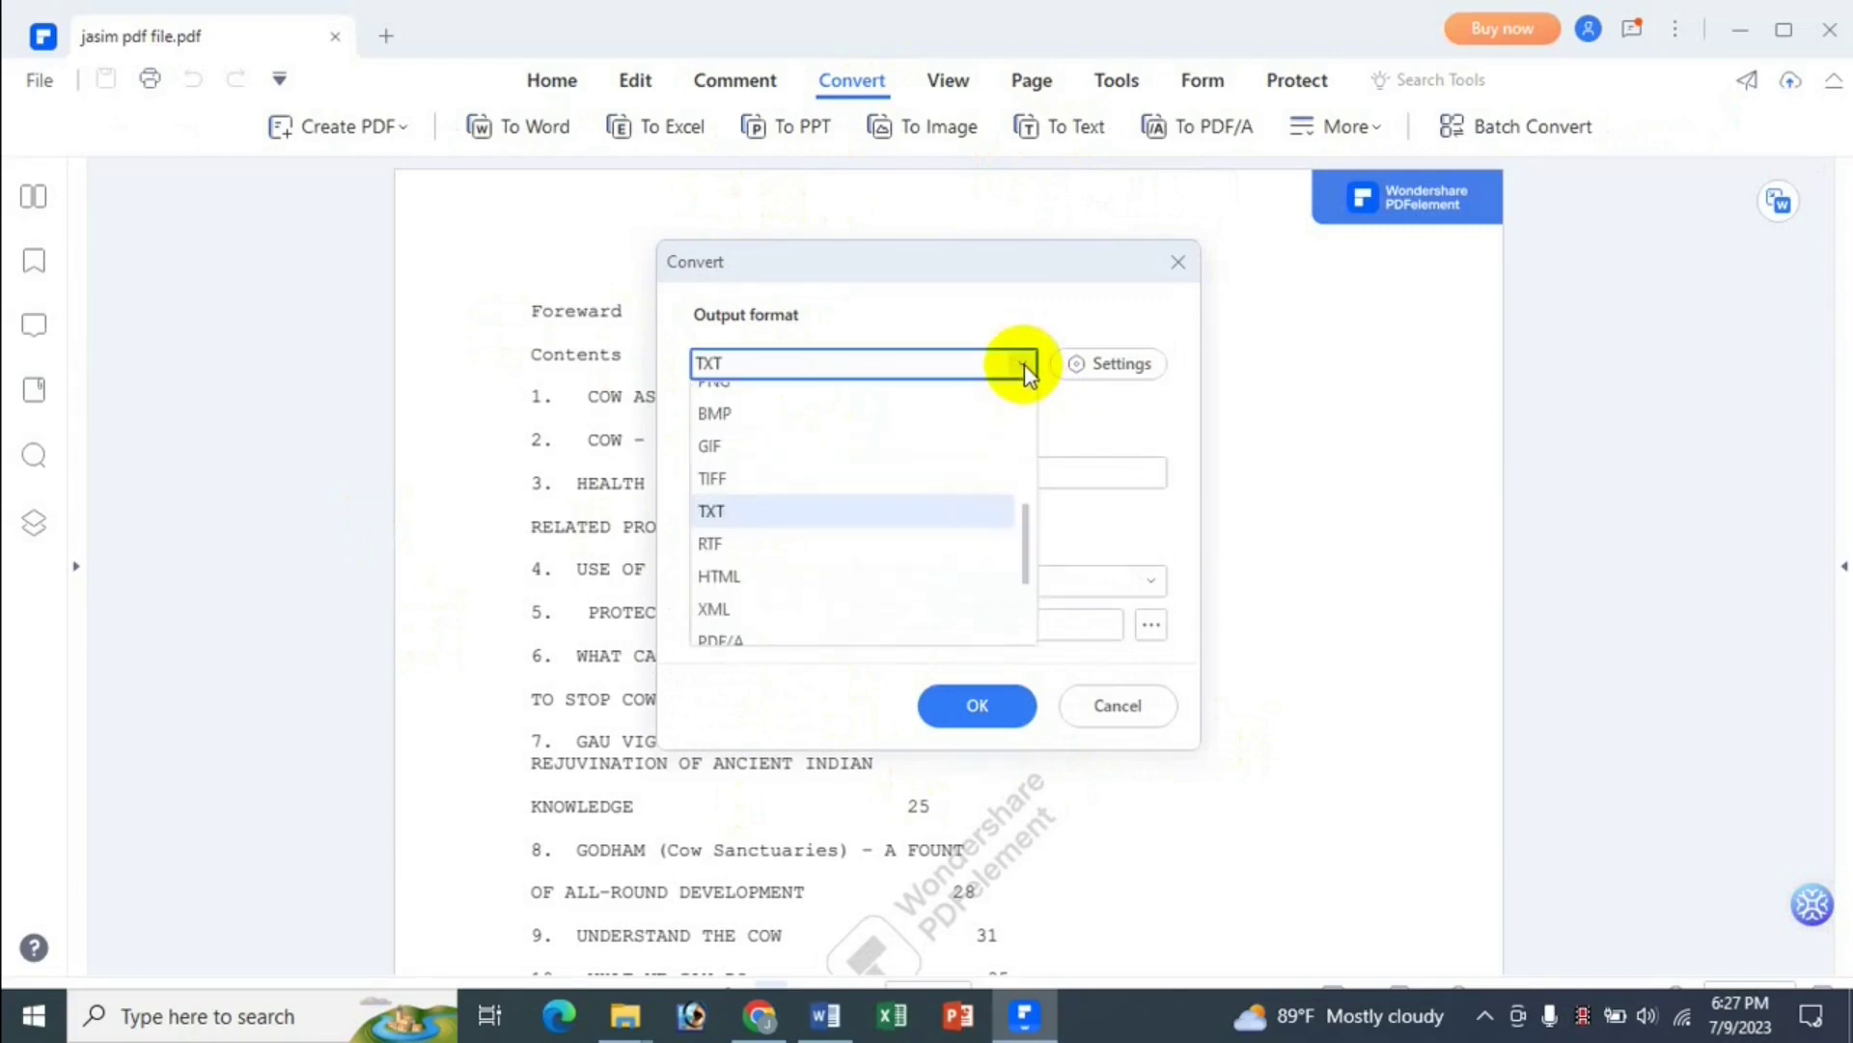
pyautogui.click(734, 512)
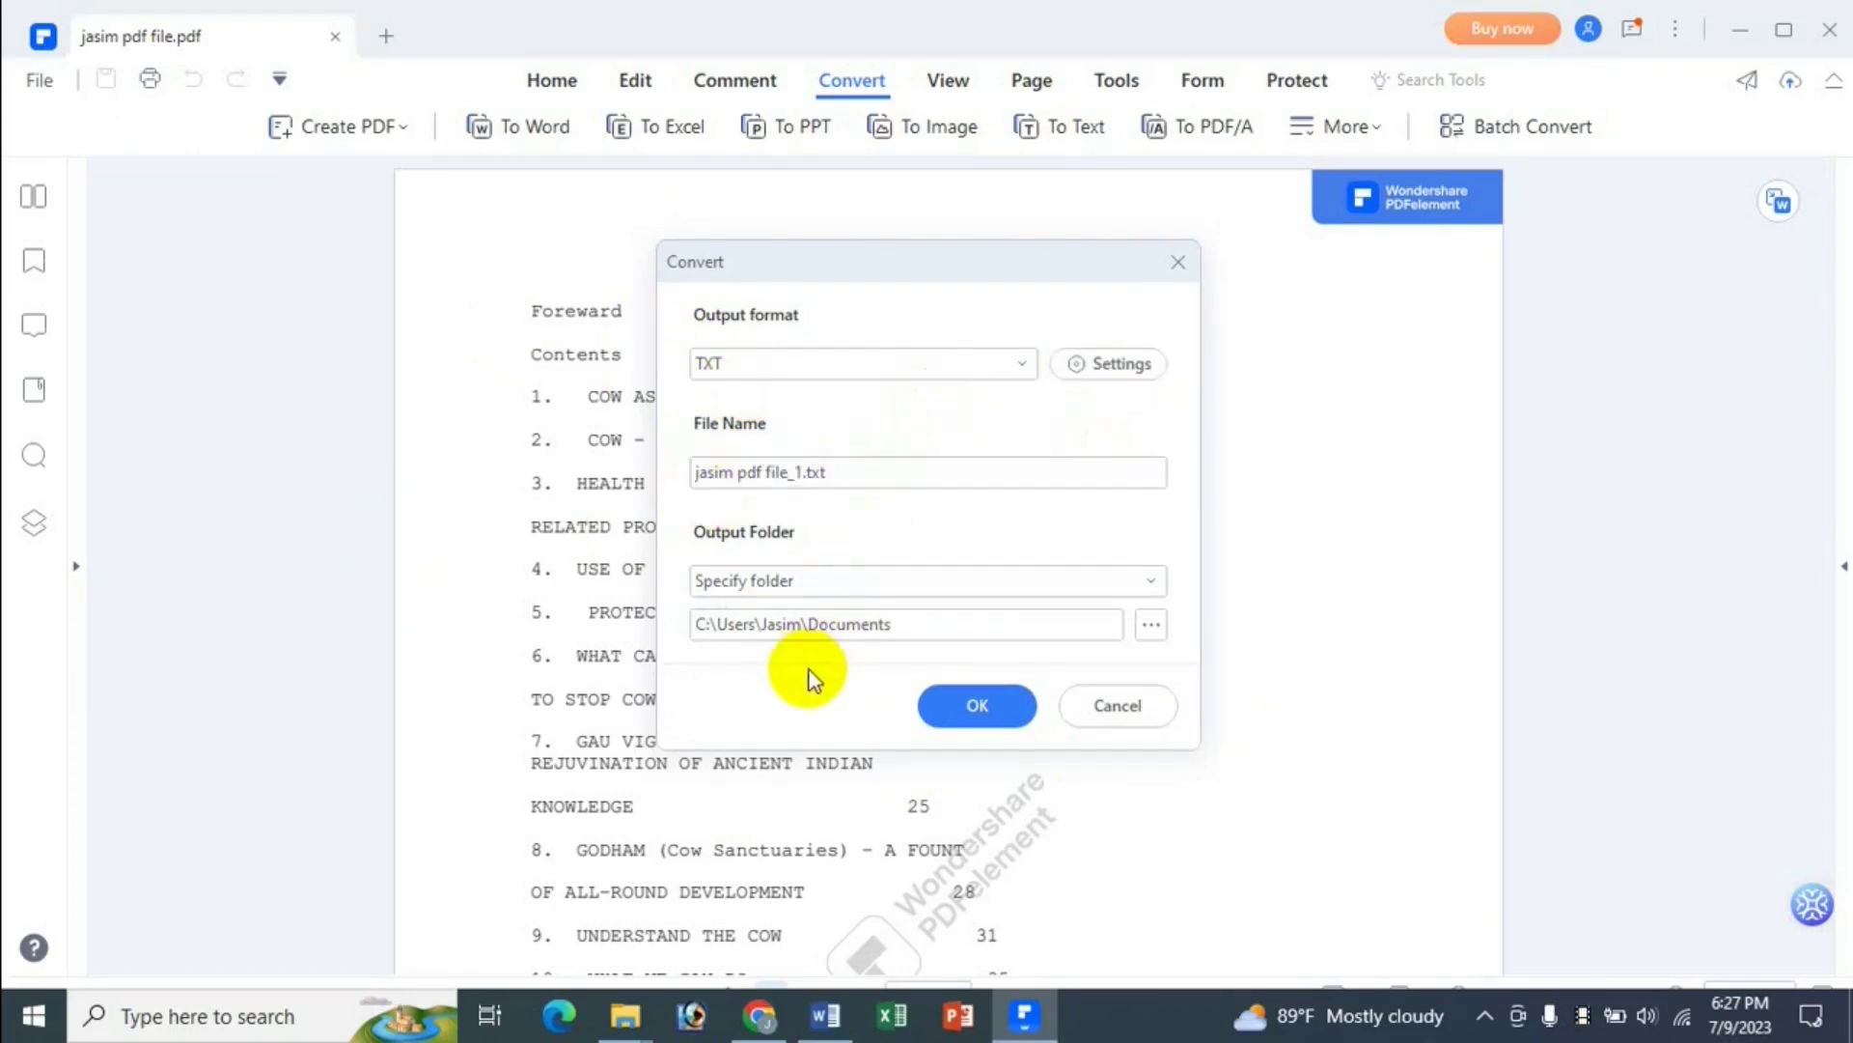
pyautogui.click(1143, 585)
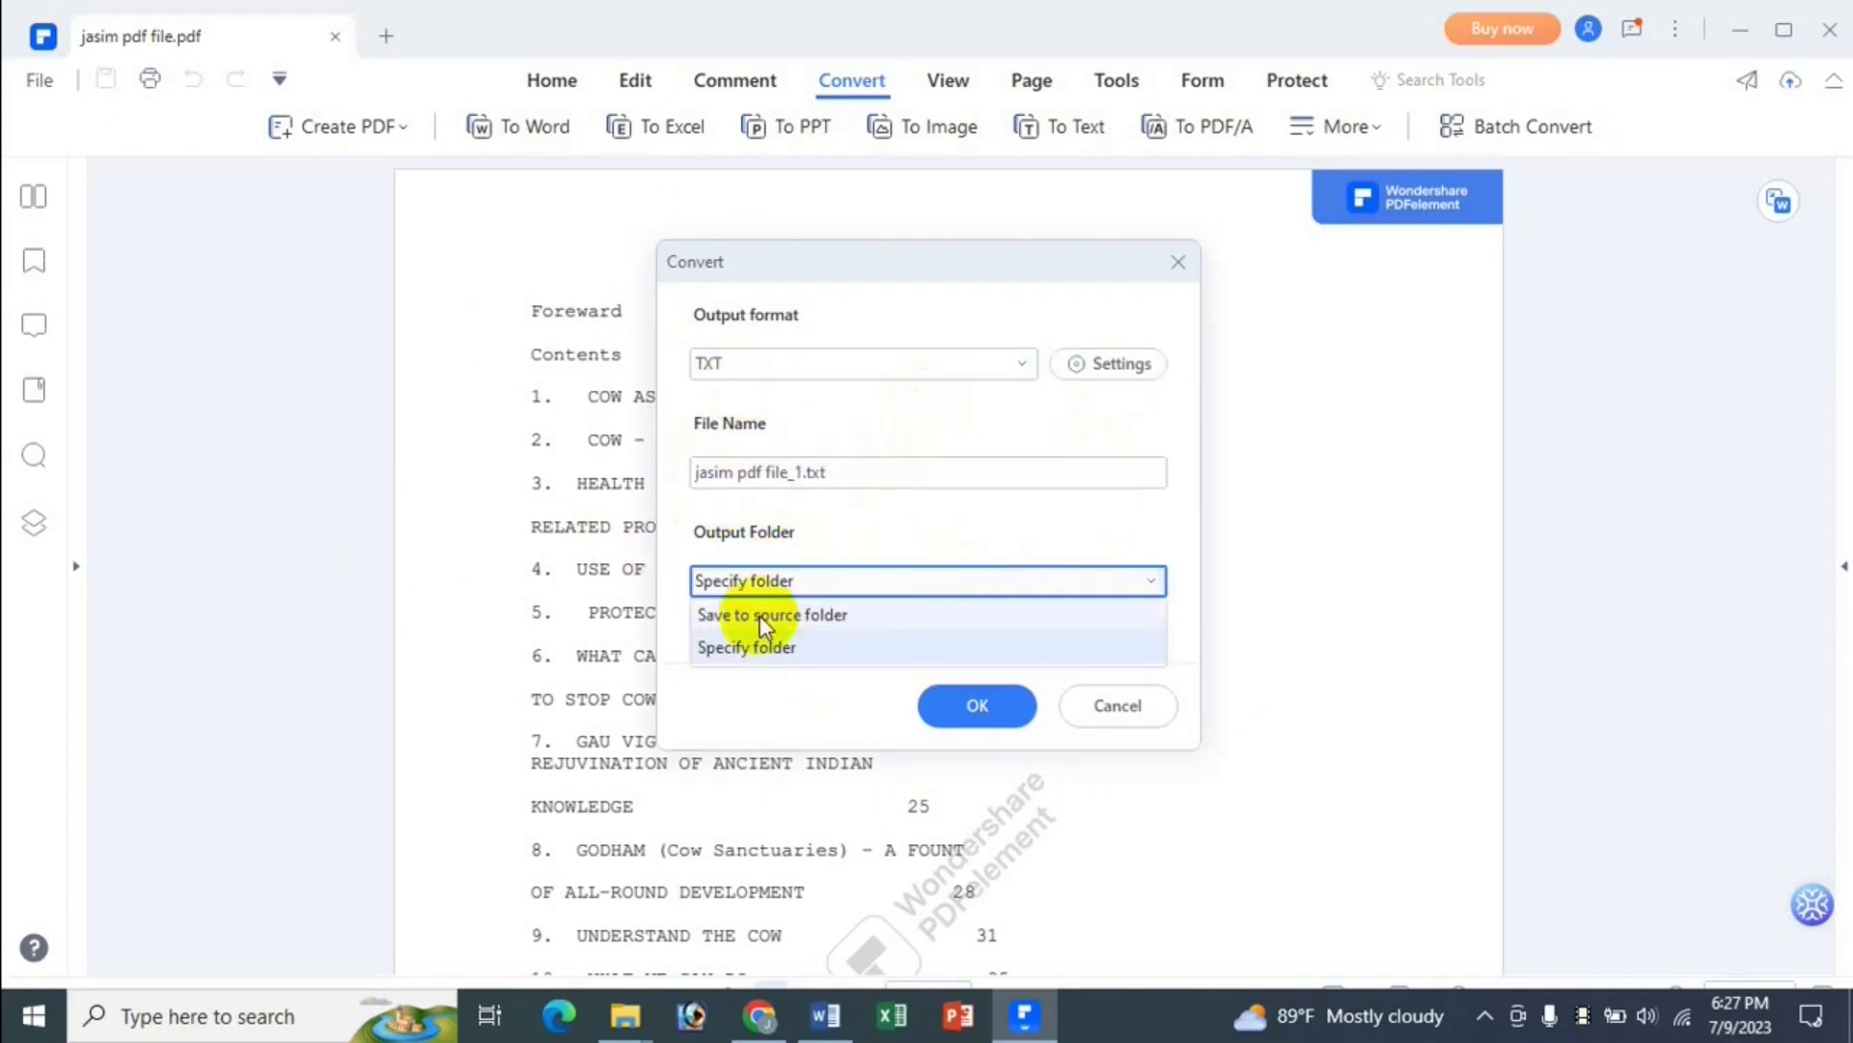
pyautogui.click(757, 616)
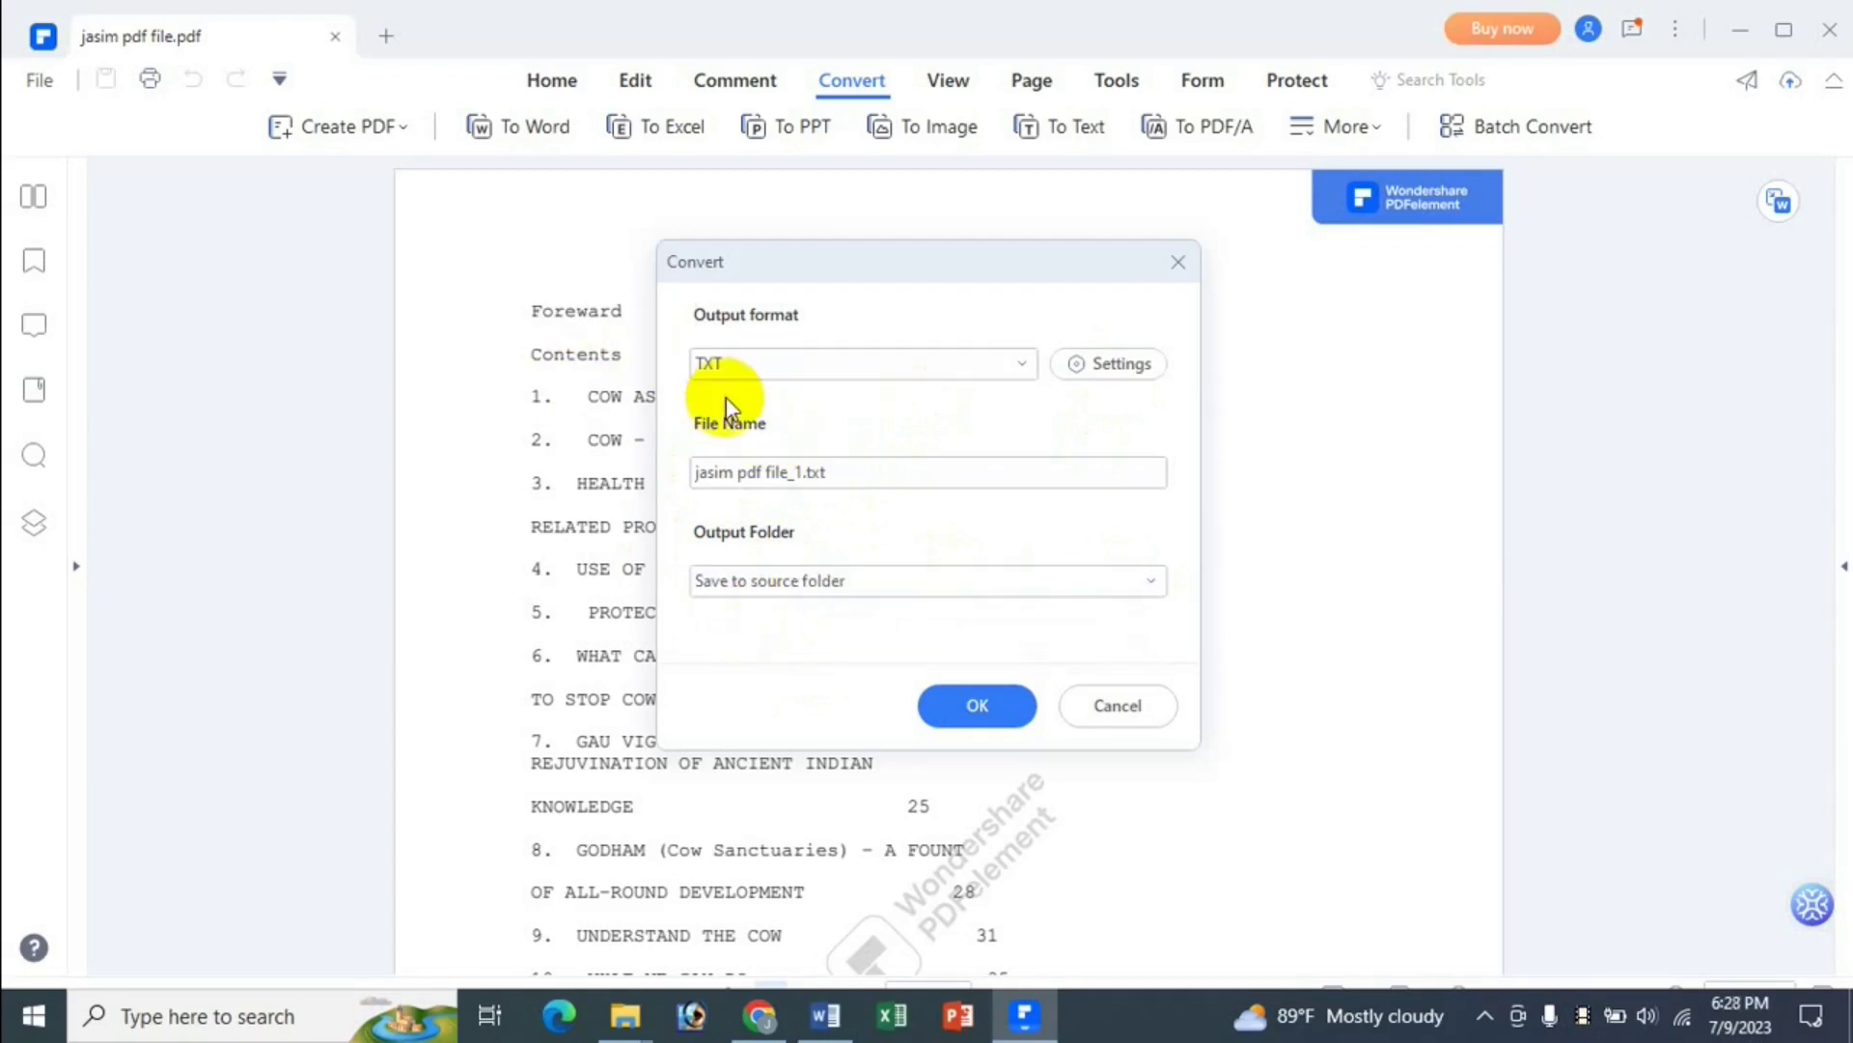
# - Put "md" in front of the output file name and run the conversion, continuing with the trial version
pyautogui.click(738, 483)
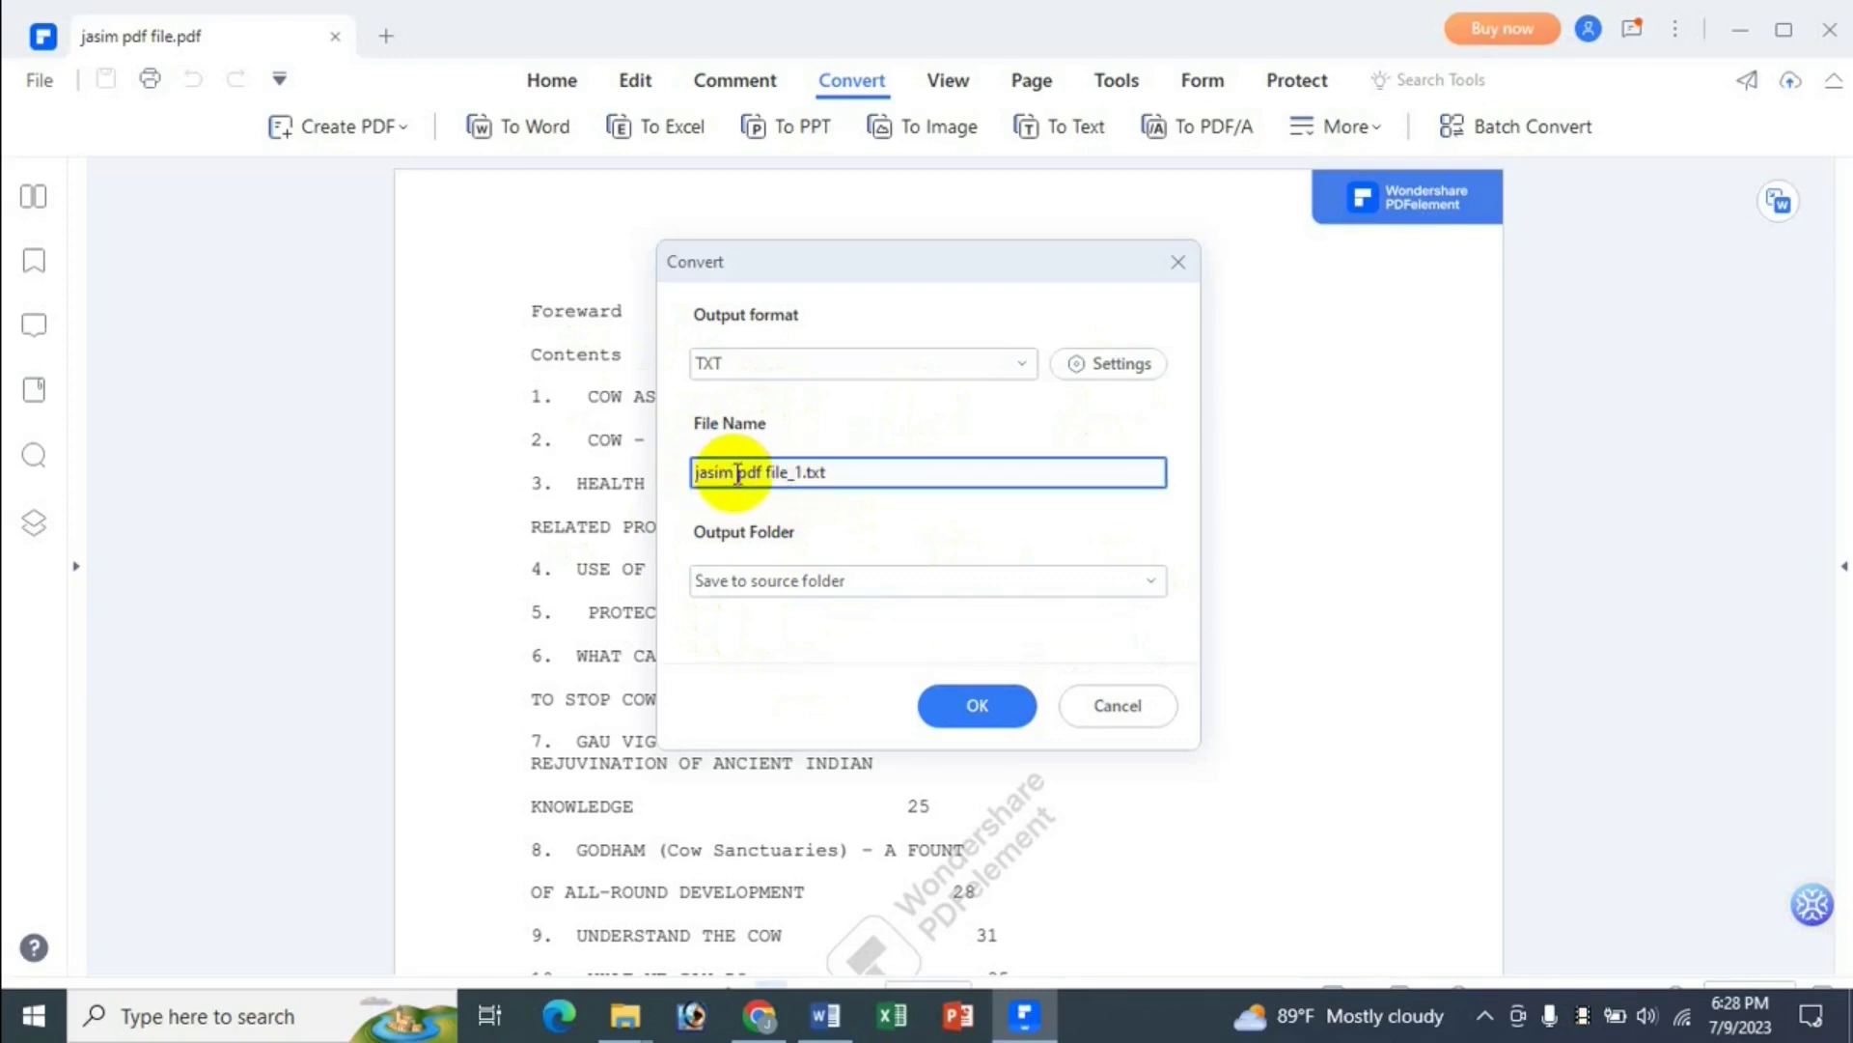
pyautogui.moveTo(738, 473); pyautogui.dragTo(694, 472)
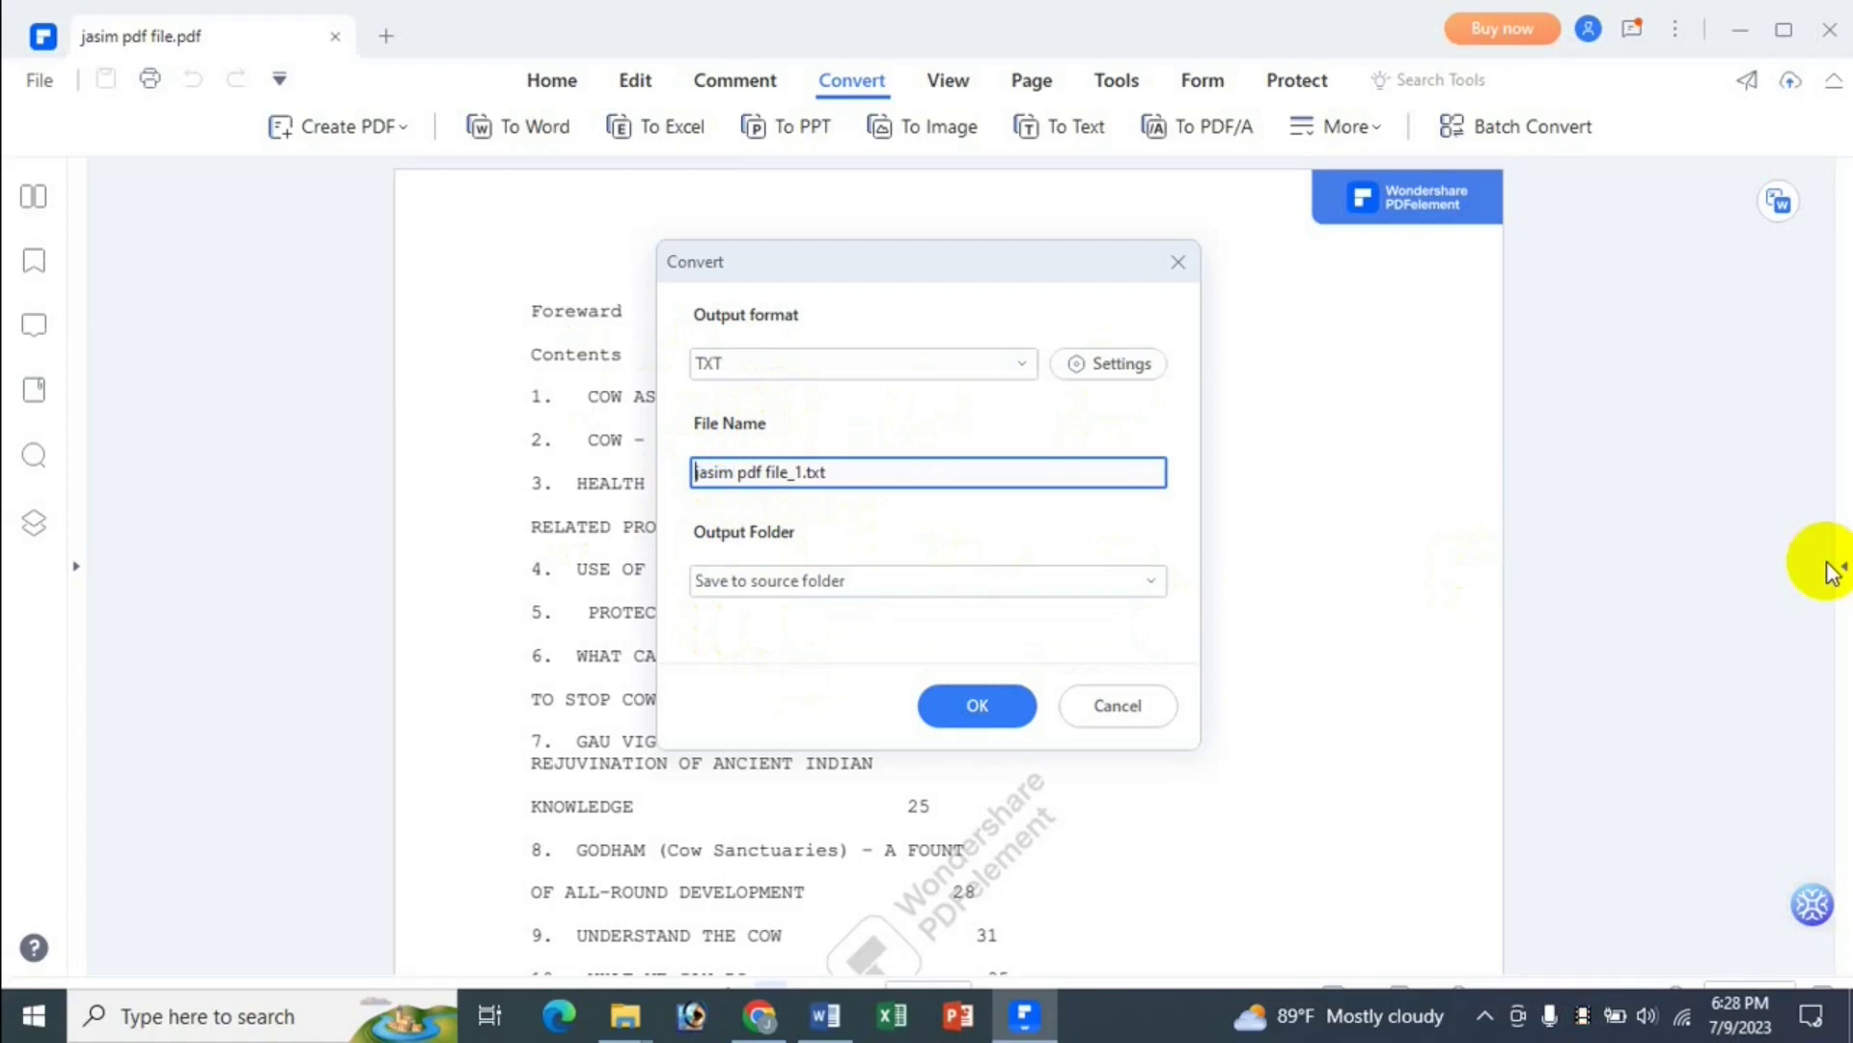
pyautogui.write('md')
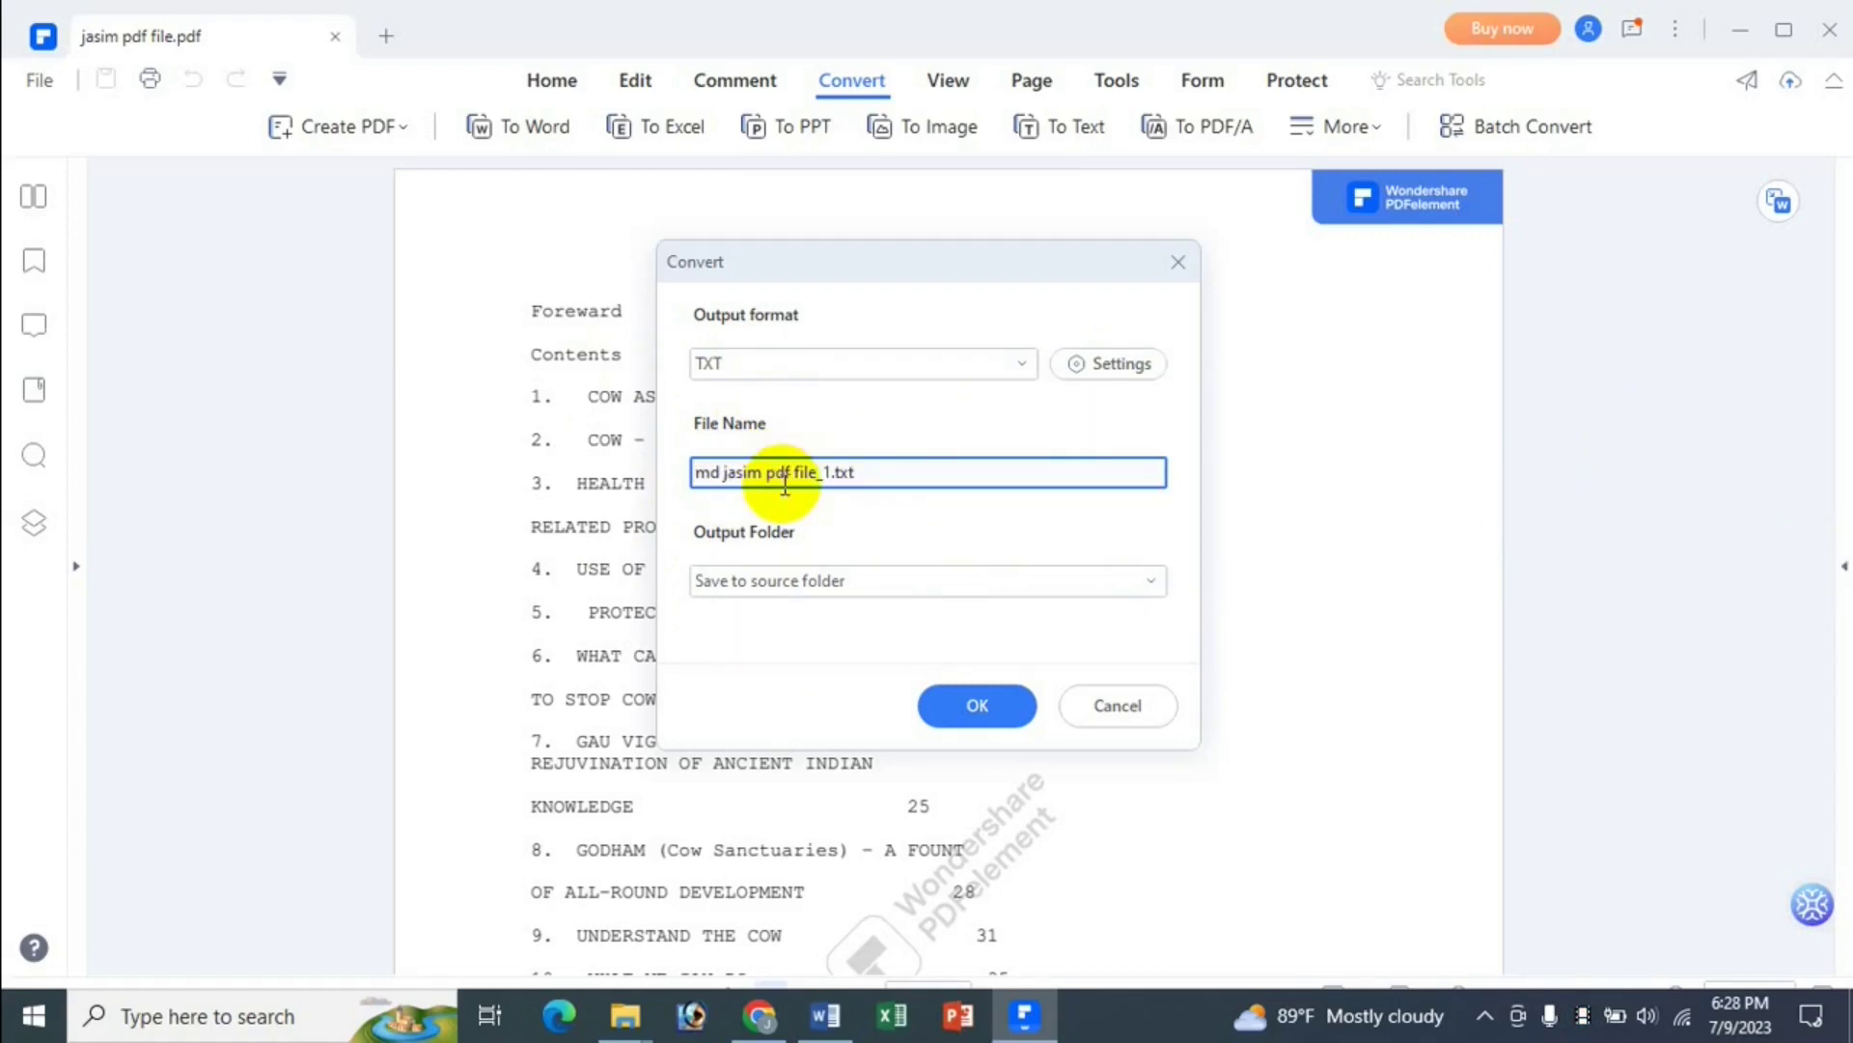
pyautogui.click(975, 736)
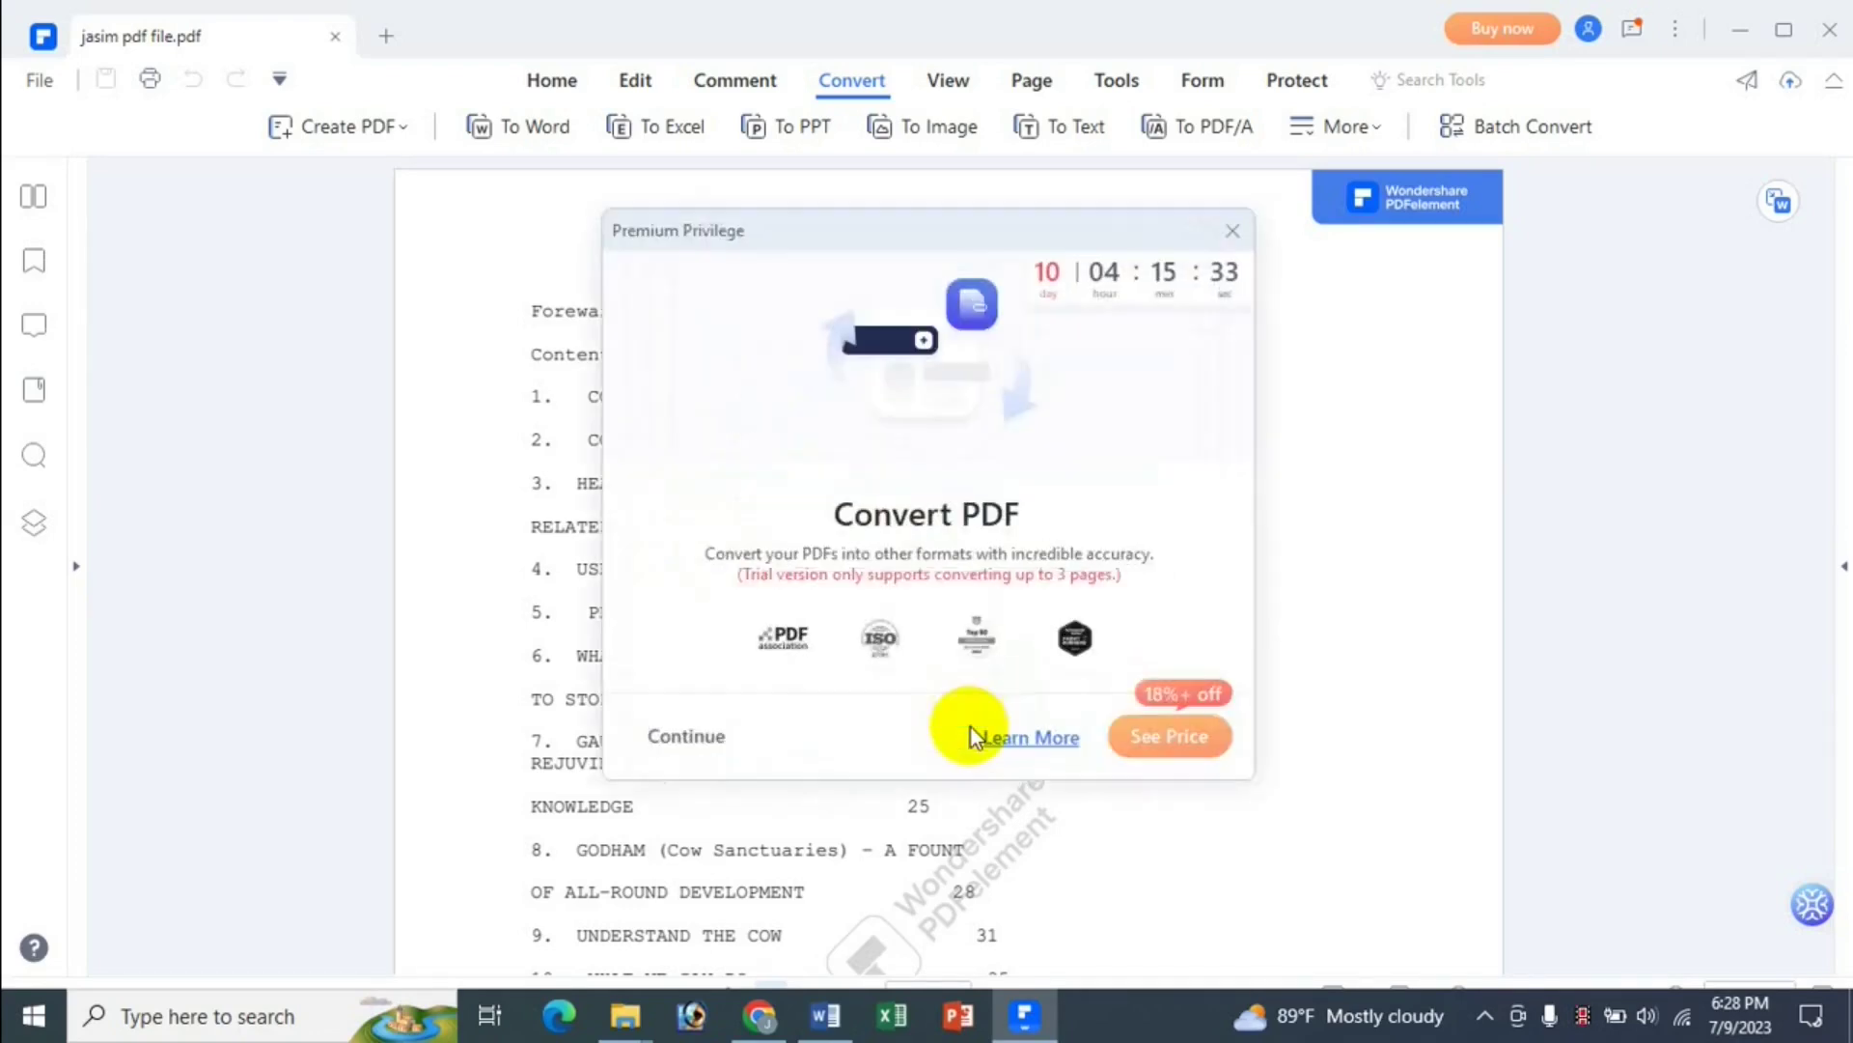
pyautogui.click(676, 743)
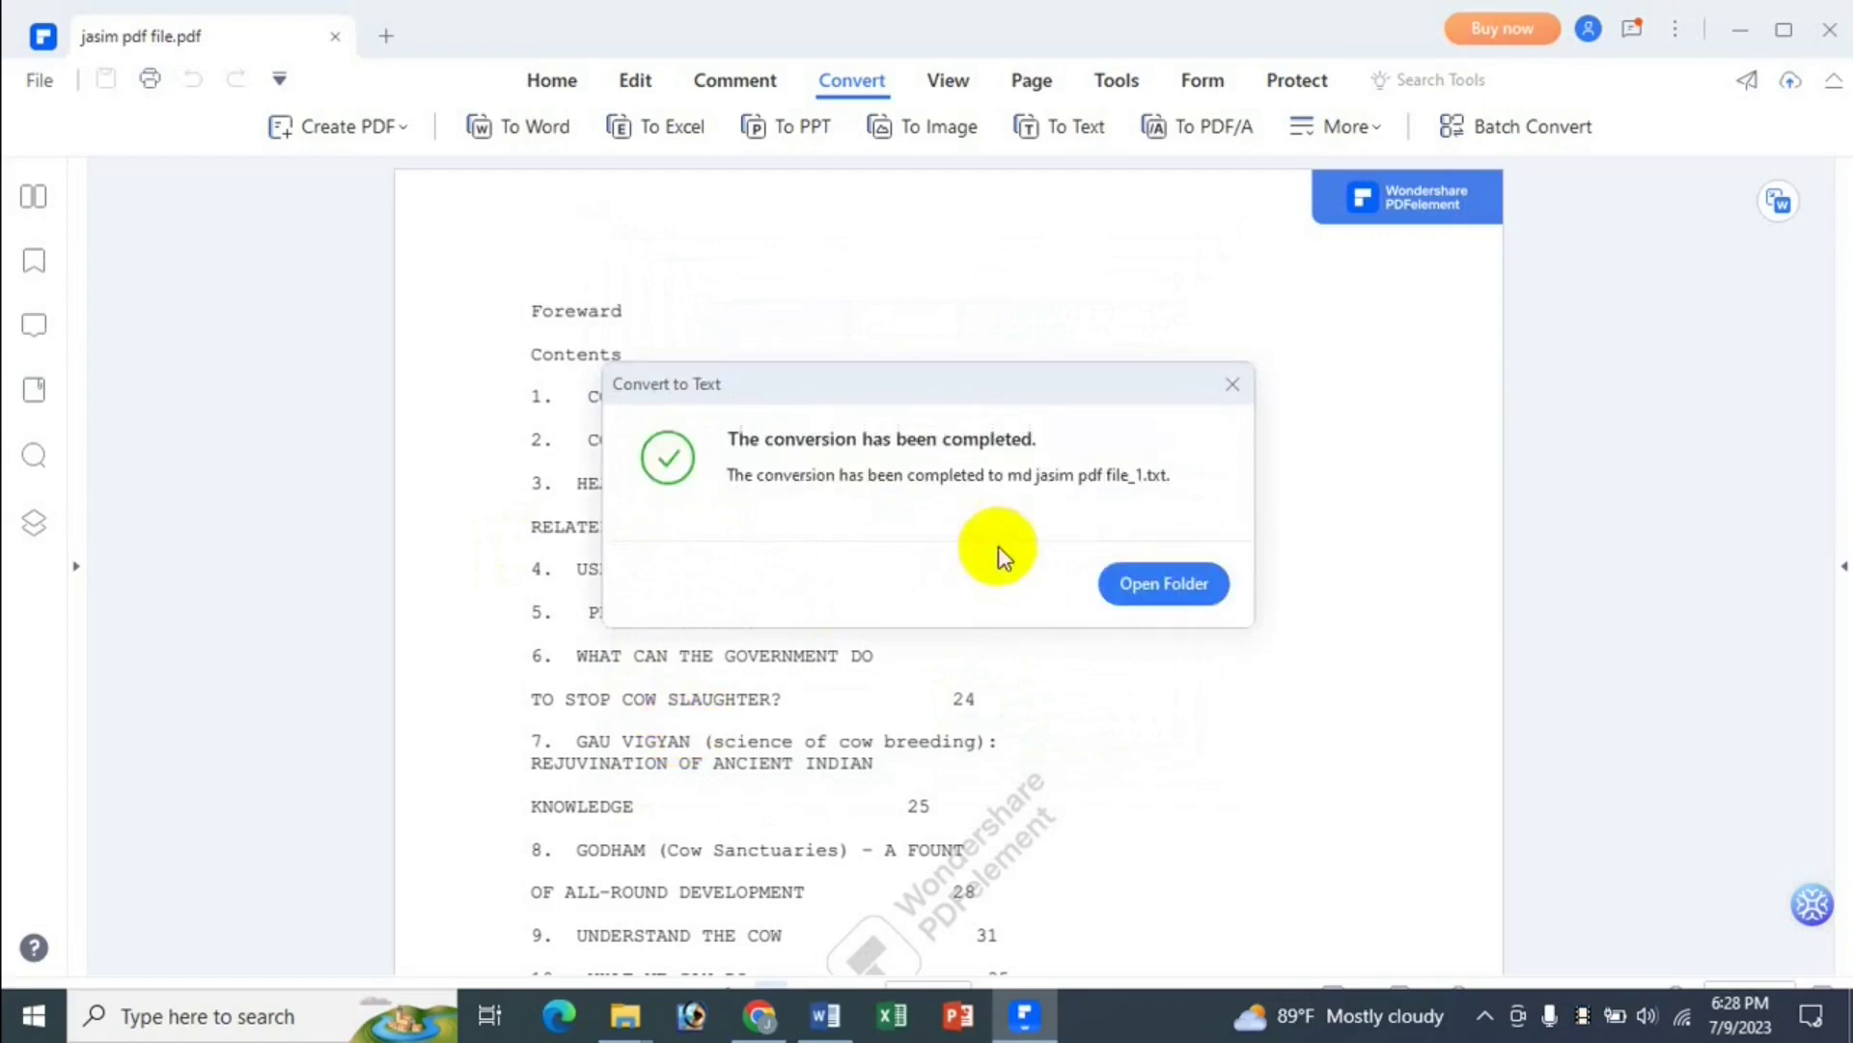
# - Go to the output folder of the conversion and open the md jasim pdf file_1 text document
pyautogui.click(1168, 584)
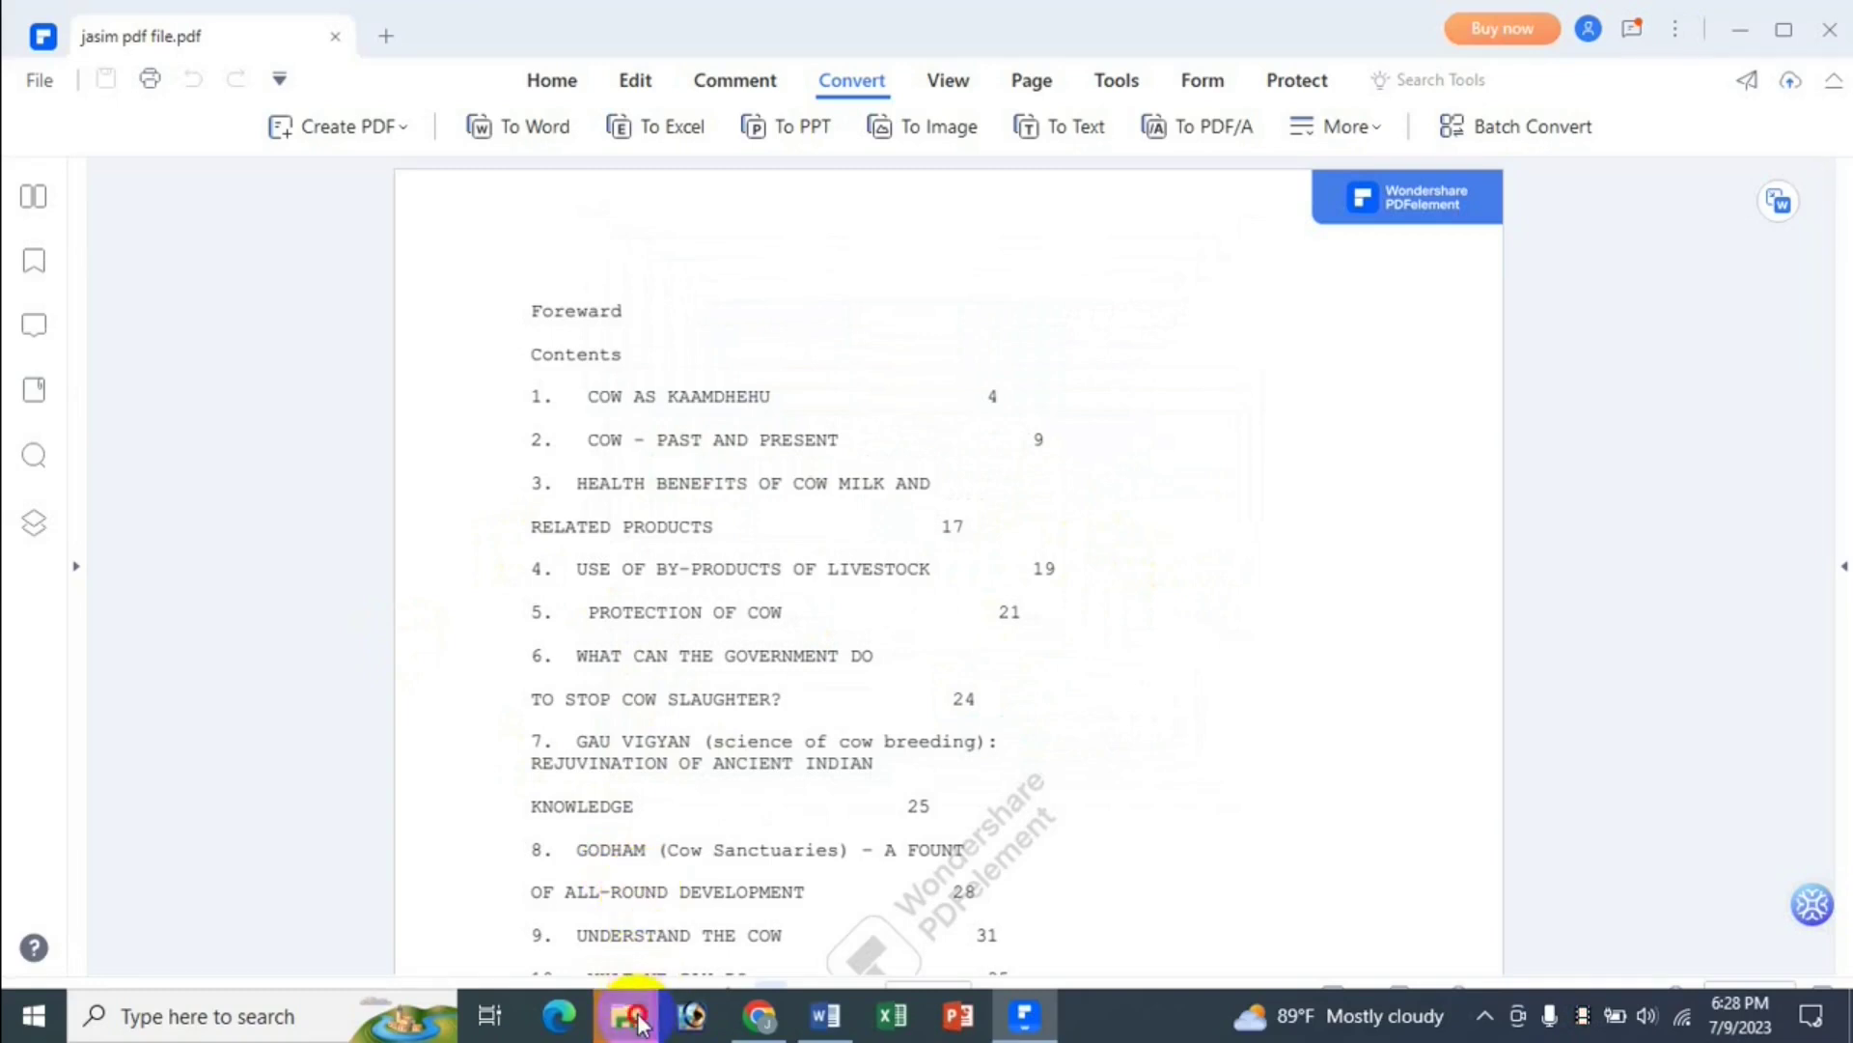
pyautogui.moveTo(640, 1023)
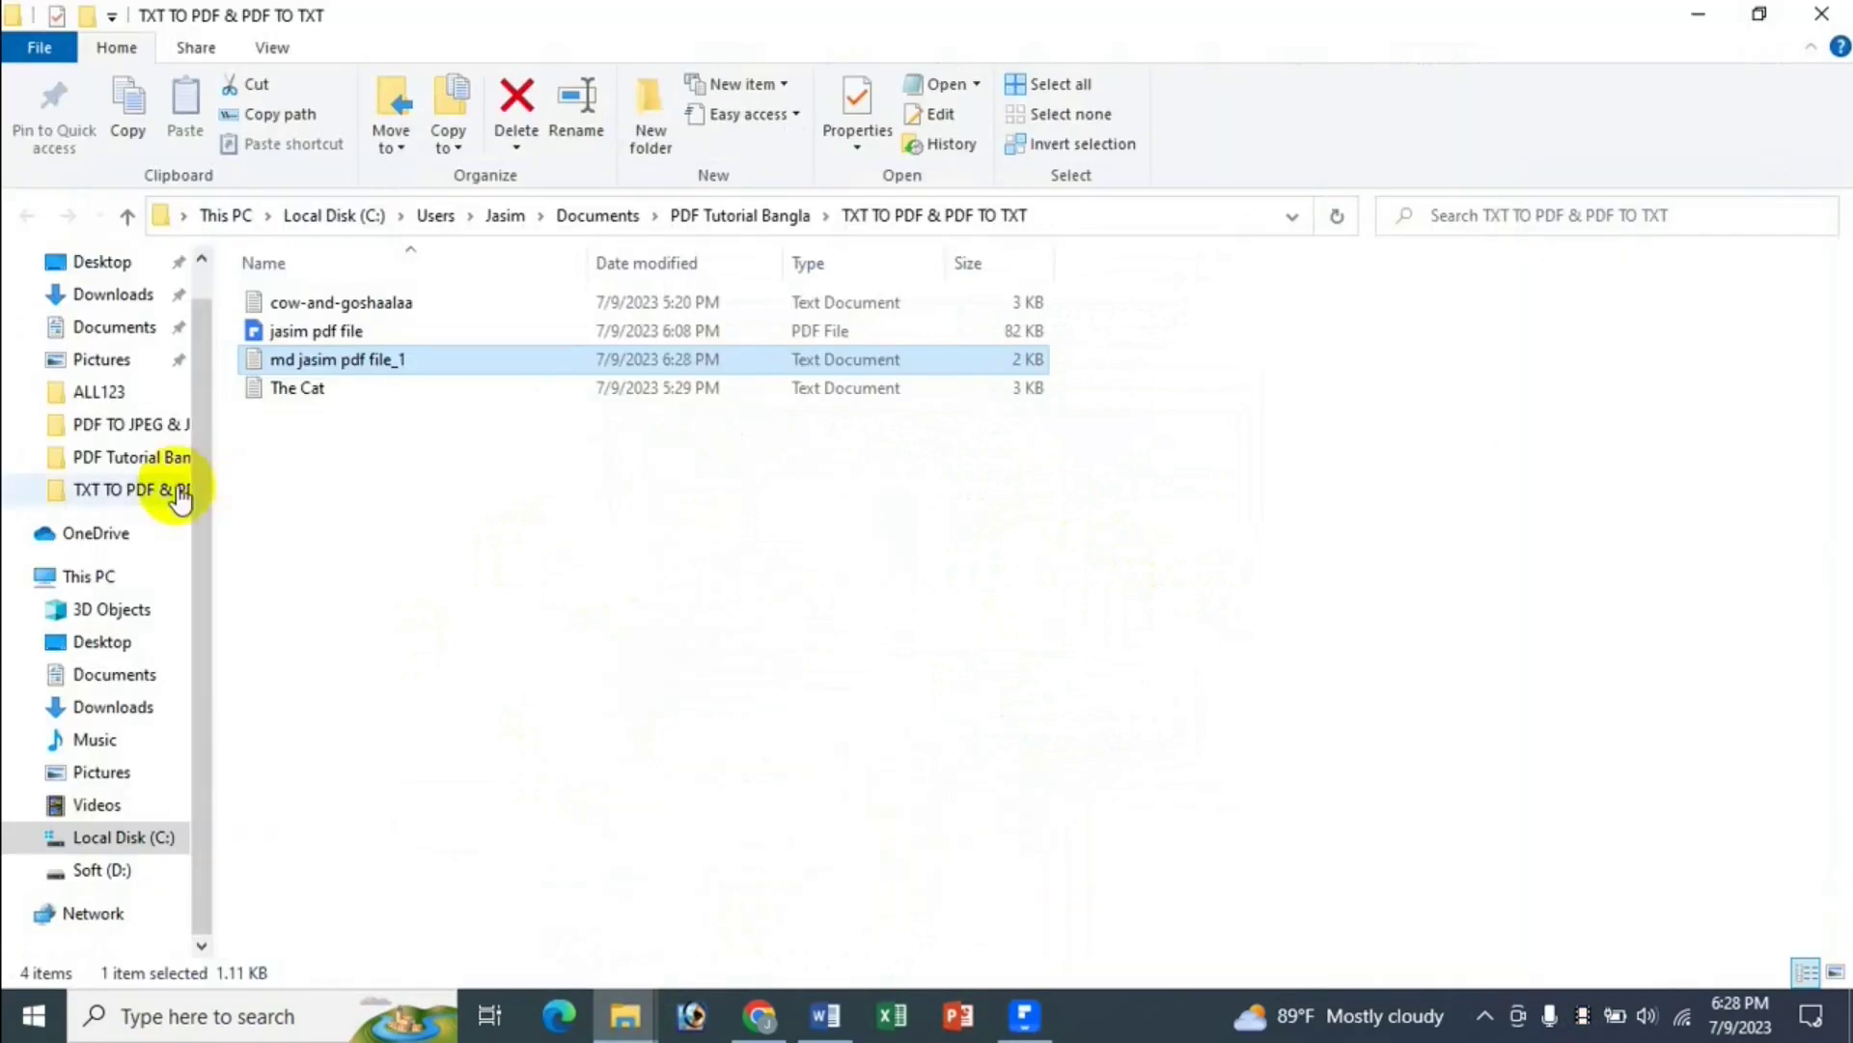
pyautogui.click(322, 454)
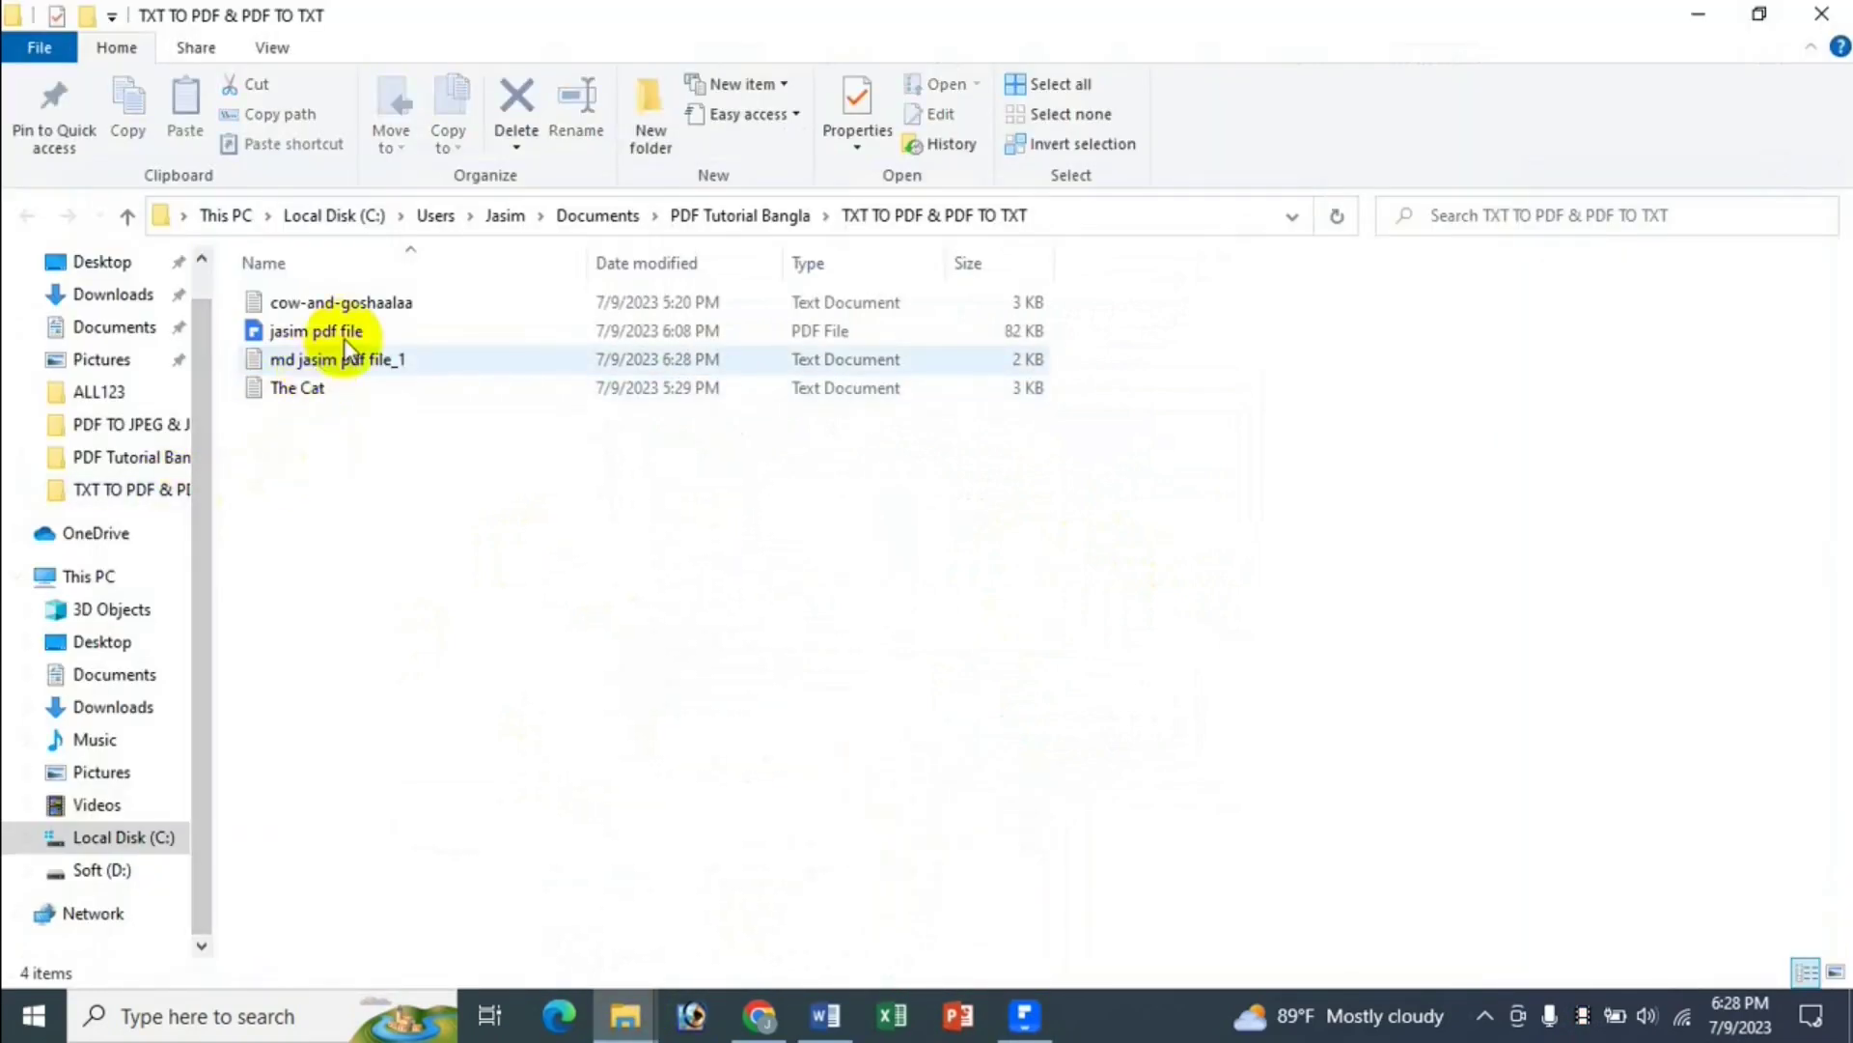
pyautogui.click(311, 333)
pyautogui.click(340, 459)
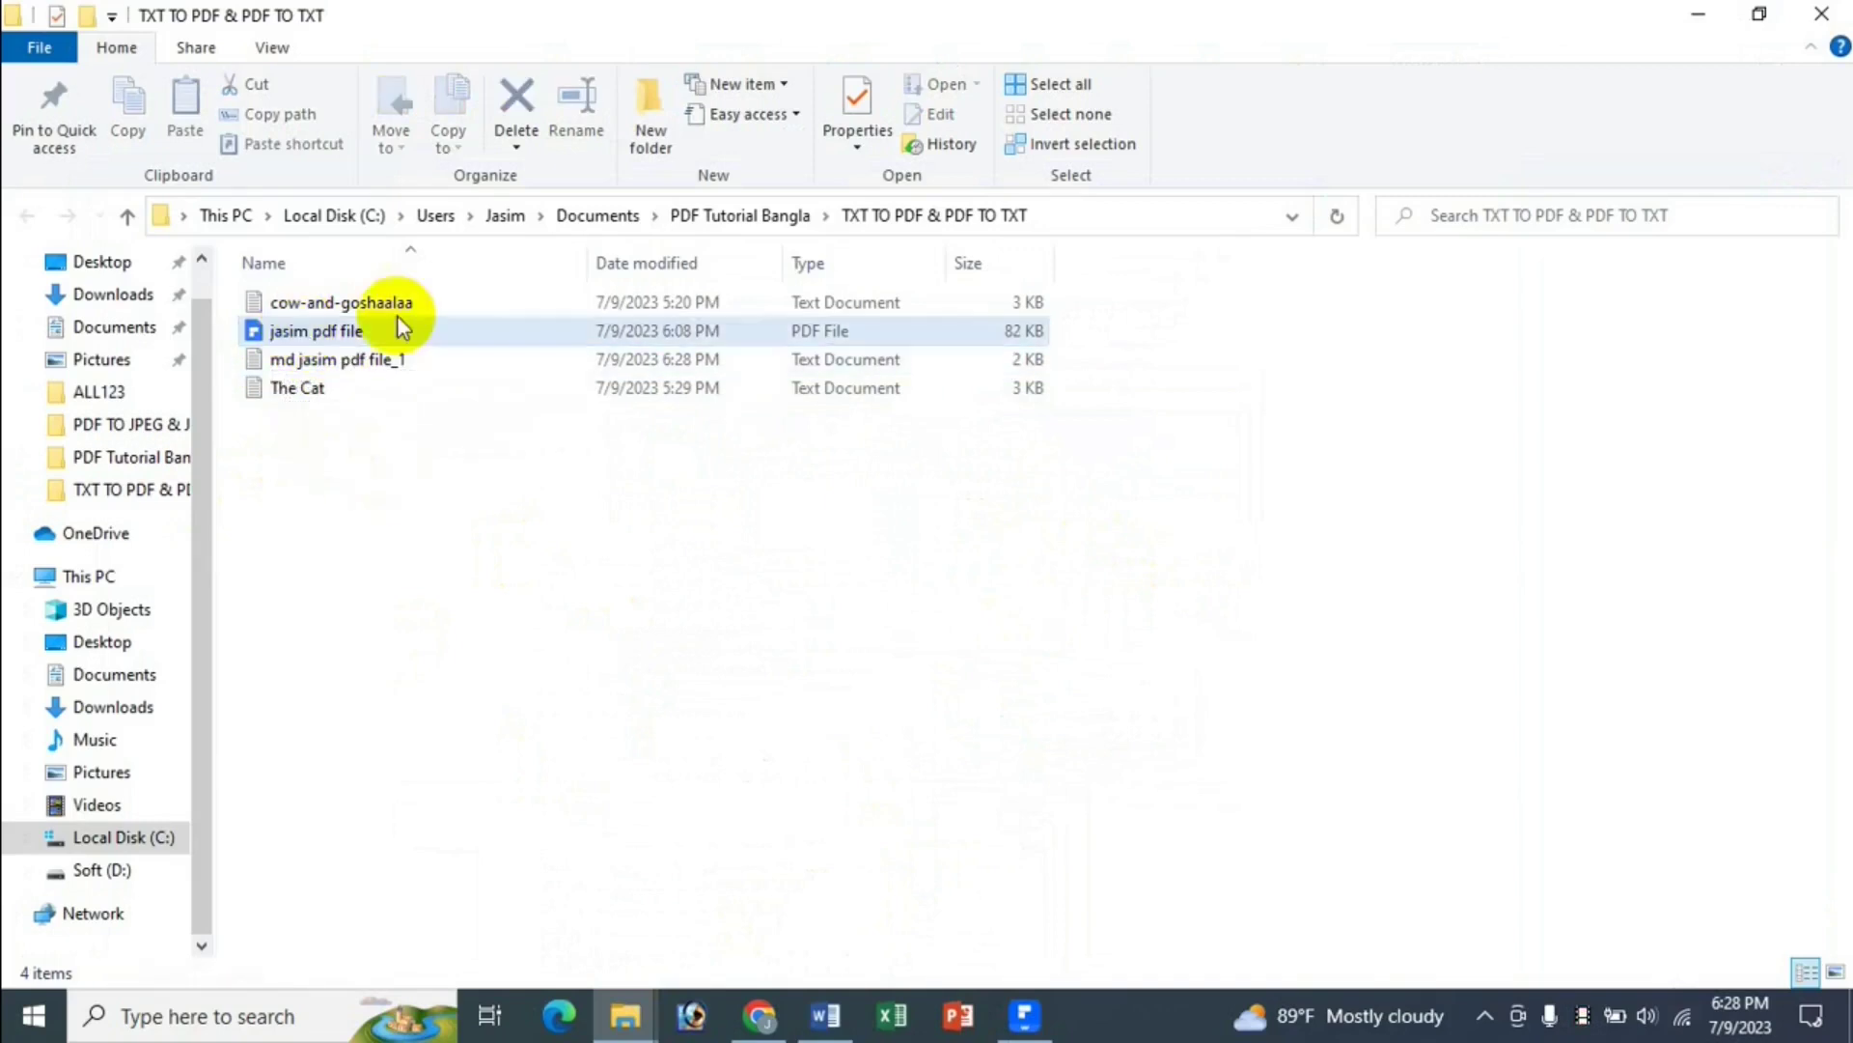
pyautogui.doubleClick(349, 363)
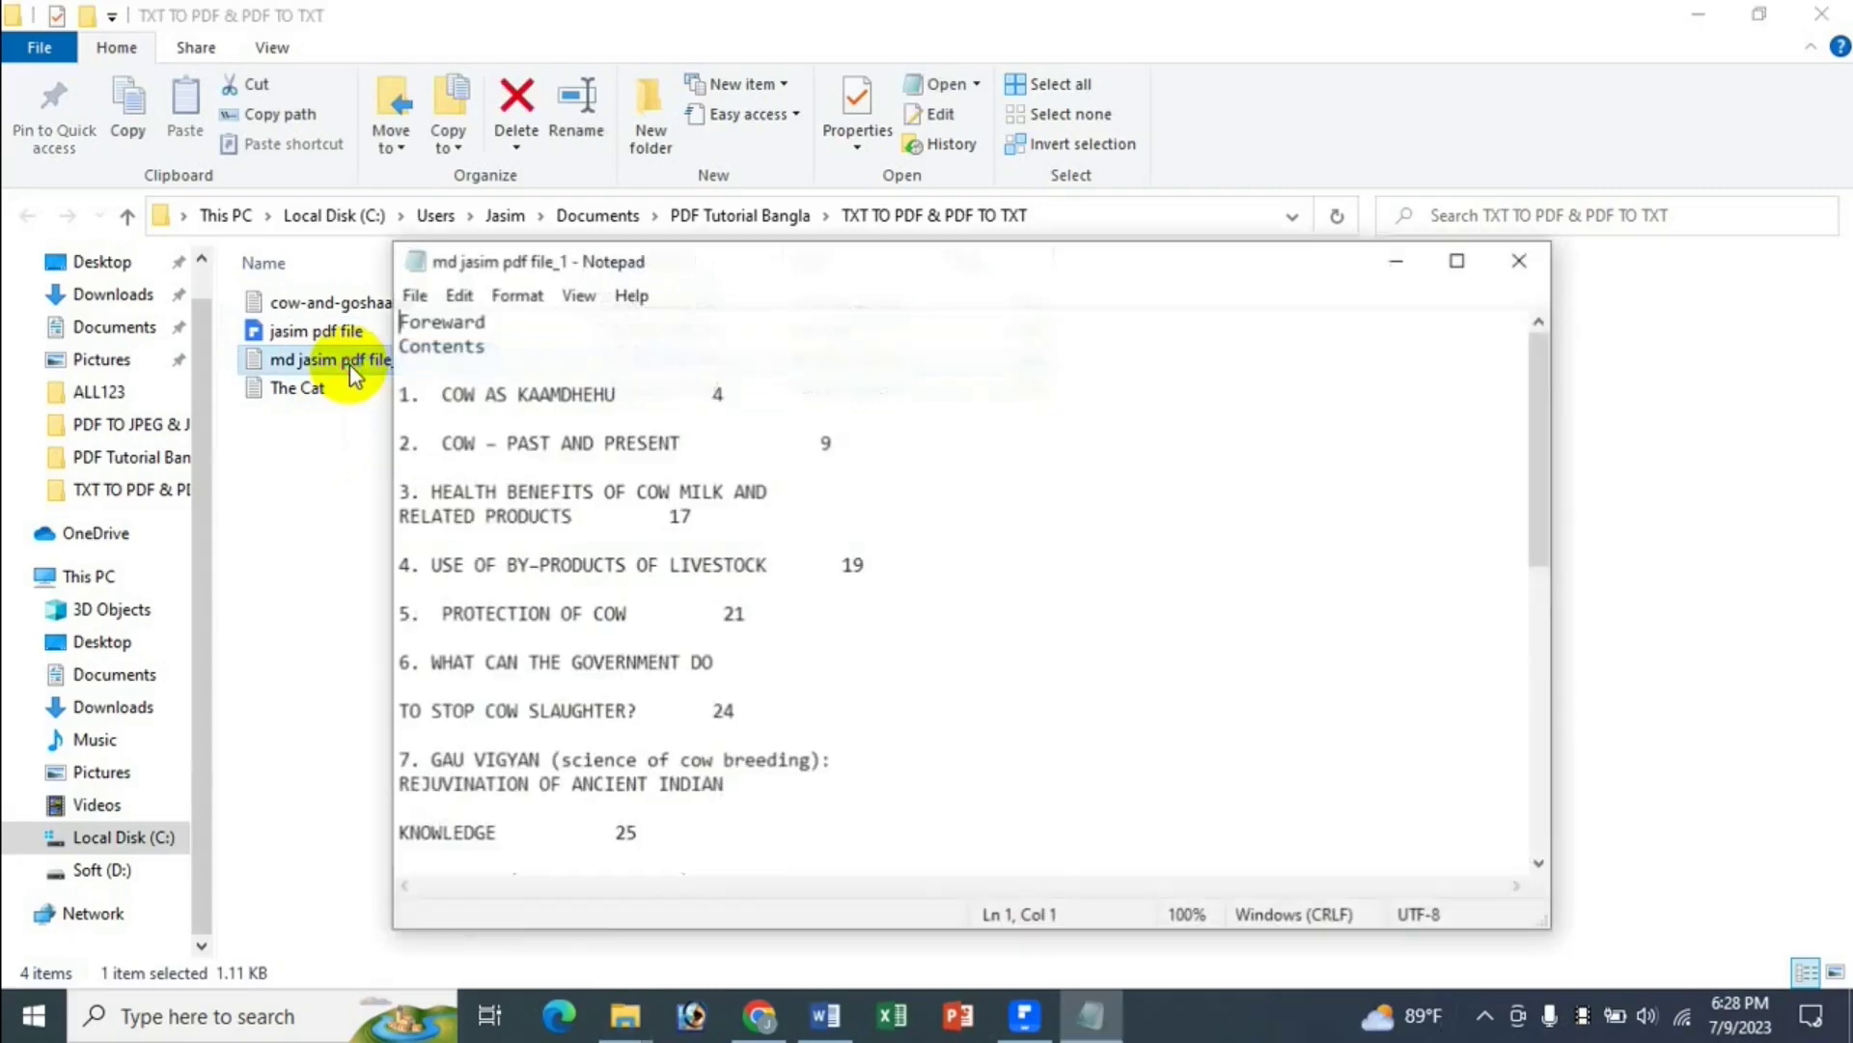
# - Read through the md jasim pdf file_1 text in a maximized window, and switch back to Wondershare PDFelement
pyautogui.click(1457, 260)
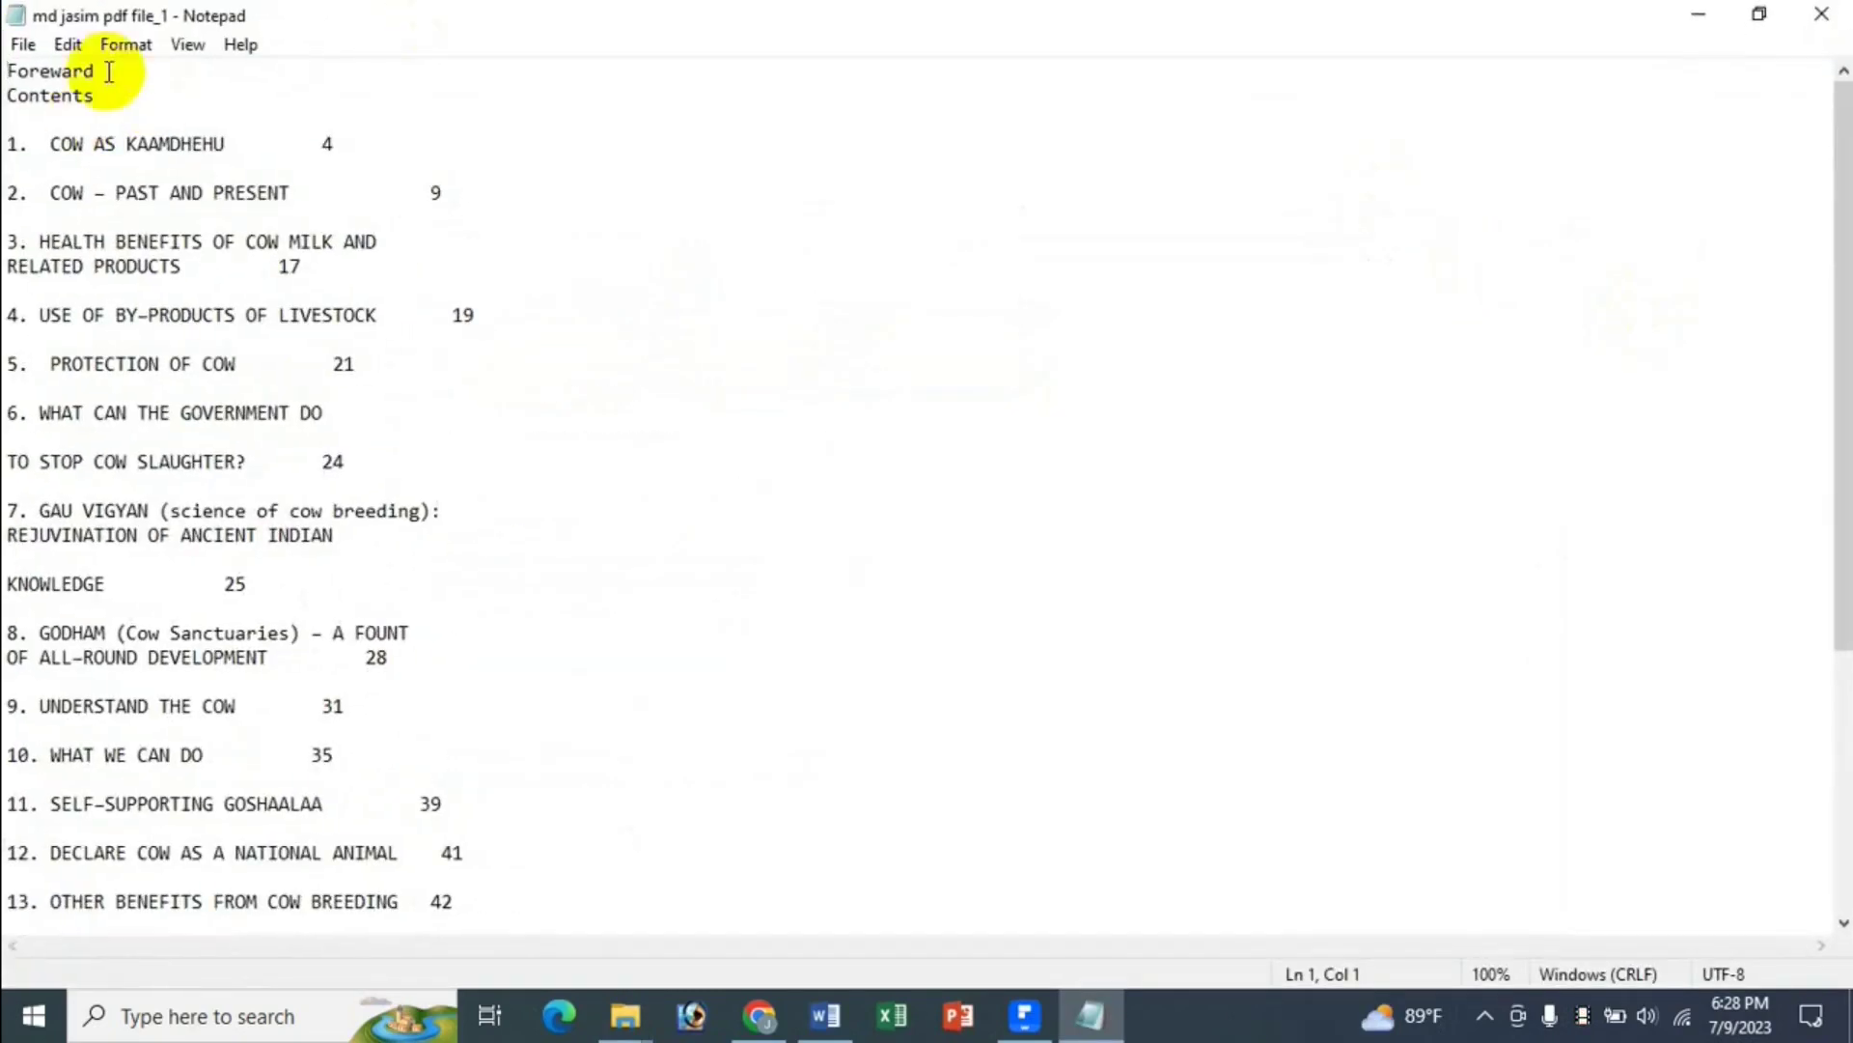
pyautogui.scroll(-5, 235, 559)
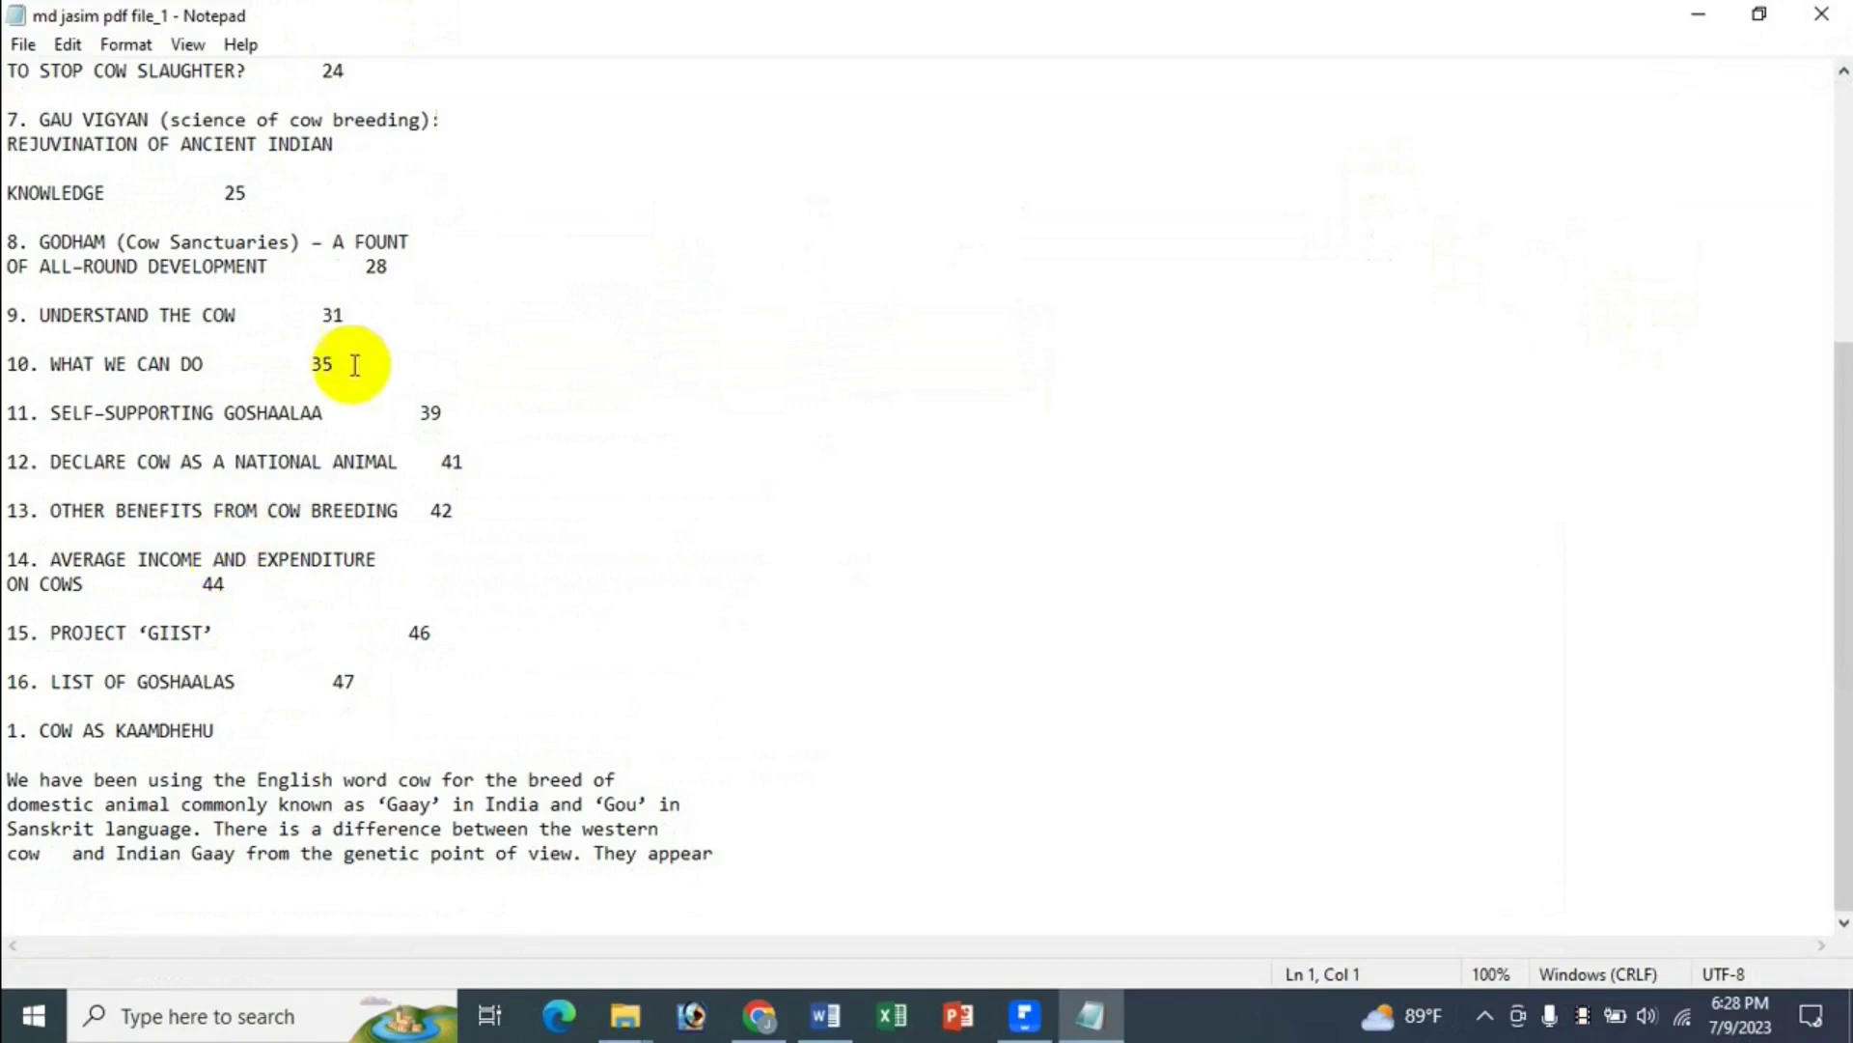
pyautogui.scroll(4, 353, 361)
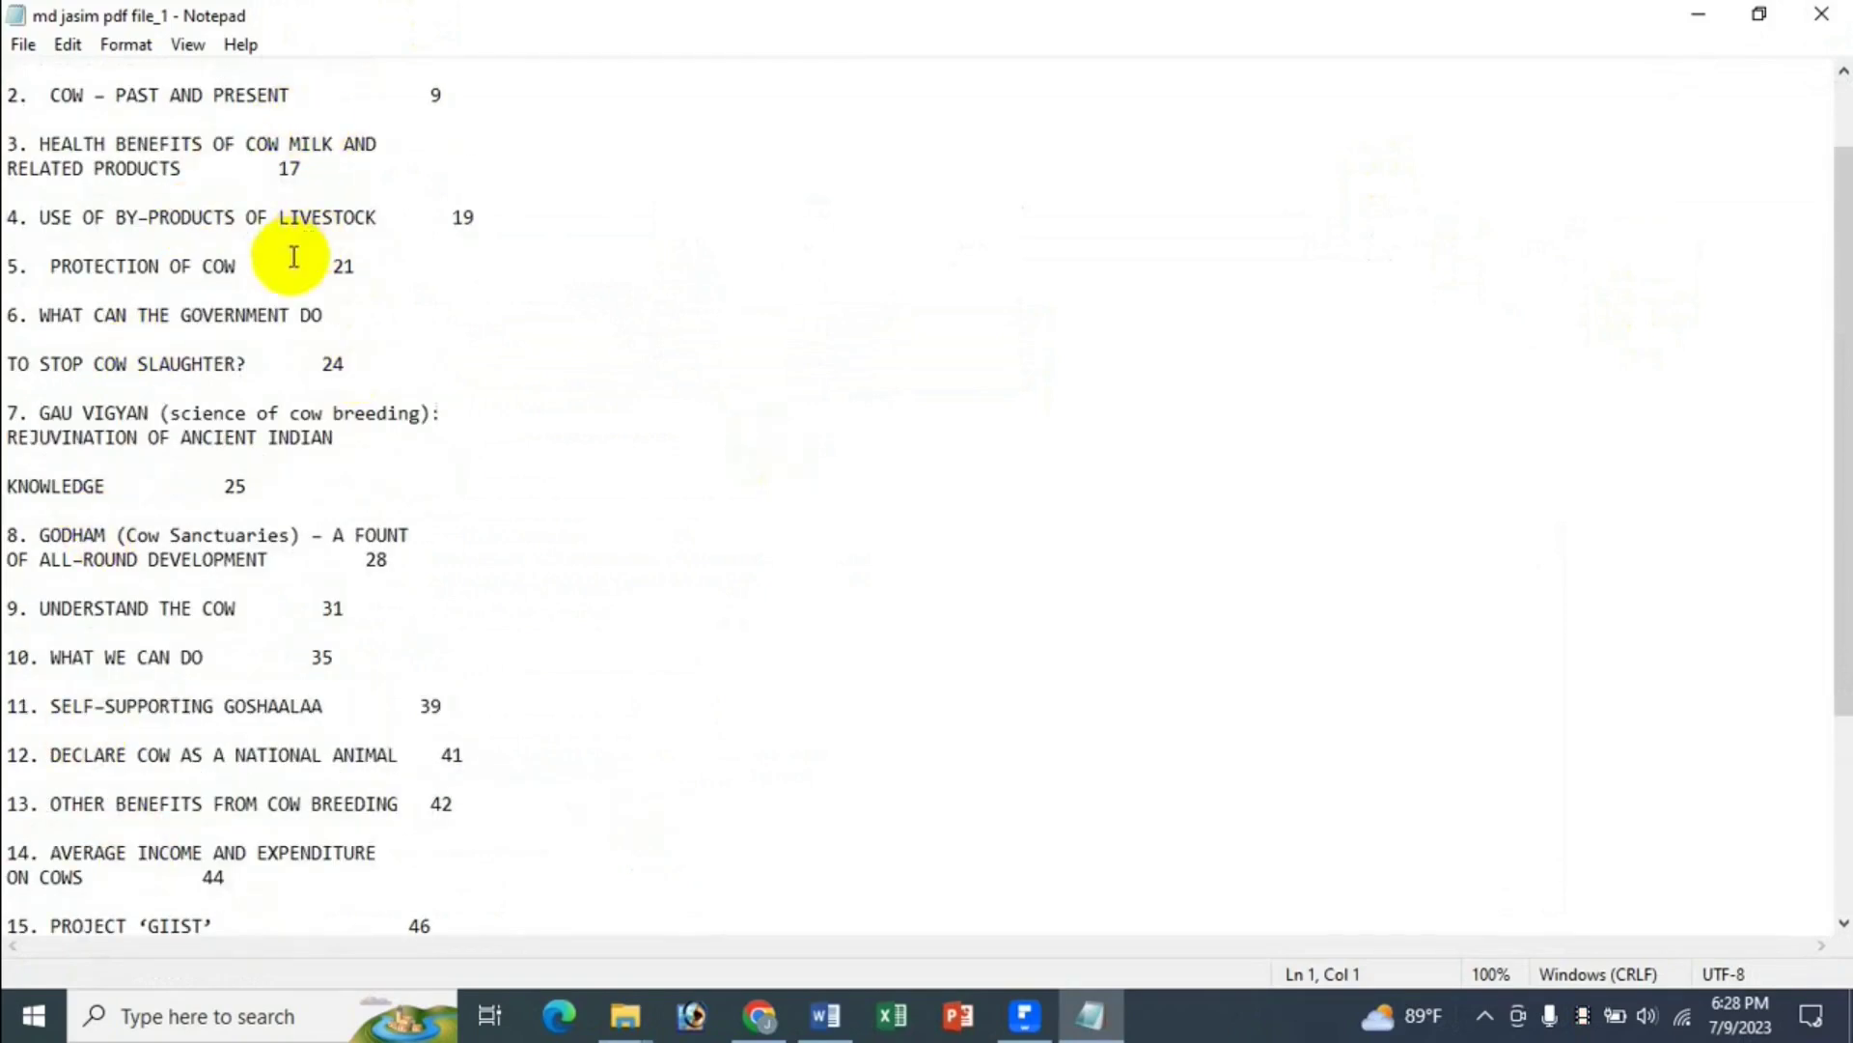
pyautogui.scroll(-4, 293, 257)
pyautogui.scroll(4, 294, 257)
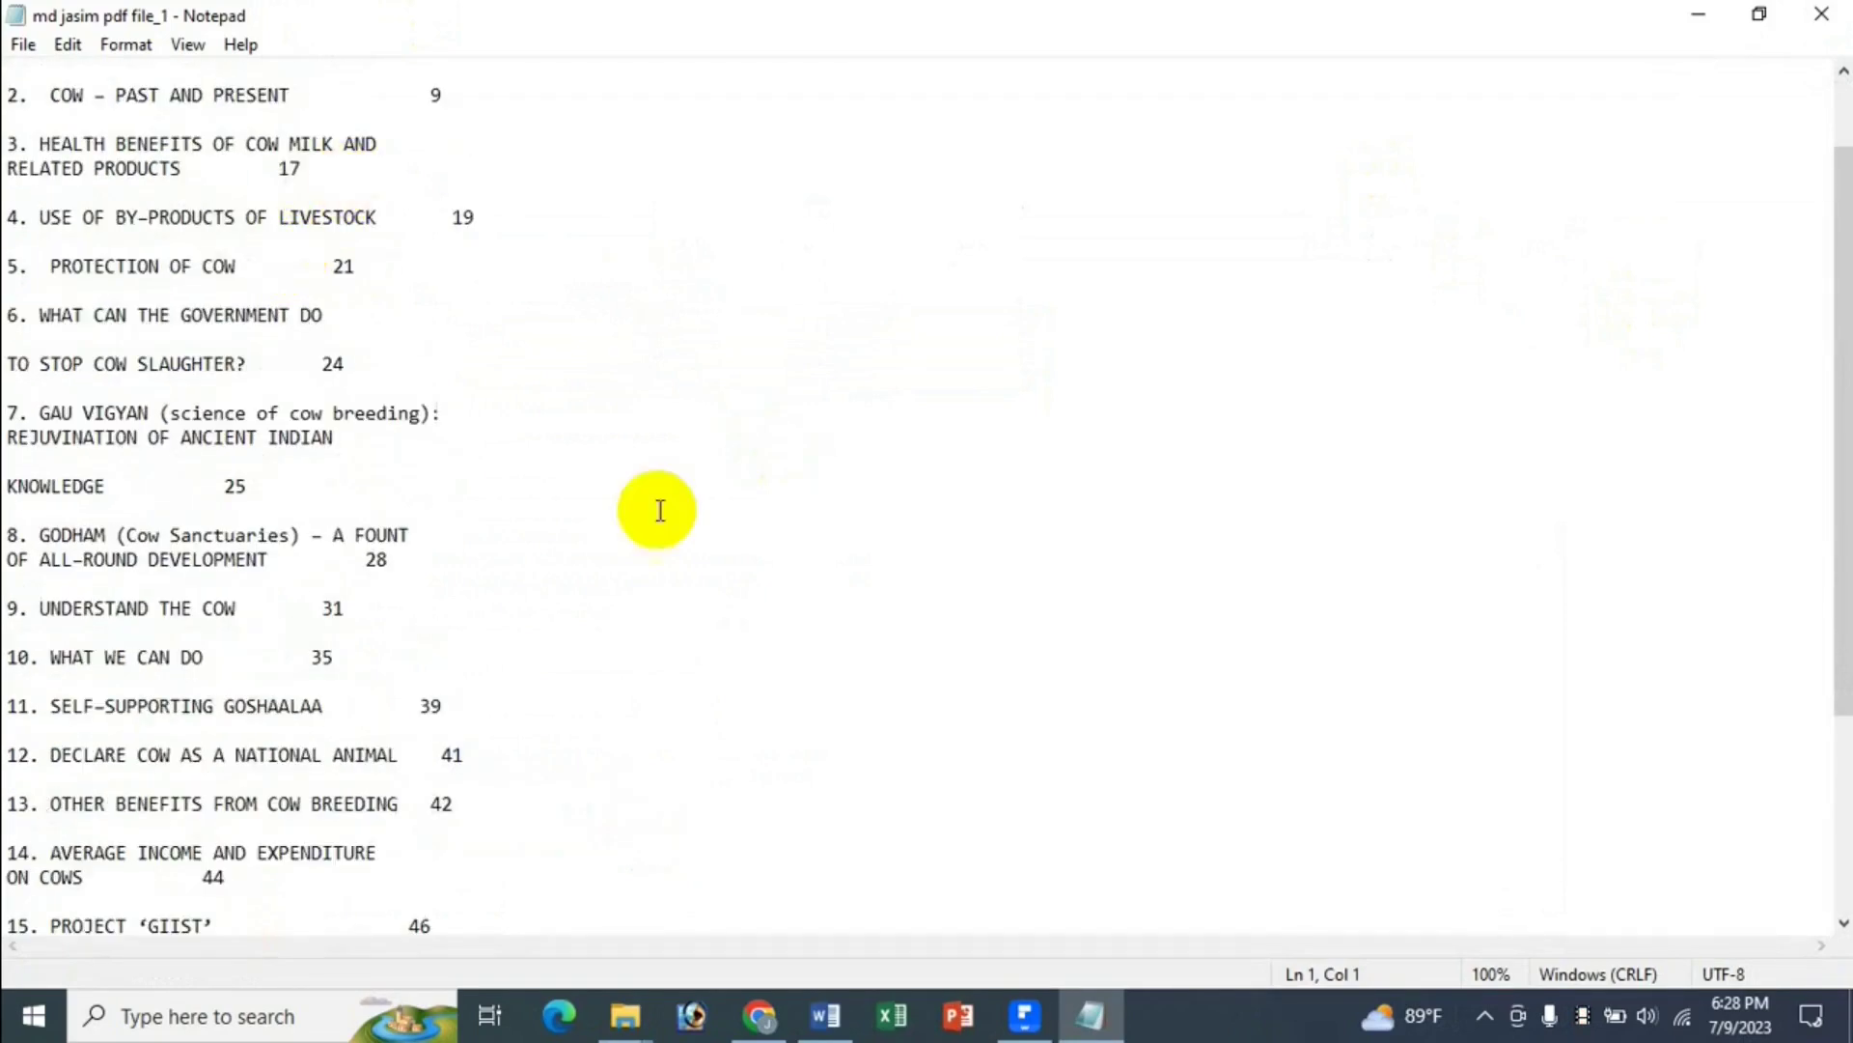
pyautogui.click(1025, 1015)
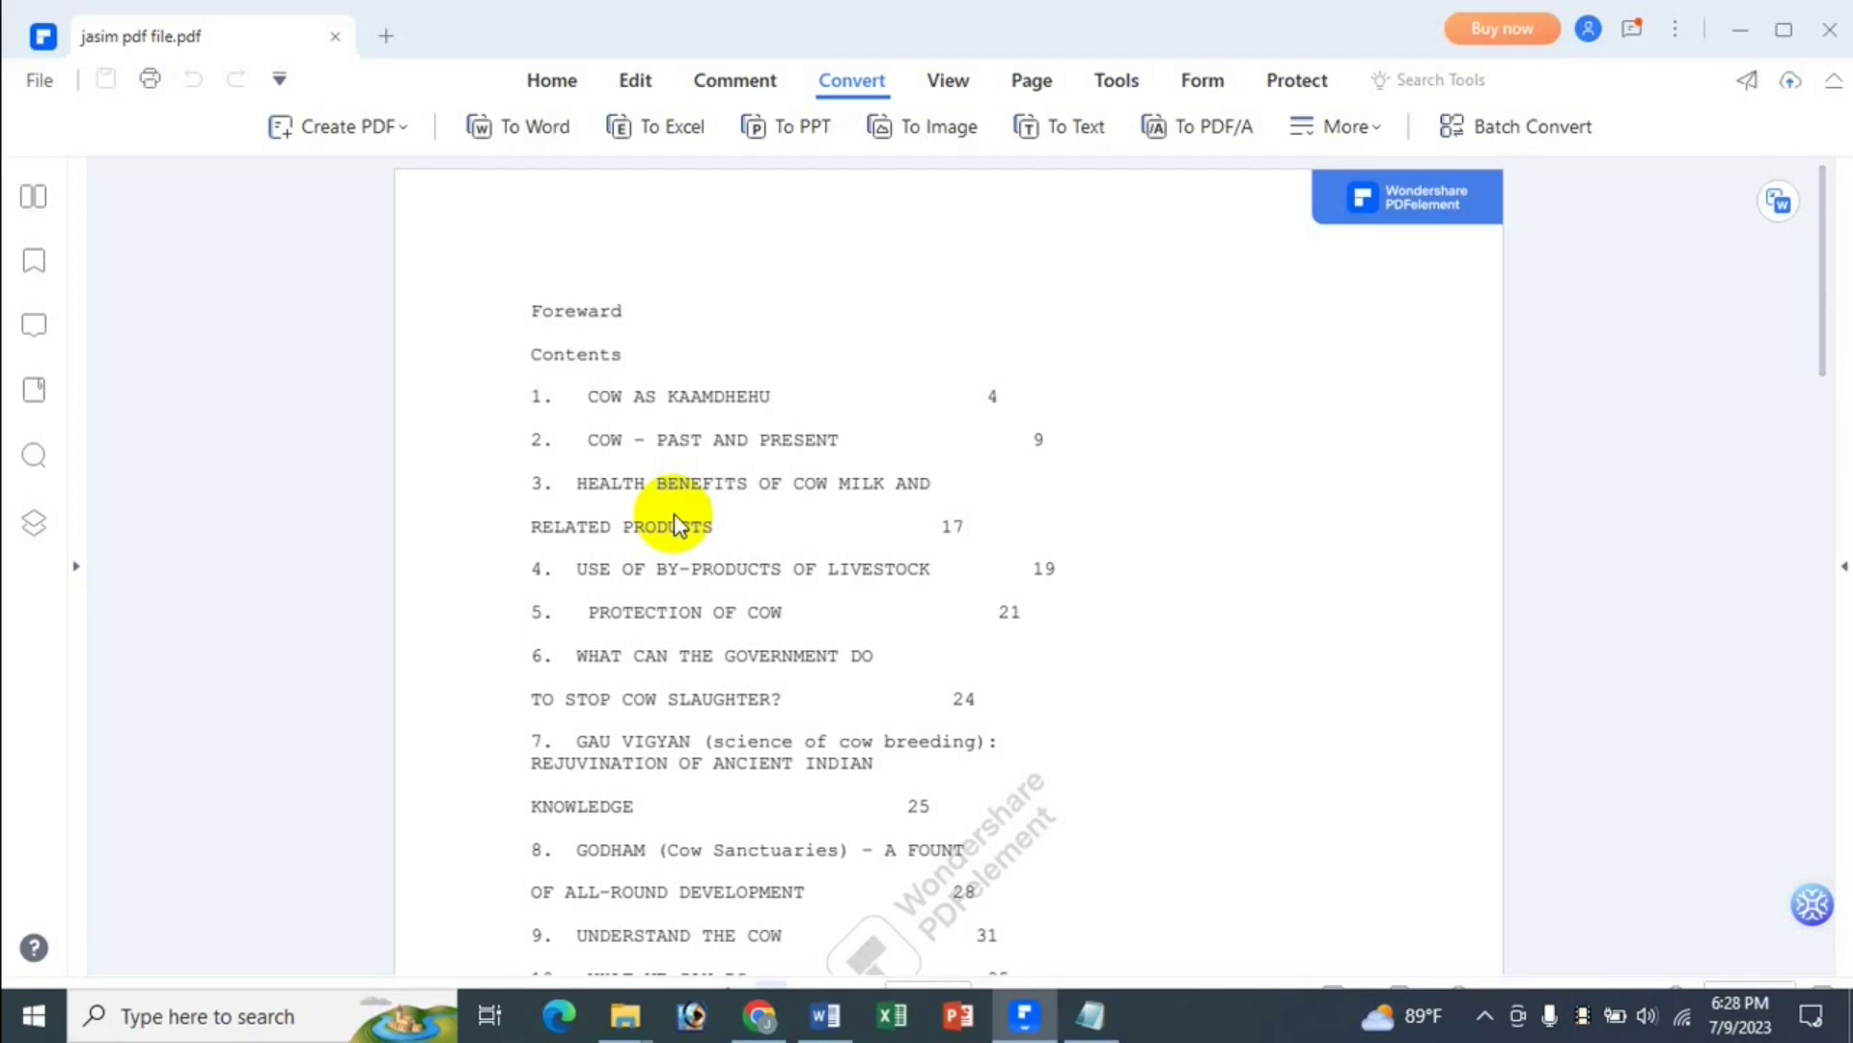
# - Switch to Google Chrome, search Google for hipdf in a new tab, and follow the HiPDF result
pyautogui.click(758, 1028)
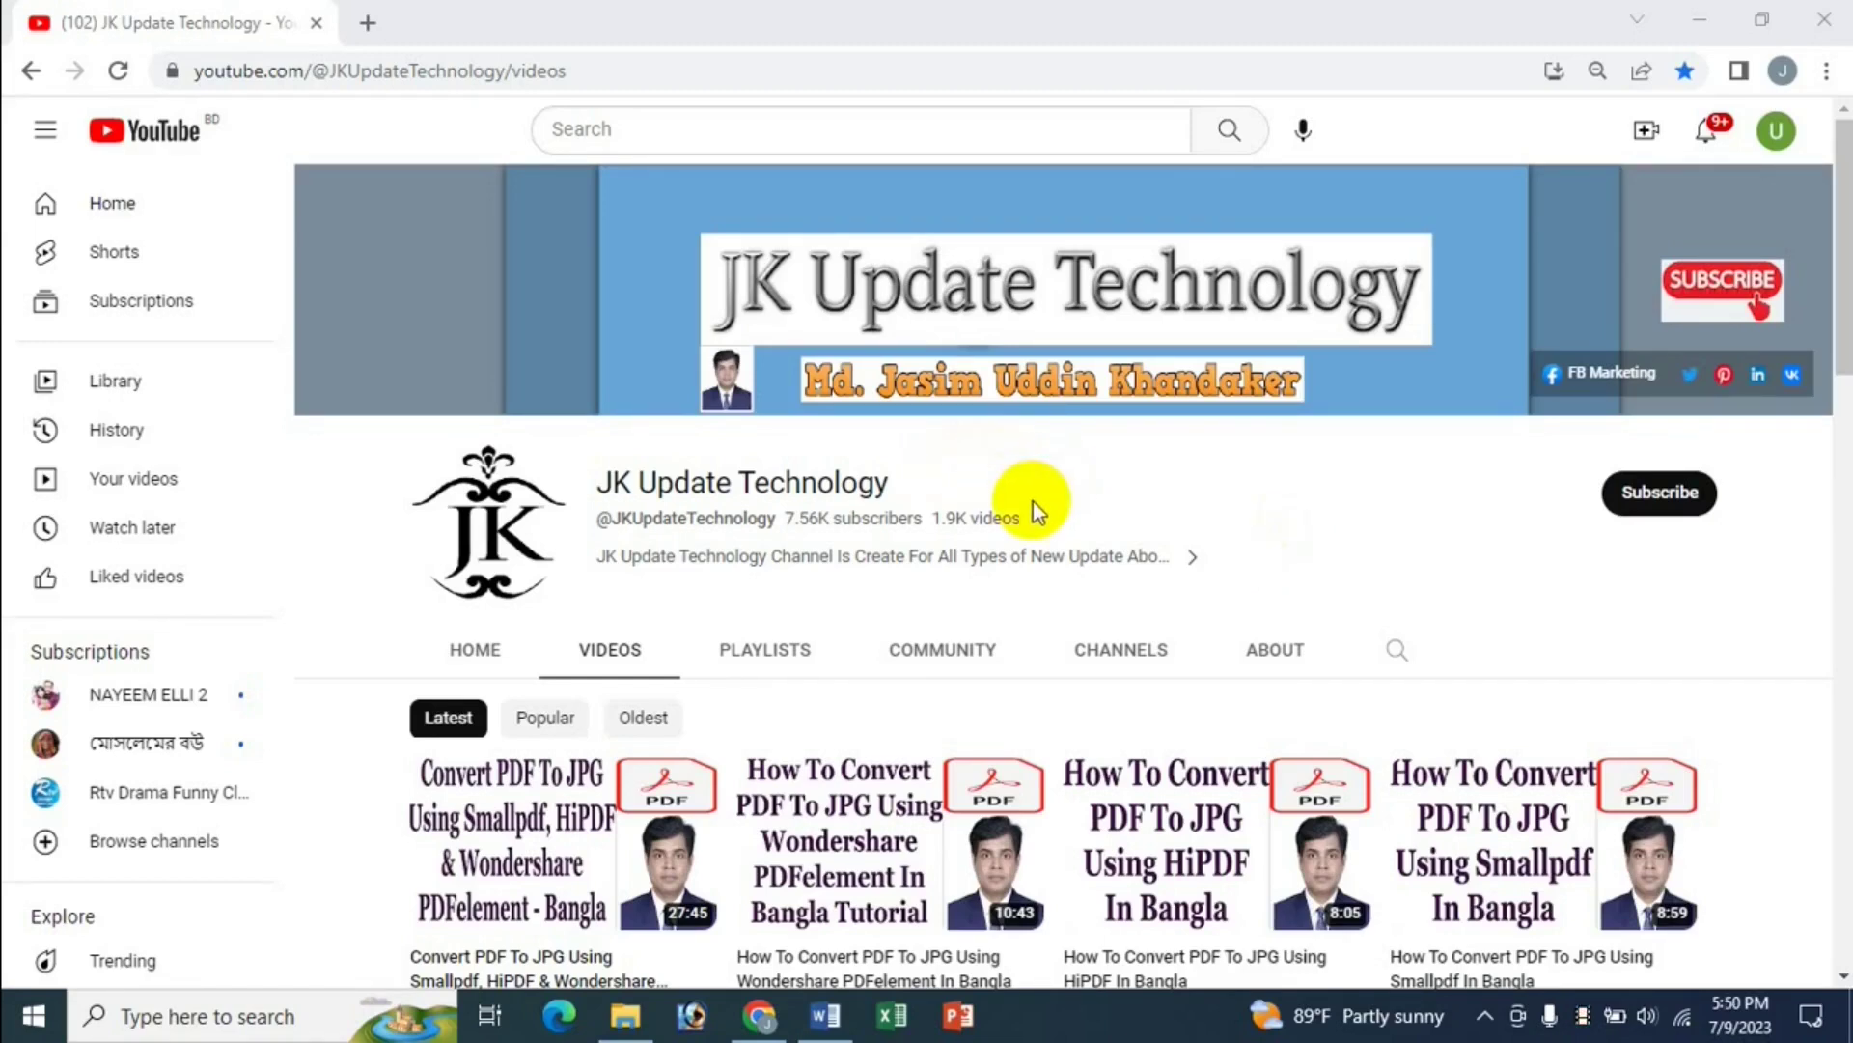
pyautogui.click(373, 23)
pyautogui.click(819, 526)
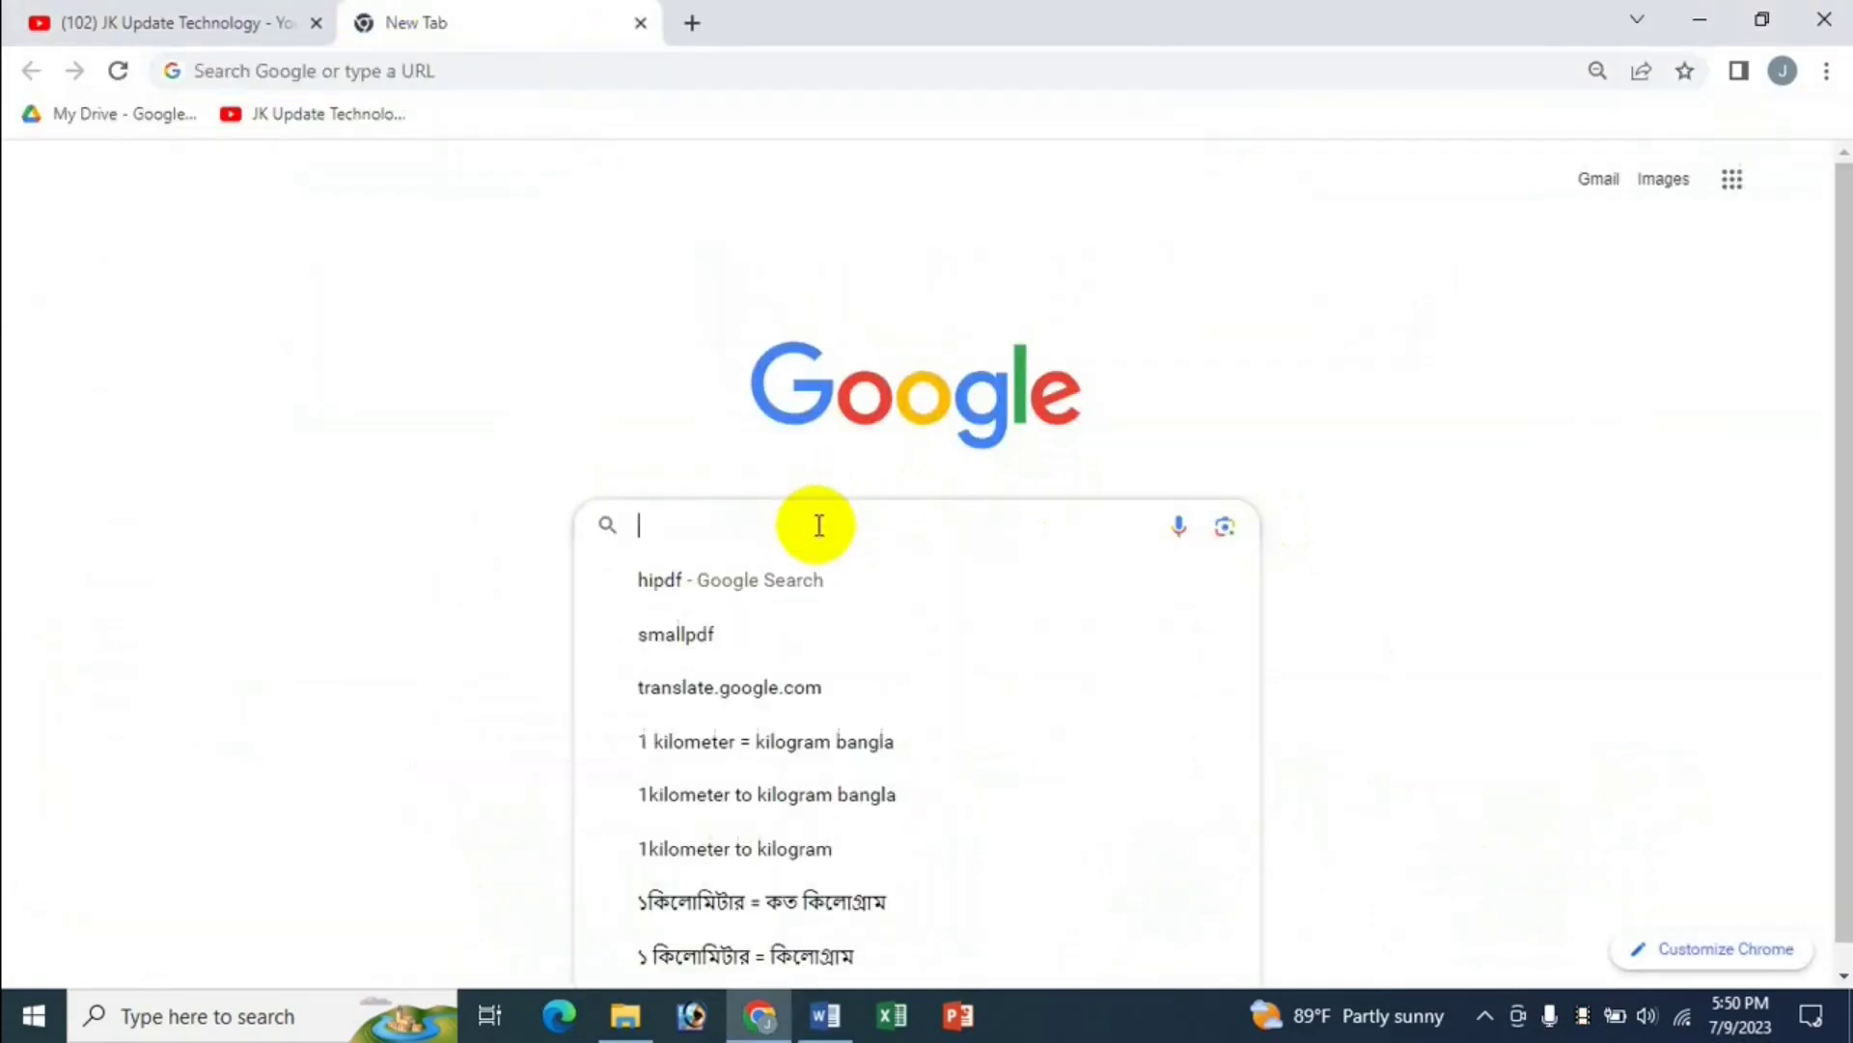
pyautogui.write('hipdf')
pyautogui.press('Return')
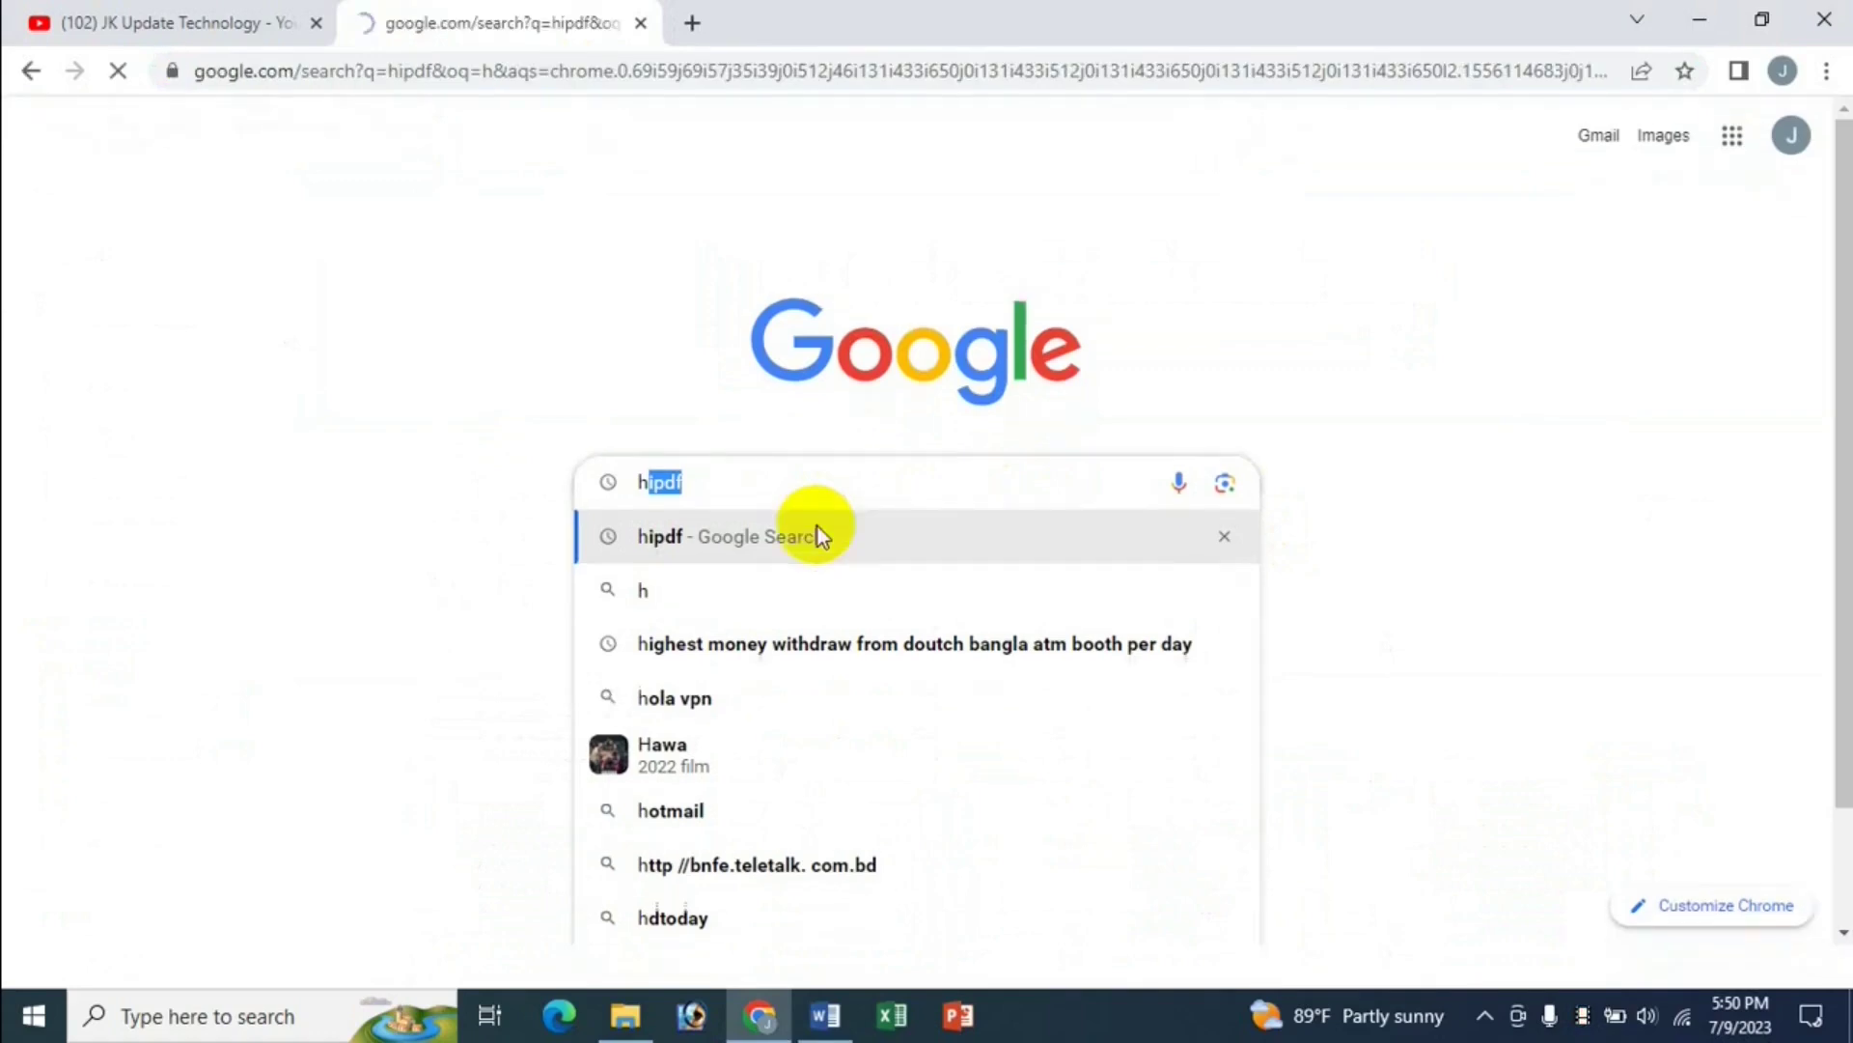
pyautogui.click(289, 439)
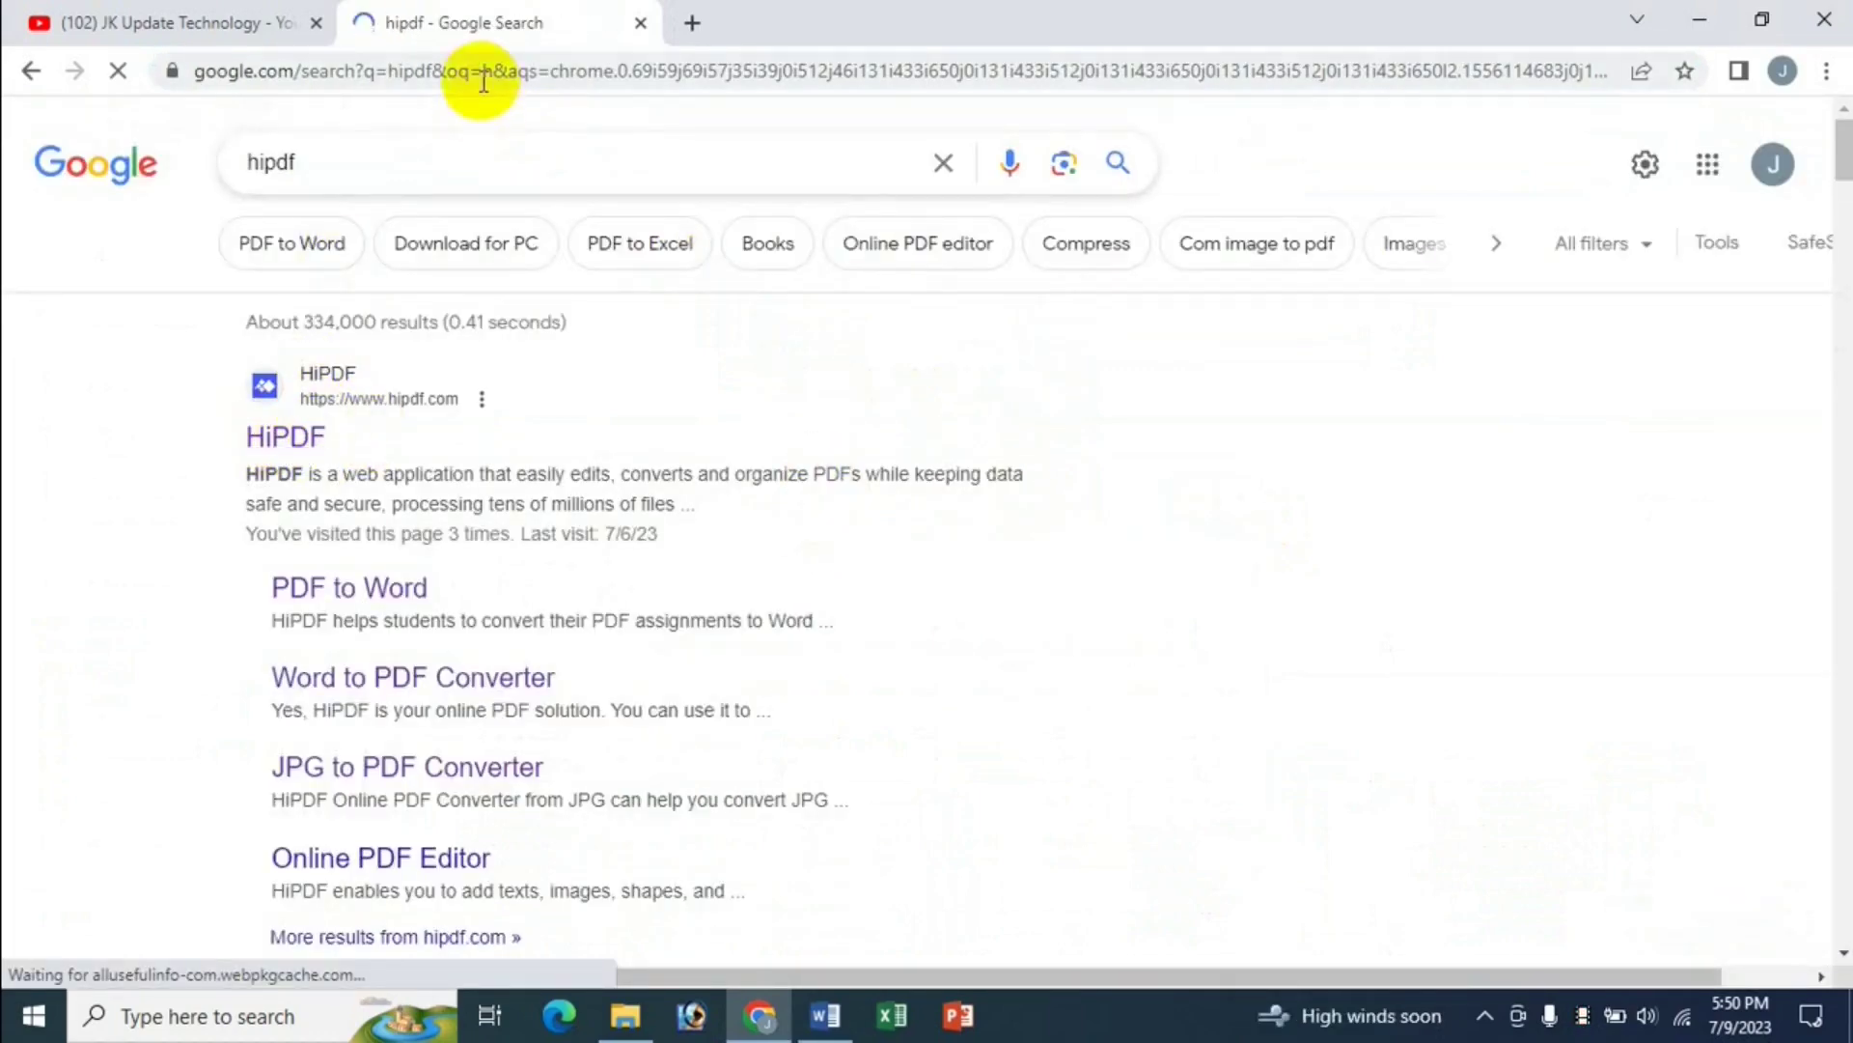
# - Go directly to hipdf.com and dismiss the special offer for free cloud storage
pyautogui.click(902, 85)
pyautogui.write('hipdf.com')
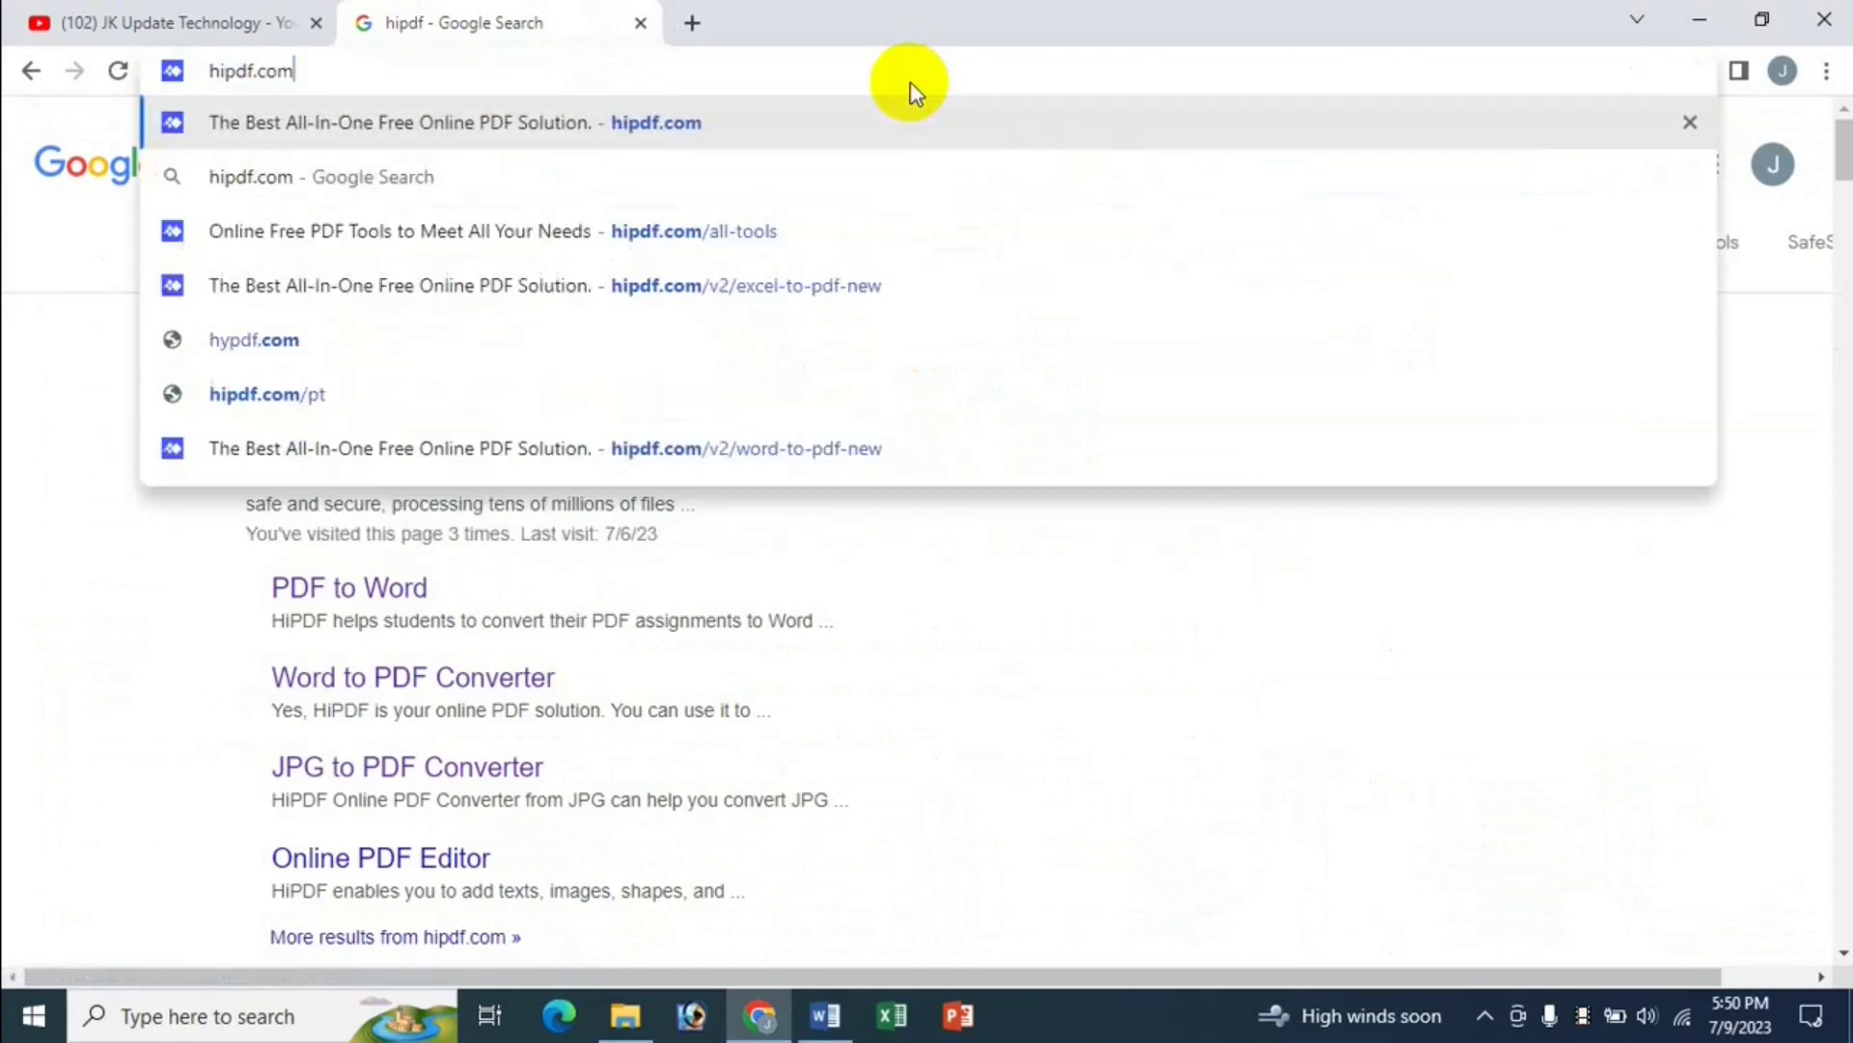
pyautogui.press('Return')
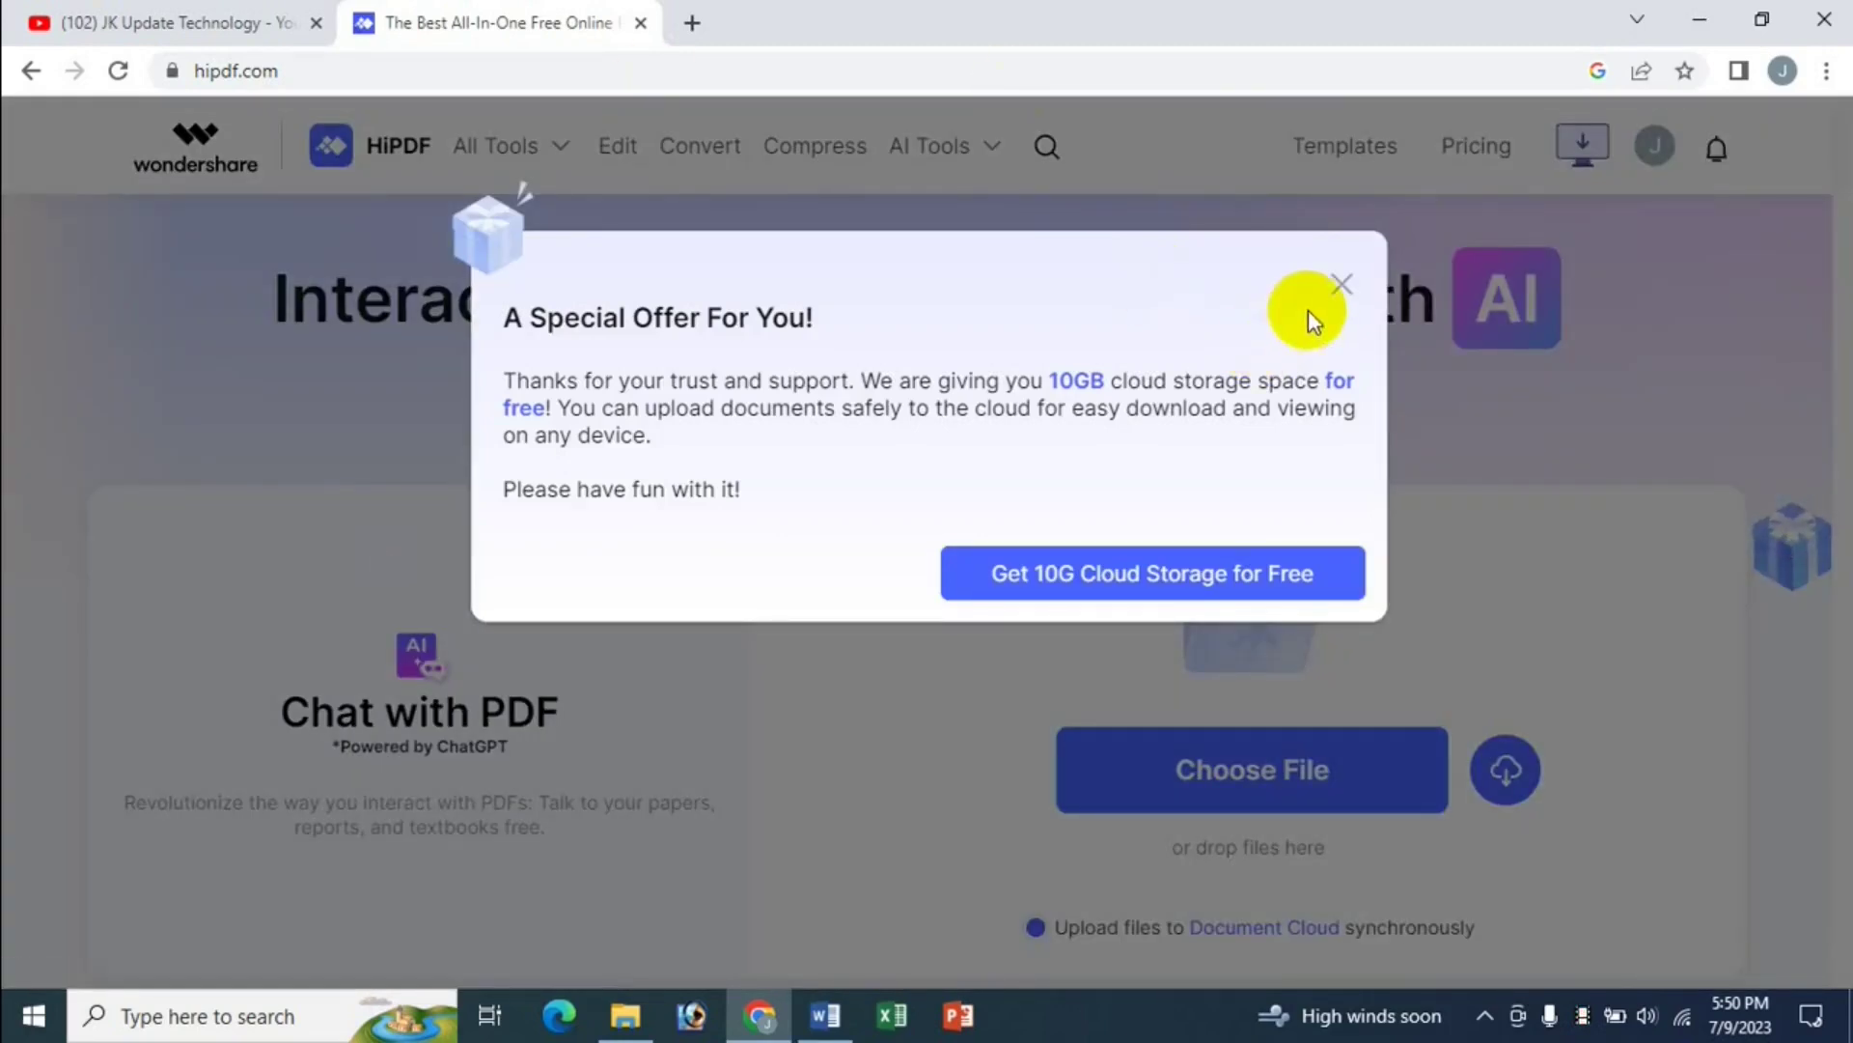
pyautogui.click(1342, 285)
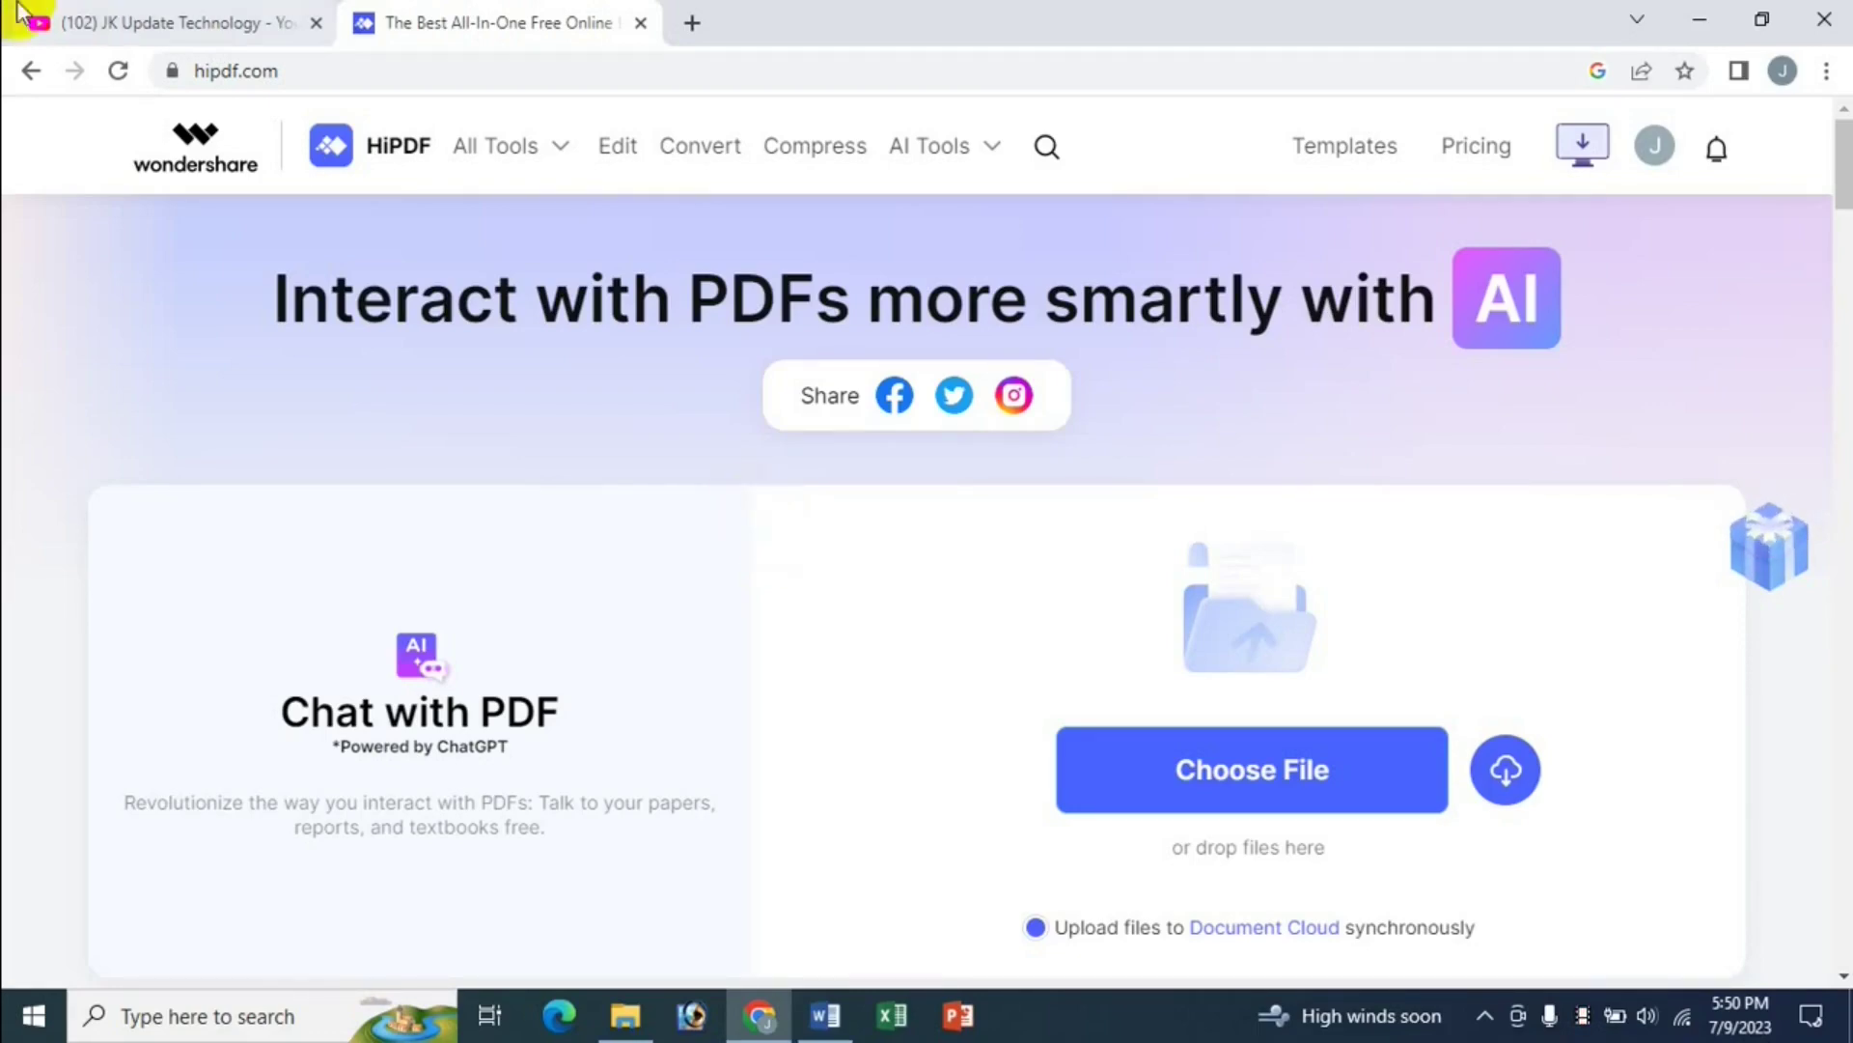
# - Look over the latest videos of the JK Update Technology YouTube channel and return to the HiPDF page
pyautogui.click(74, 21)
pyautogui.scroll(-4, 1521, 526)
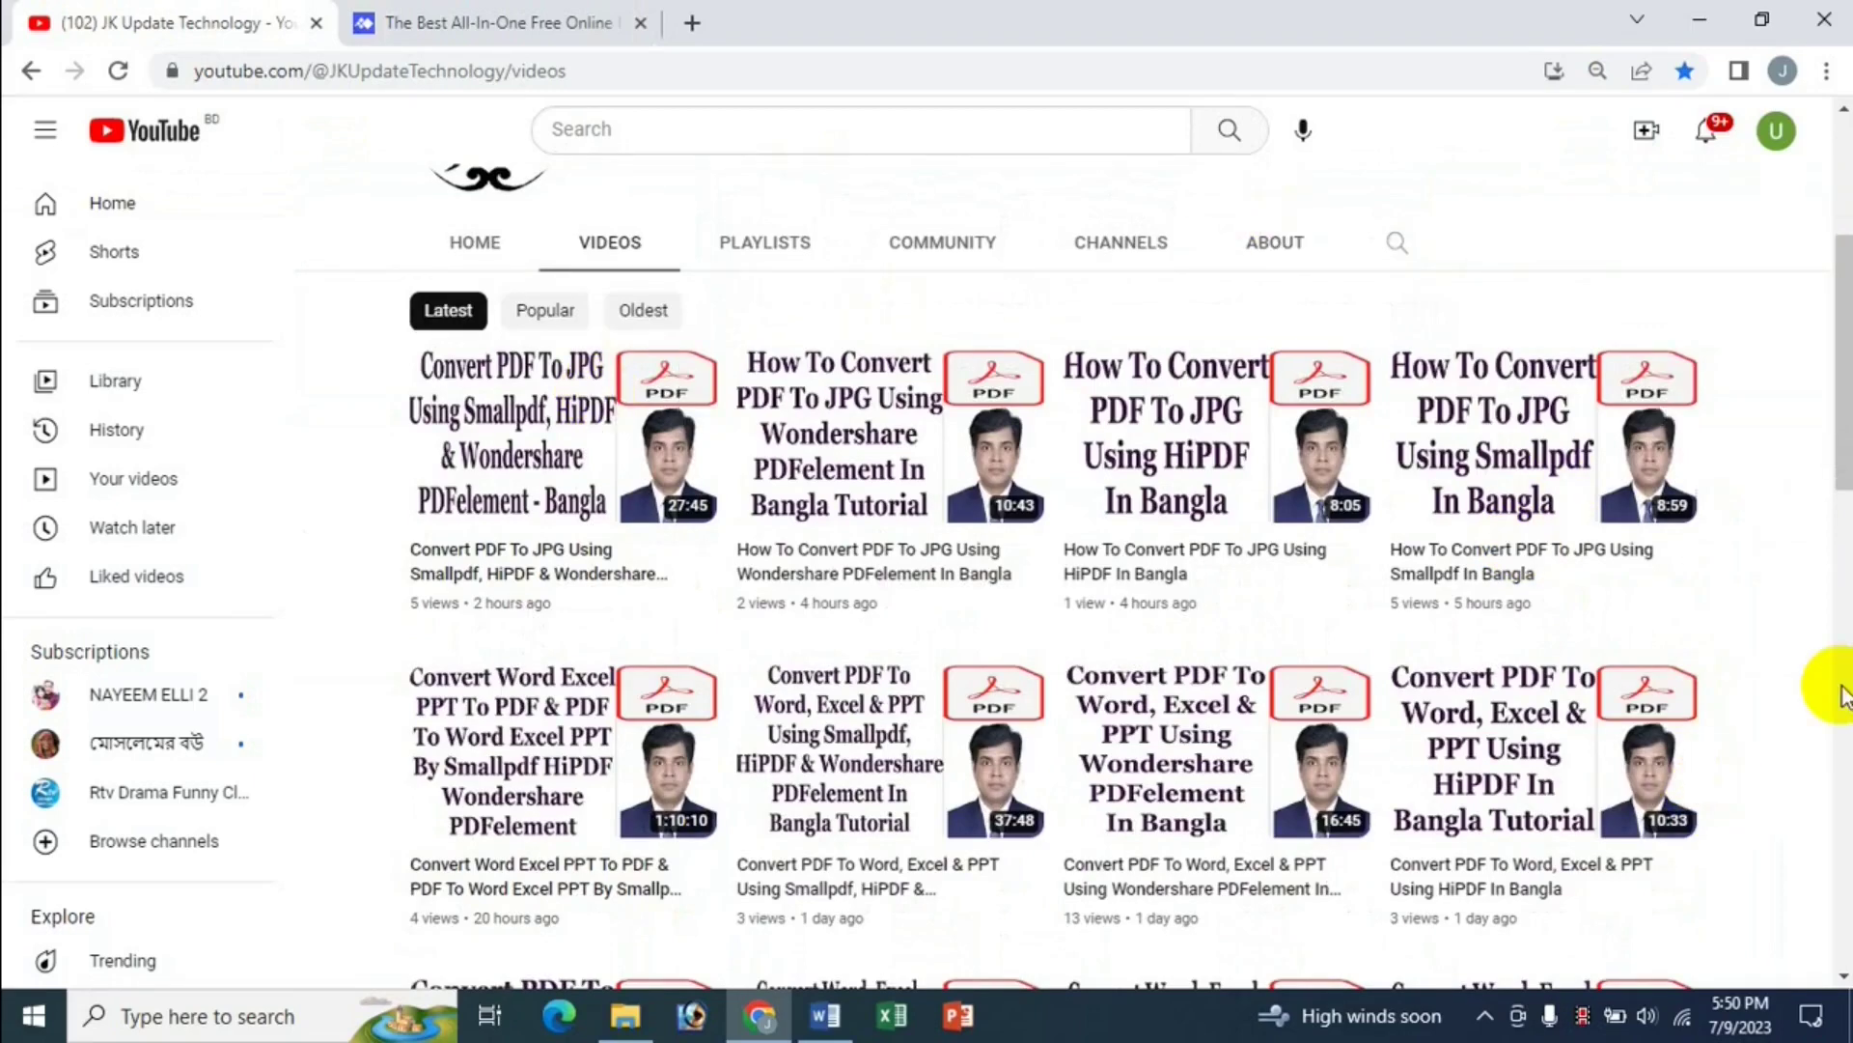
pyautogui.scroll(4, 1839, 691)
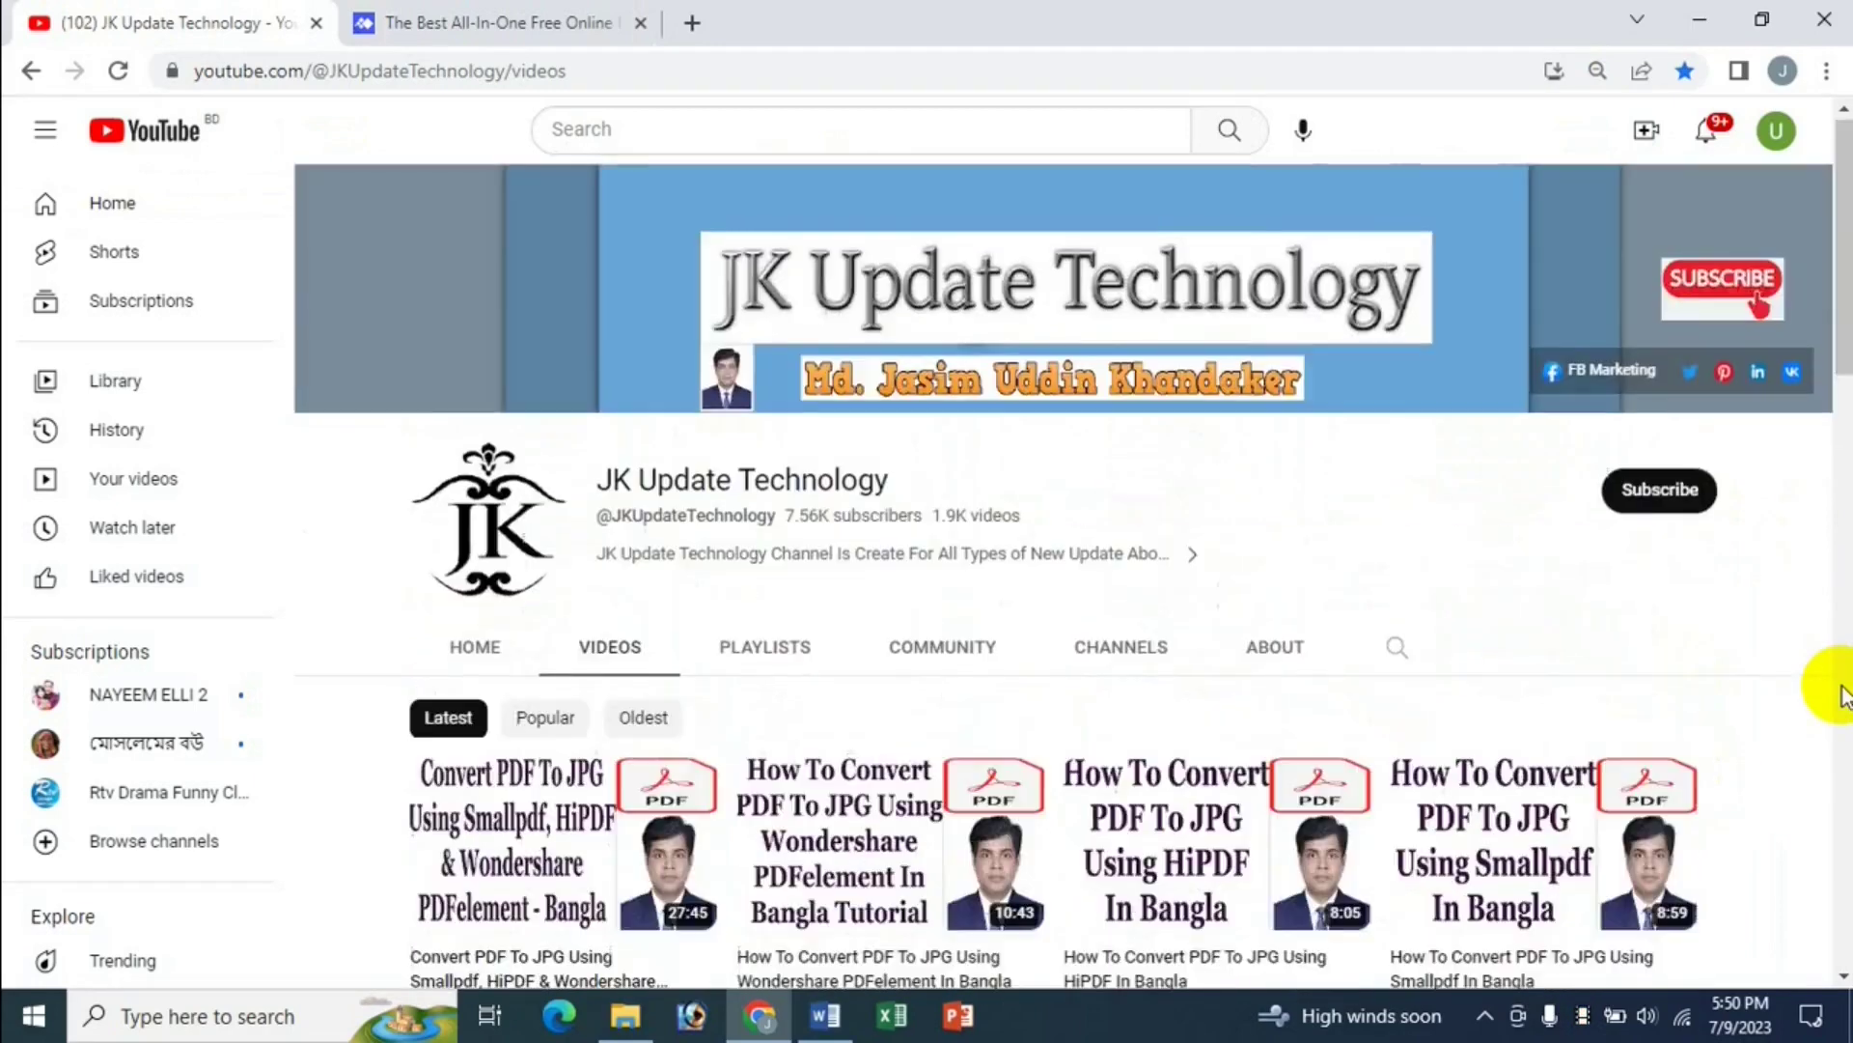
pyautogui.click(473, 29)
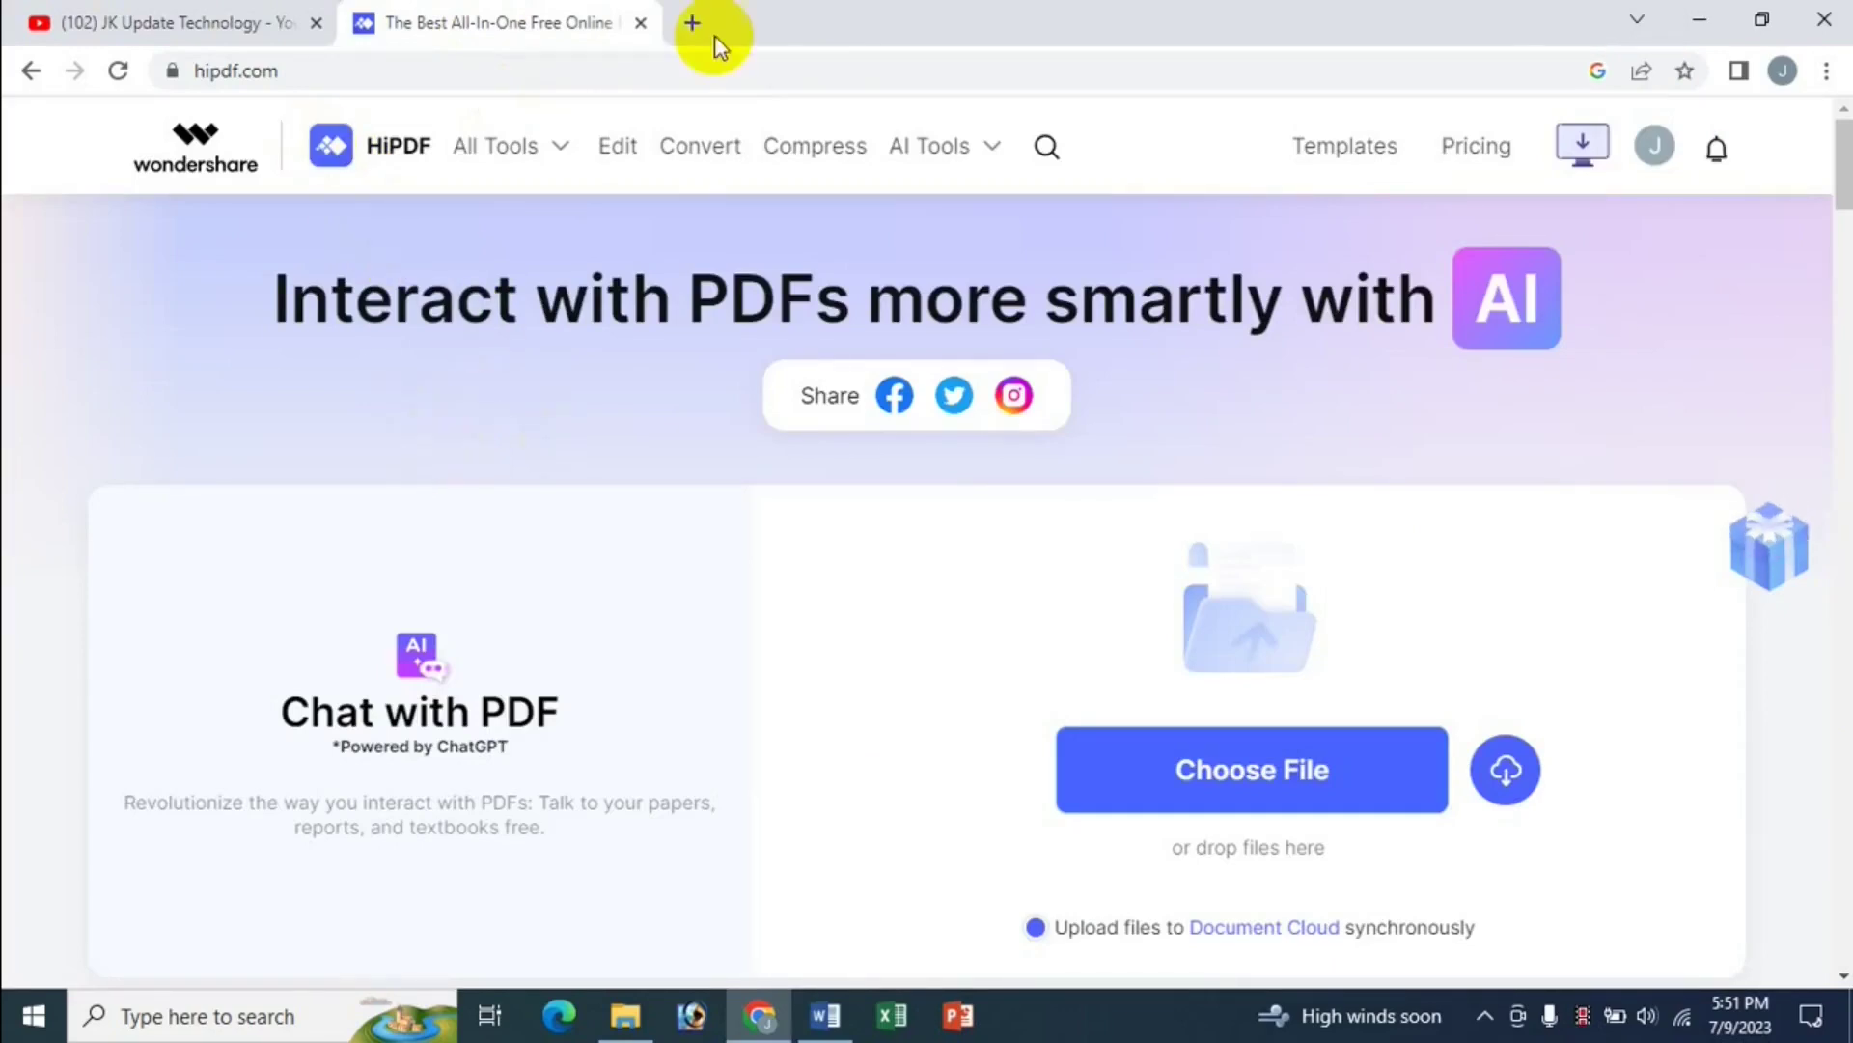
# - Find the Convert to PDF group among HiPDF's conversion tools and open the TXT to PDF converter
pyautogui.click(711, 157)
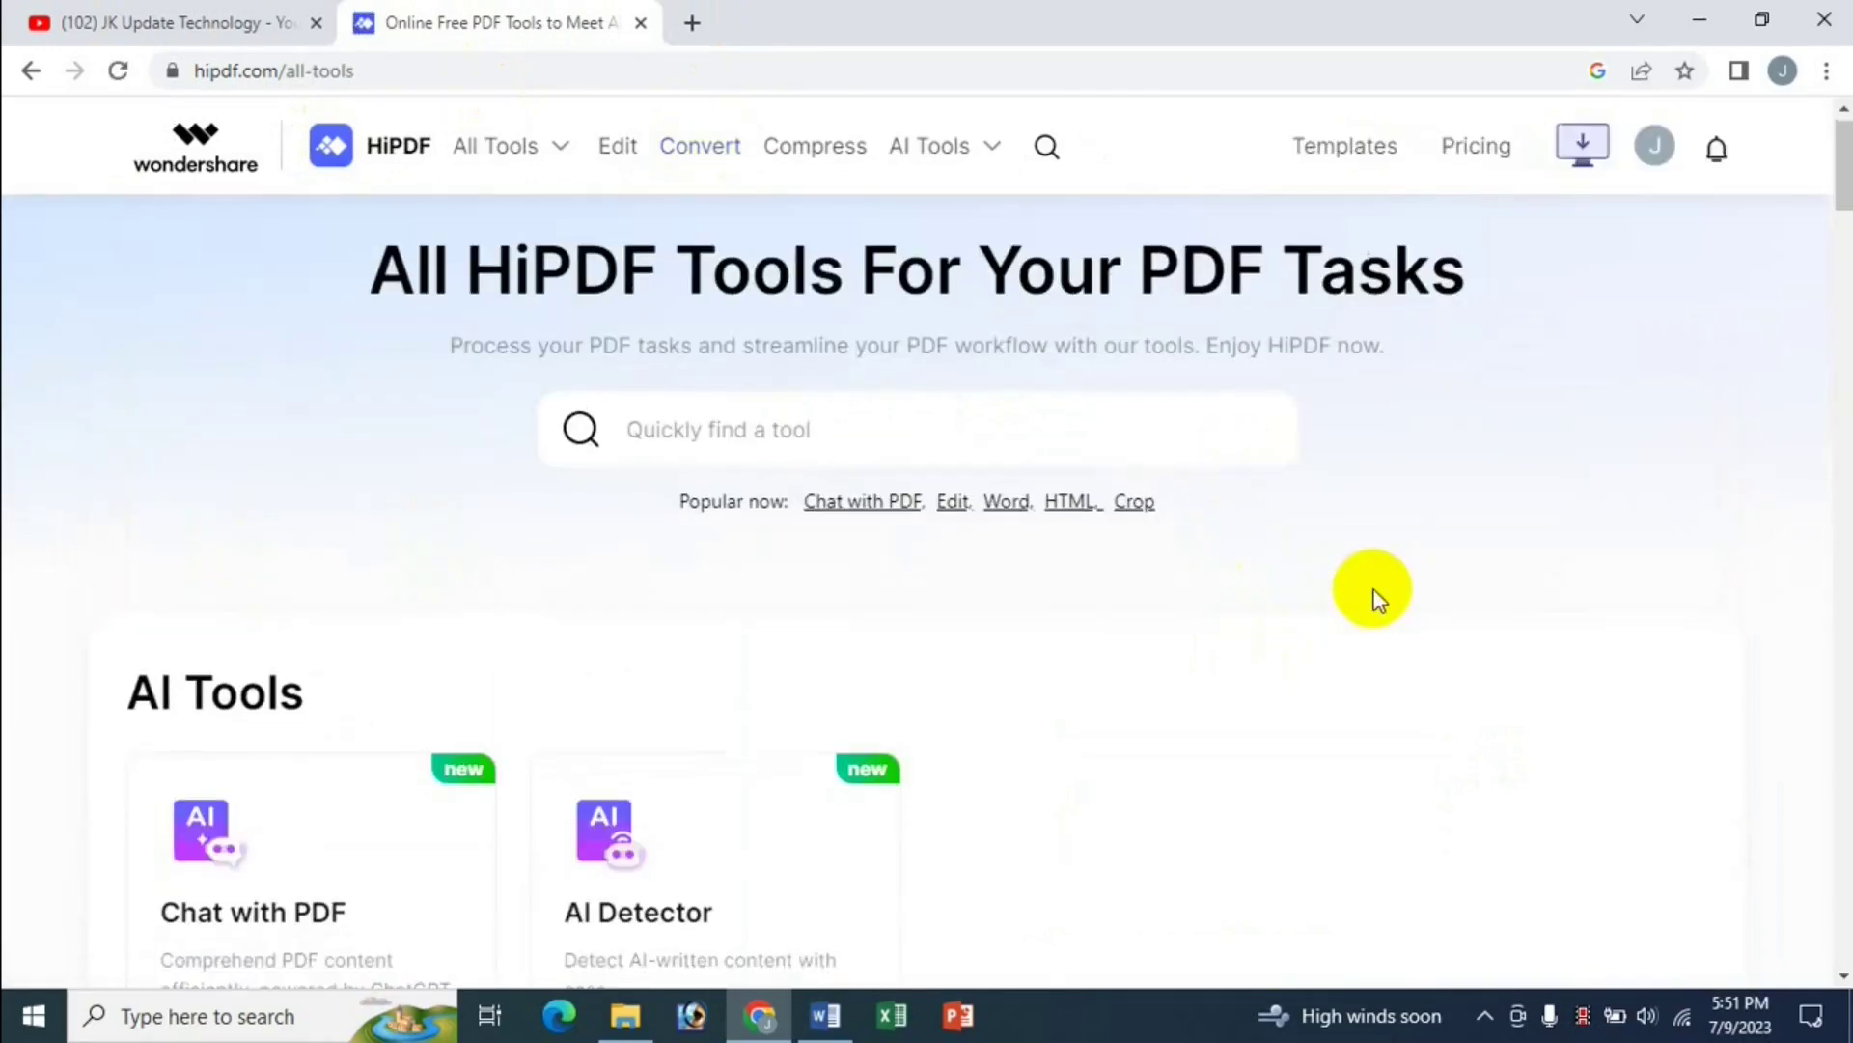
pyautogui.scroll(-8, 1474, 546)
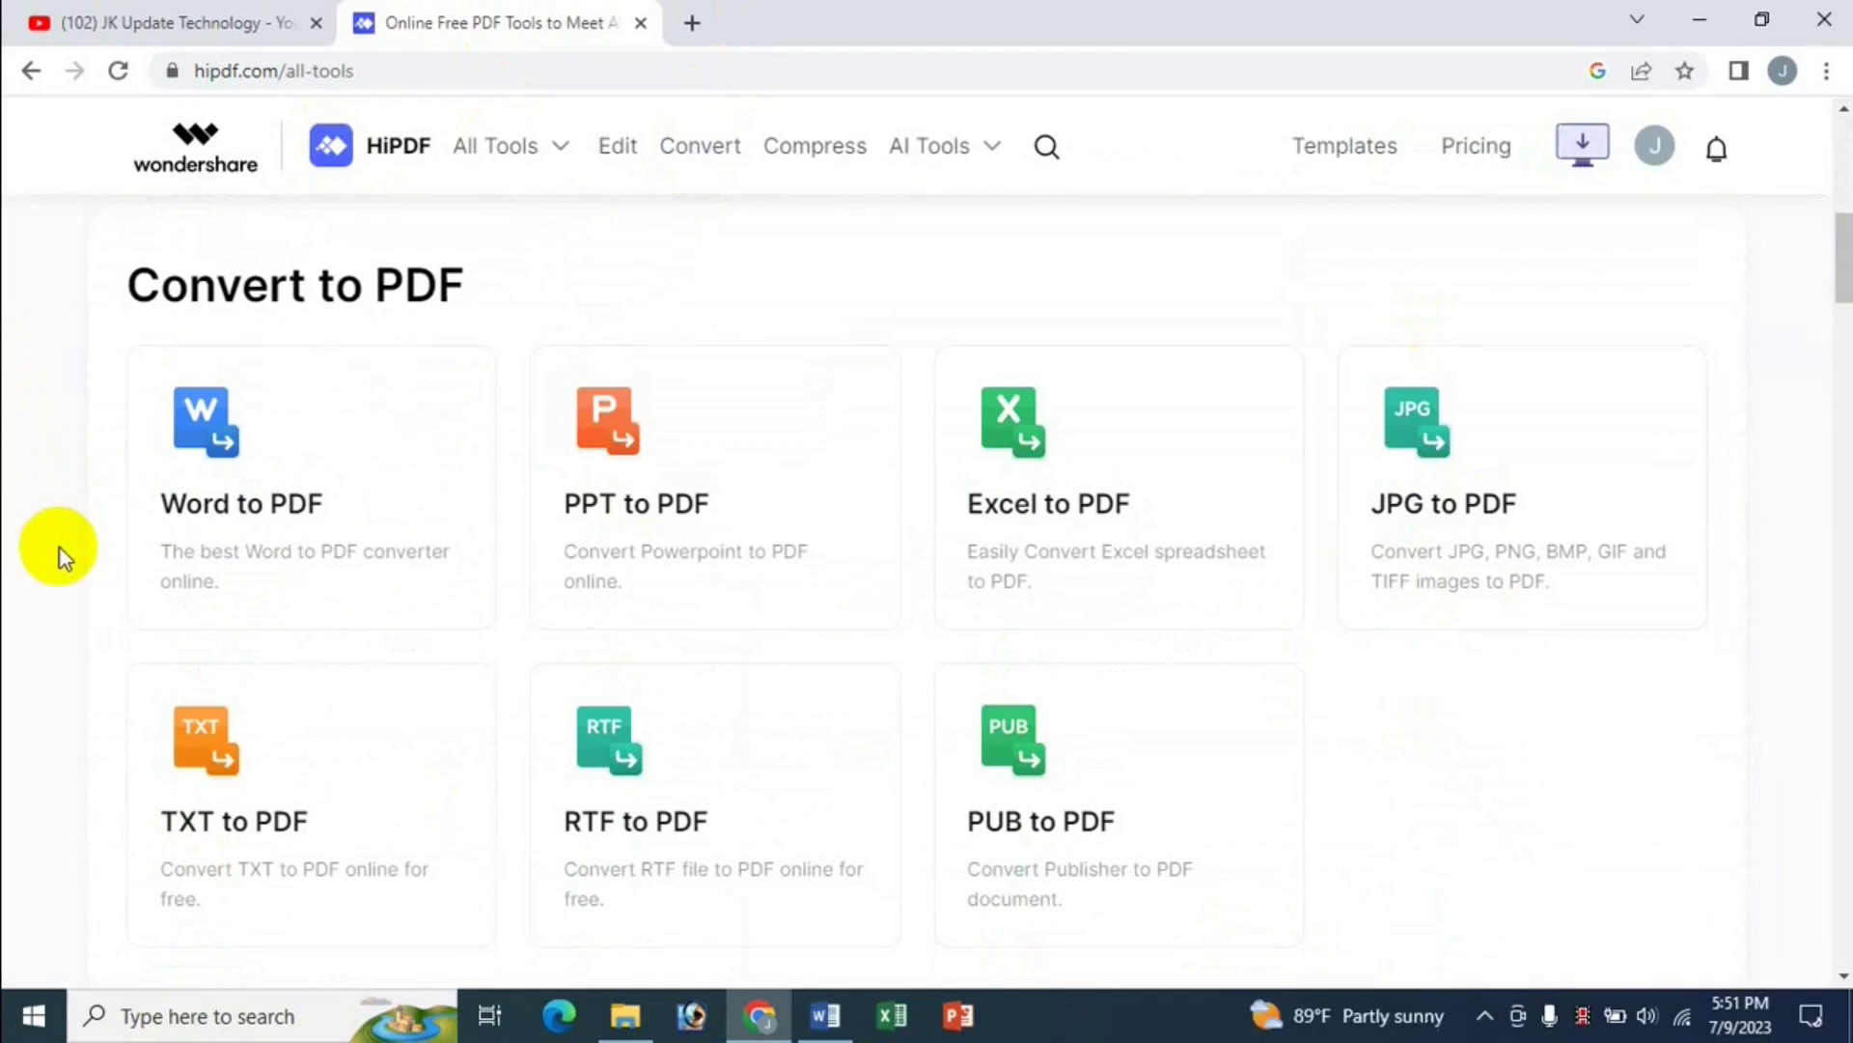
pyautogui.scroll(4, 642, 340)
pyautogui.scroll(-4, 608, 385)
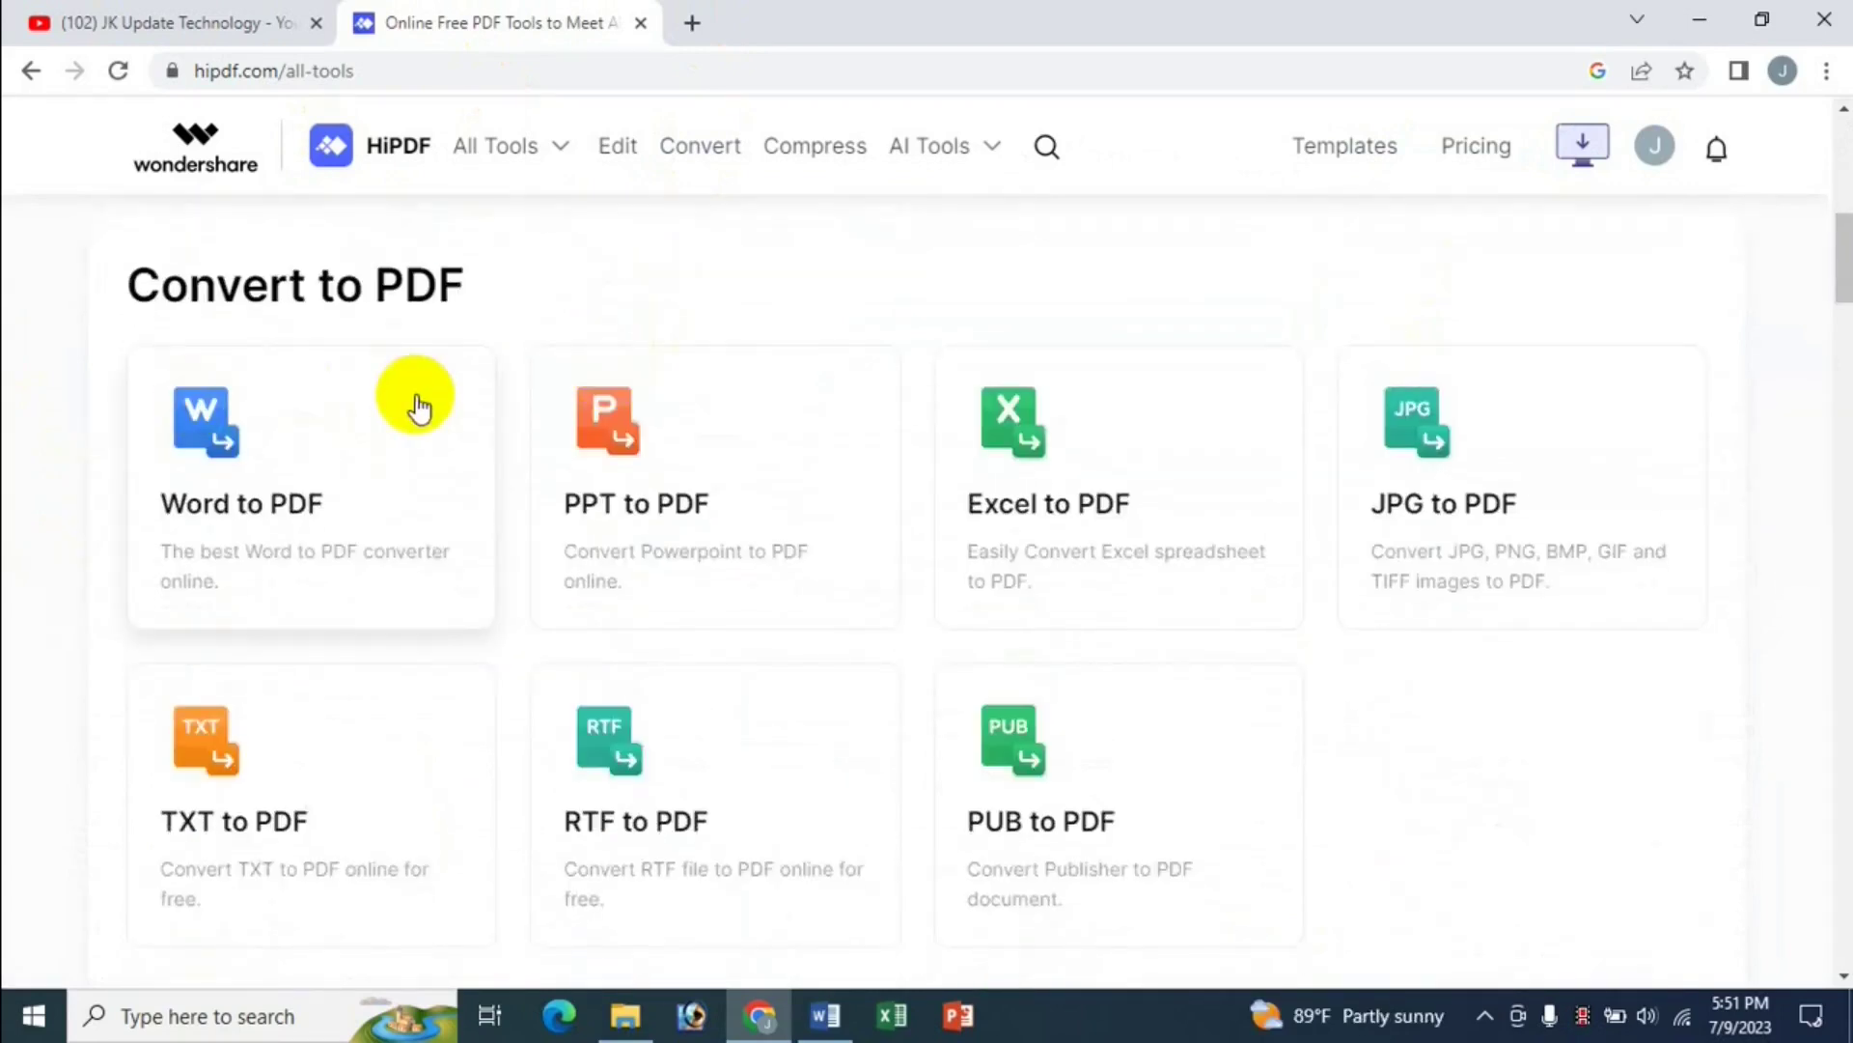
pyautogui.click(207, 787)
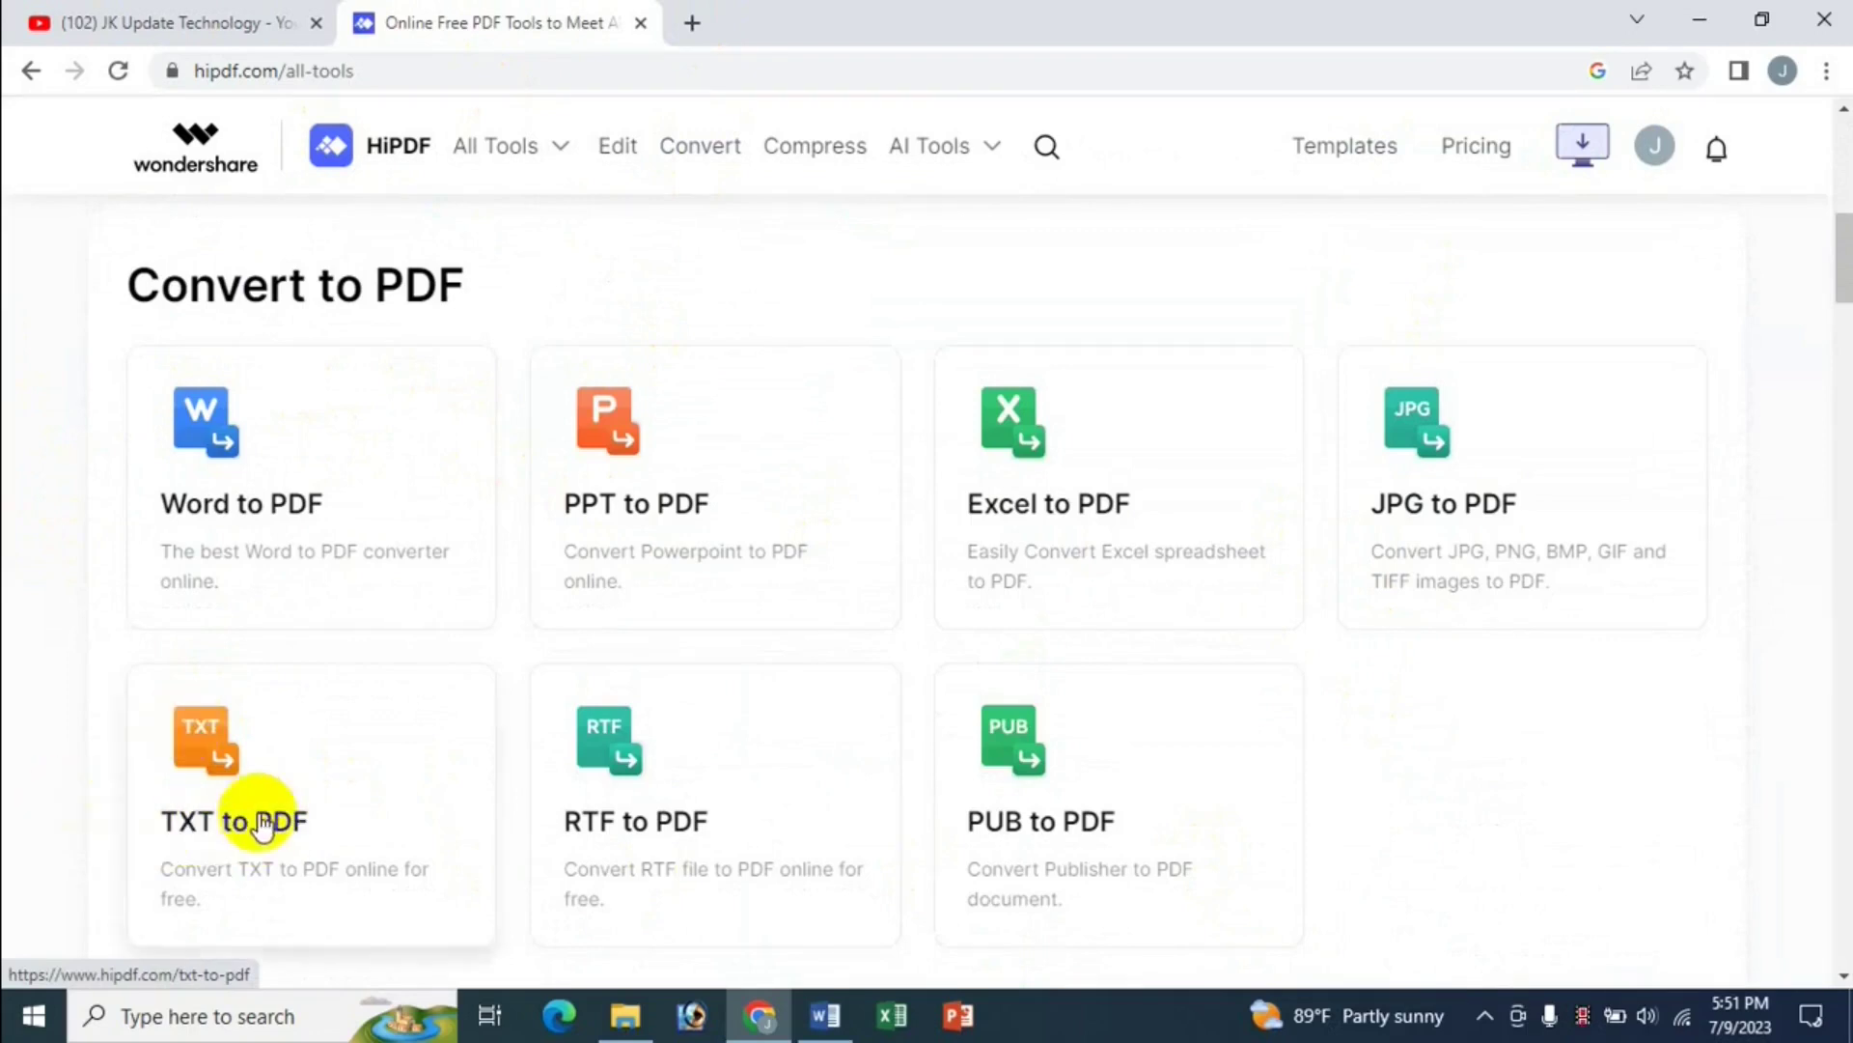
# - Reopen HiPDF's full list of PDF and image tools and find the TXT to PDF converter in the Convert to PDF group
pyautogui.click(200, 748)
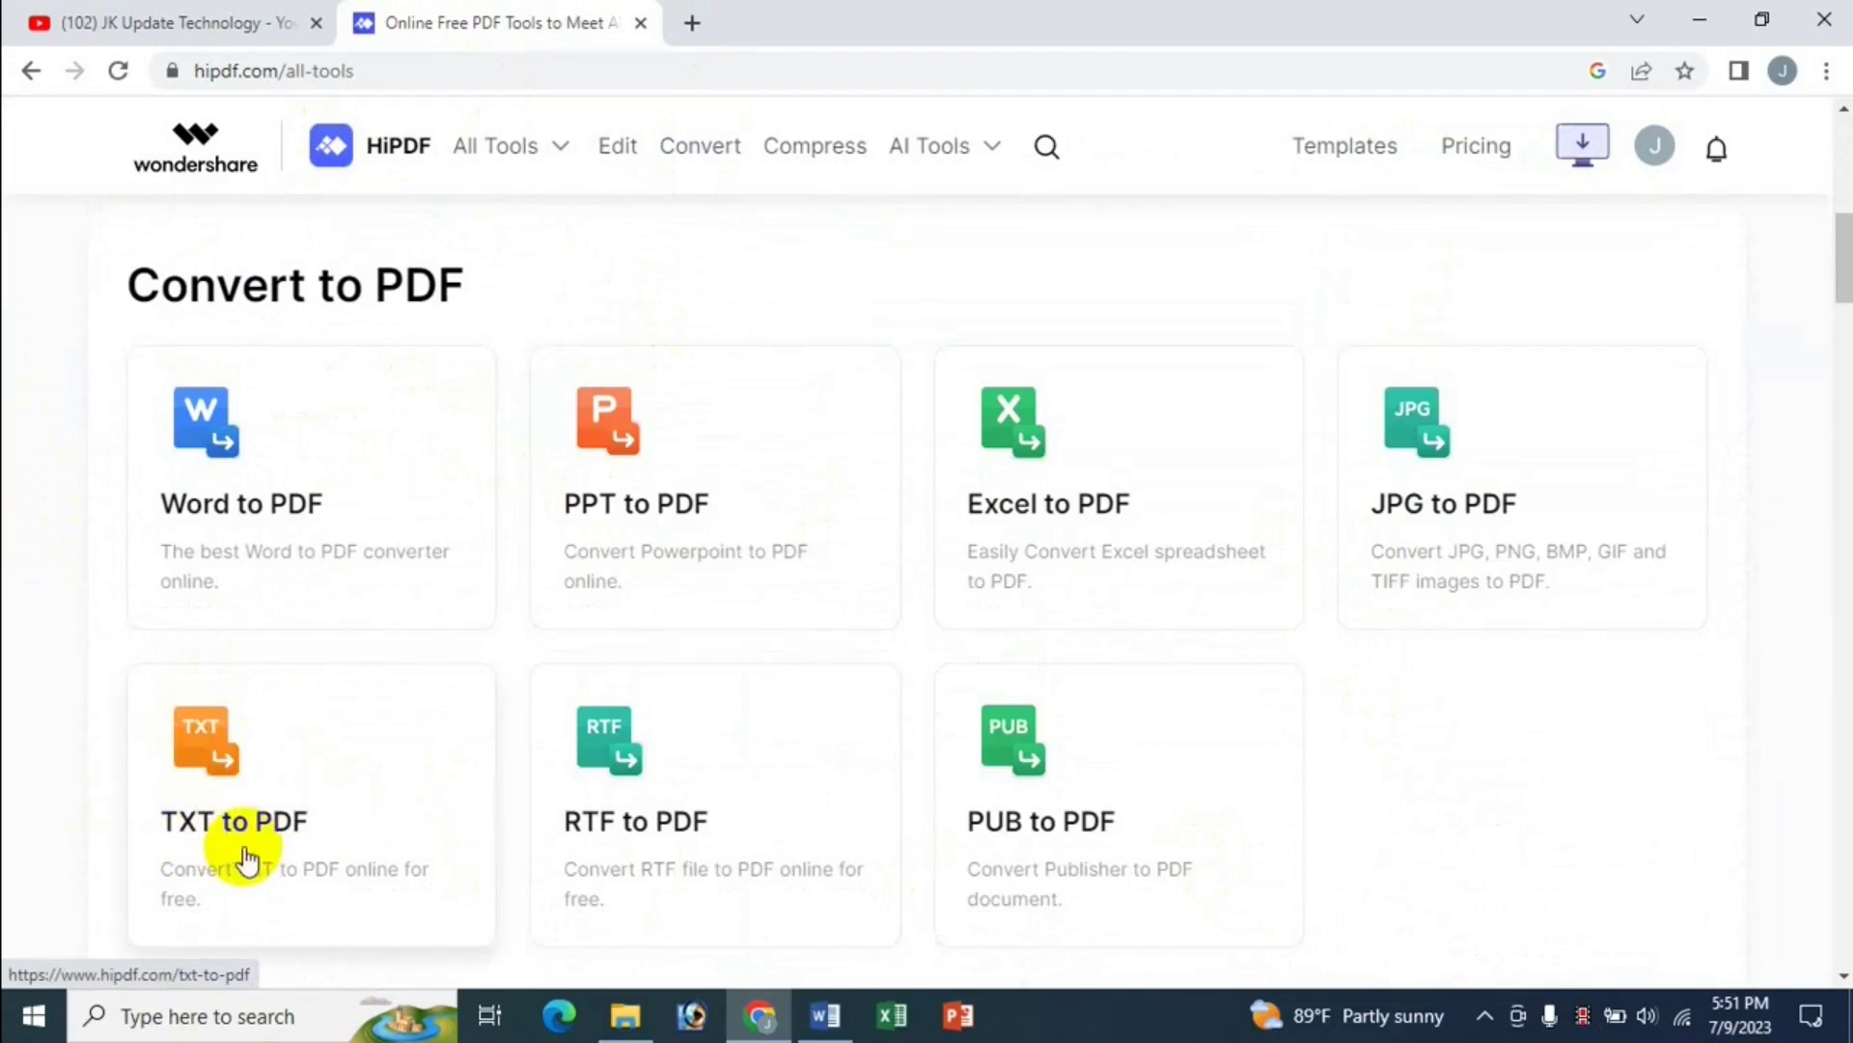
pyautogui.moveTo(538, 157)
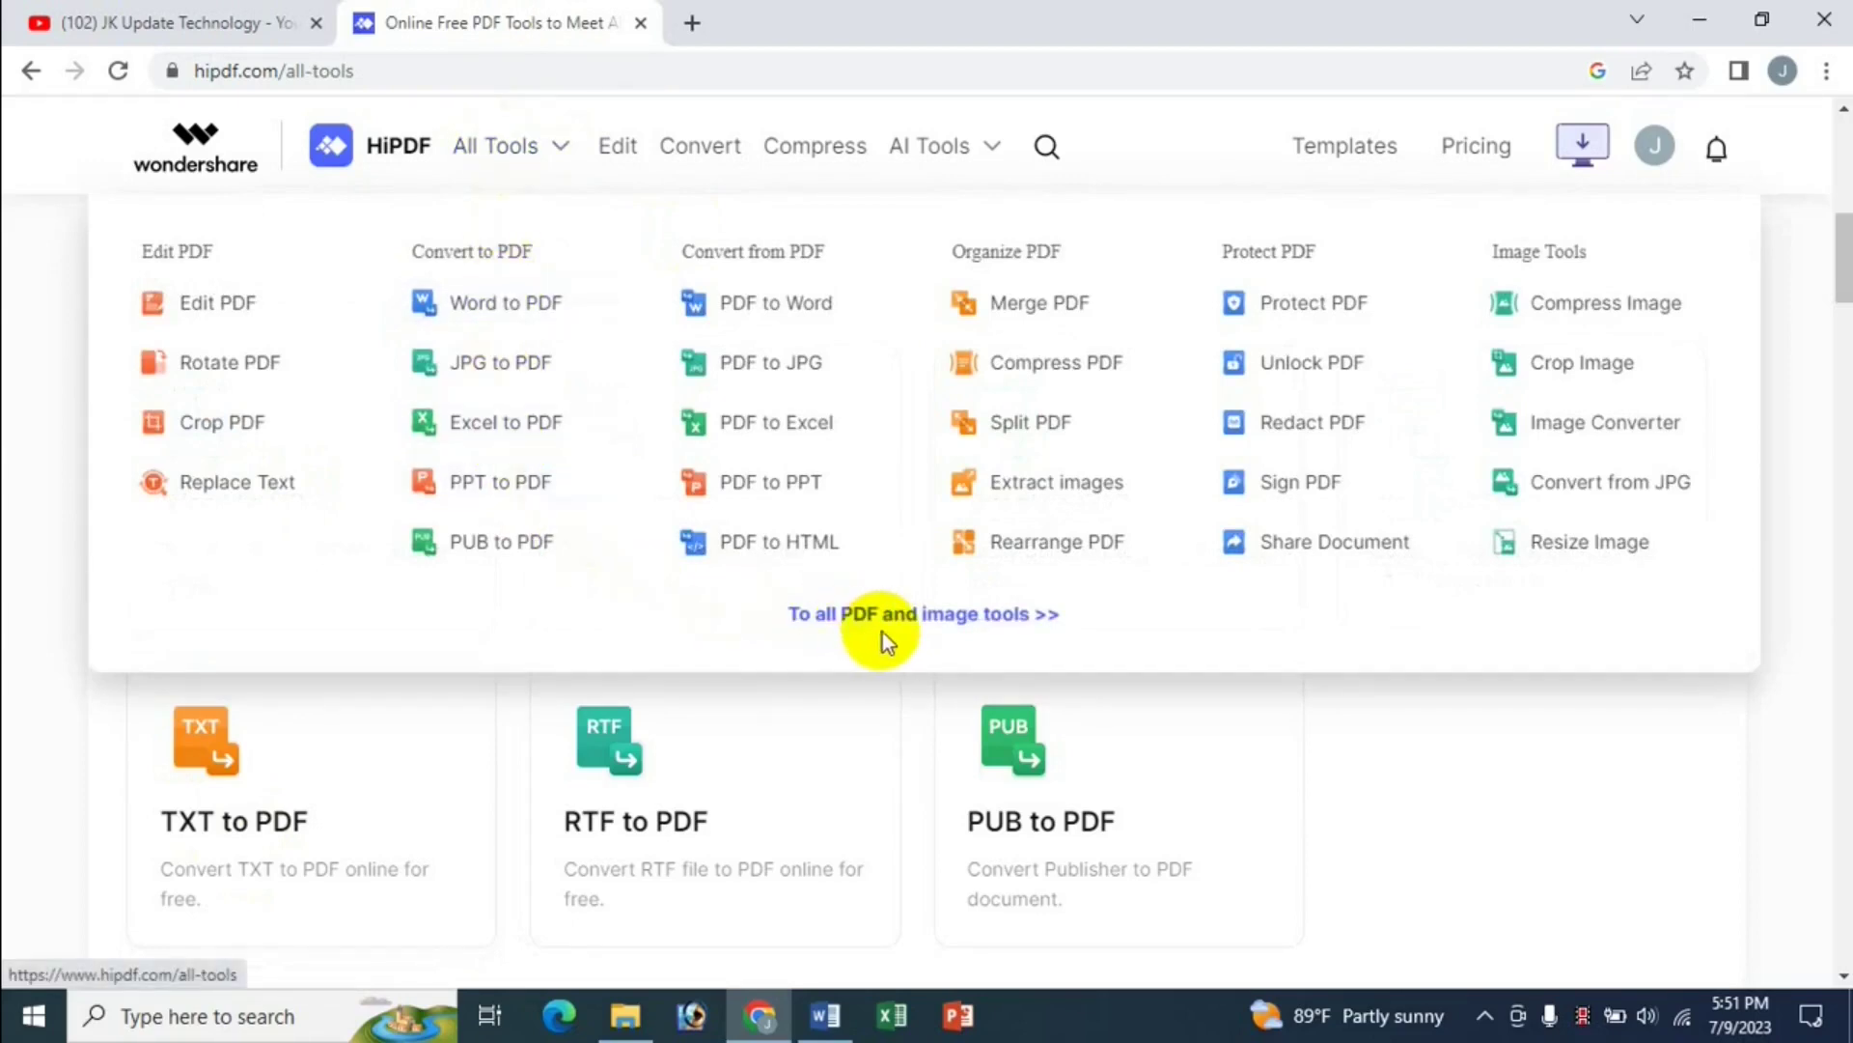
pyautogui.click(919, 627)
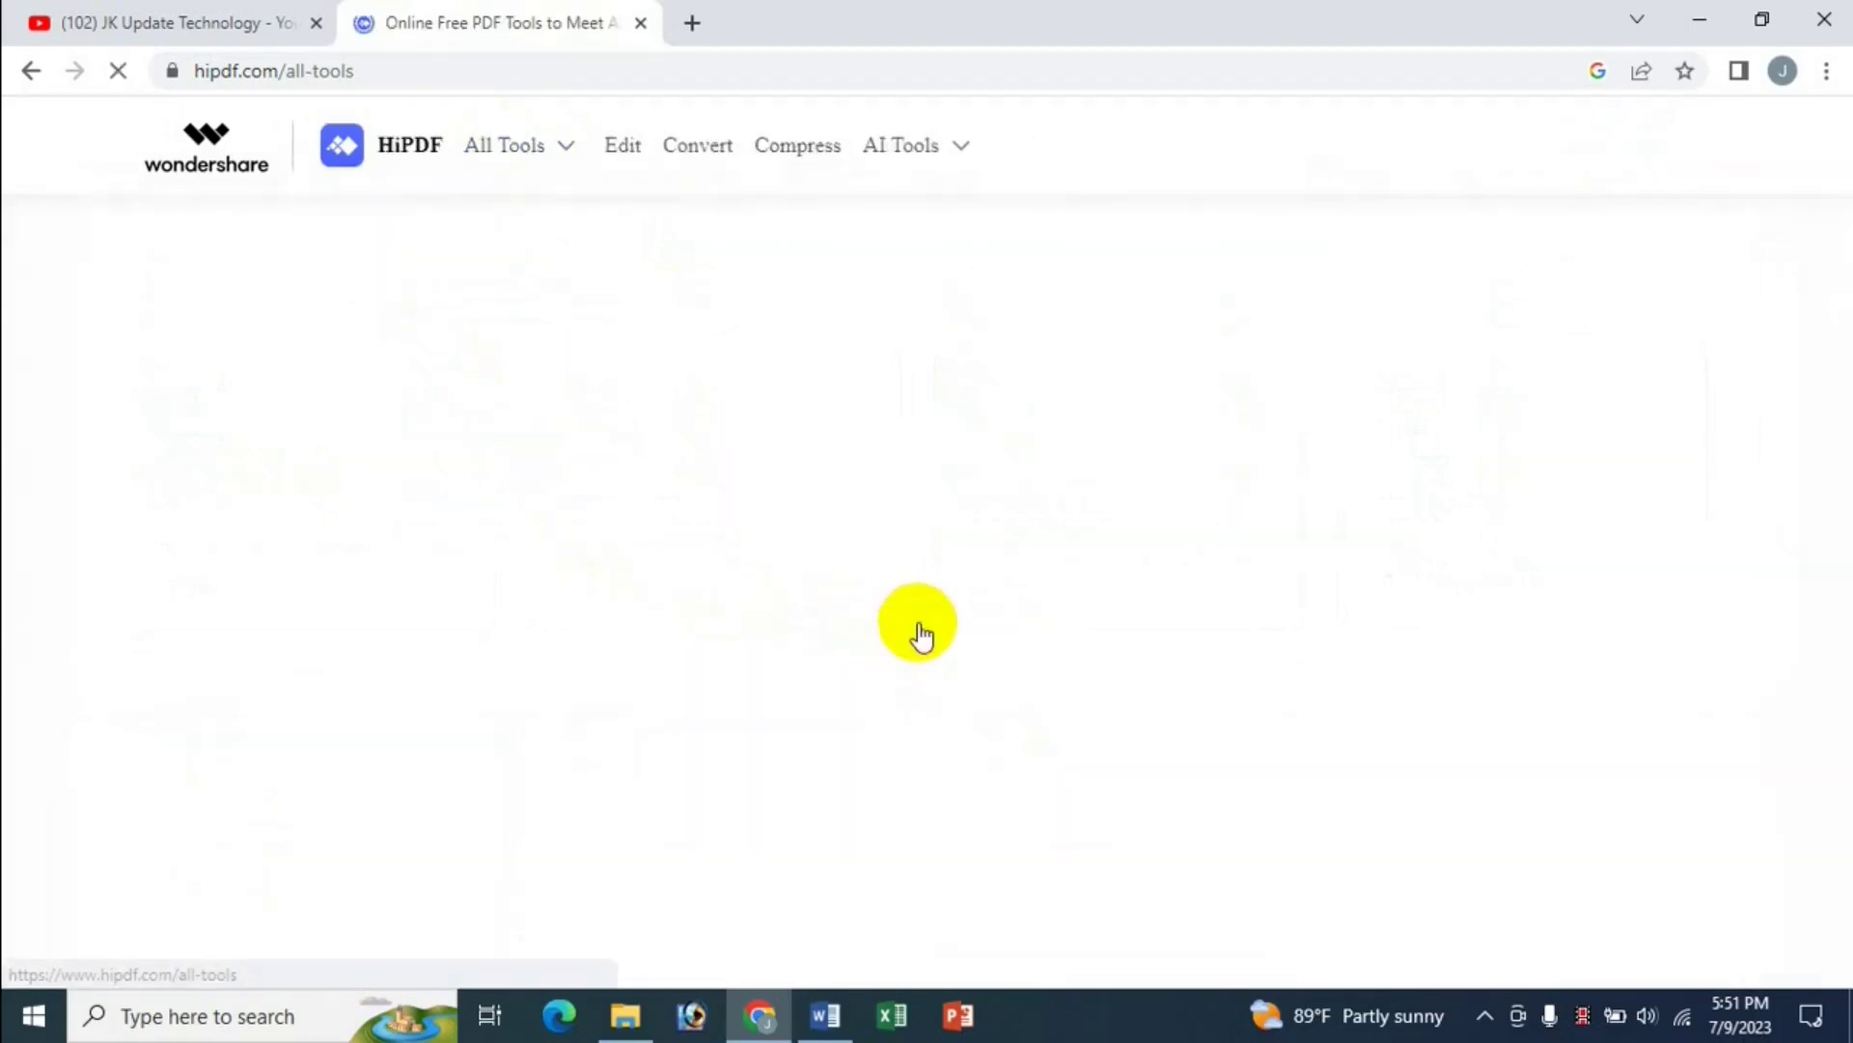
pyautogui.scroll(-3, 1376, 630)
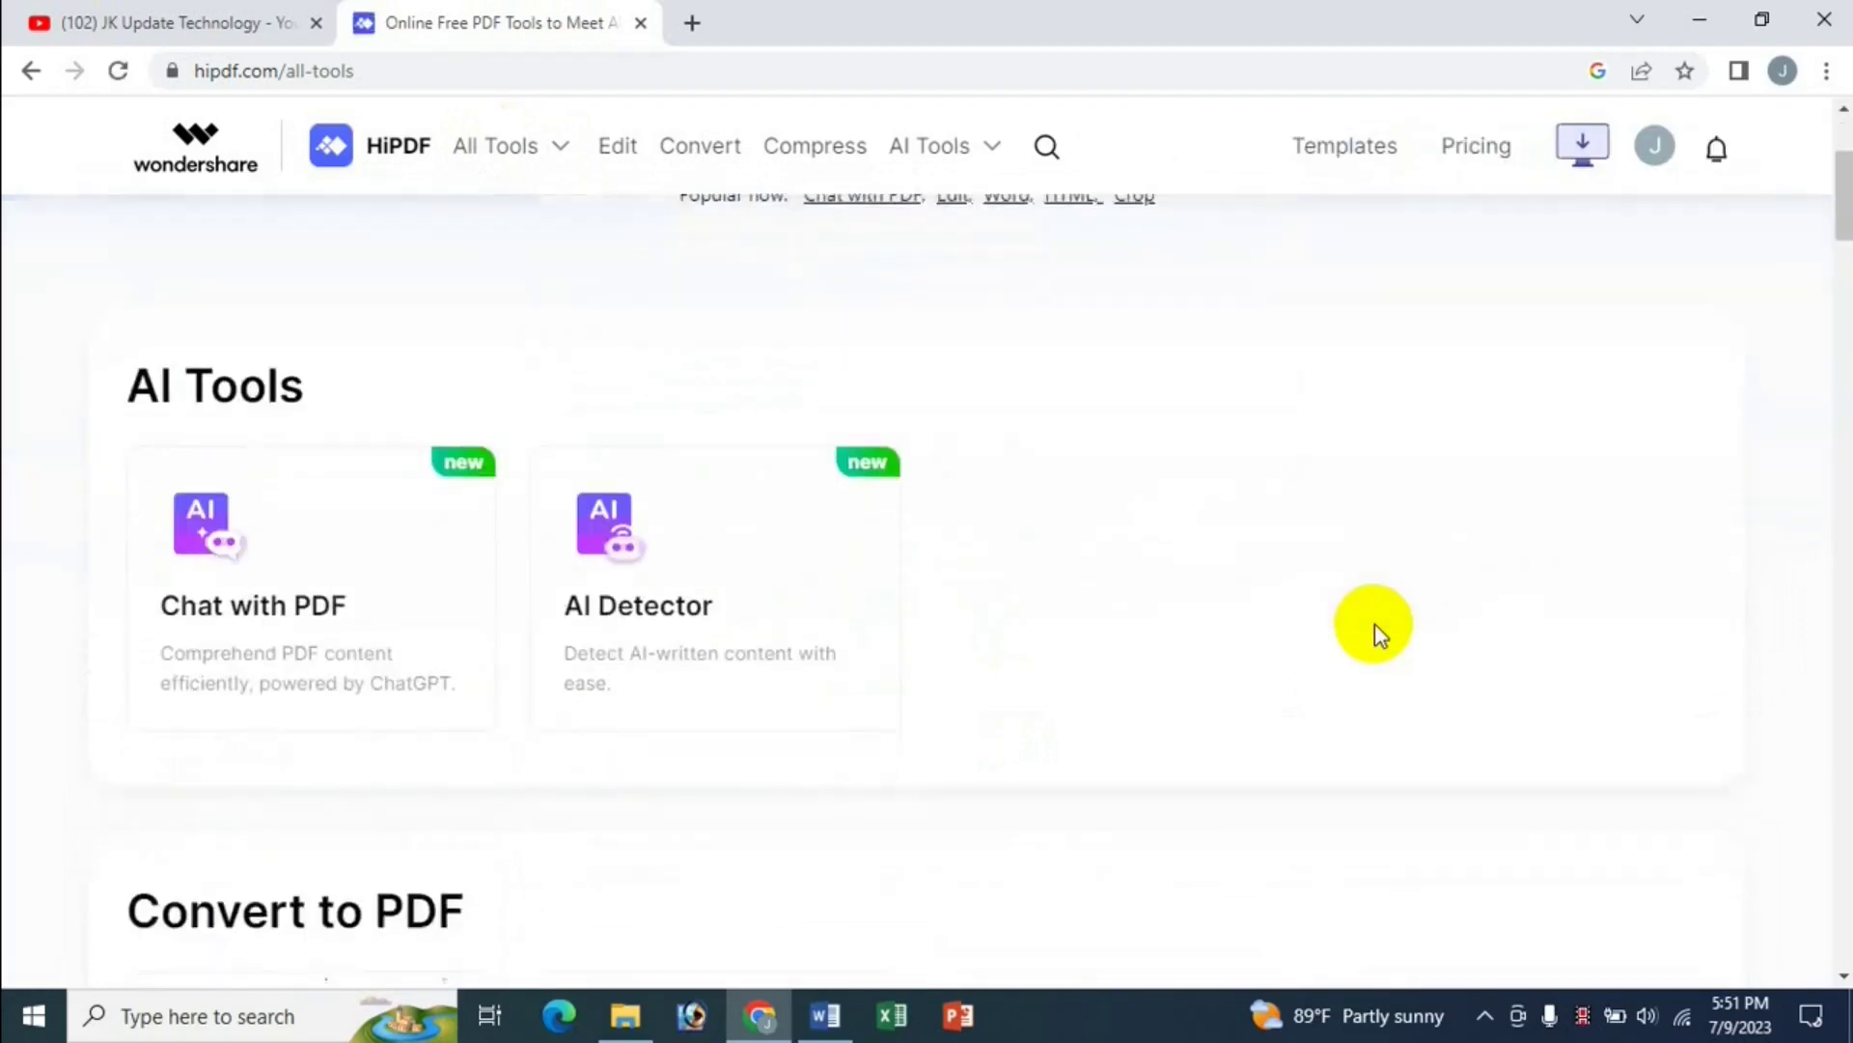
pyautogui.scroll(-7, 1374, 628)
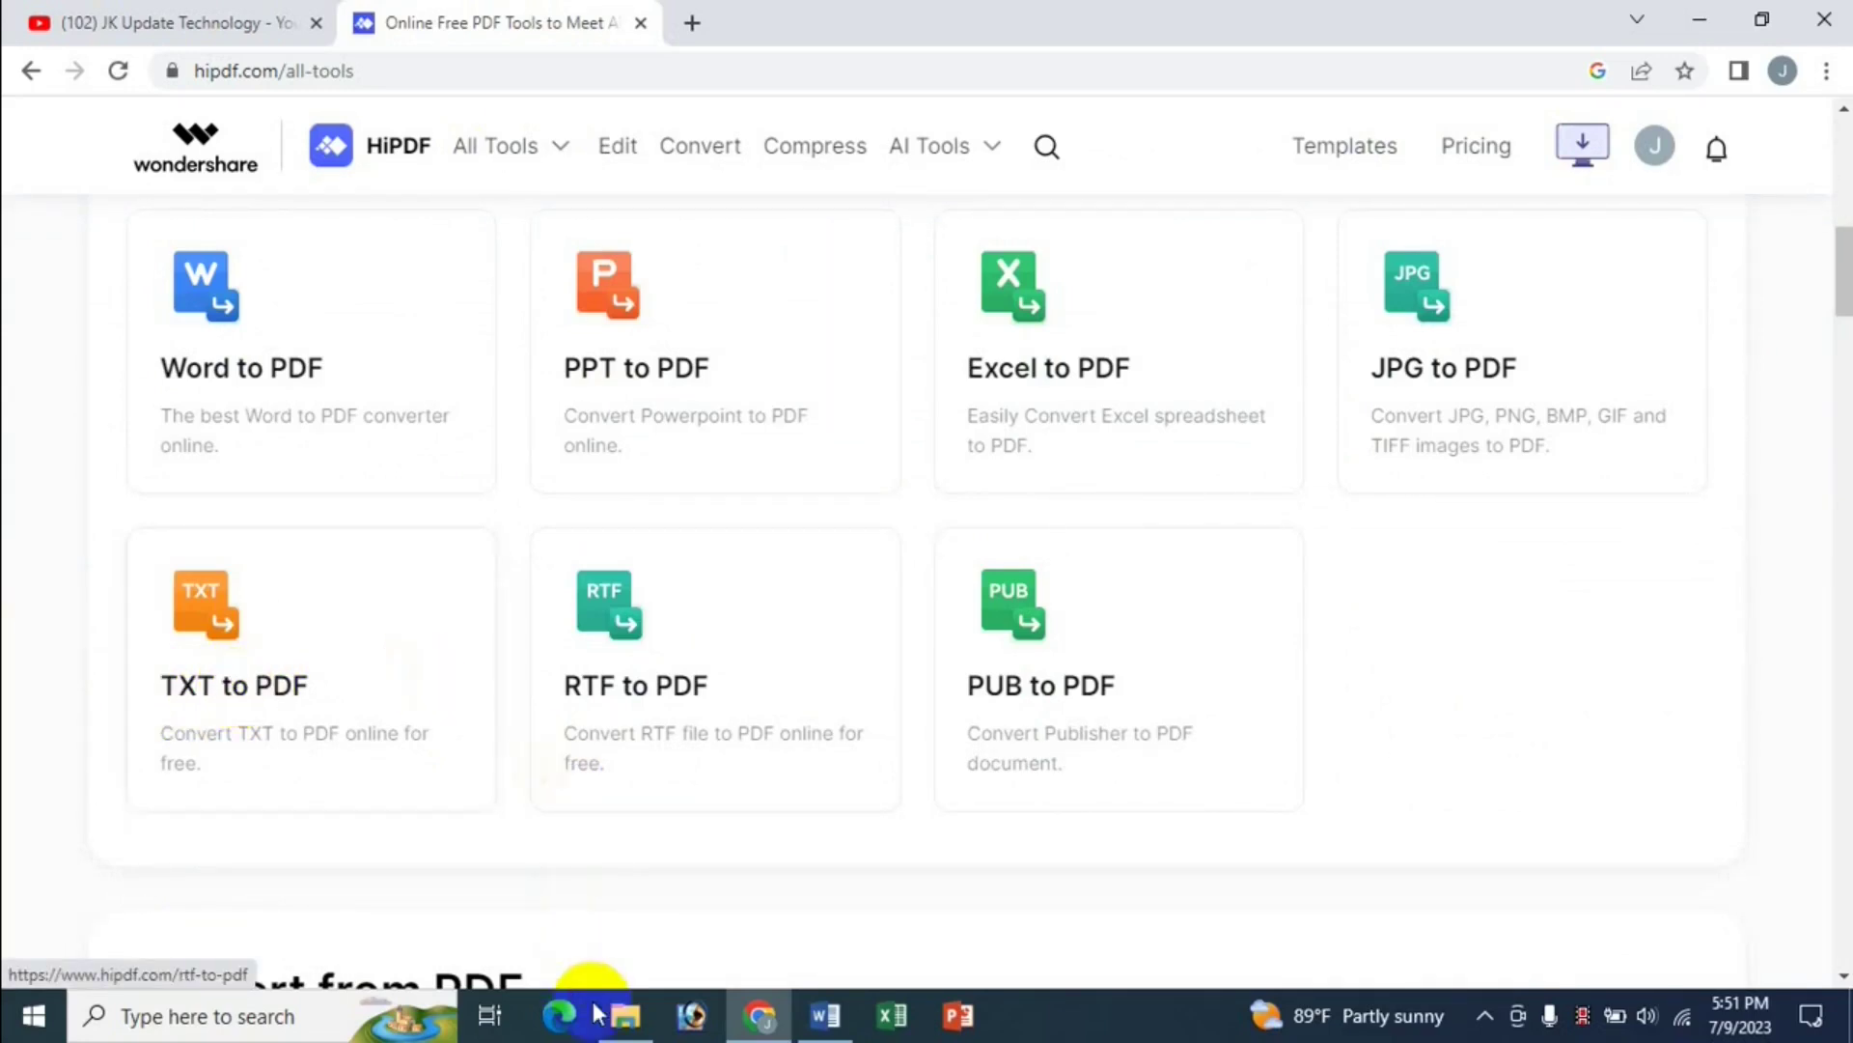
# - Switch to File Explorer and check the file type of cow-and-goshaalaa in its properties
pyautogui.click(624, 1016)
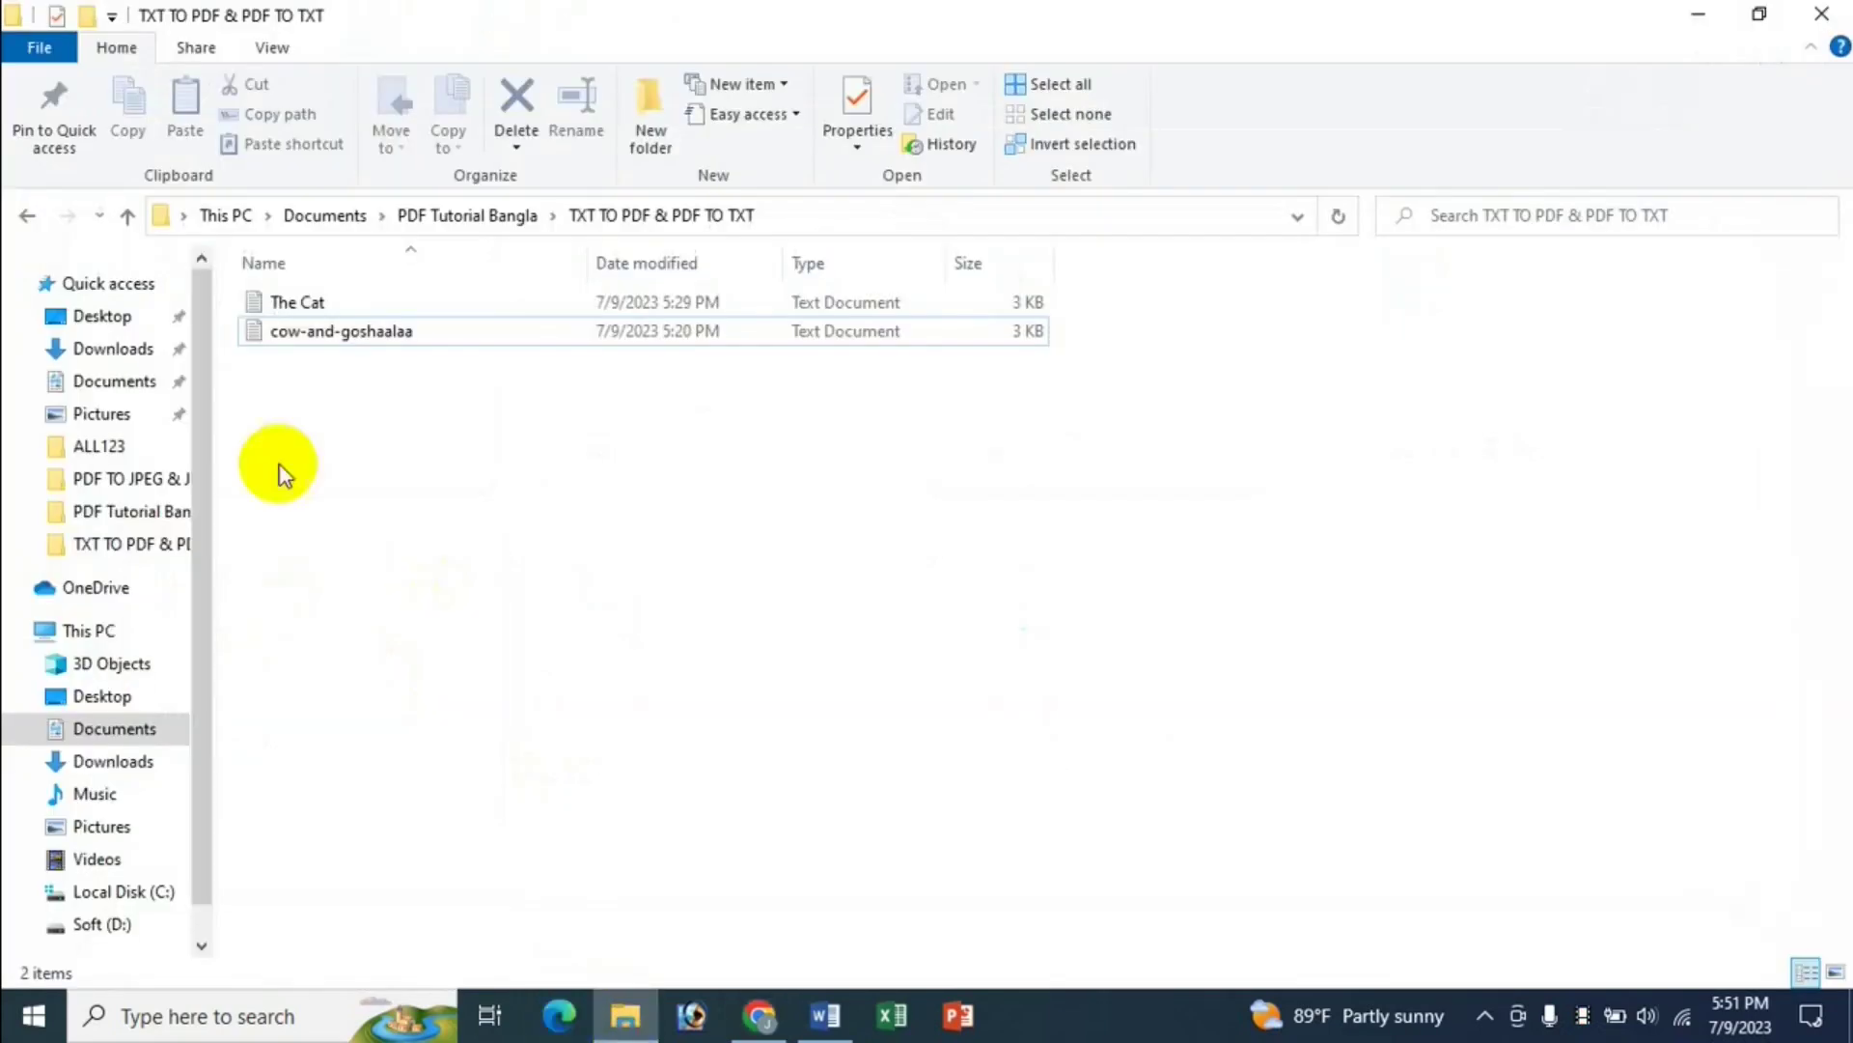
pyautogui.click(317, 337)
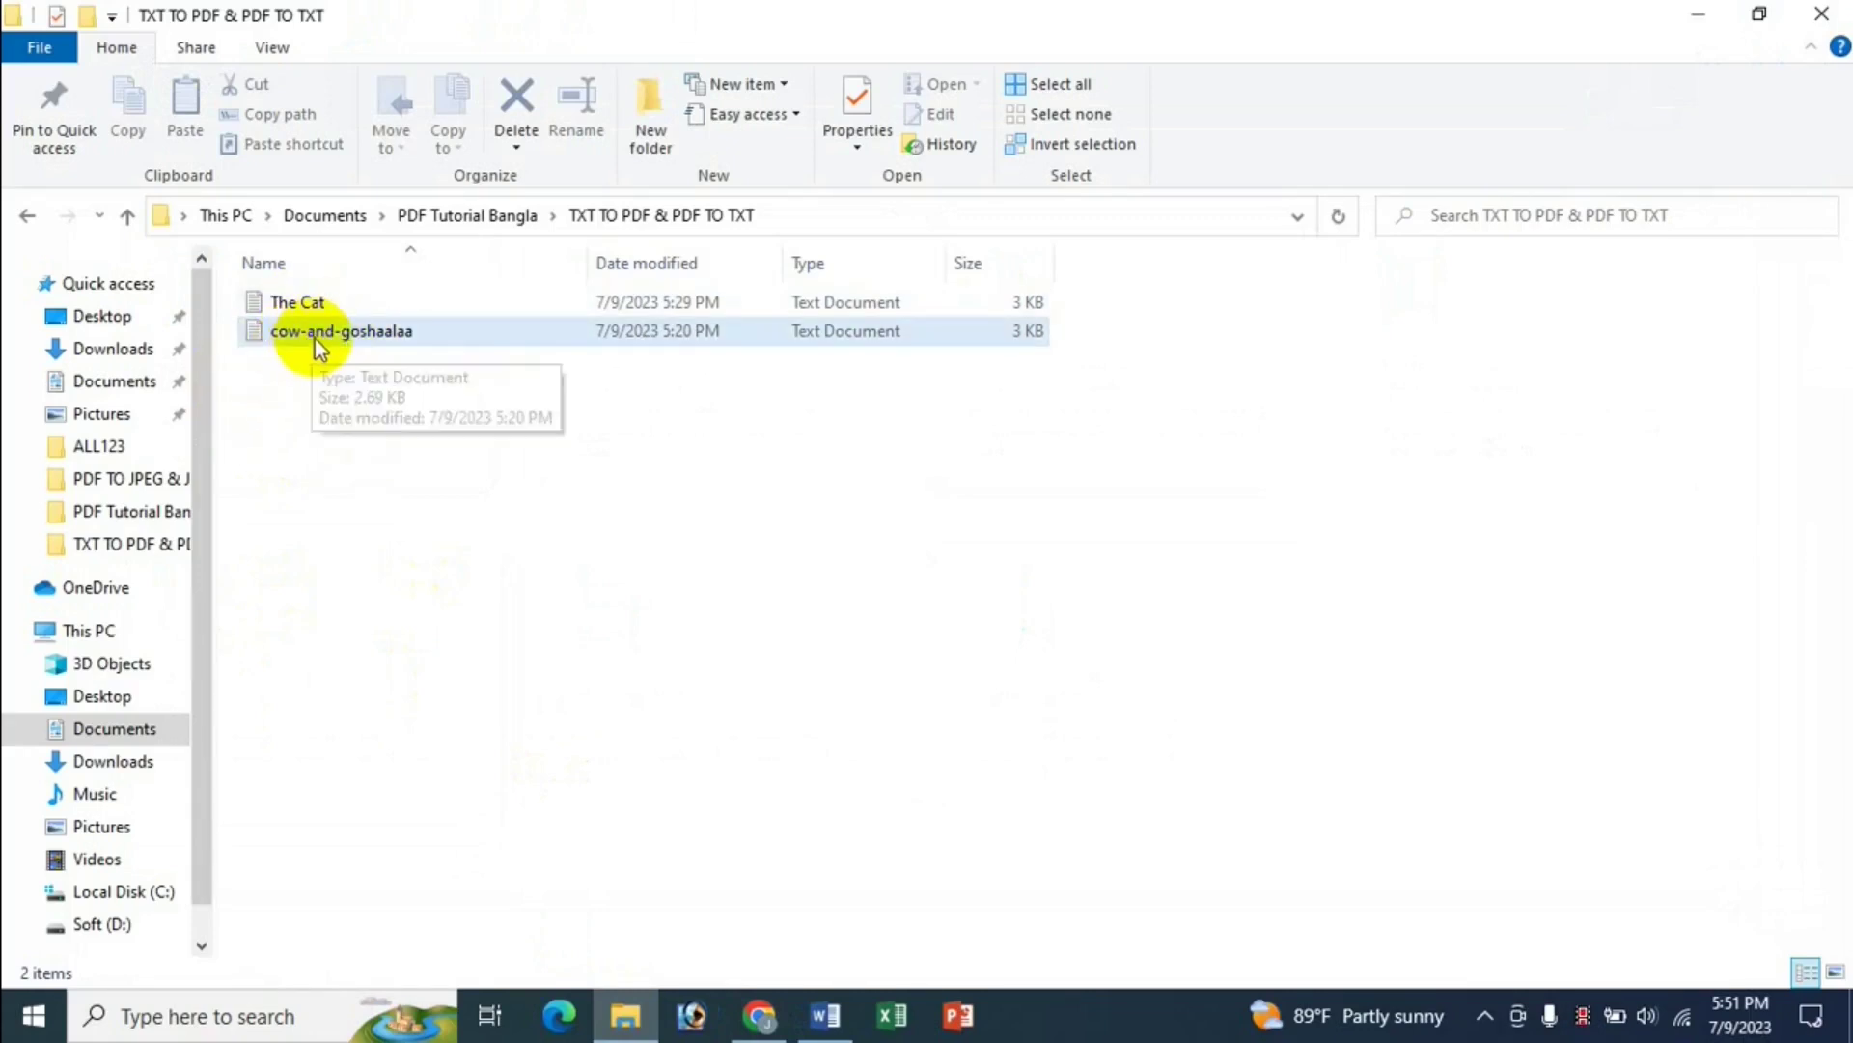
pyautogui.rightClick(317, 339)
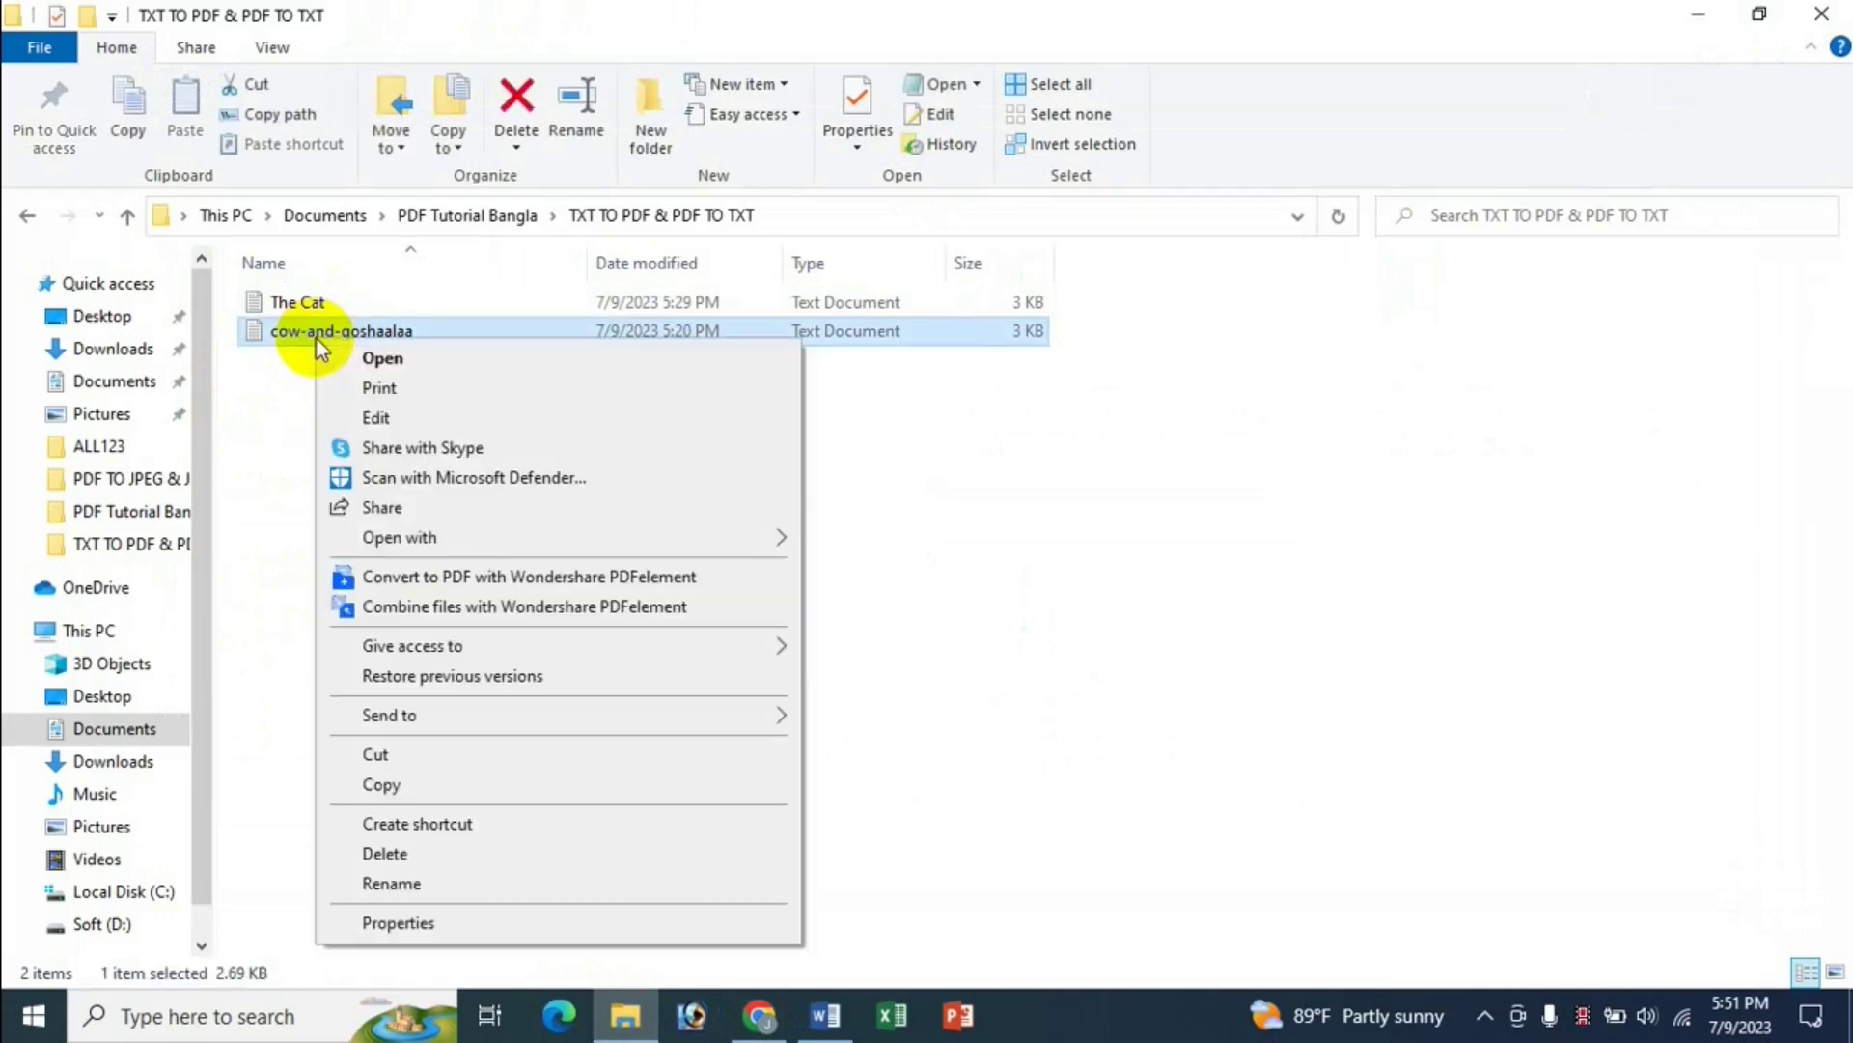
pyautogui.click(396, 927)
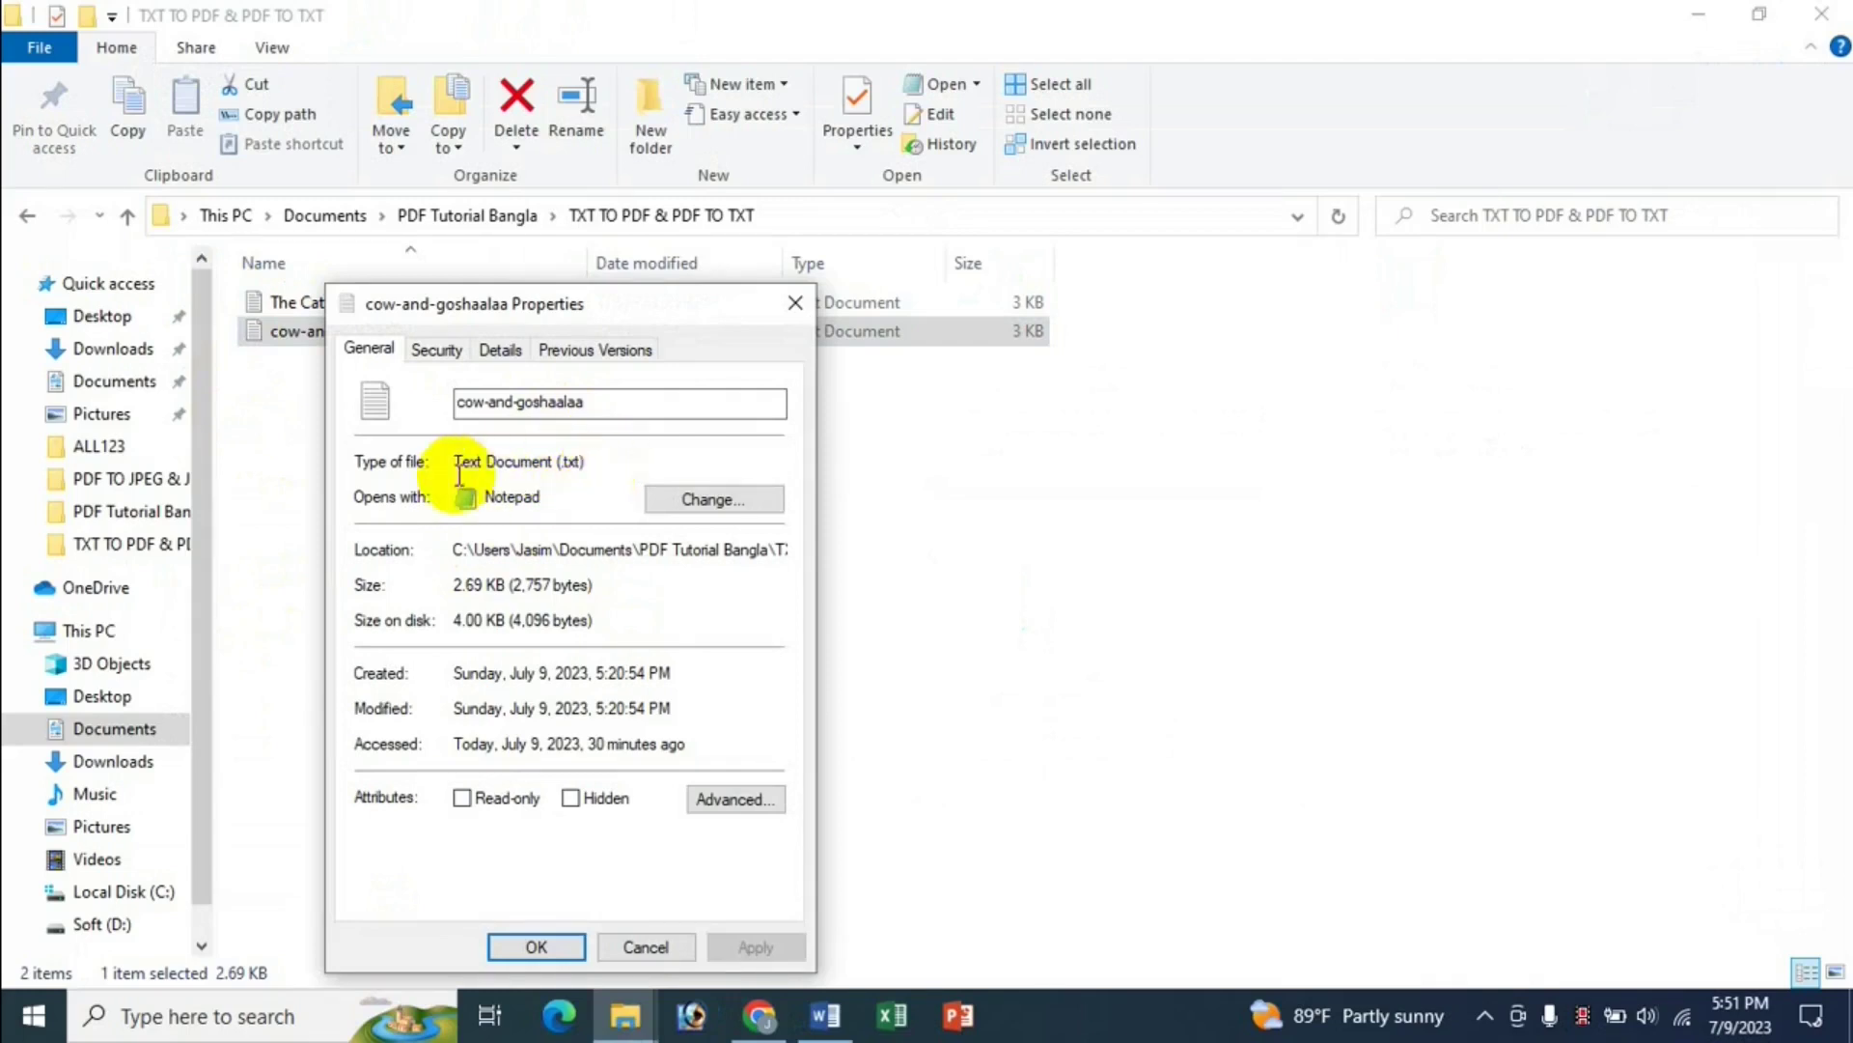
pyautogui.click(623, 946)
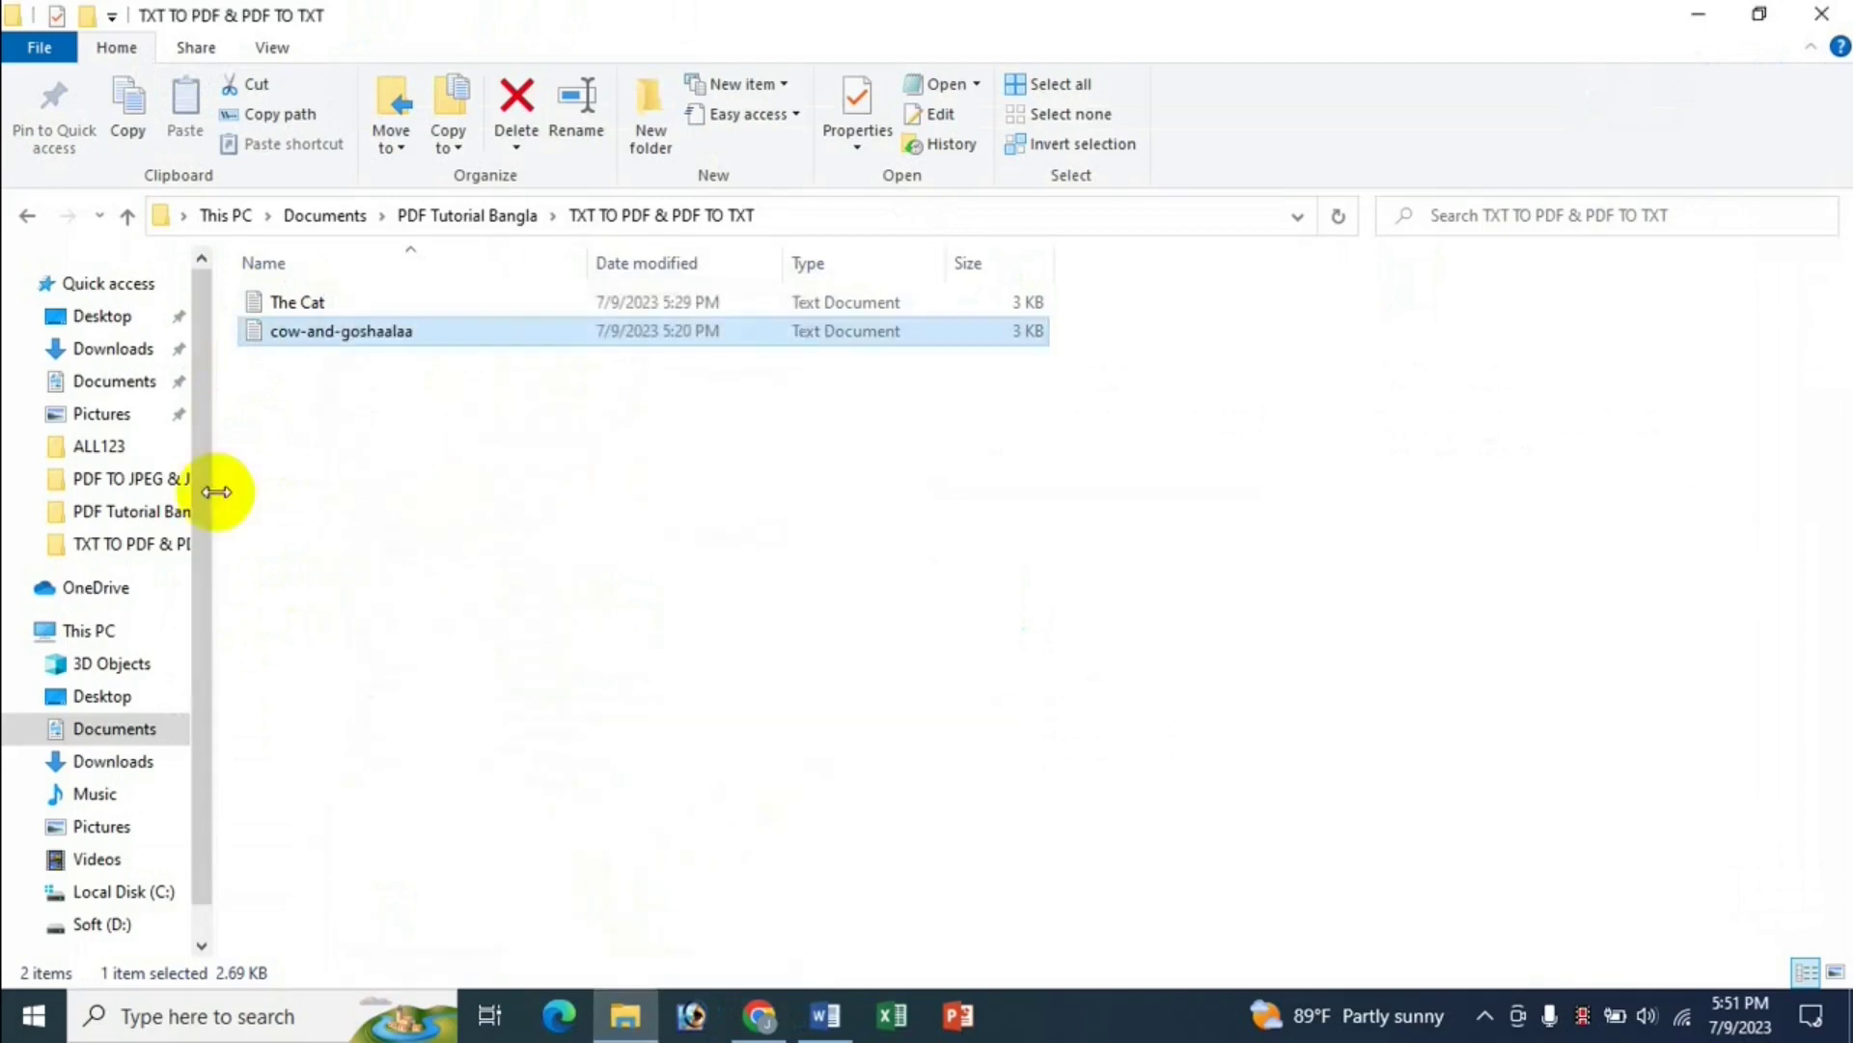
# - Return to Chrome, open HiPDF's TXT to PDF converter and look over its upload options
pyautogui.click(760, 1015)
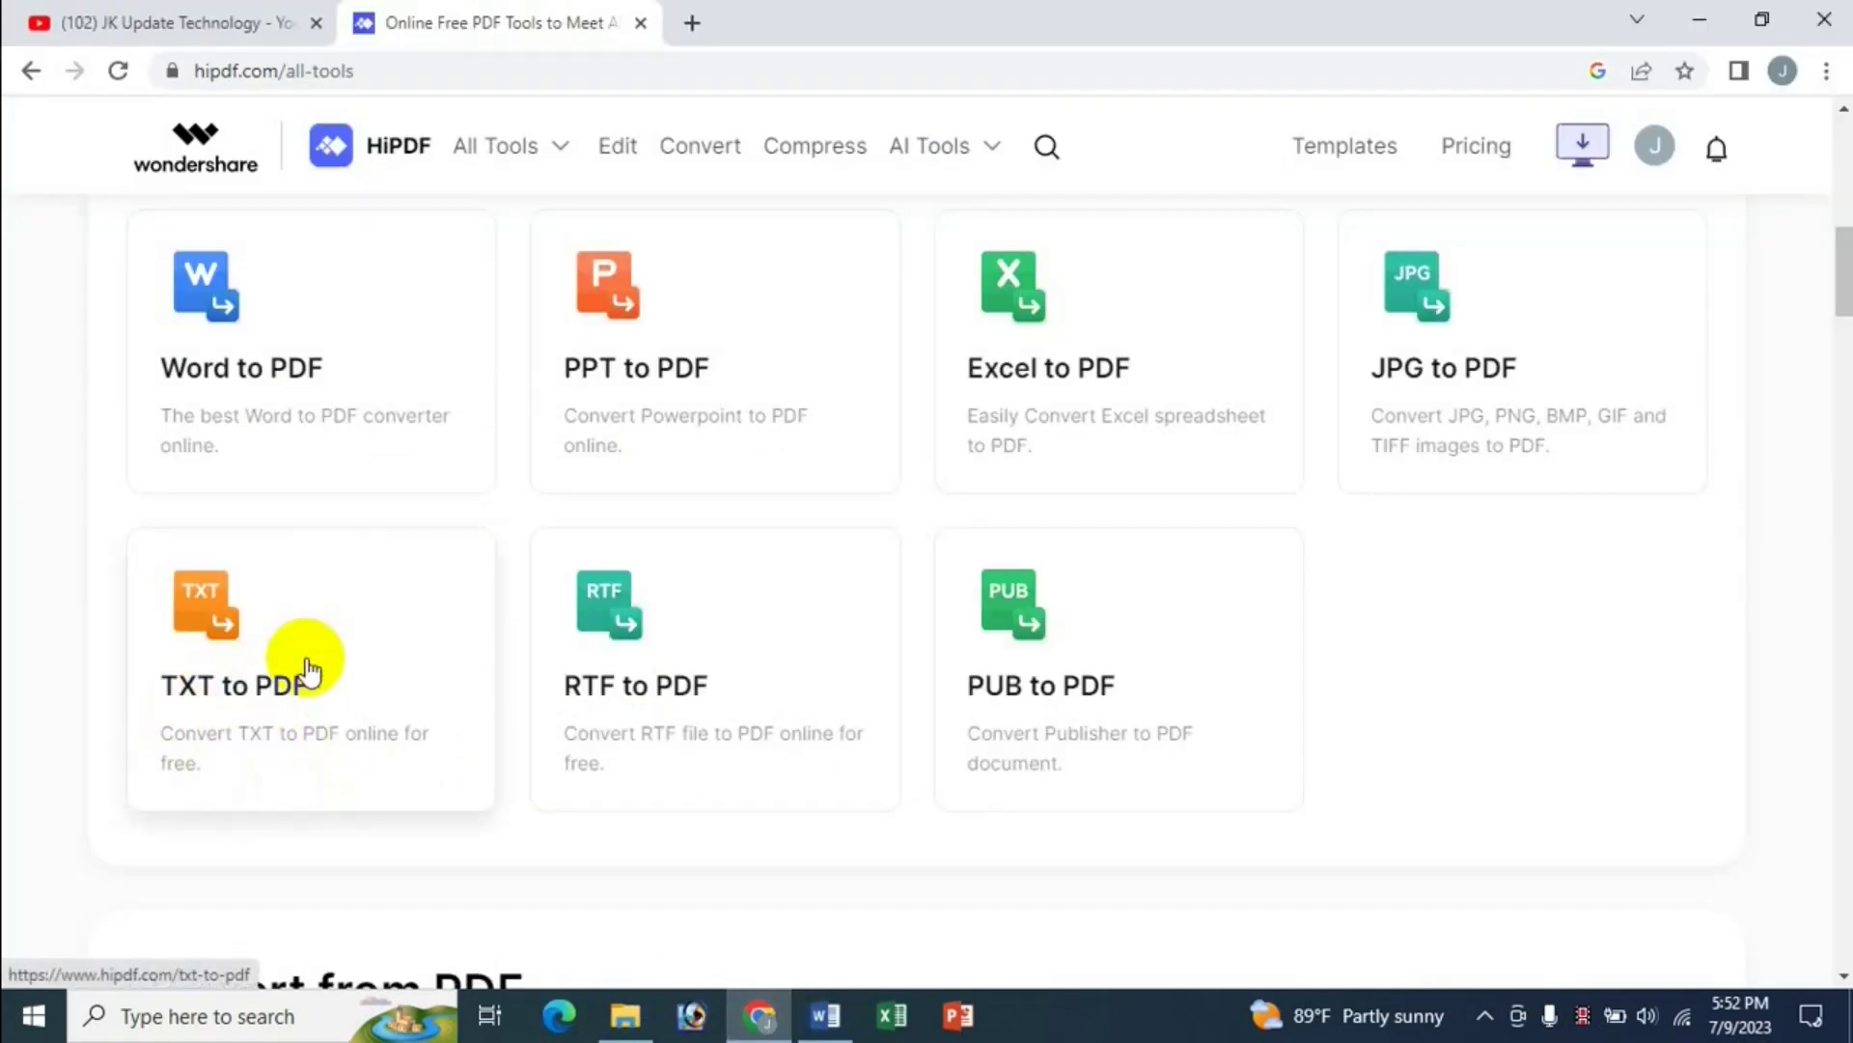
pyautogui.click(228, 689)
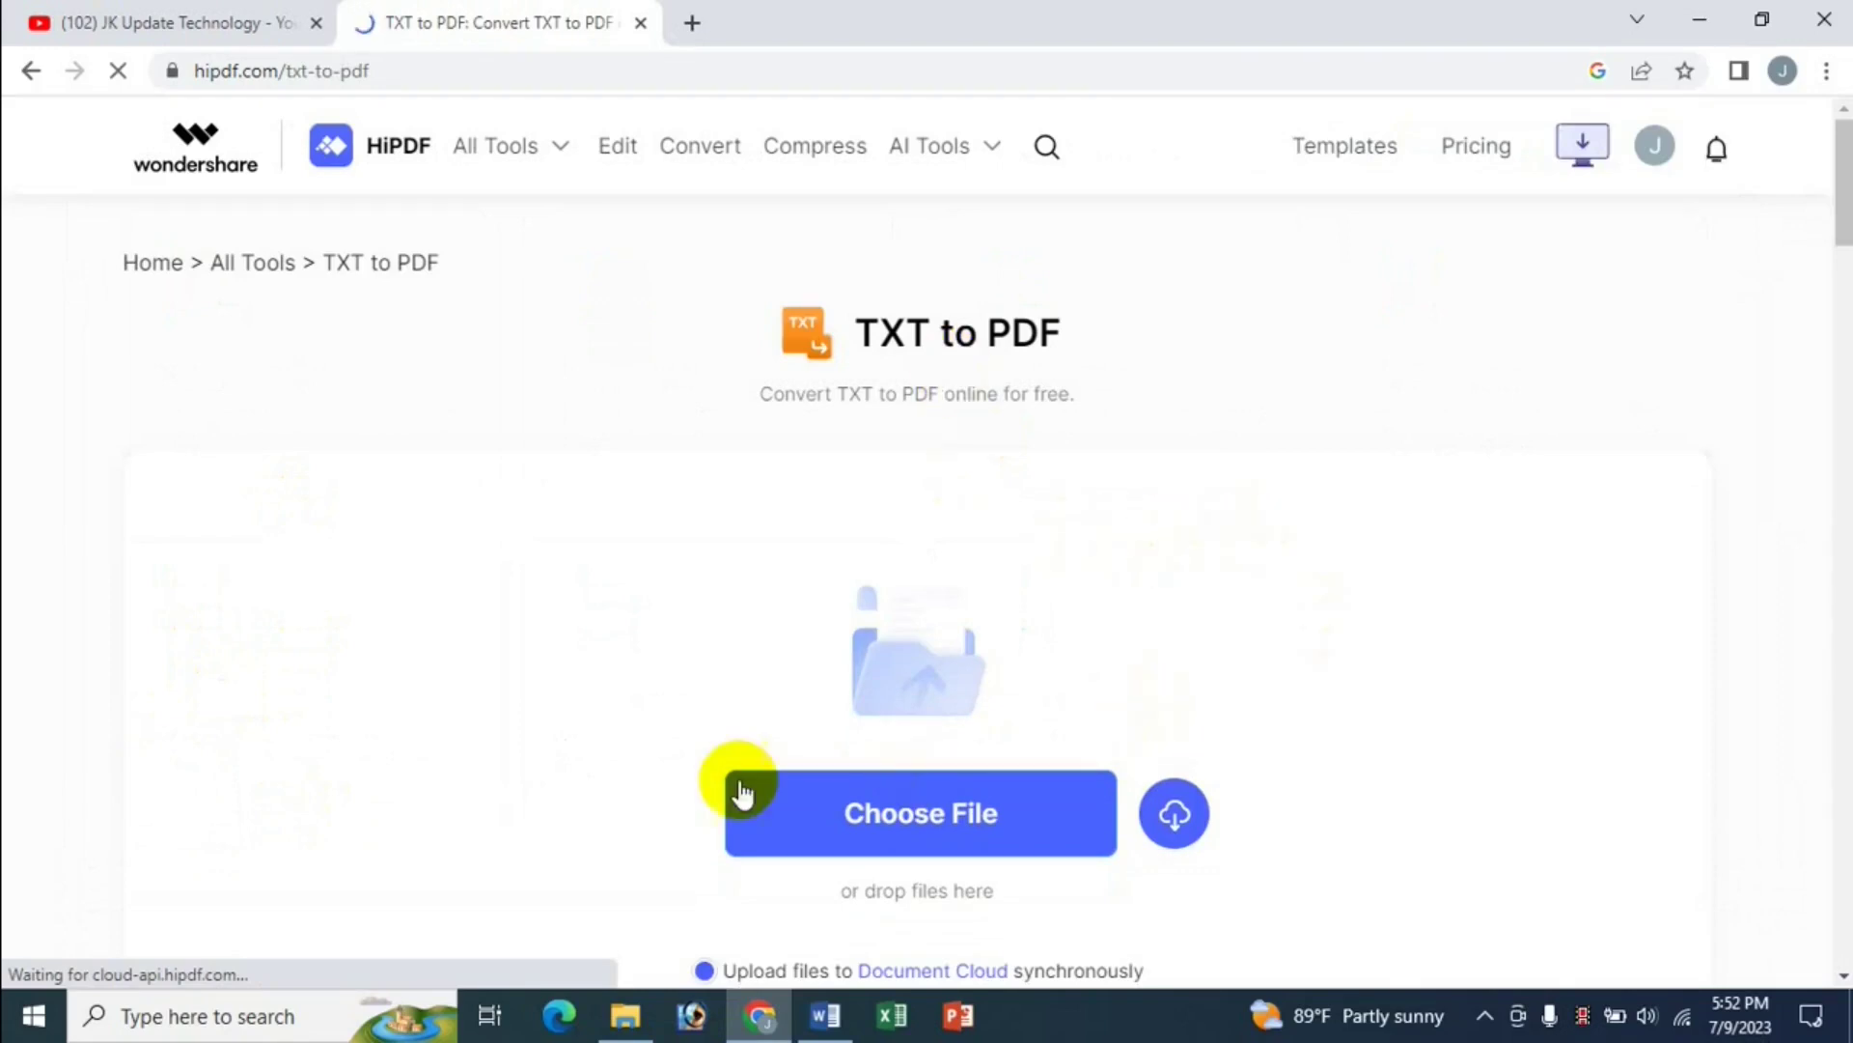
pyautogui.scroll(-1, 832, 600)
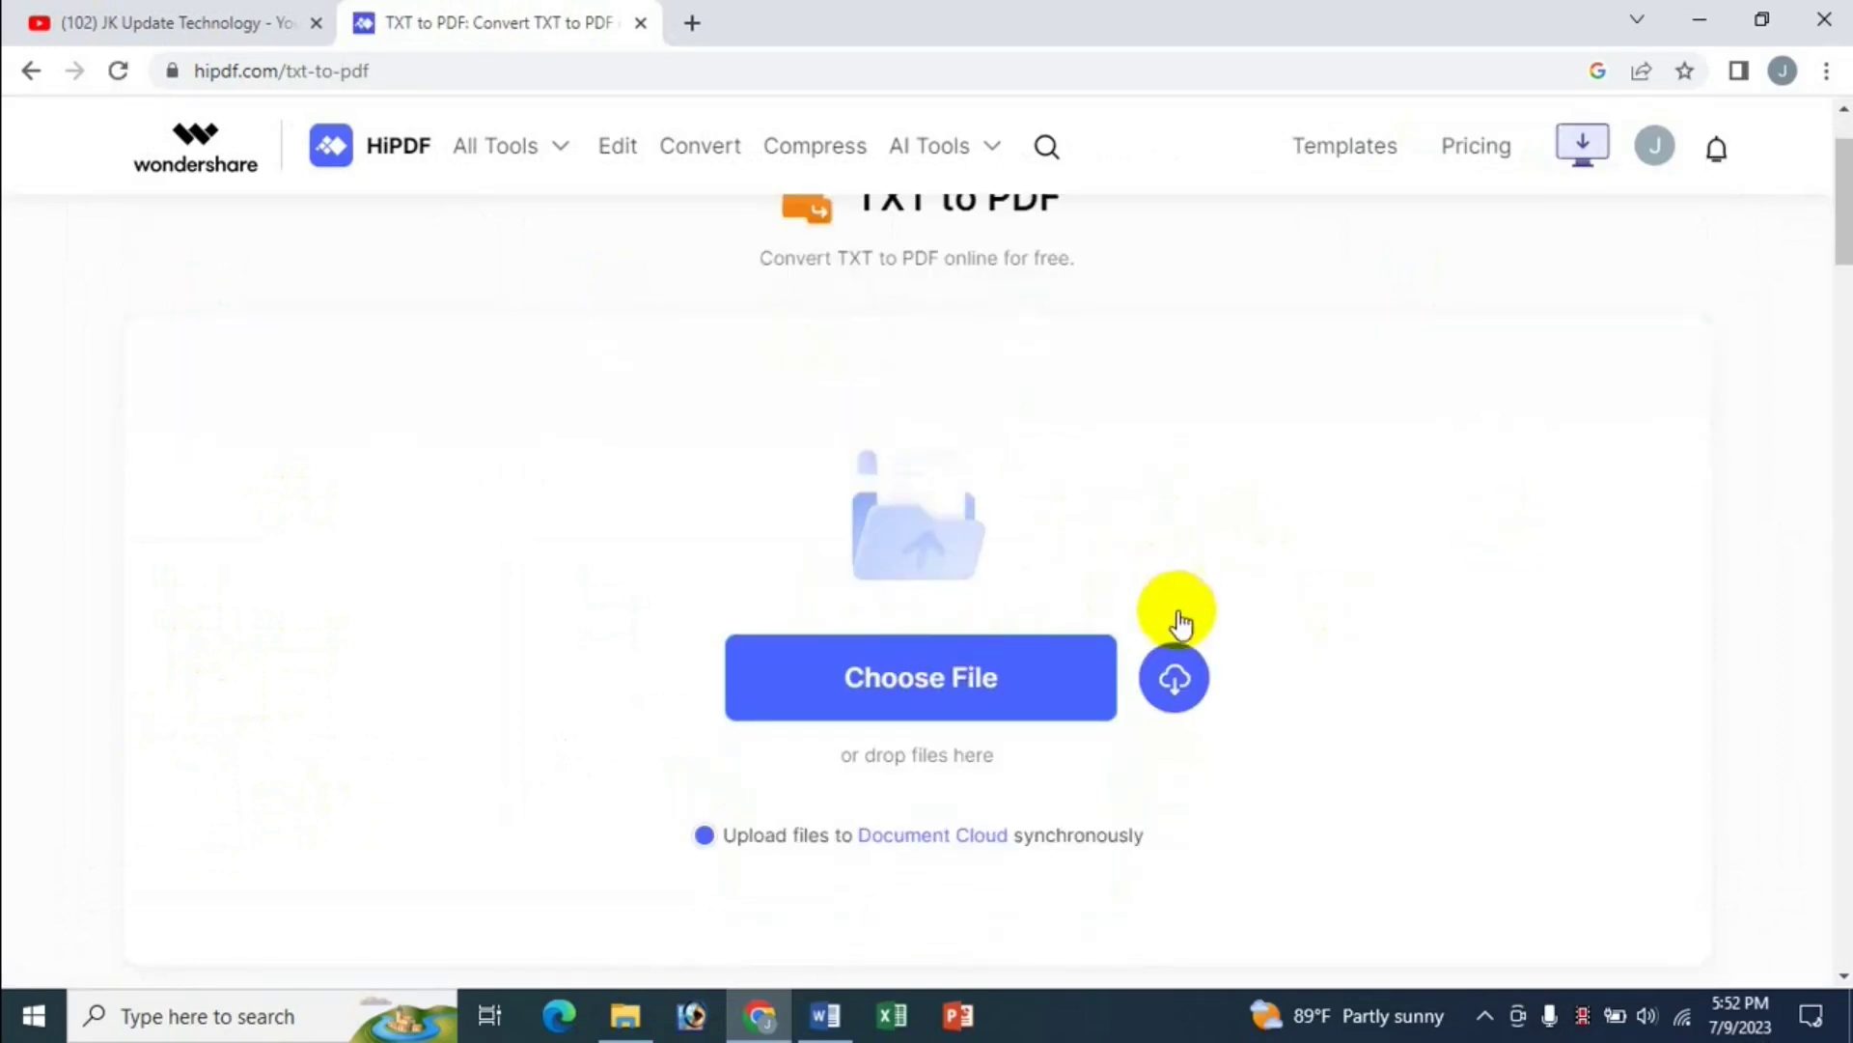
pyautogui.moveTo(1155, 697)
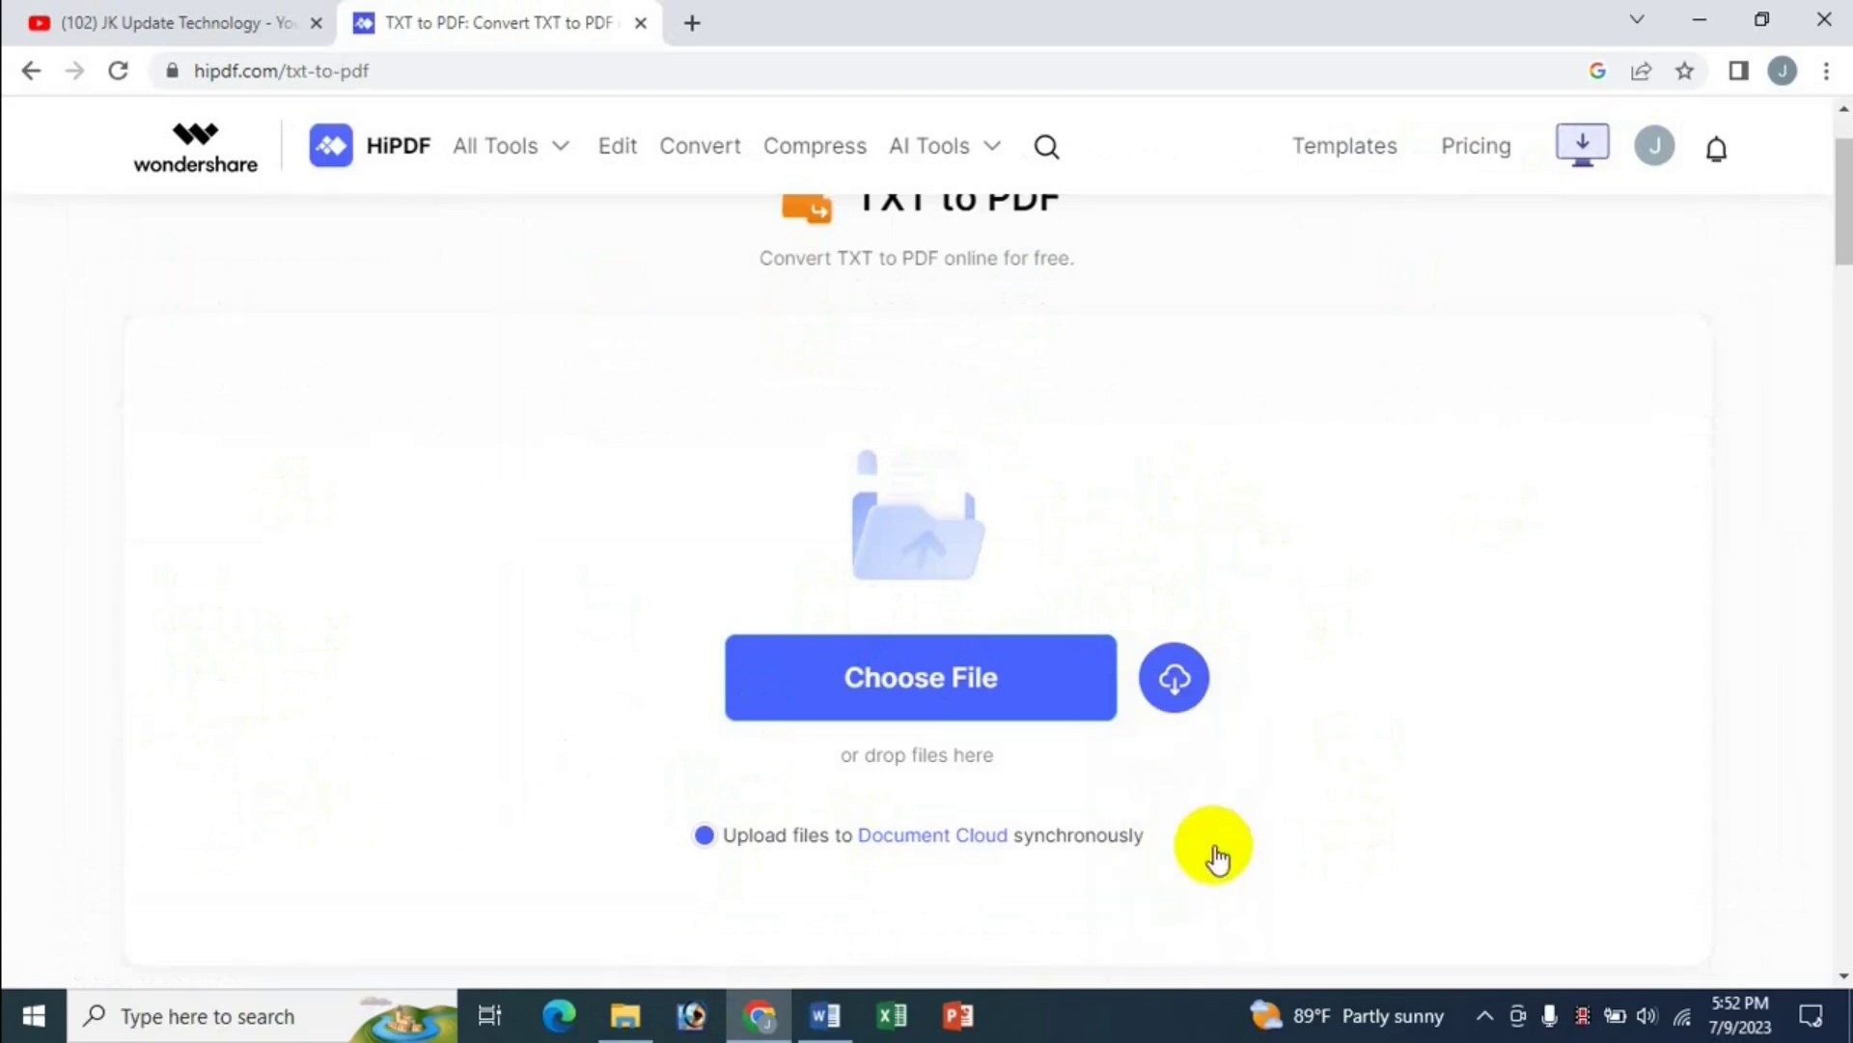
pyautogui.scroll(-3, 570, 821)
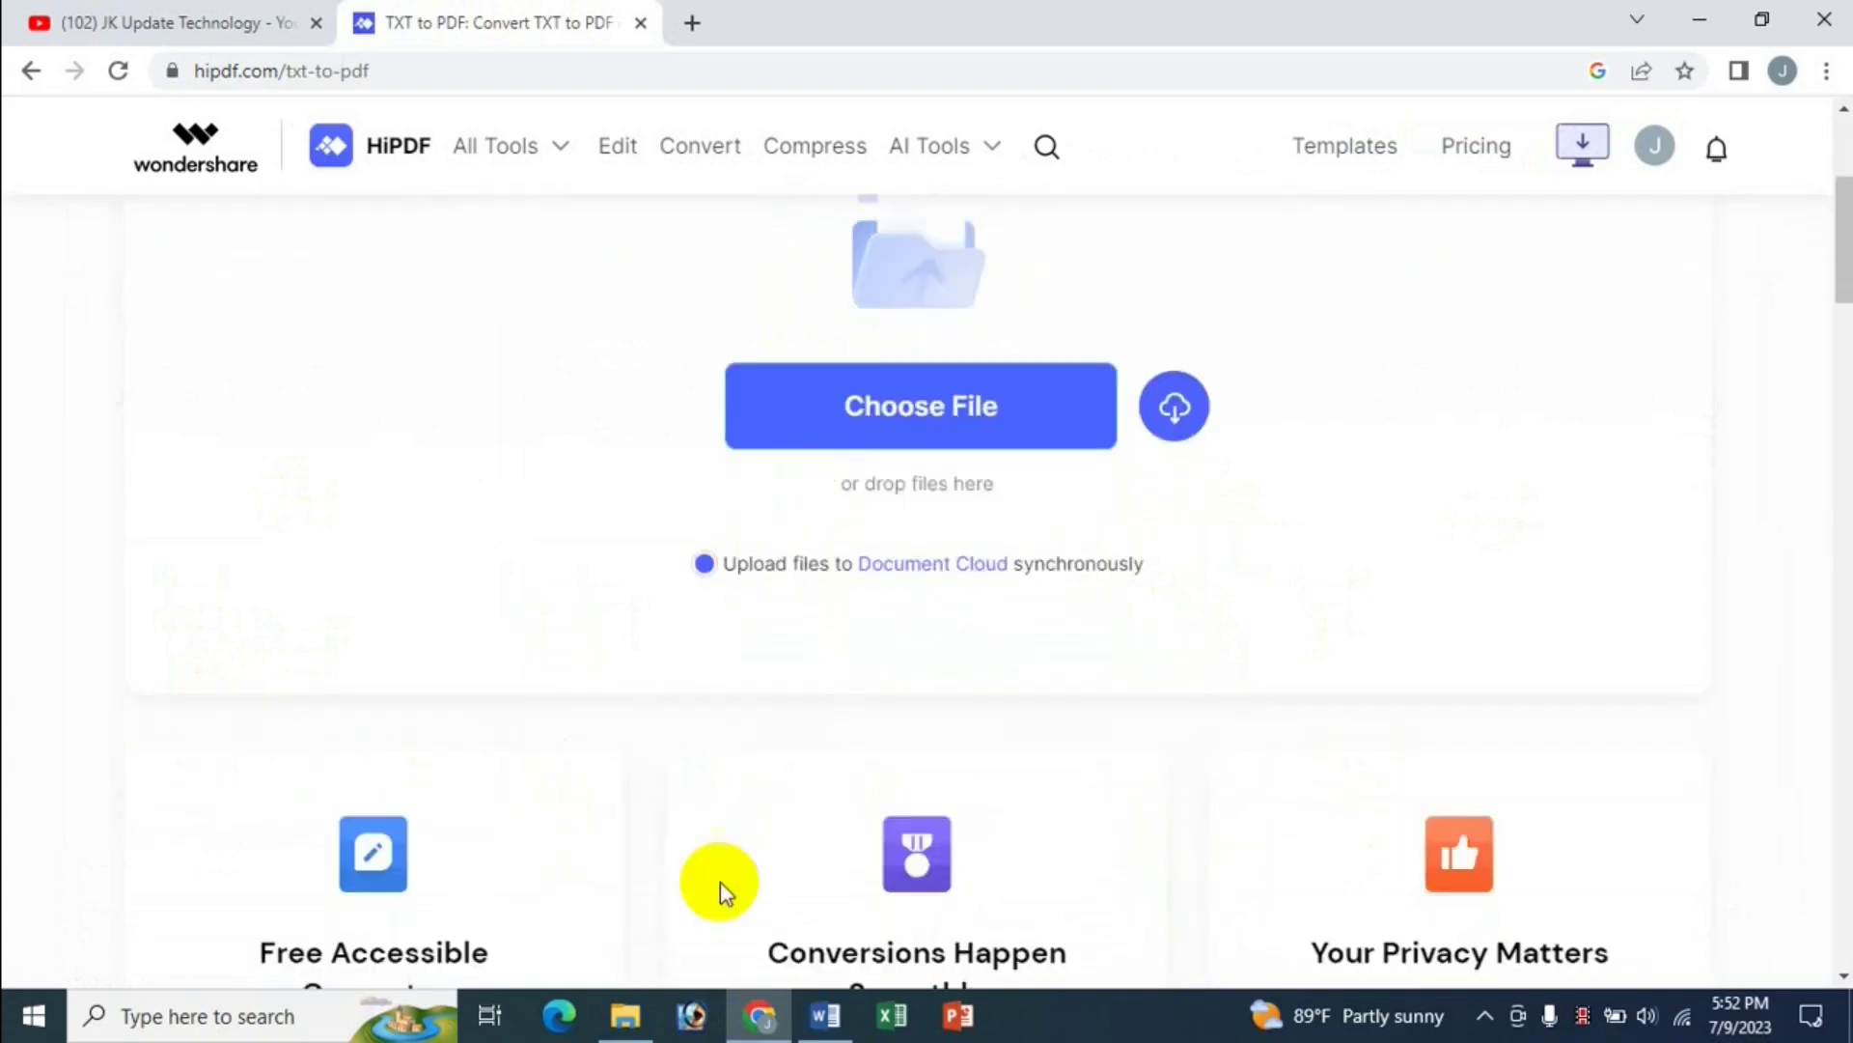
# - Look at the source text files in File Explorer and return to the TXT to PDF page in Chrome
pyautogui.click(625, 1014)
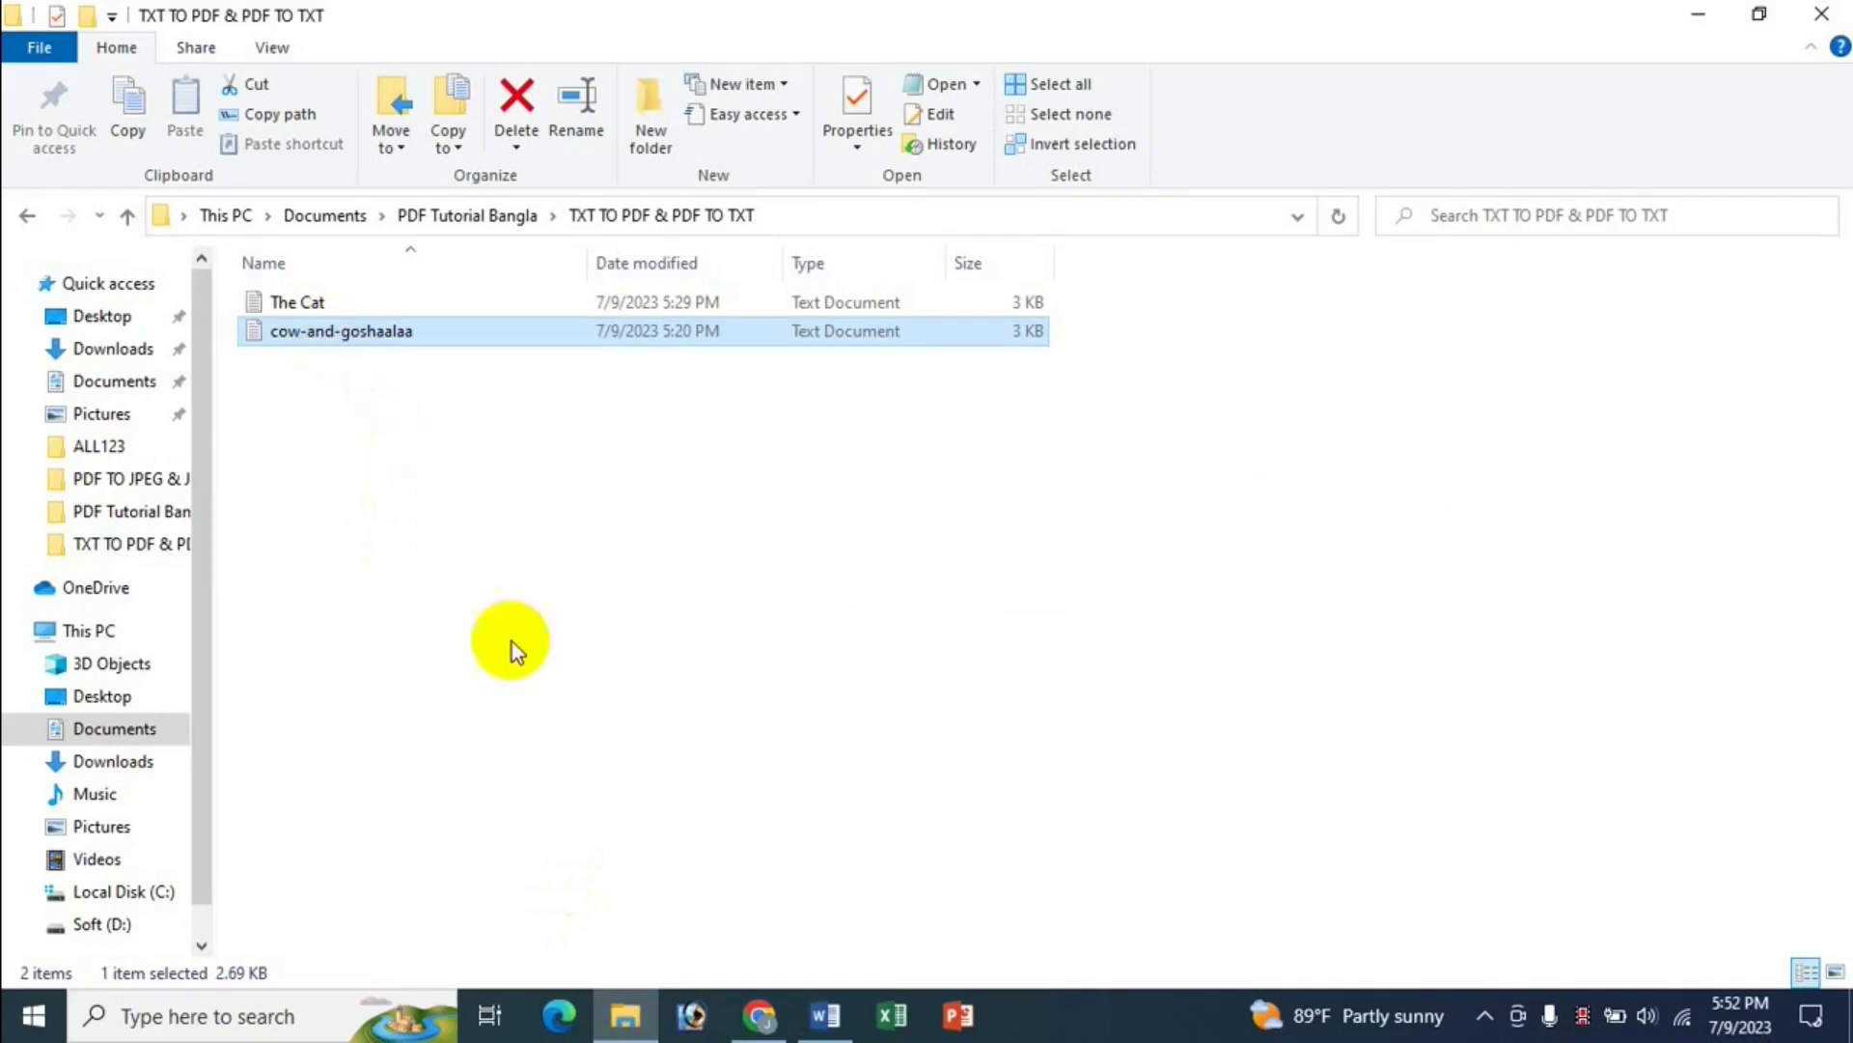
pyautogui.click(760, 1008)
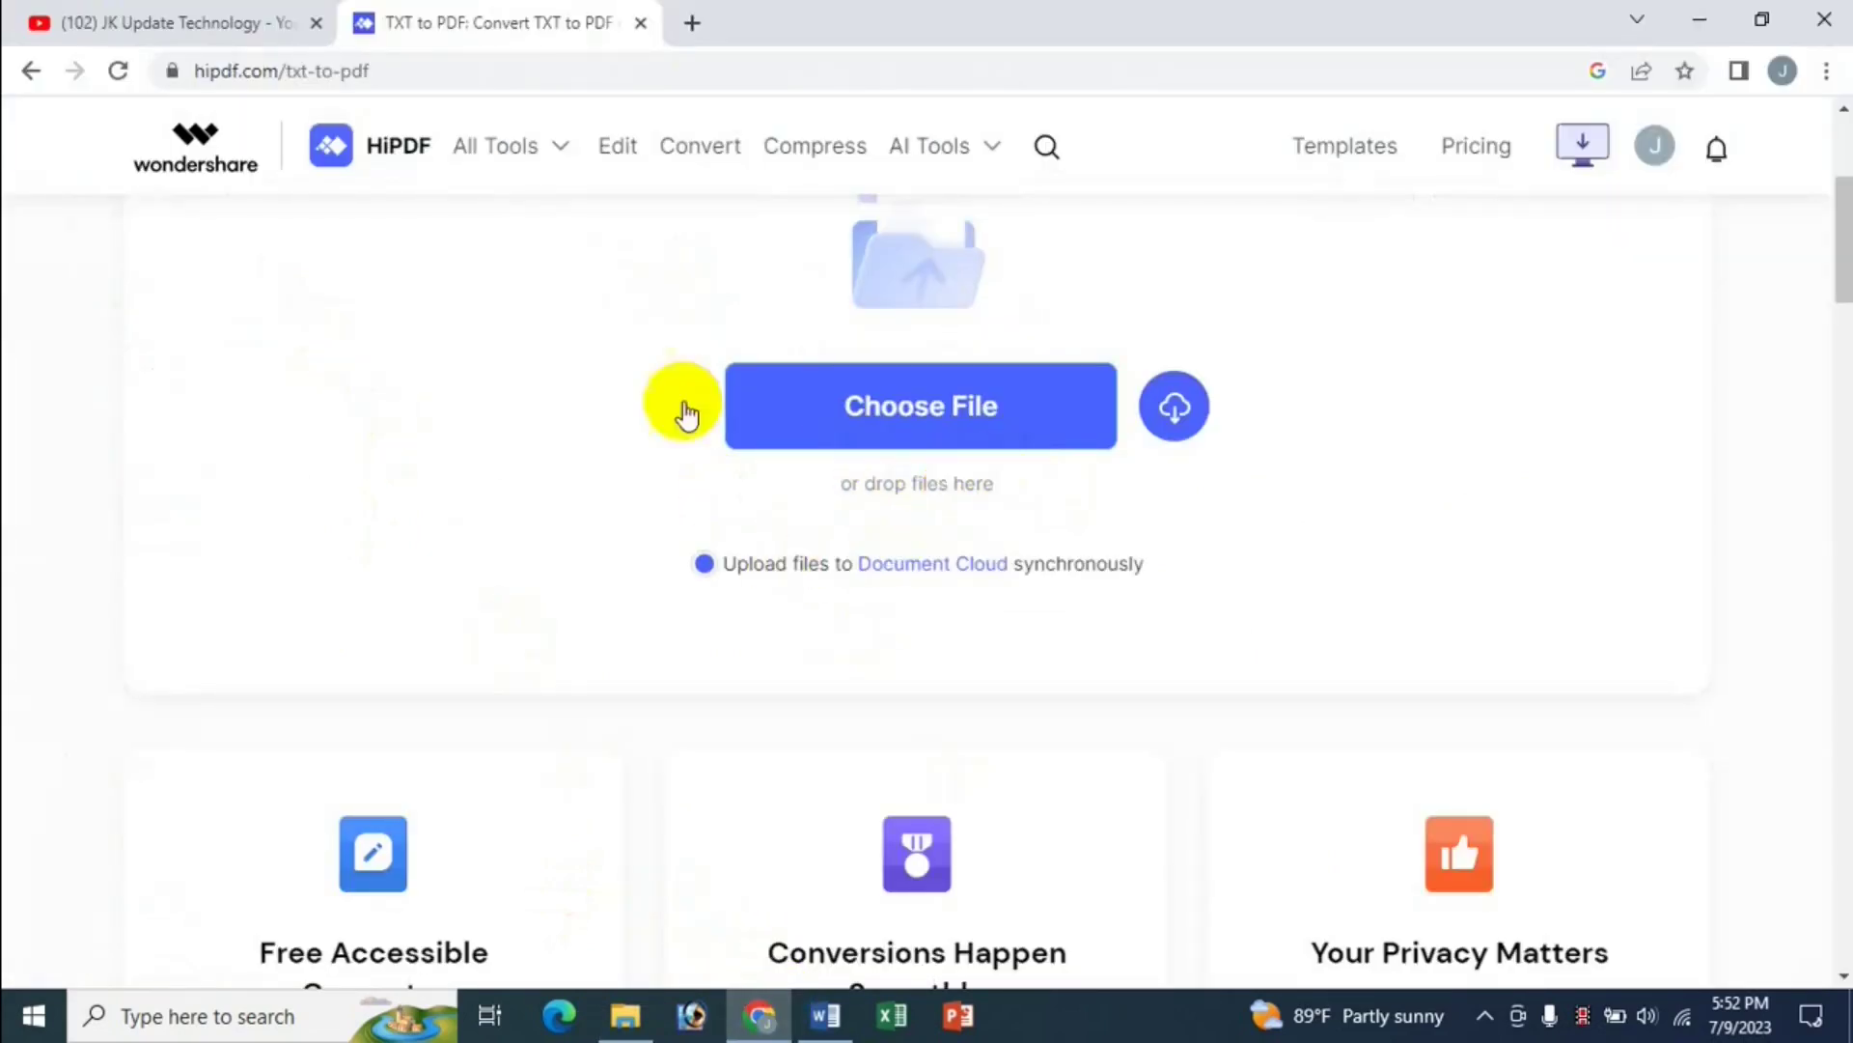
pyautogui.scroll(1, 726, 518)
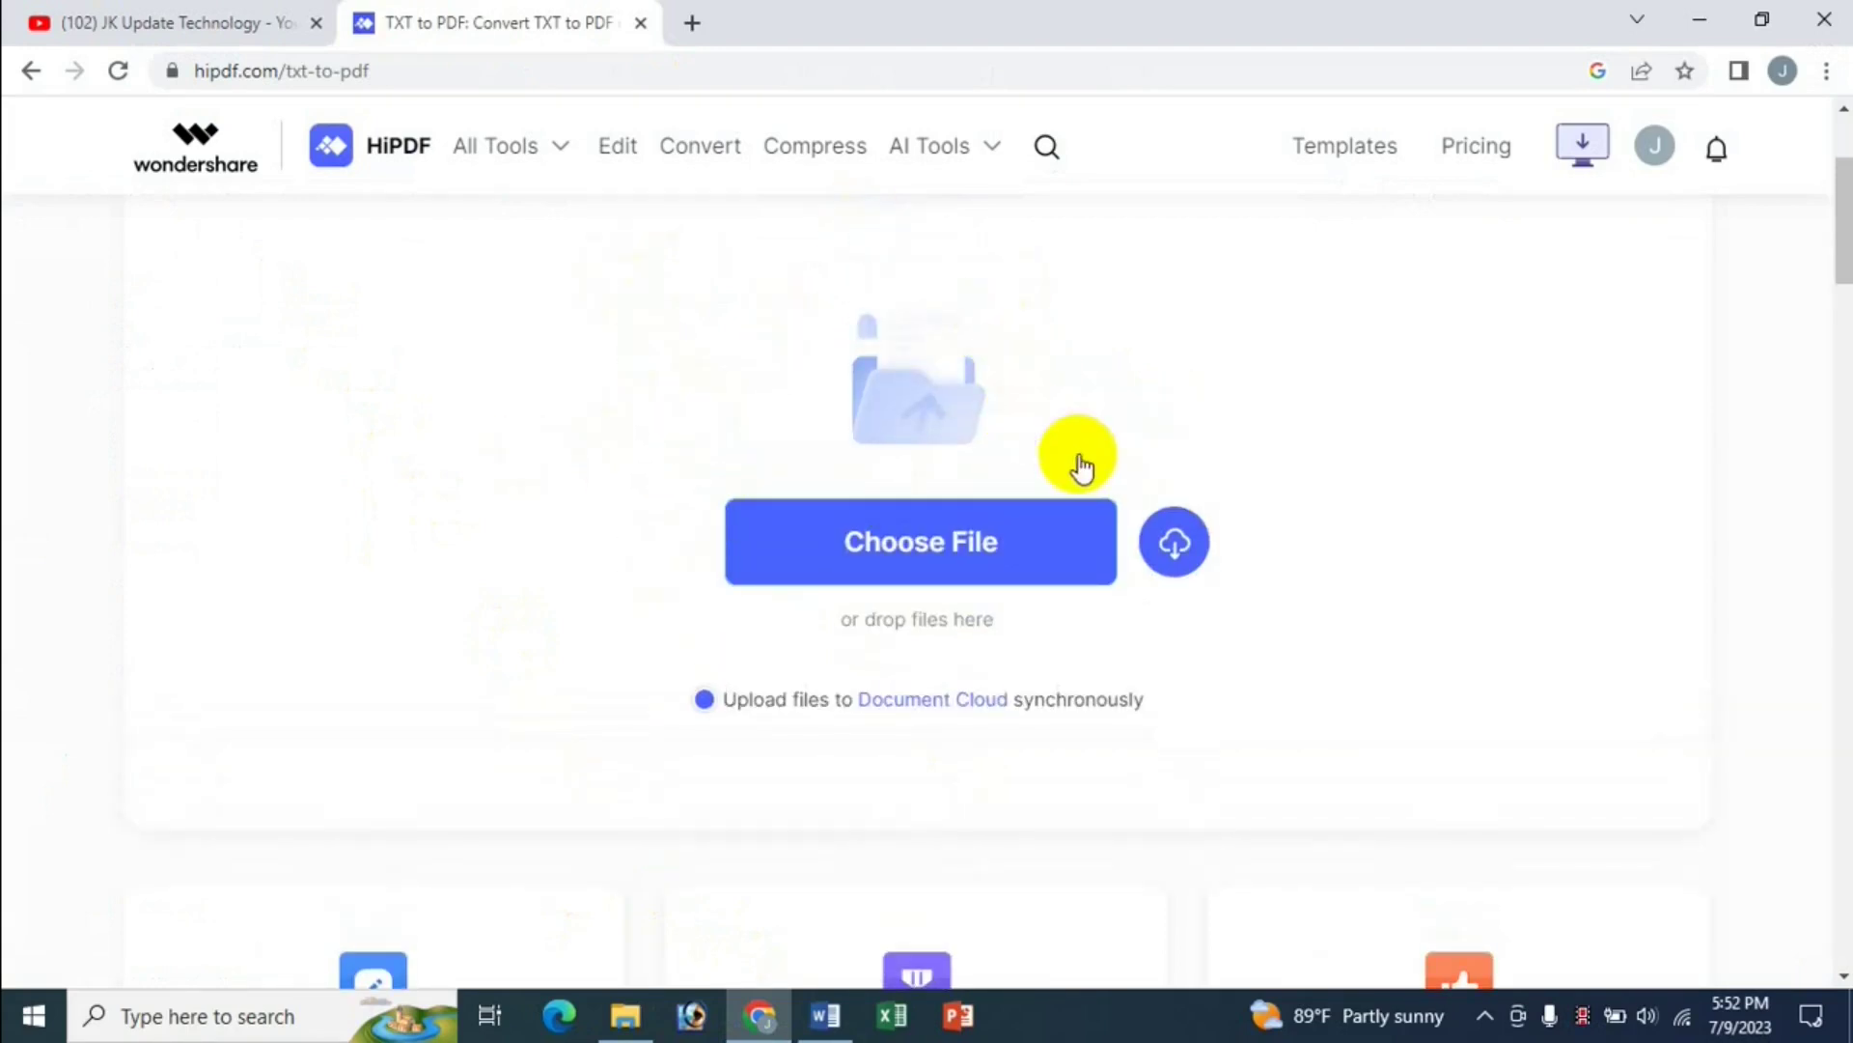
# - Upload the text files cow-and-goshaalaa and The Cat together, convert them to PDF and download the result
pyautogui.click(871, 537)
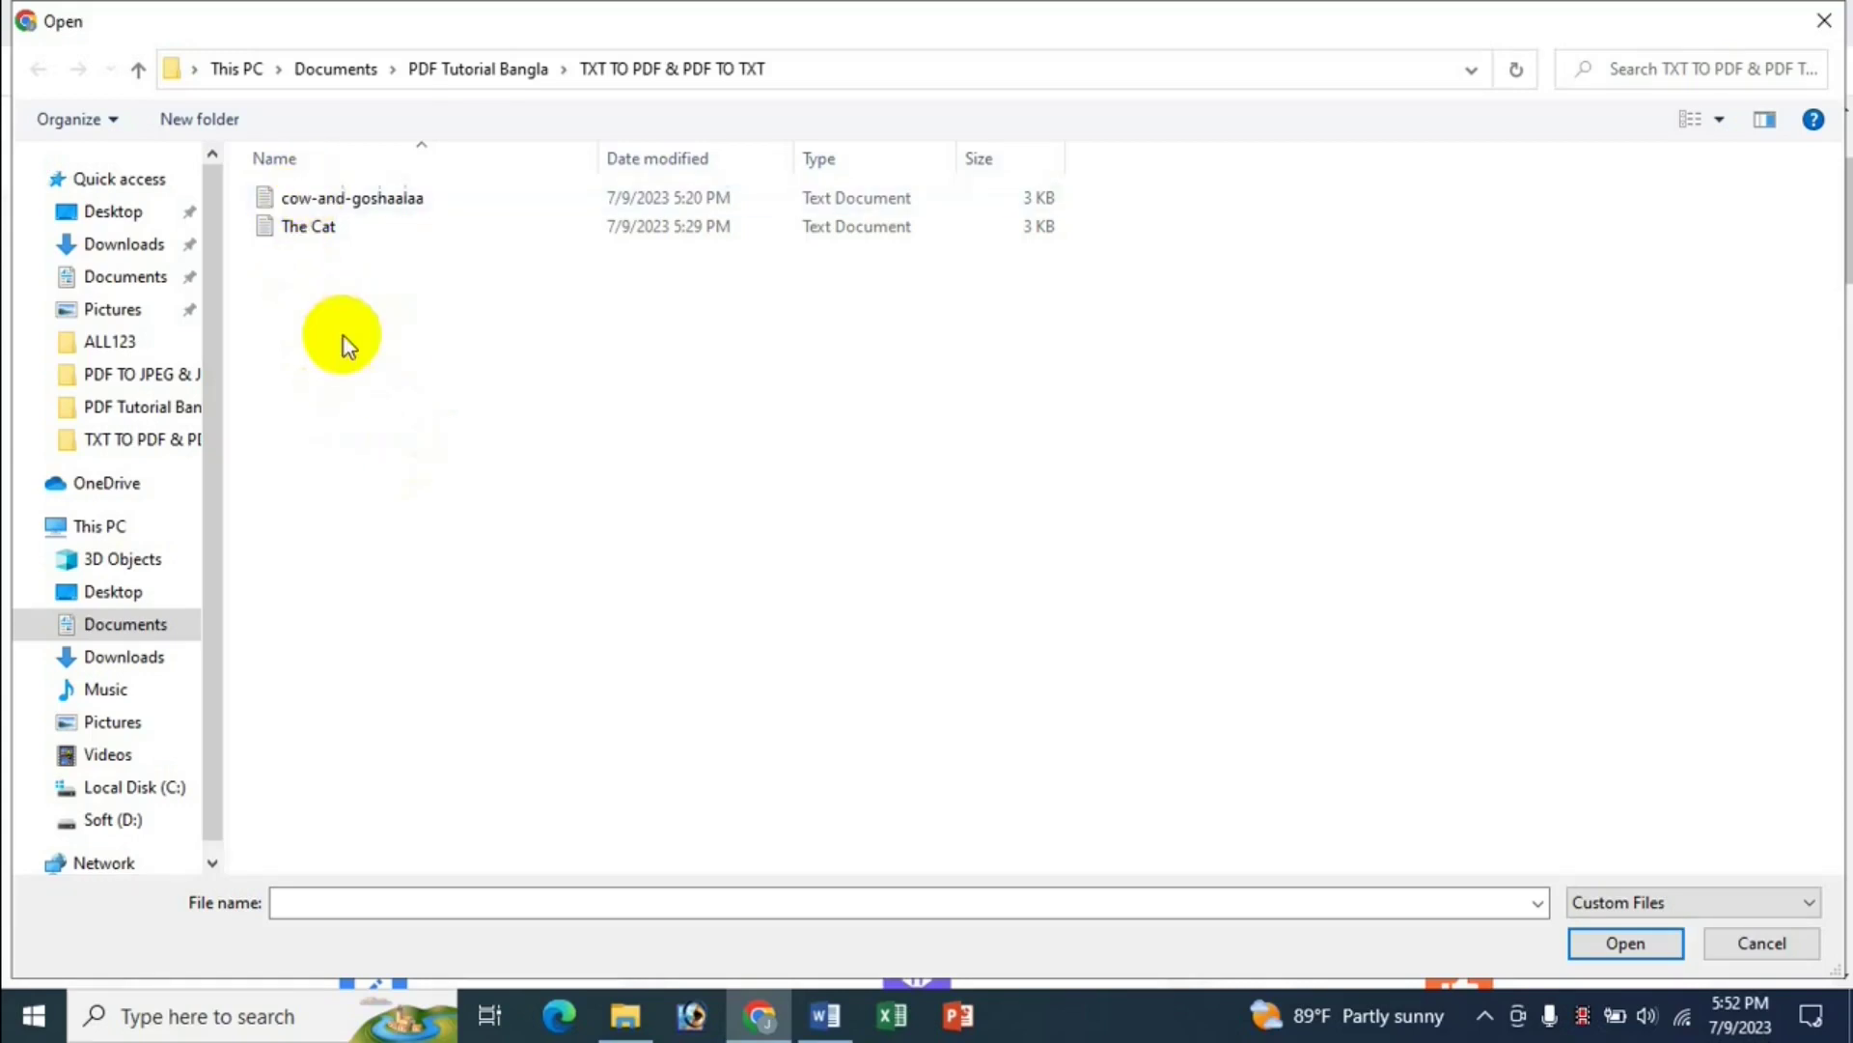
pyautogui.click(310, 227)
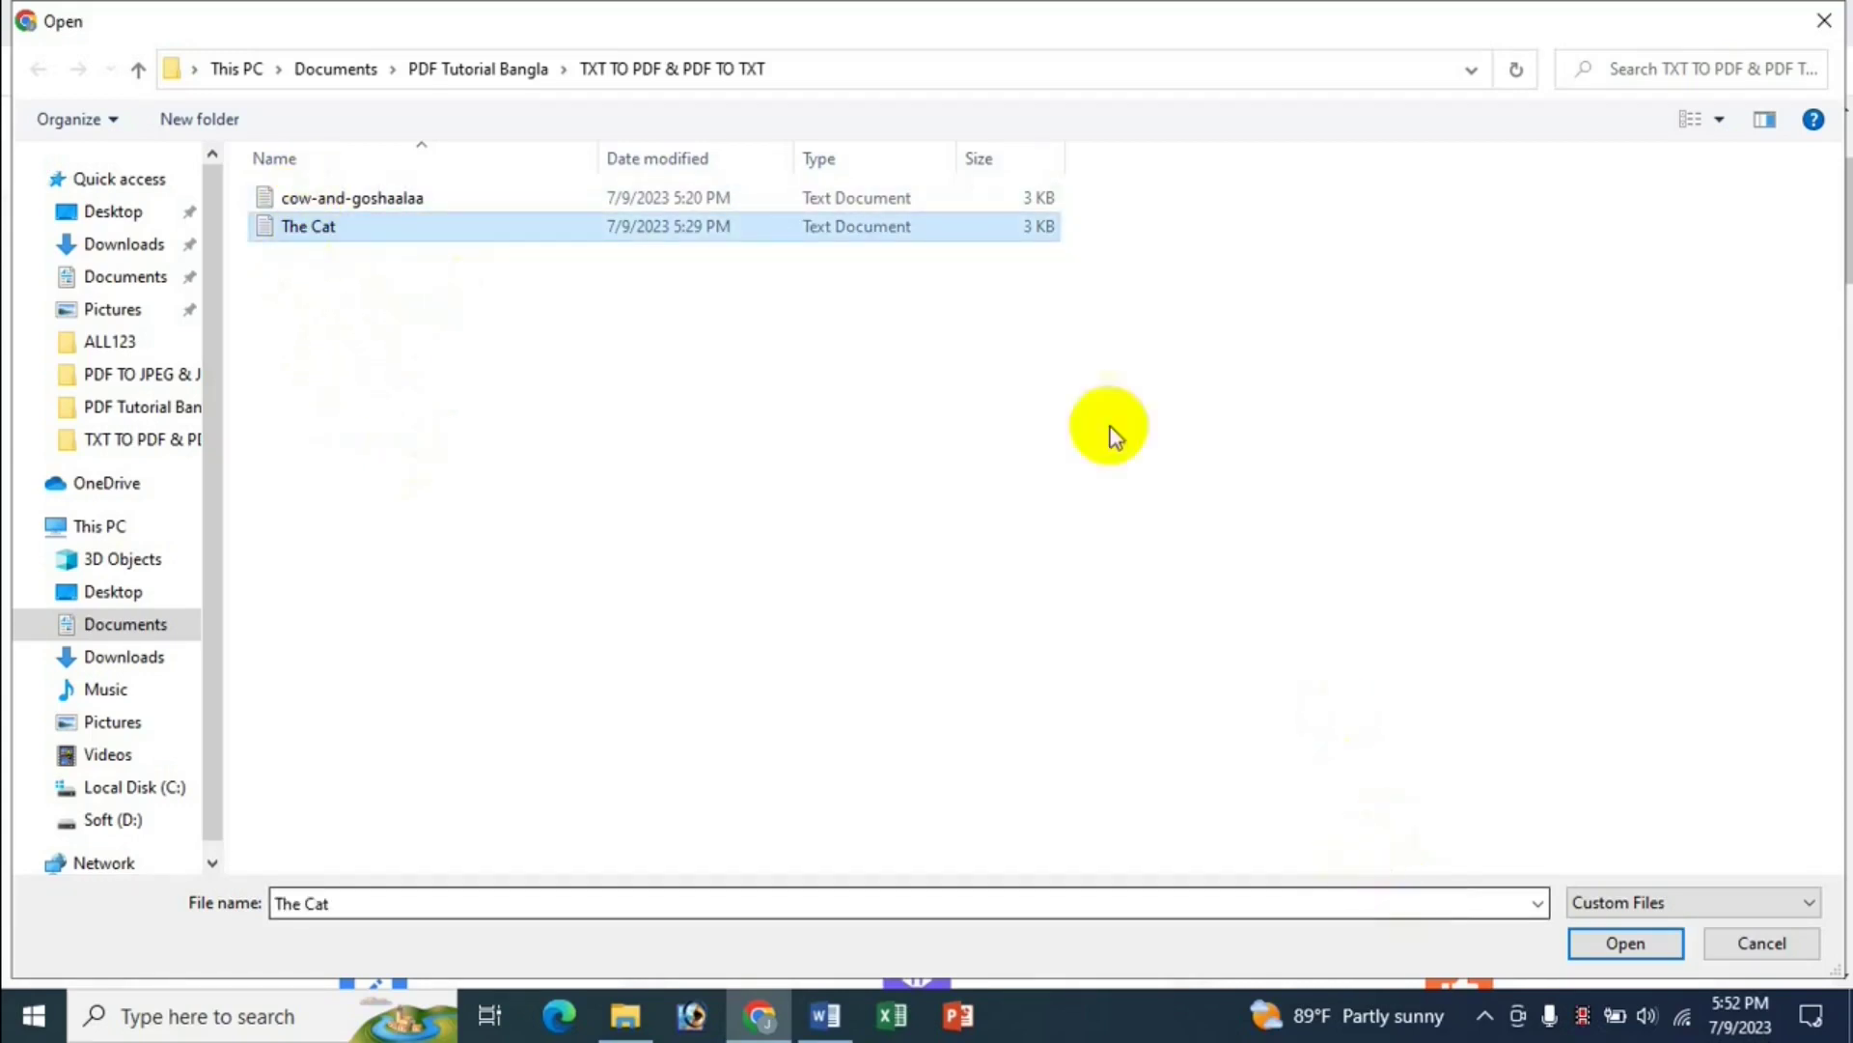
pyautogui.click(340, 285)
pyautogui.click(328, 226)
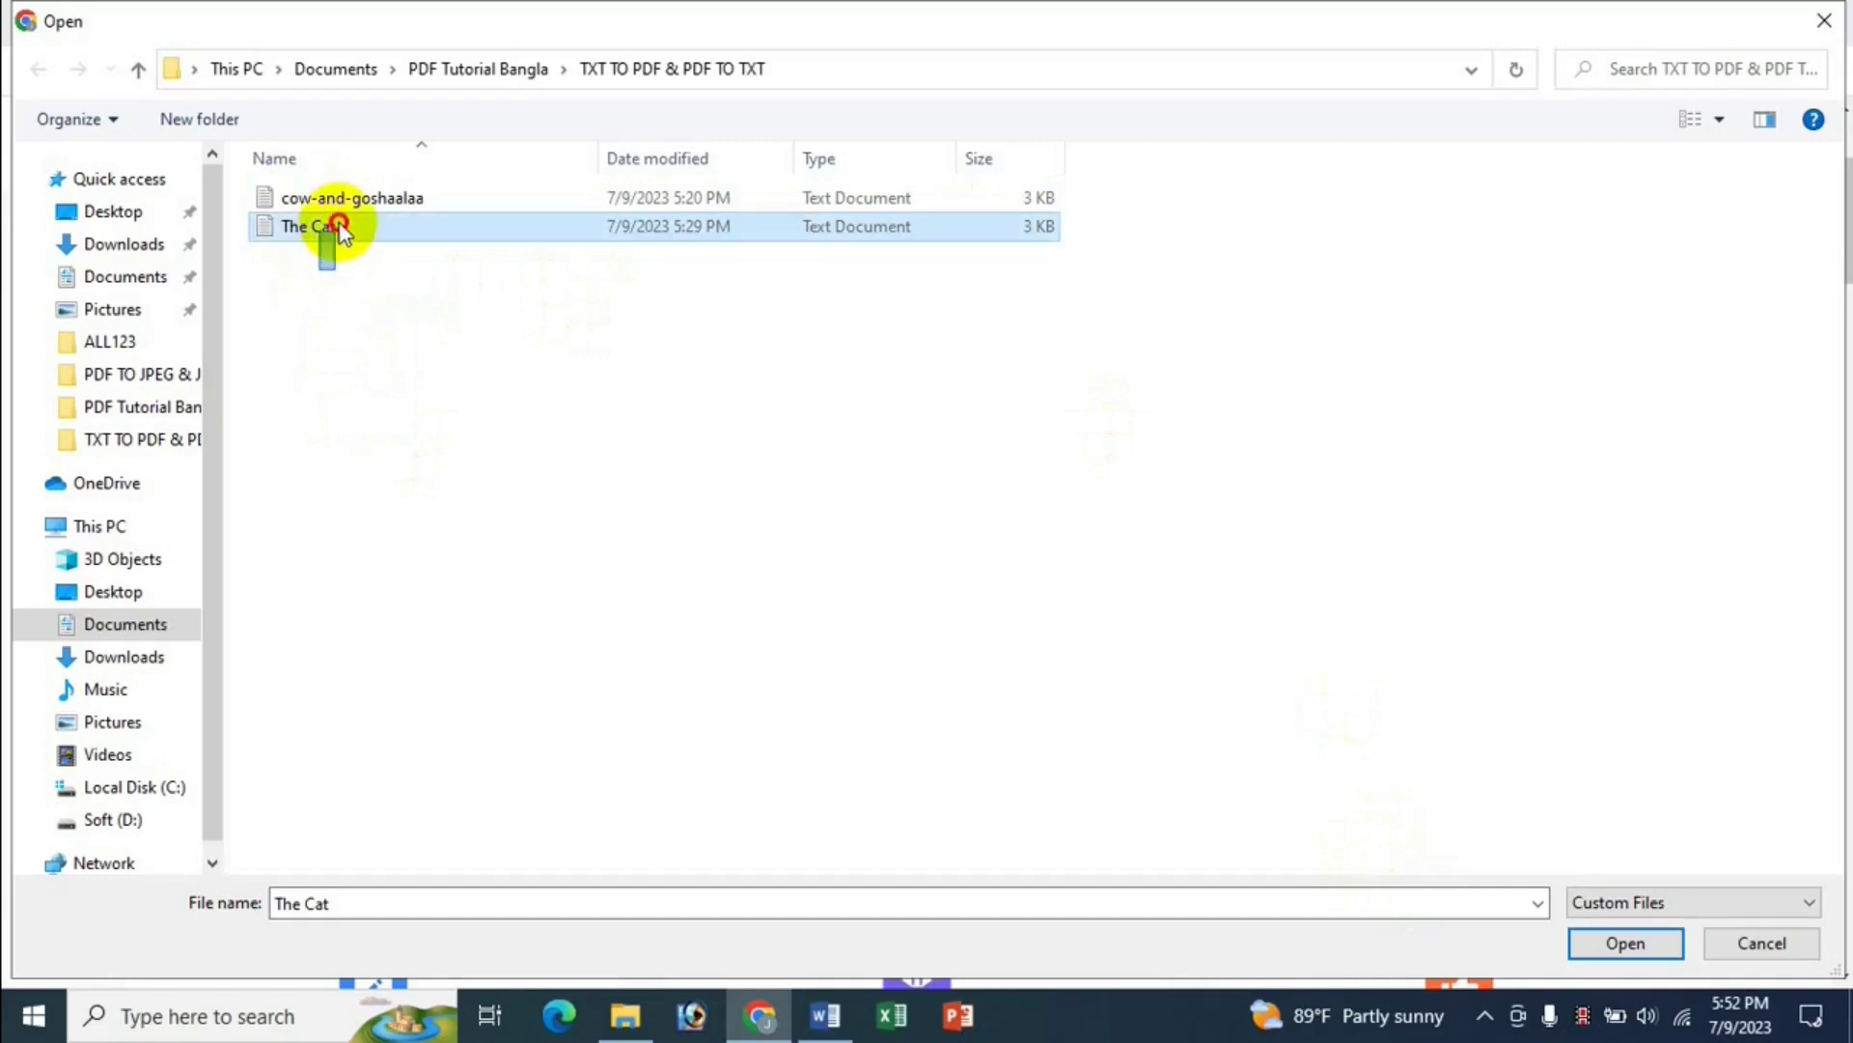
pyautogui.keyDown('ctrl'); pyautogui.click(350, 197); pyautogui.keyUp('ctrl')
pyautogui.click(442, 390)
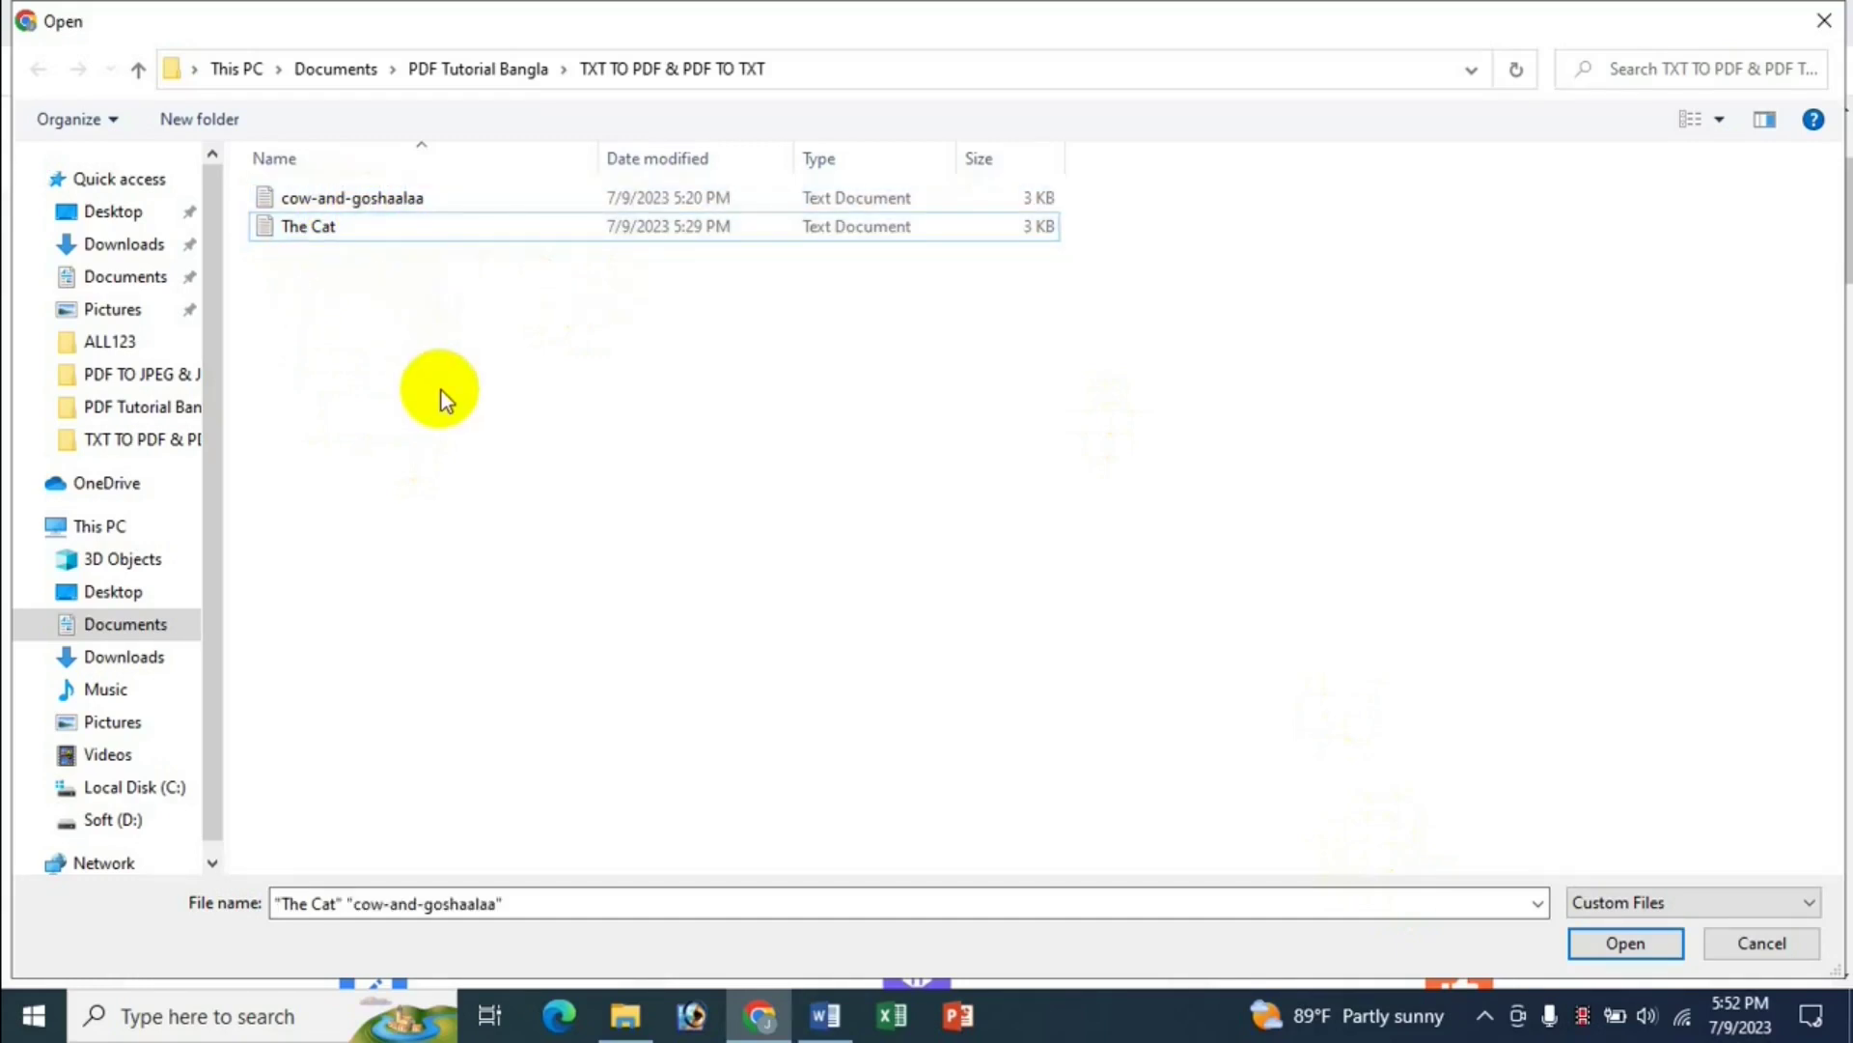
pyautogui.hotkey('ctrl', 'a')
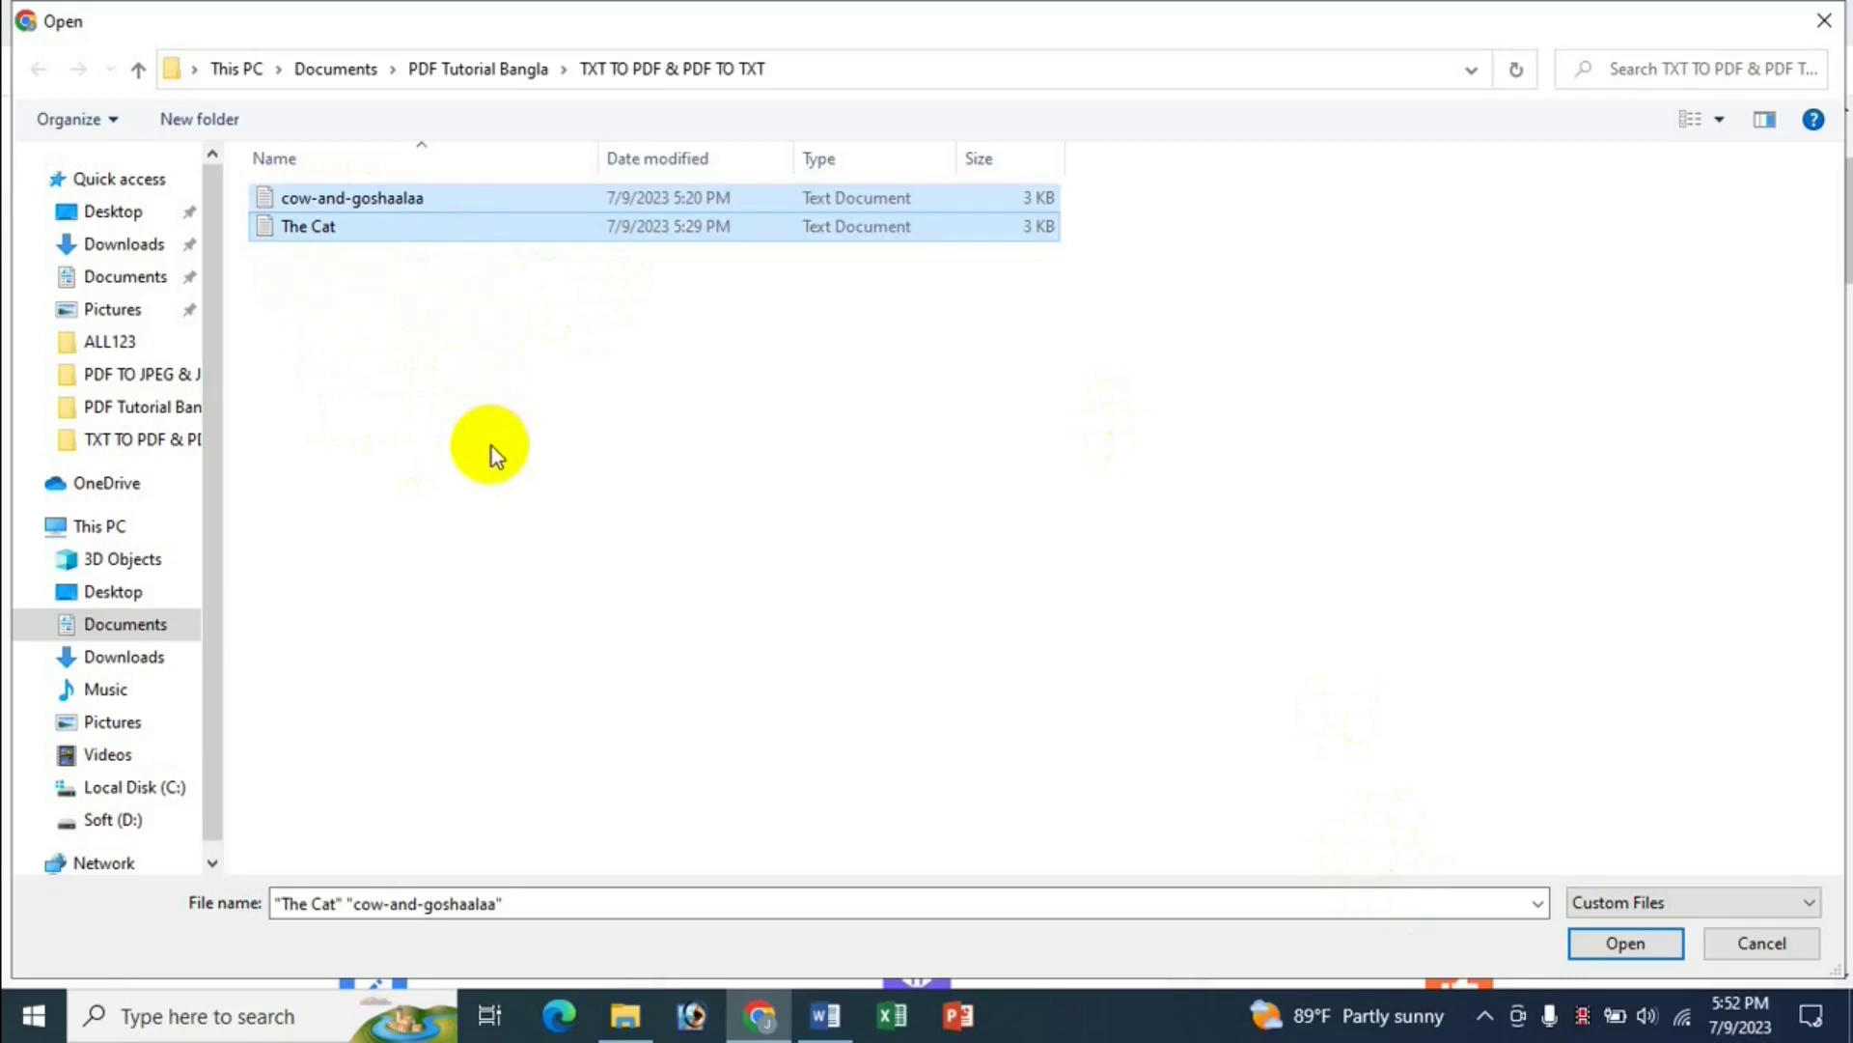
pyautogui.click(1625, 943)
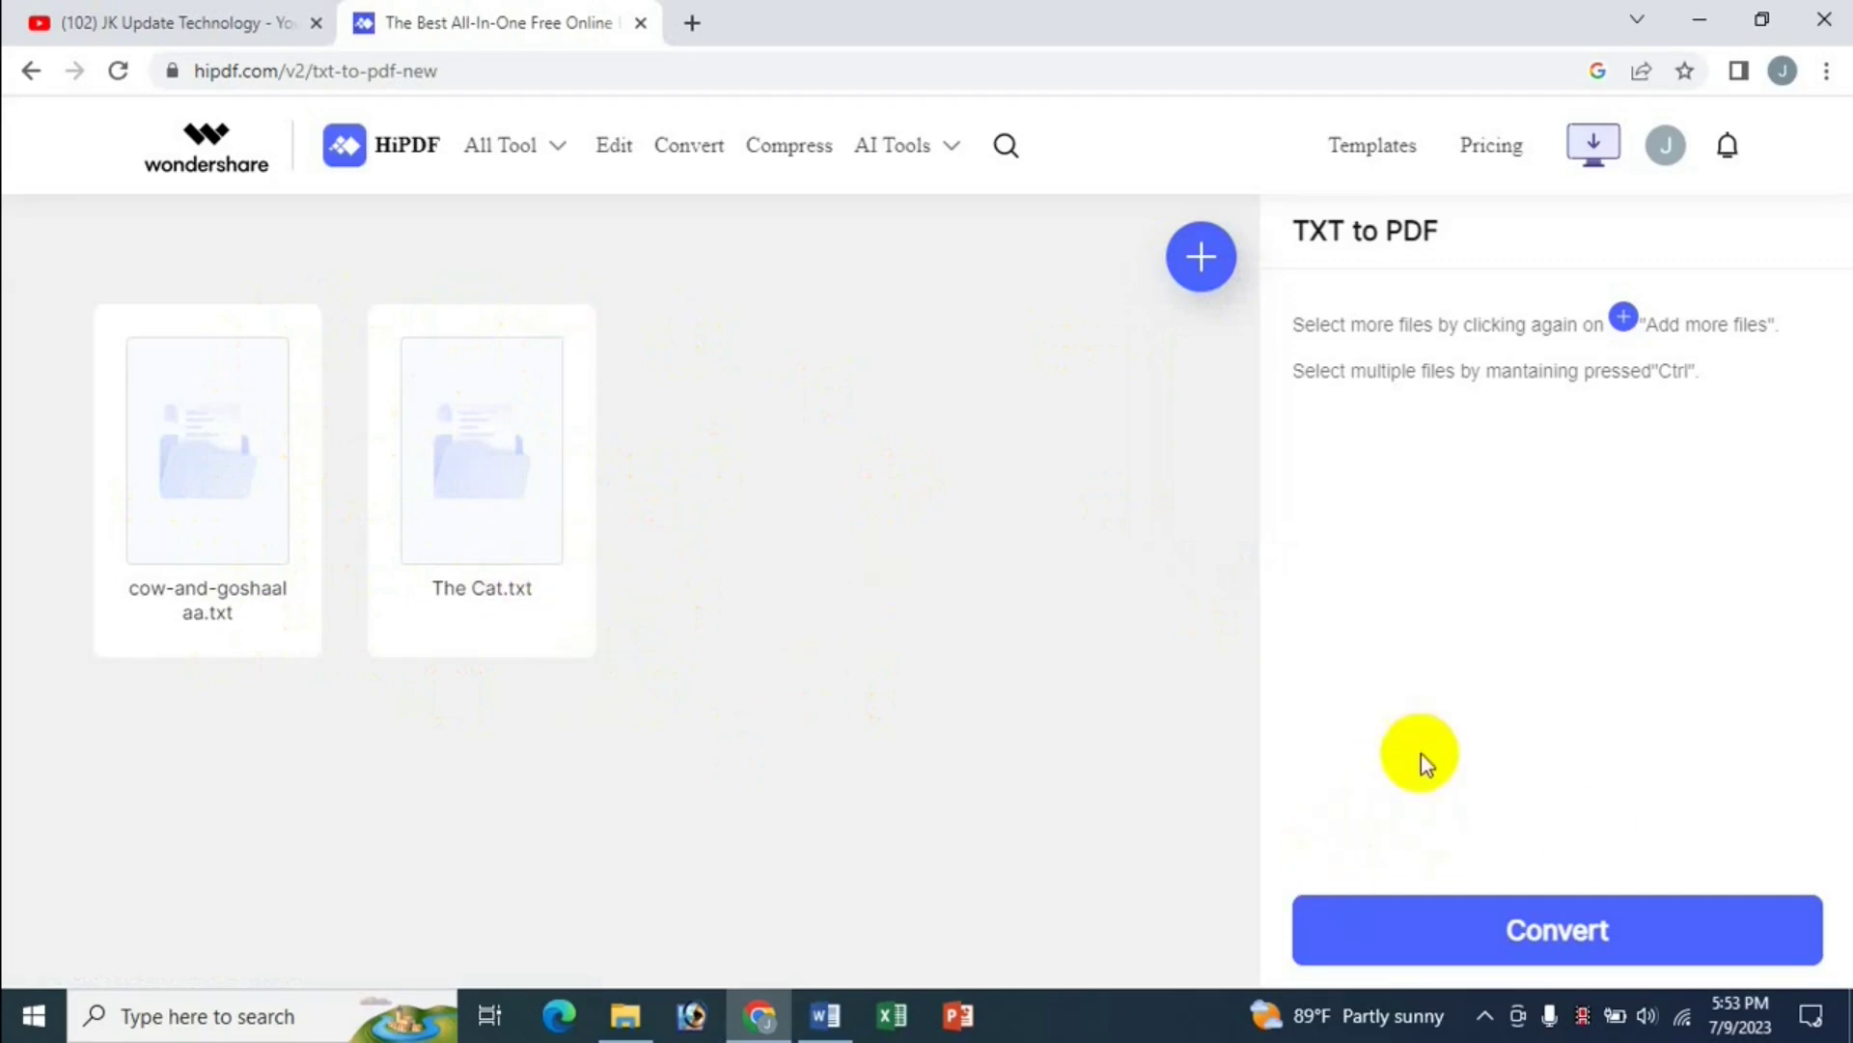
pyautogui.click(1544, 923)
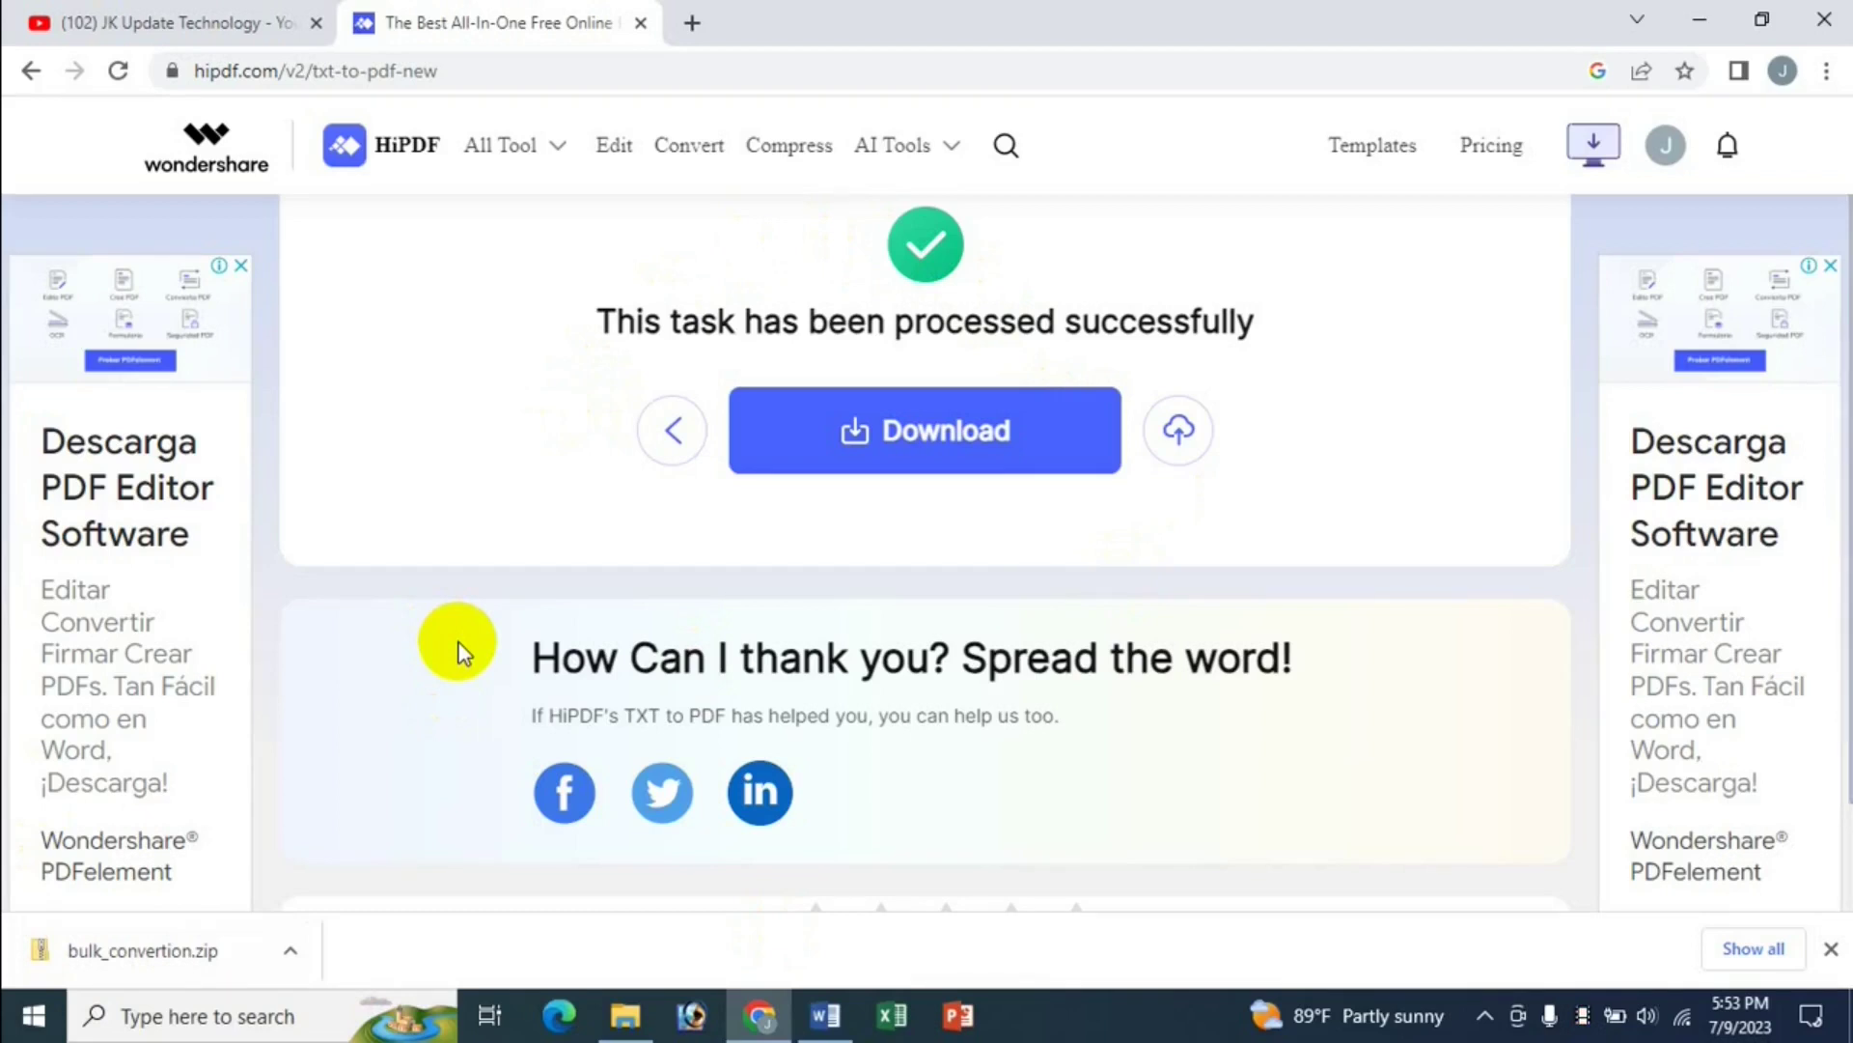
# - View the HiPDF account overview with its plan, AI tokens and Document Cloud usage
pyautogui.click(1665, 145)
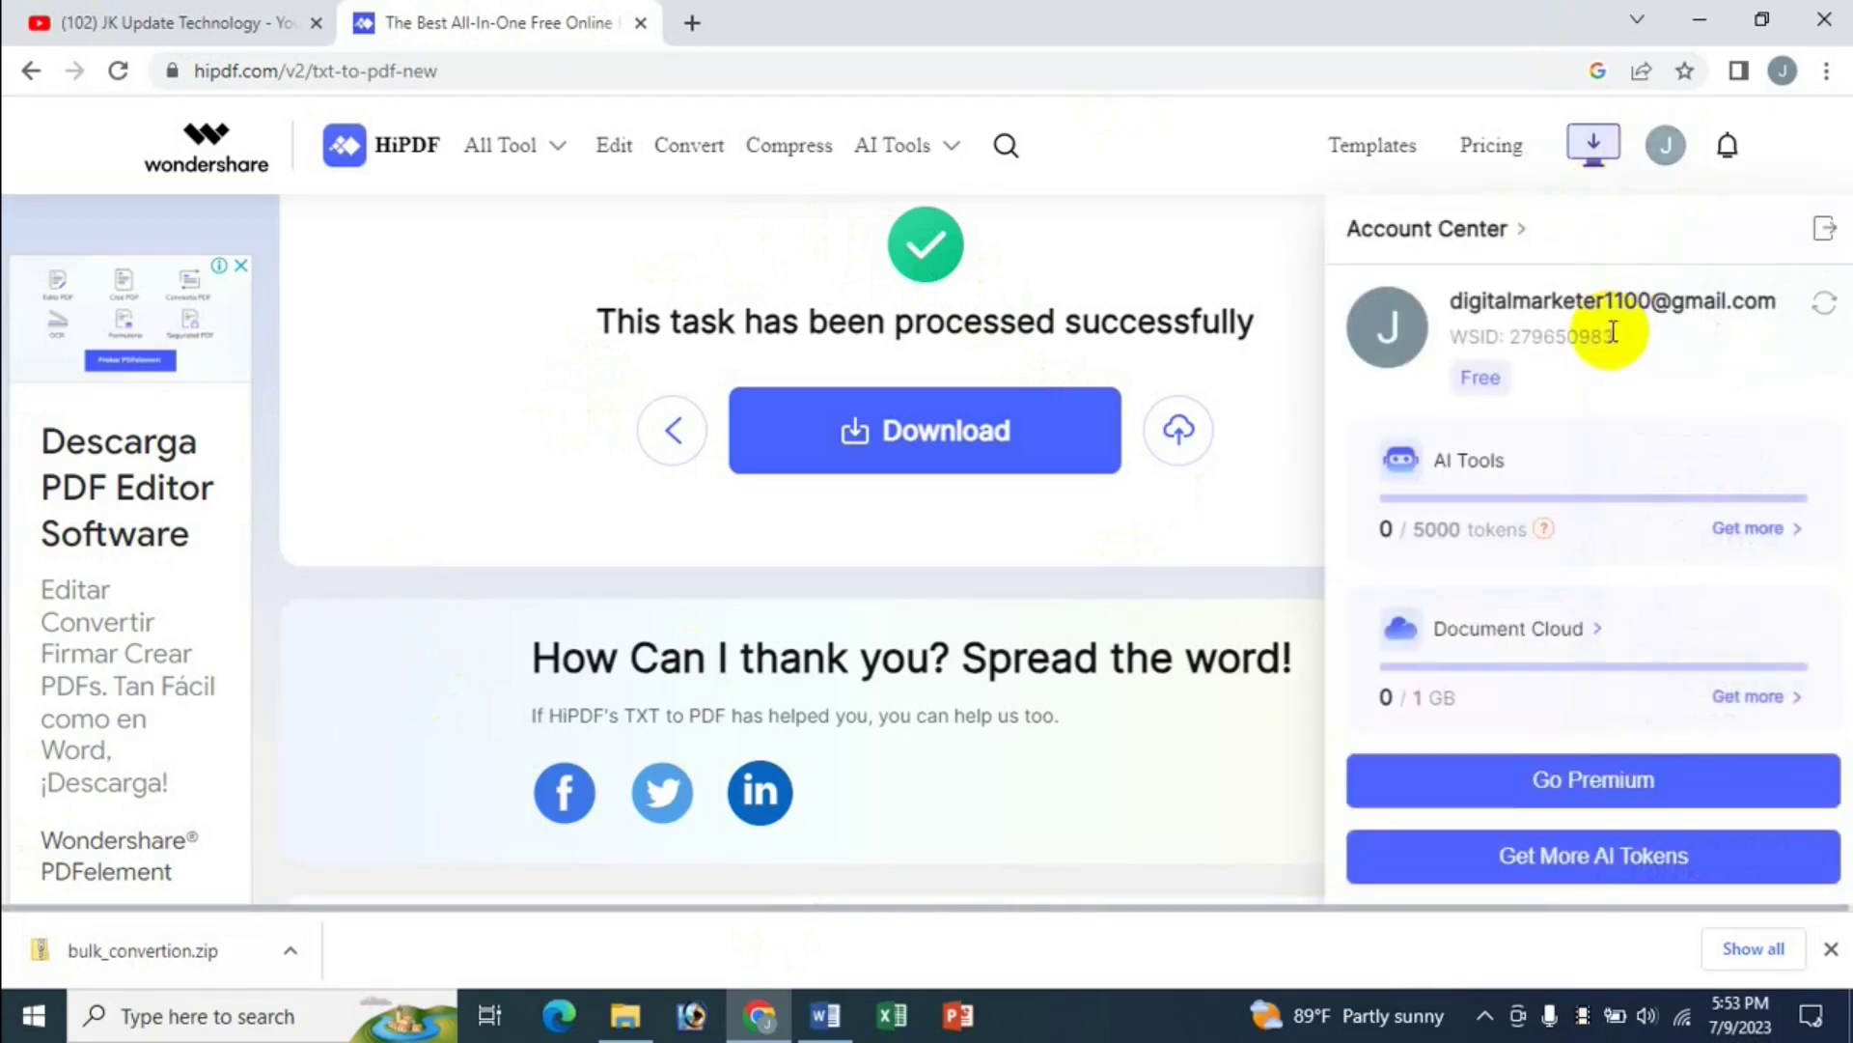
pyautogui.moveTo(1670, 150)
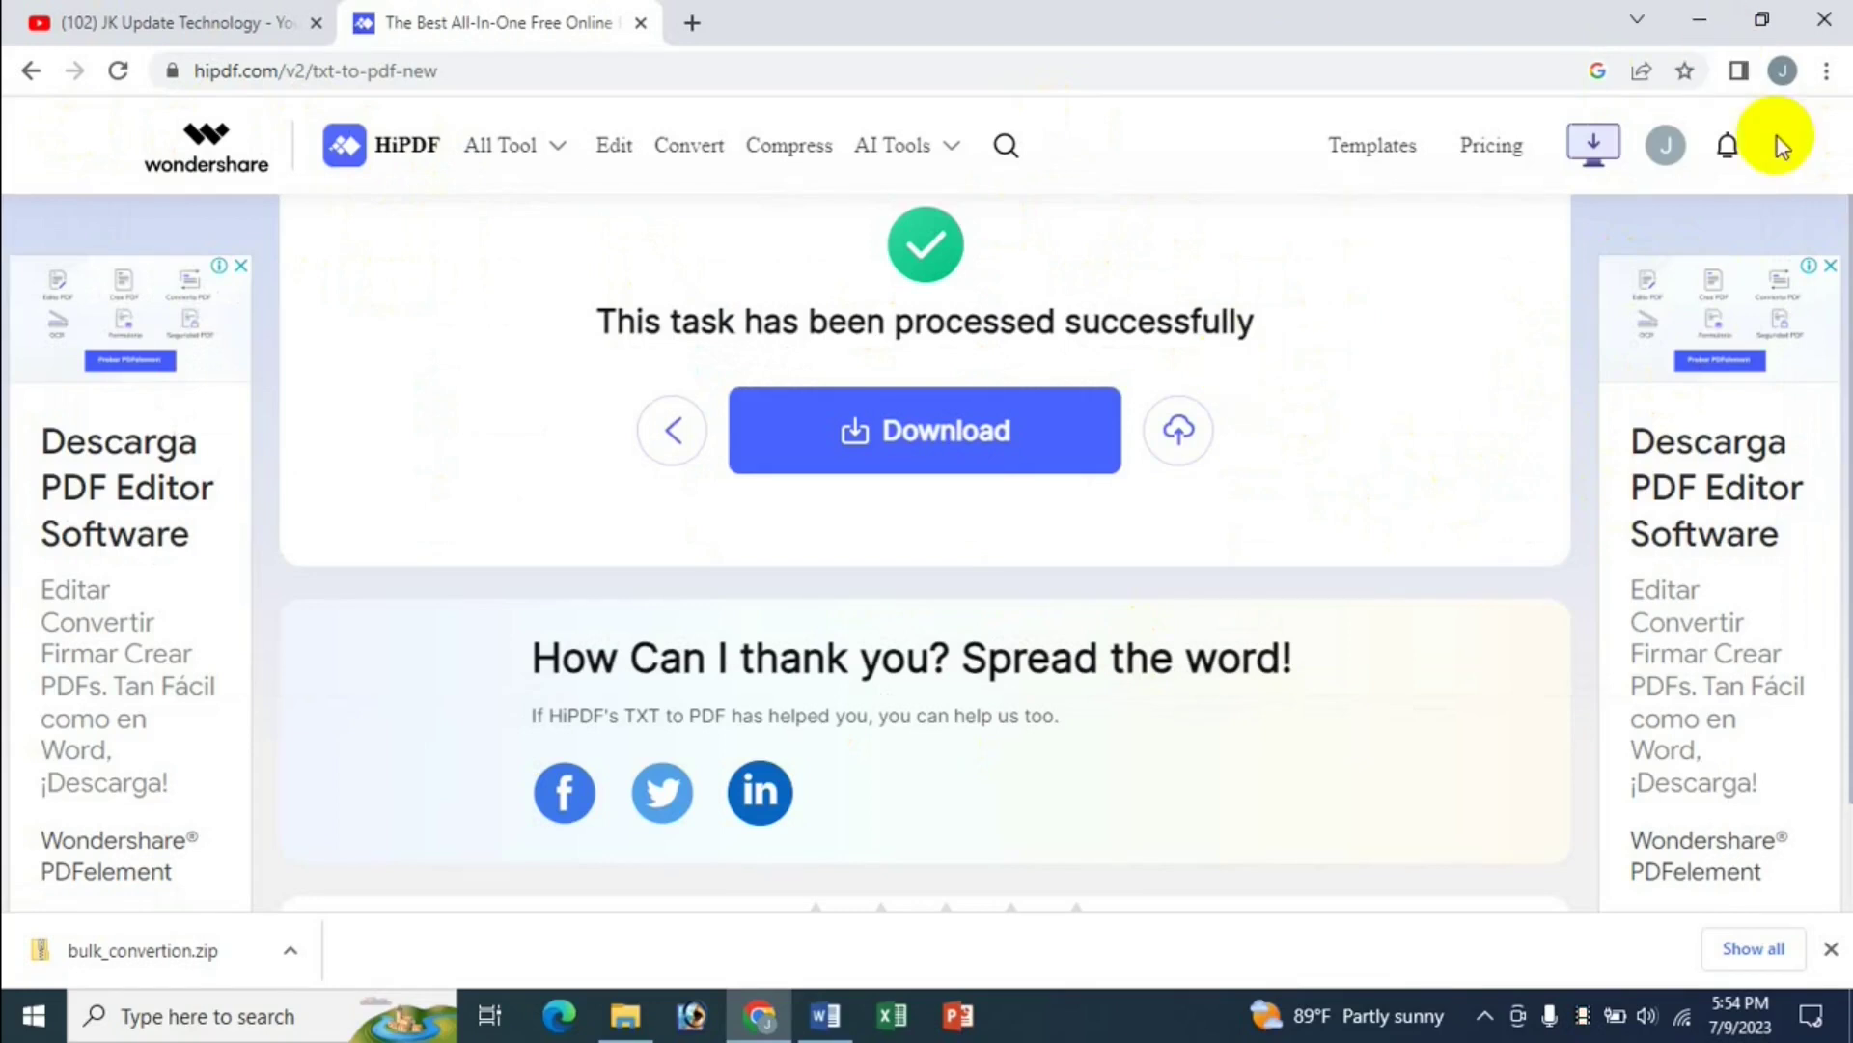
pyautogui.click(1667, 162)
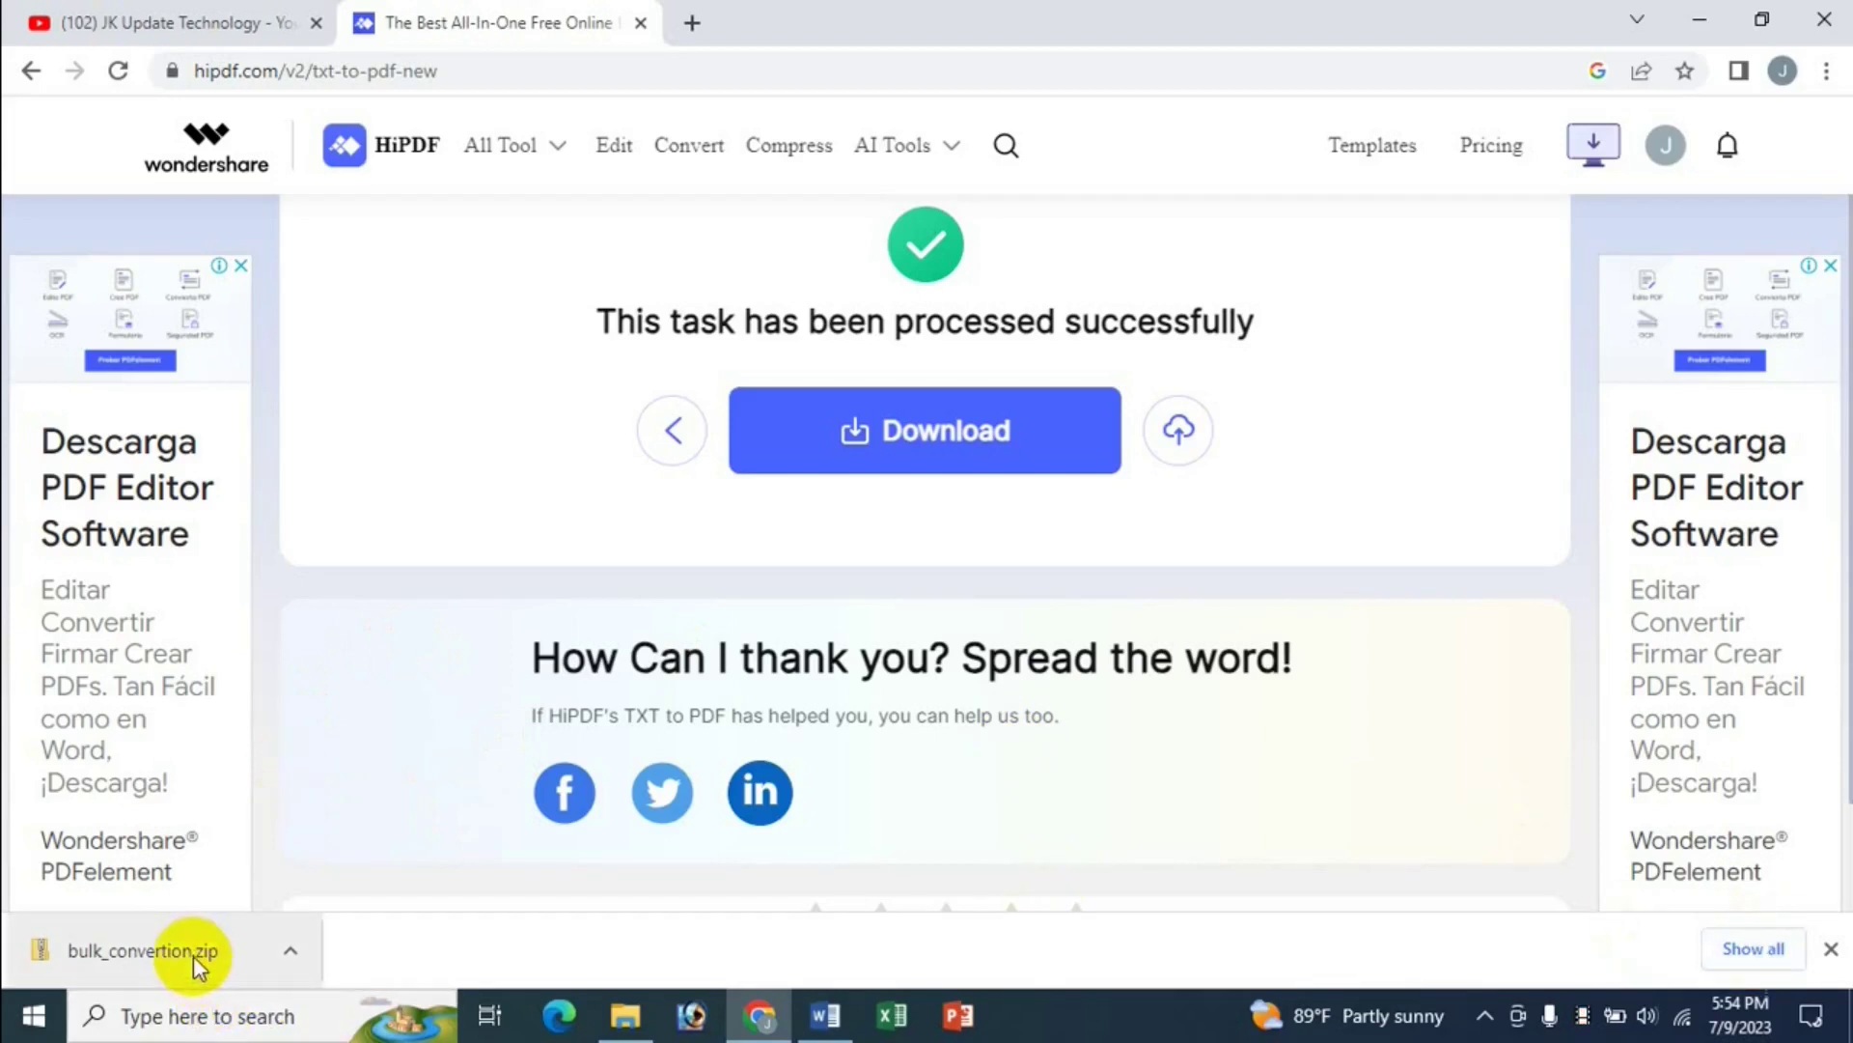
# - Show the downloaded bulk_convertion.zip in its folder and open the archive to see the converted PDFs
pyautogui.click(1755, 950)
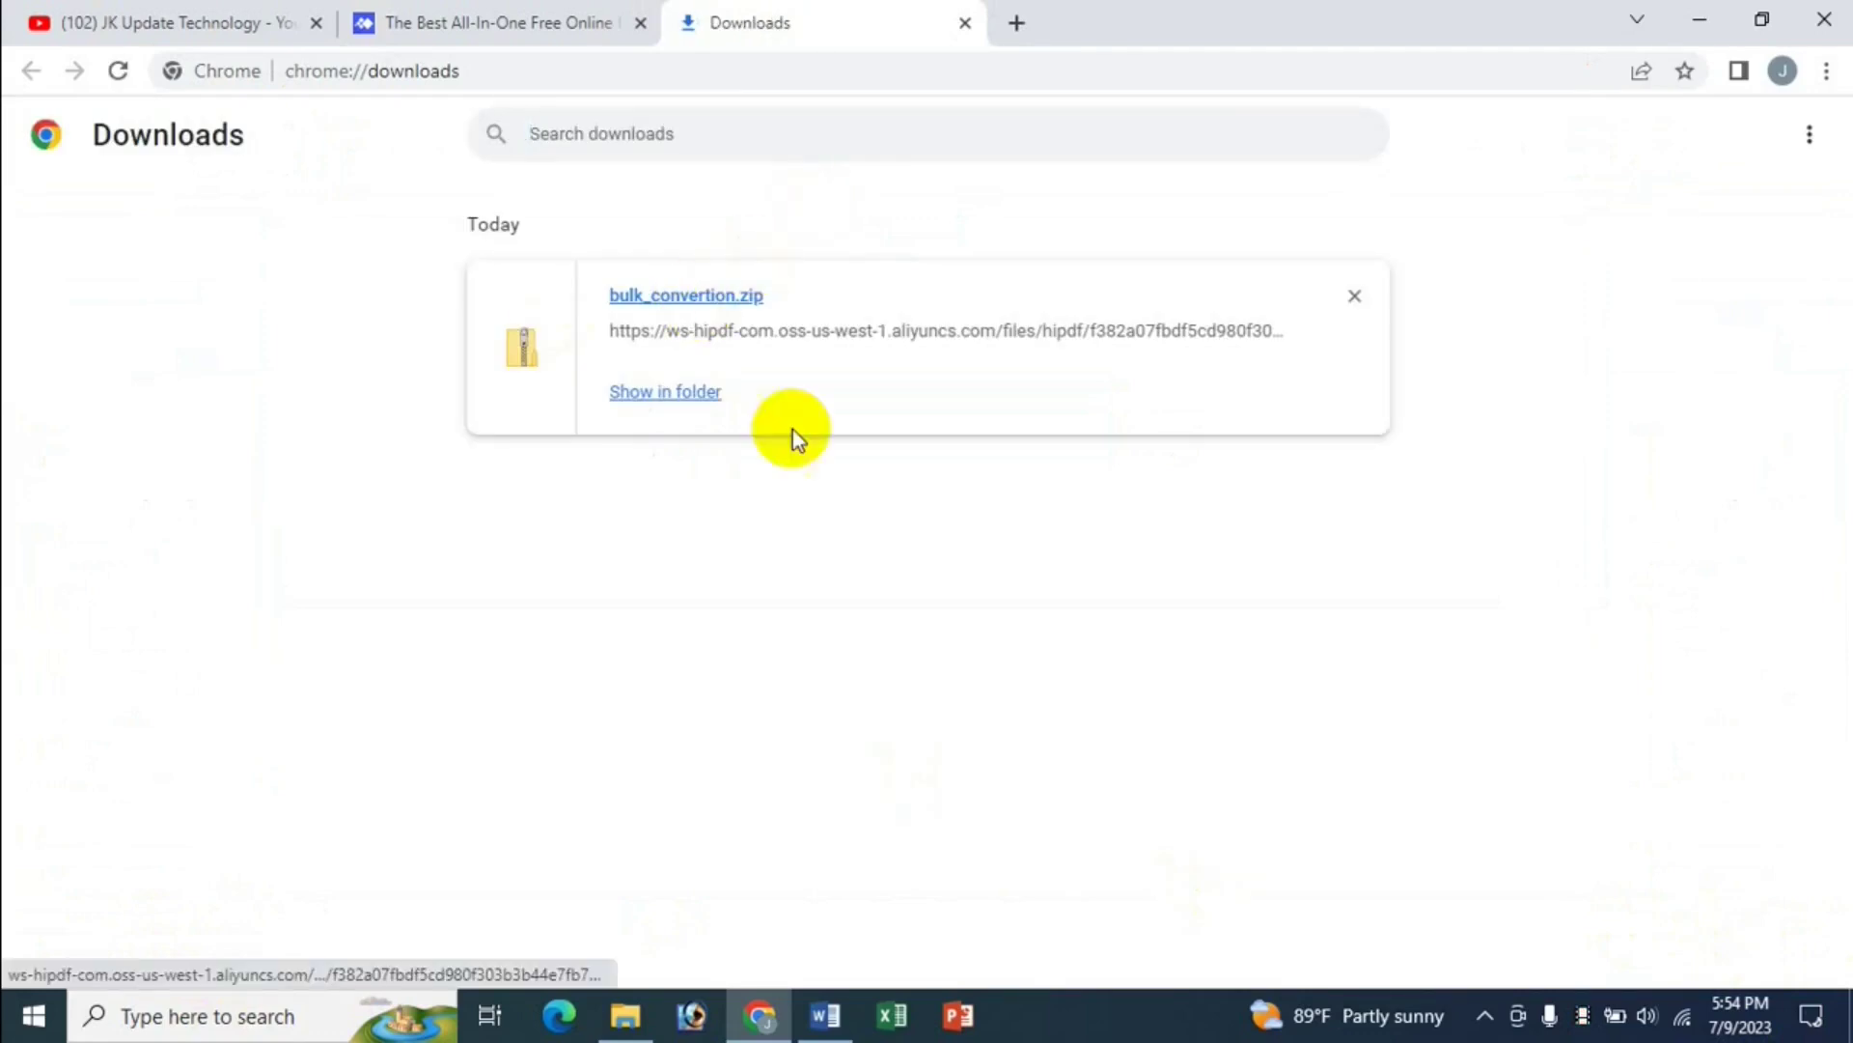
pyautogui.click(683, 395)
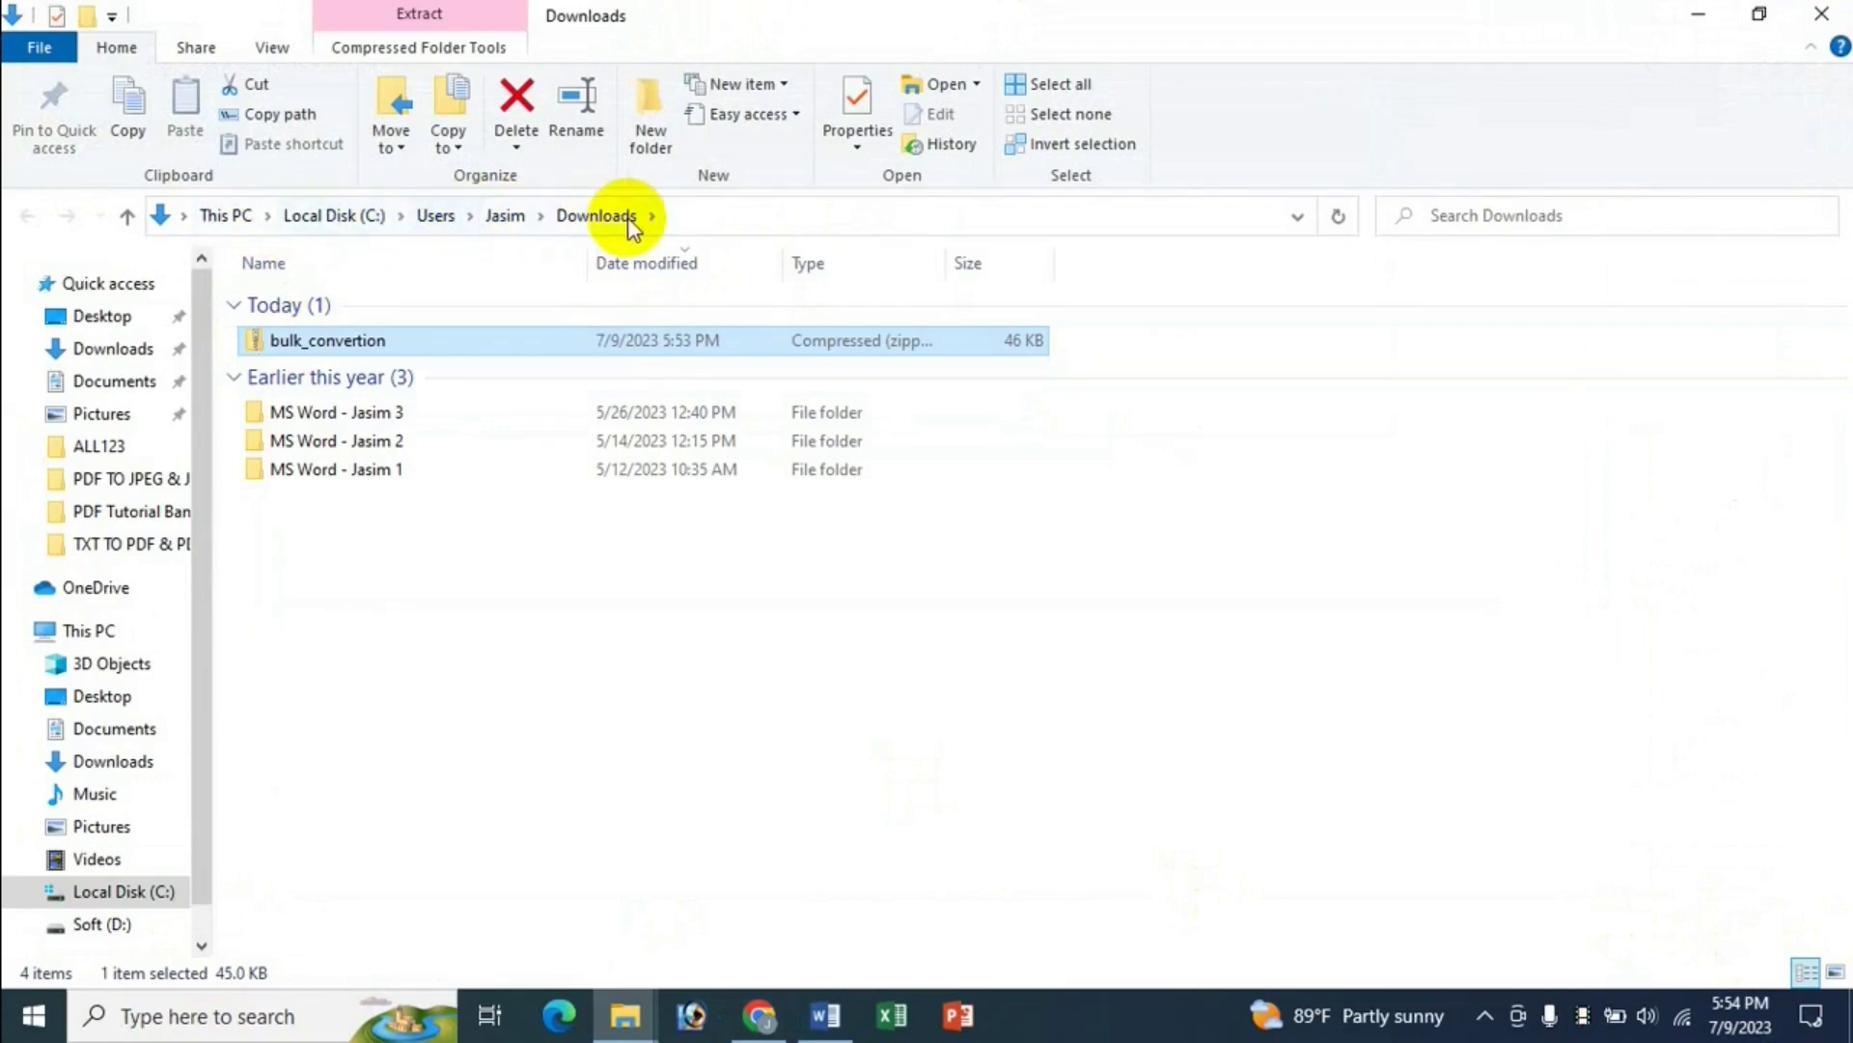
pyautogui.doubleClick(336, 345)
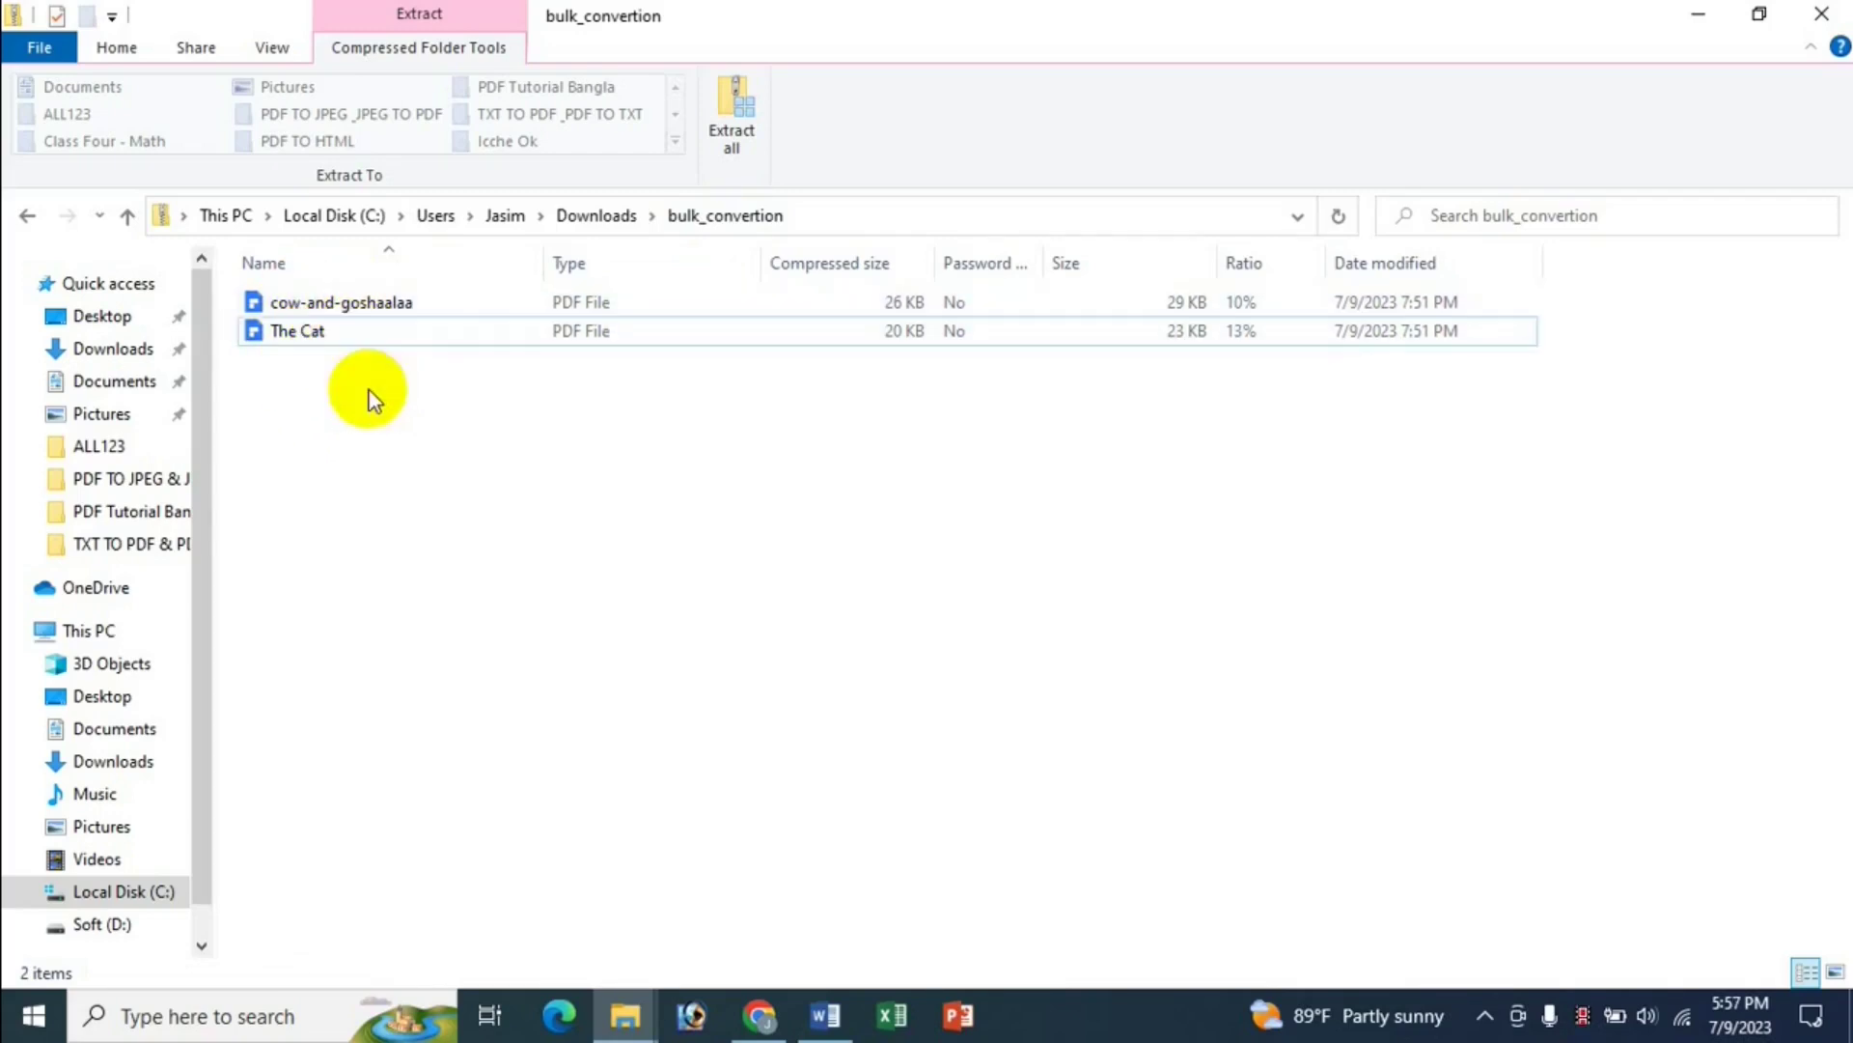
# - Extract the bulk_convertion archive in Downloads to a bulk_convertion folder there and dismiss the download notification
pyautogui.click(113, 761)
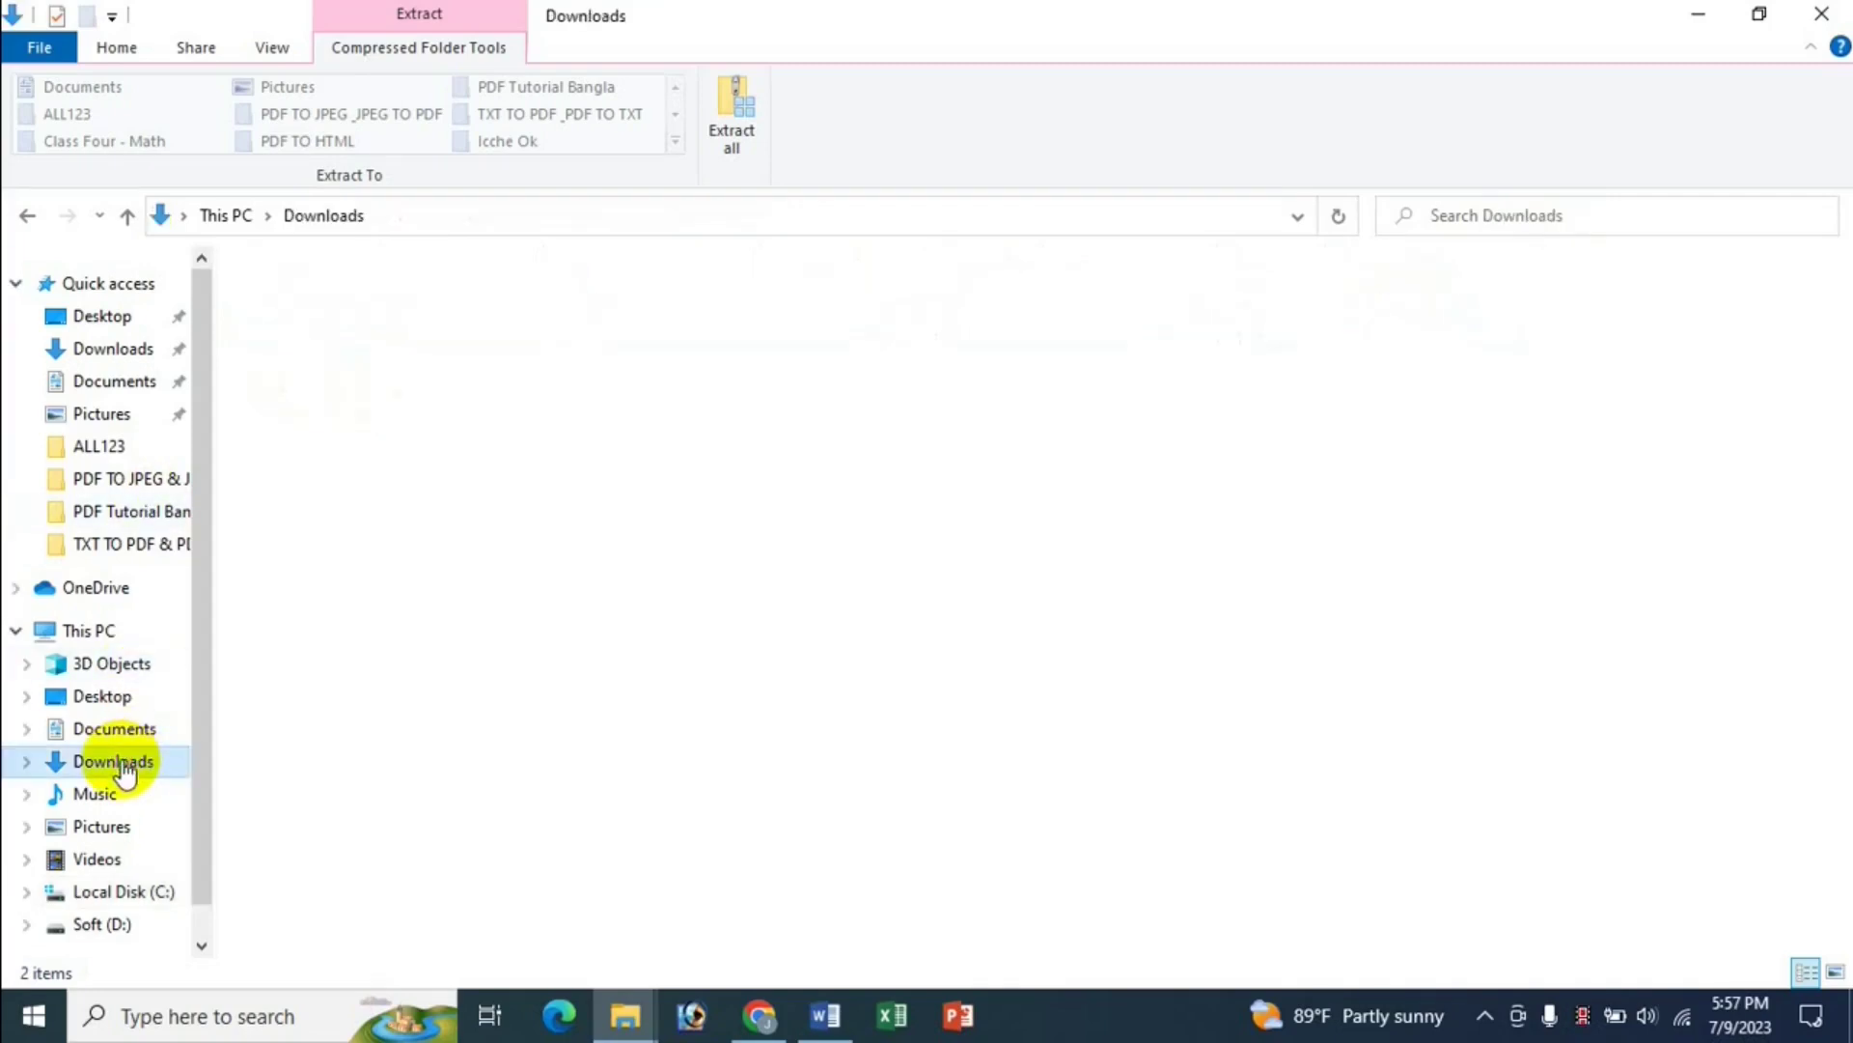
pyautogui.click(315, 440)
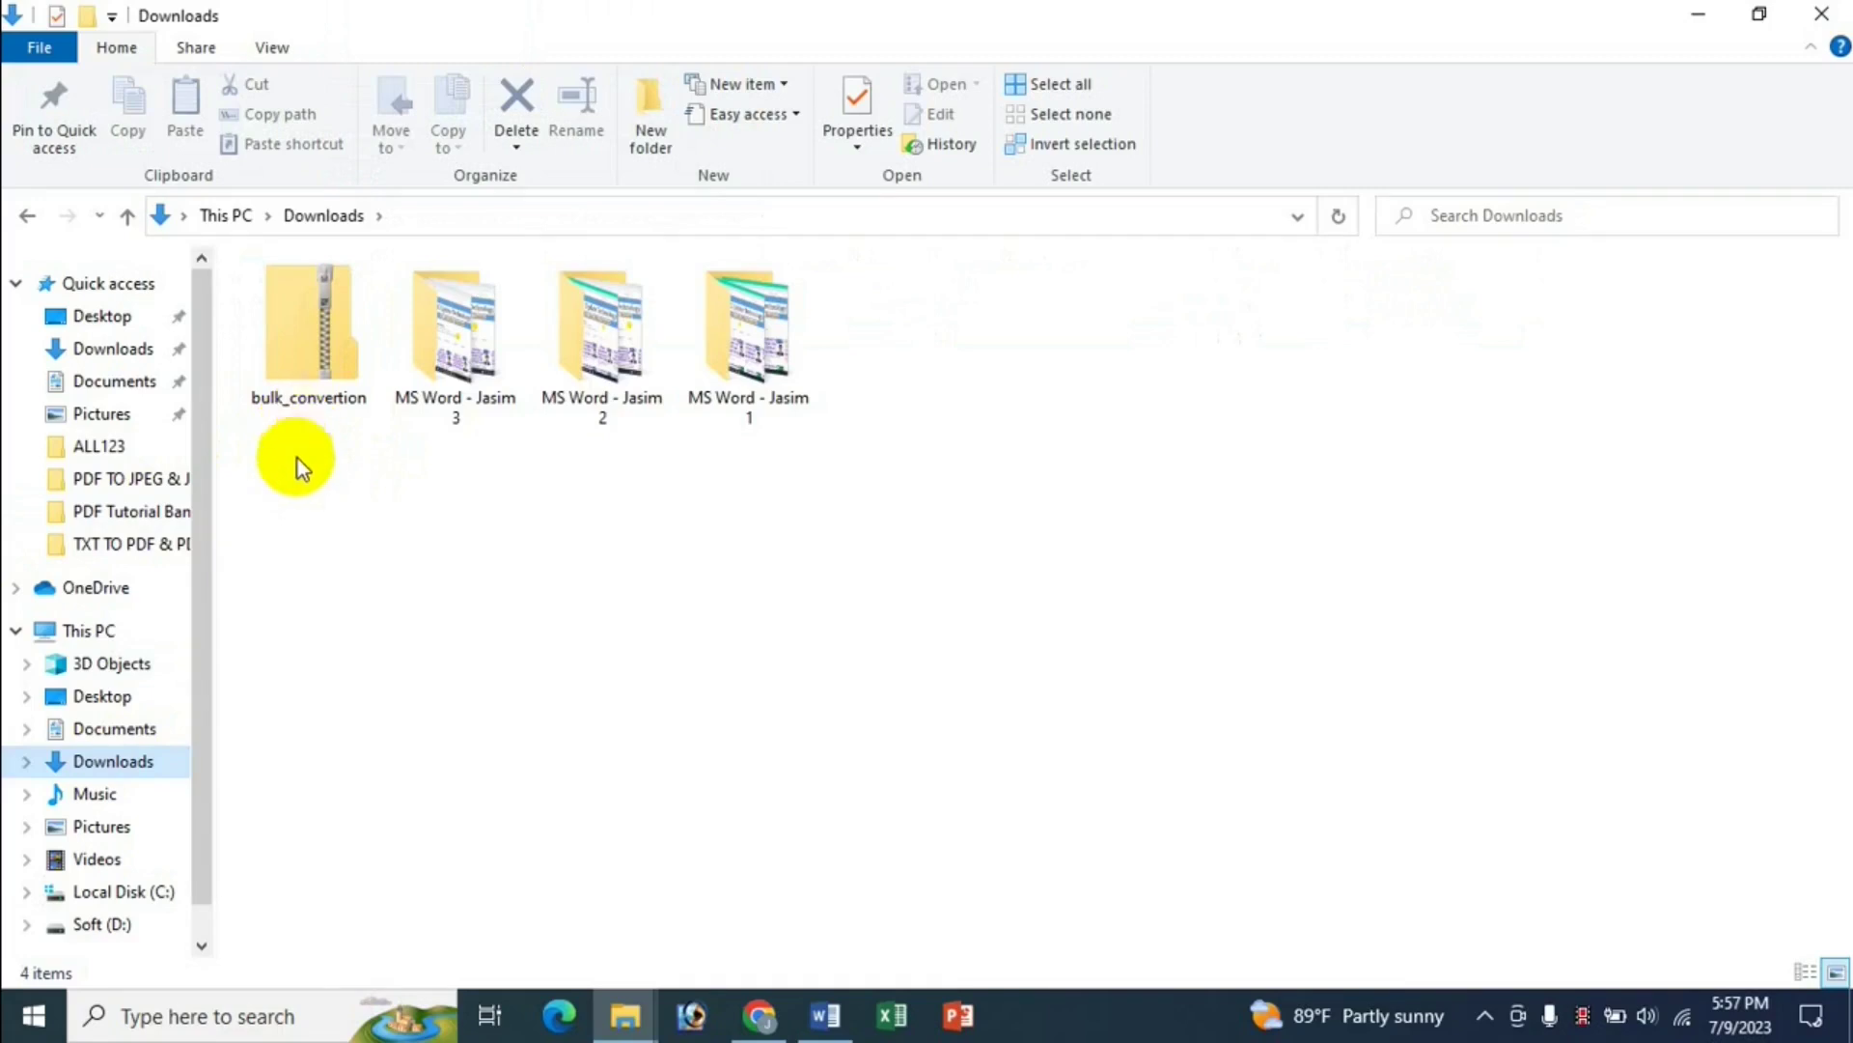
pyautogui.rightClick(290, 392)
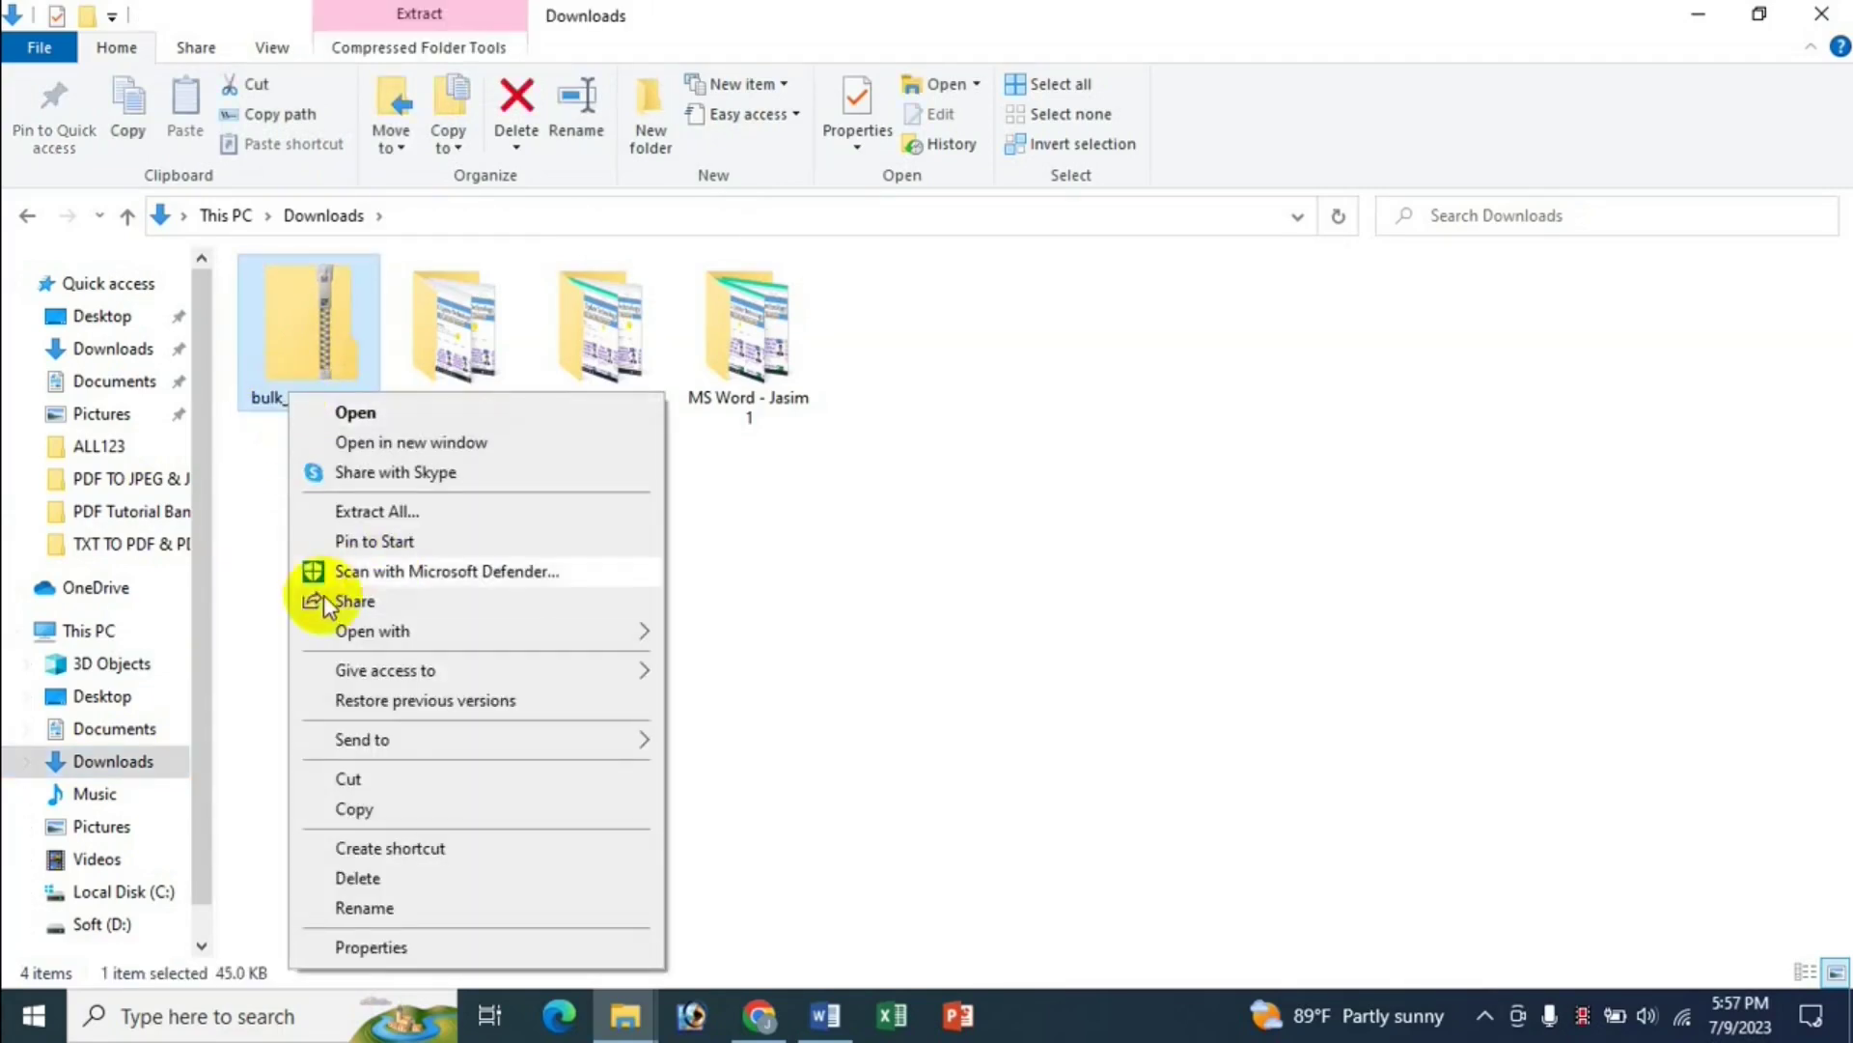
pyautogui.click(386, 511)
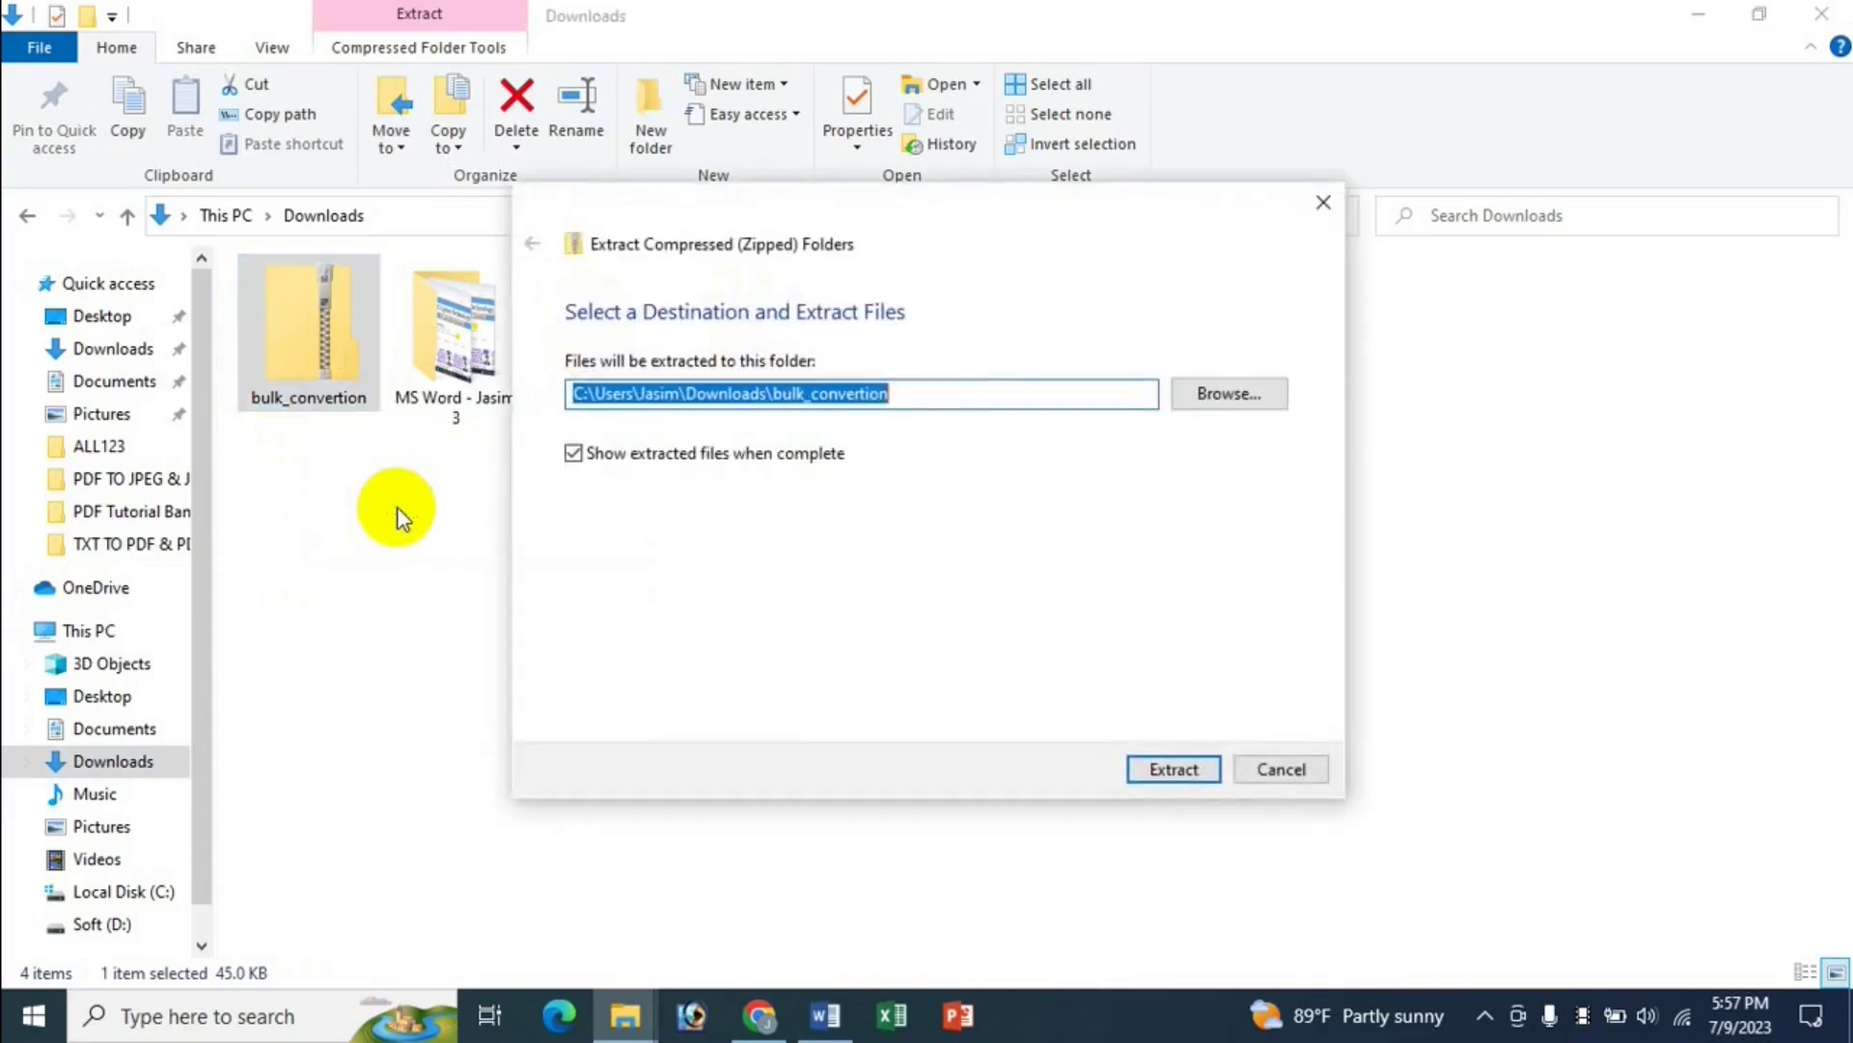
pyautogui.click(1173, 768)
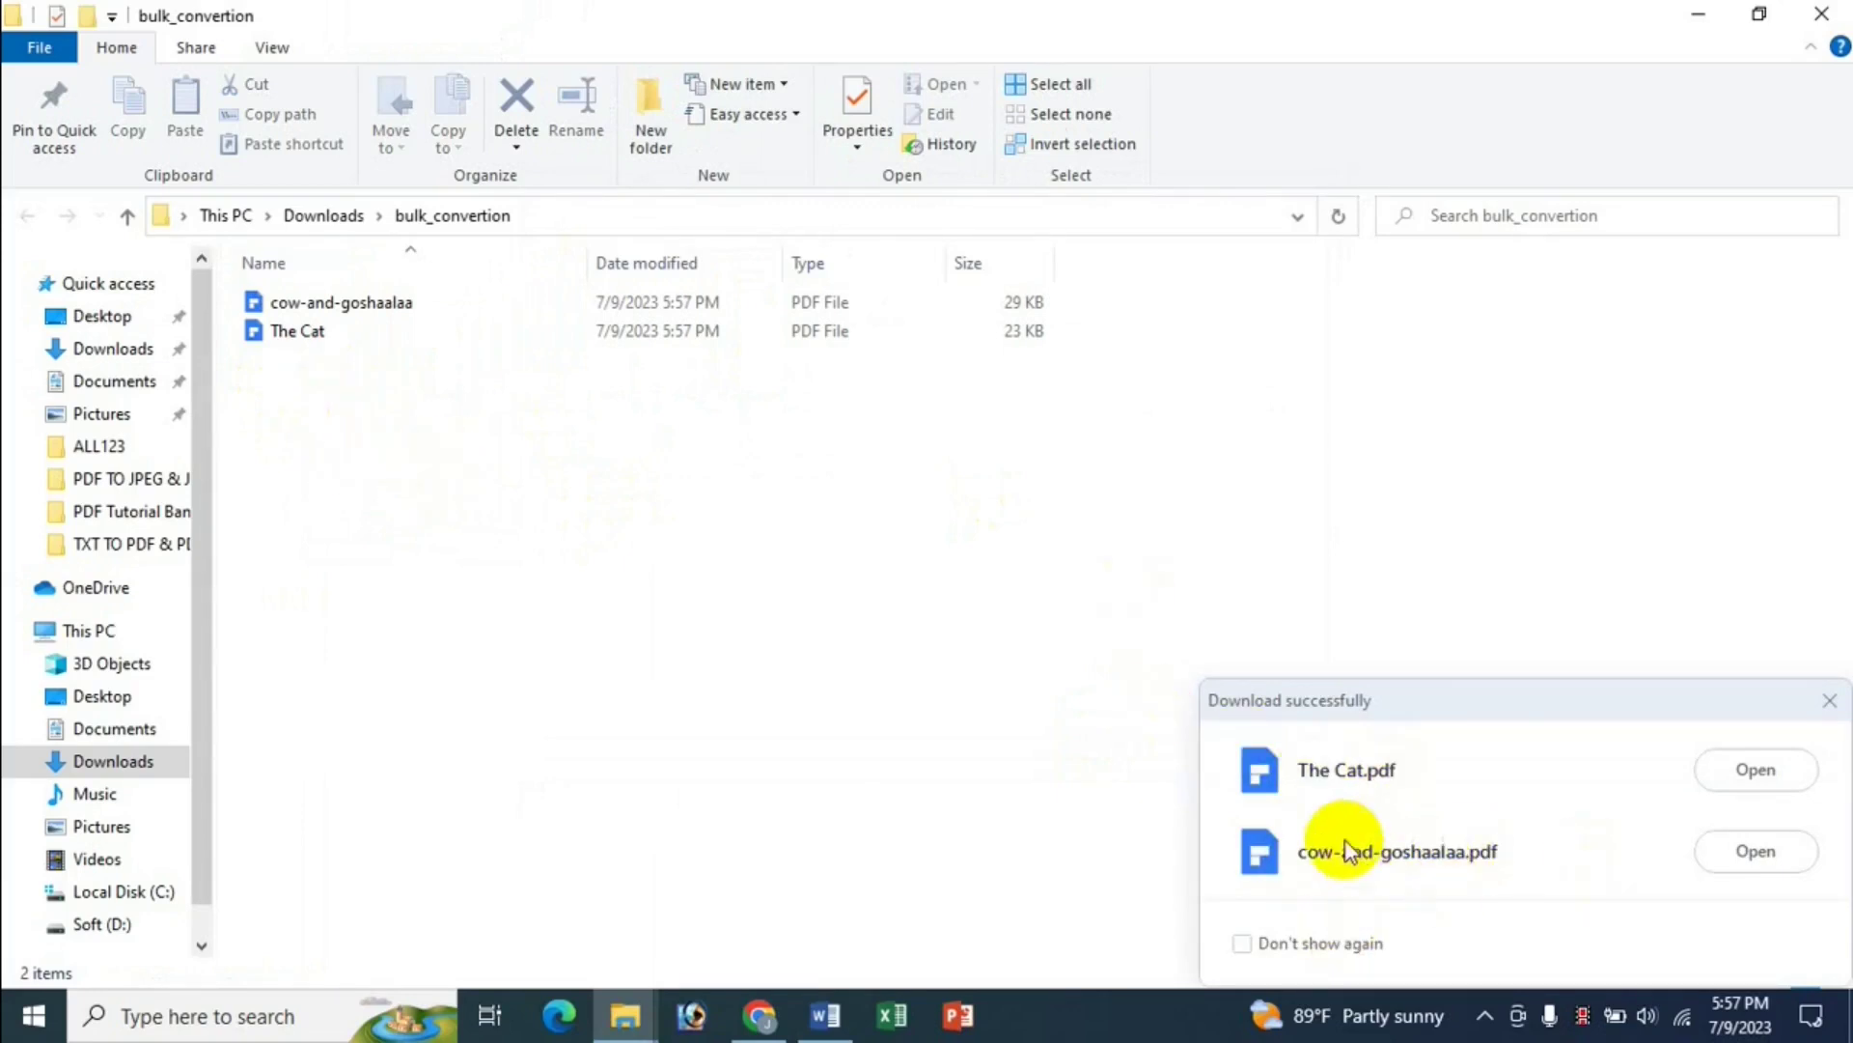
pyautogui.click(1768, 786)
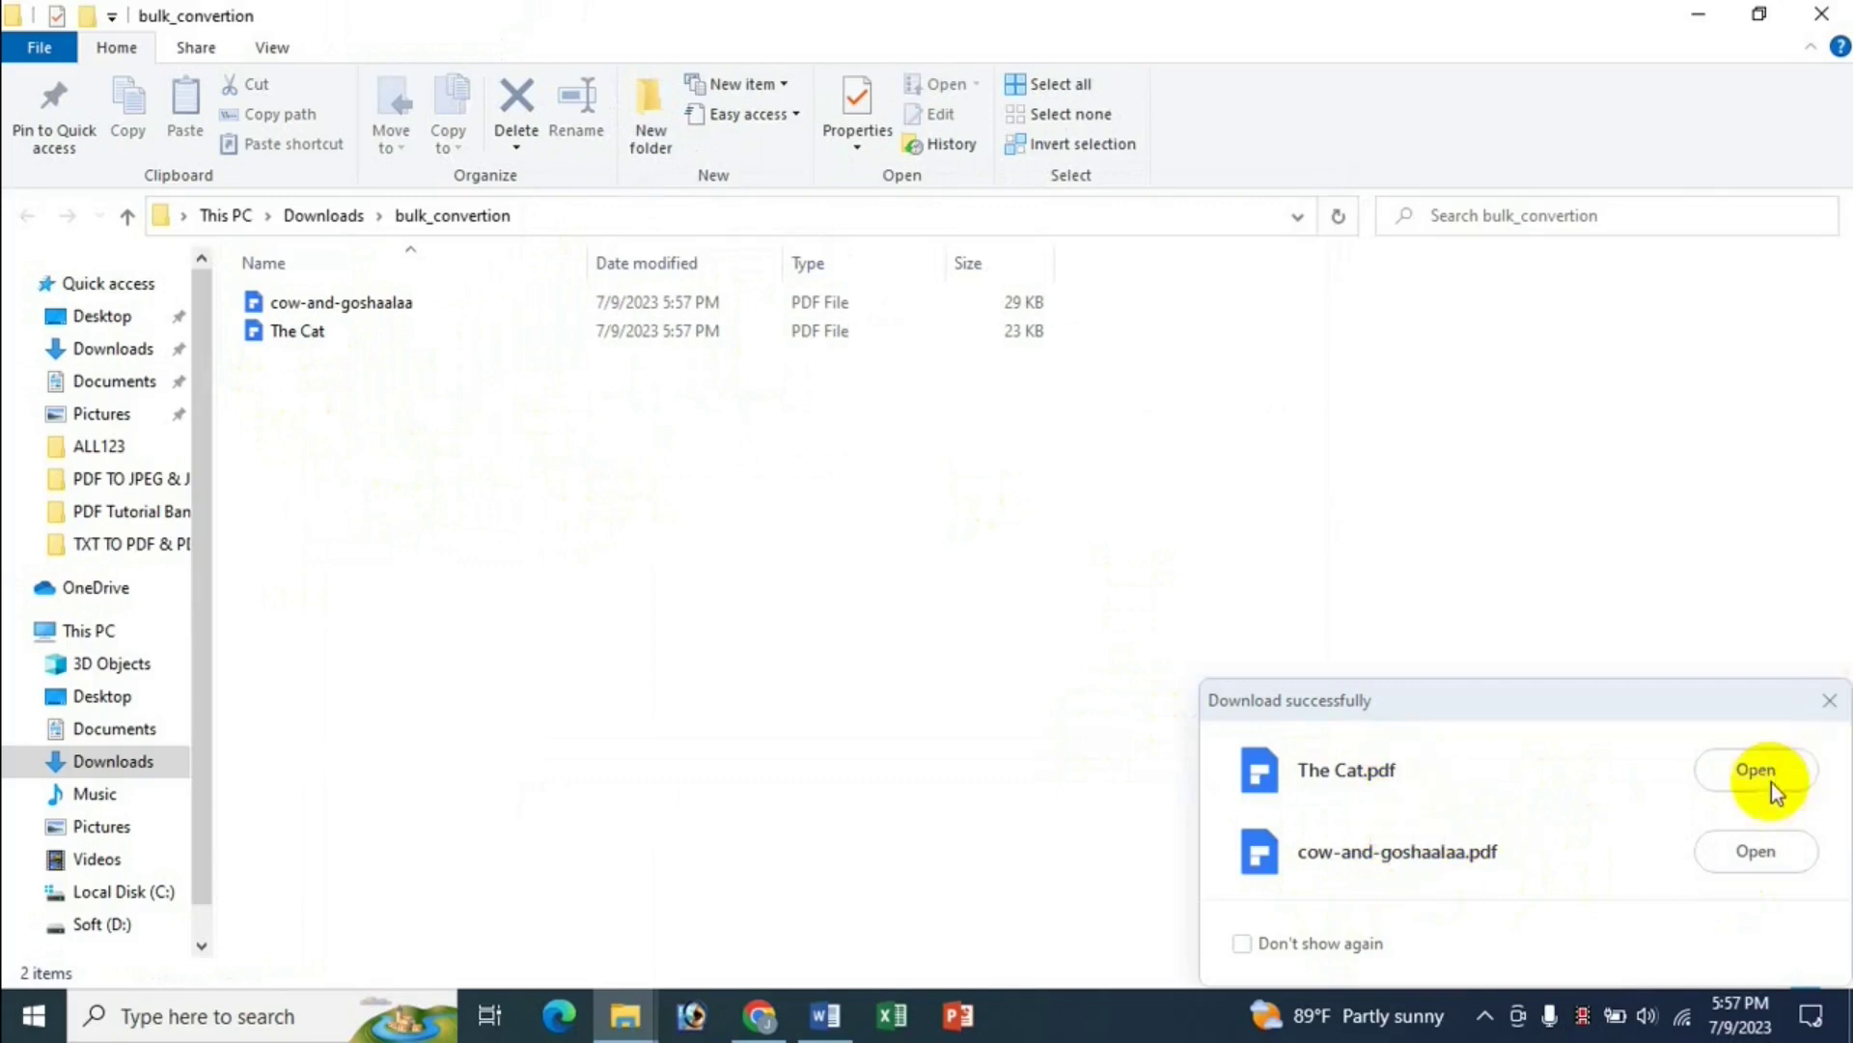
pyautogui.click(1834, 707)
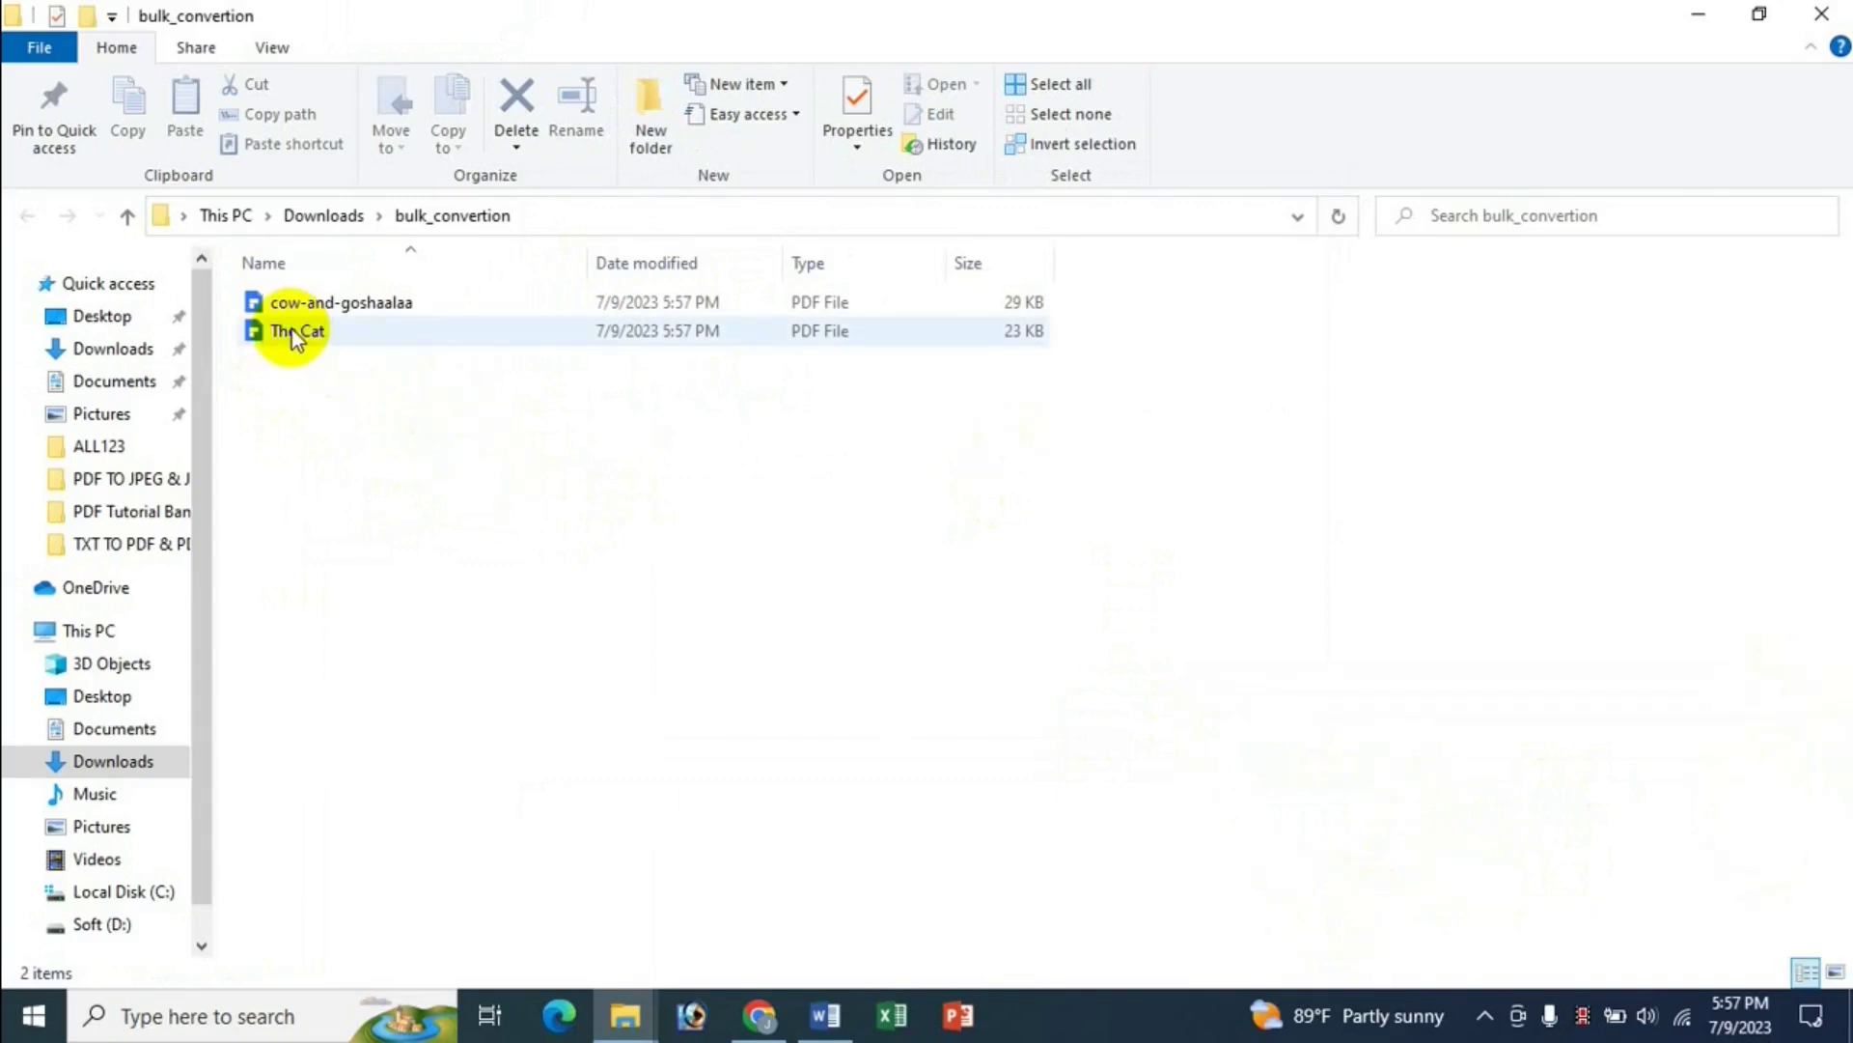
# - Open the extracted The Cat PDF in Chrome, look at both pages and close it
pyautogui.moveTo(308, 339); pyautogui.dragTo(380, 397)
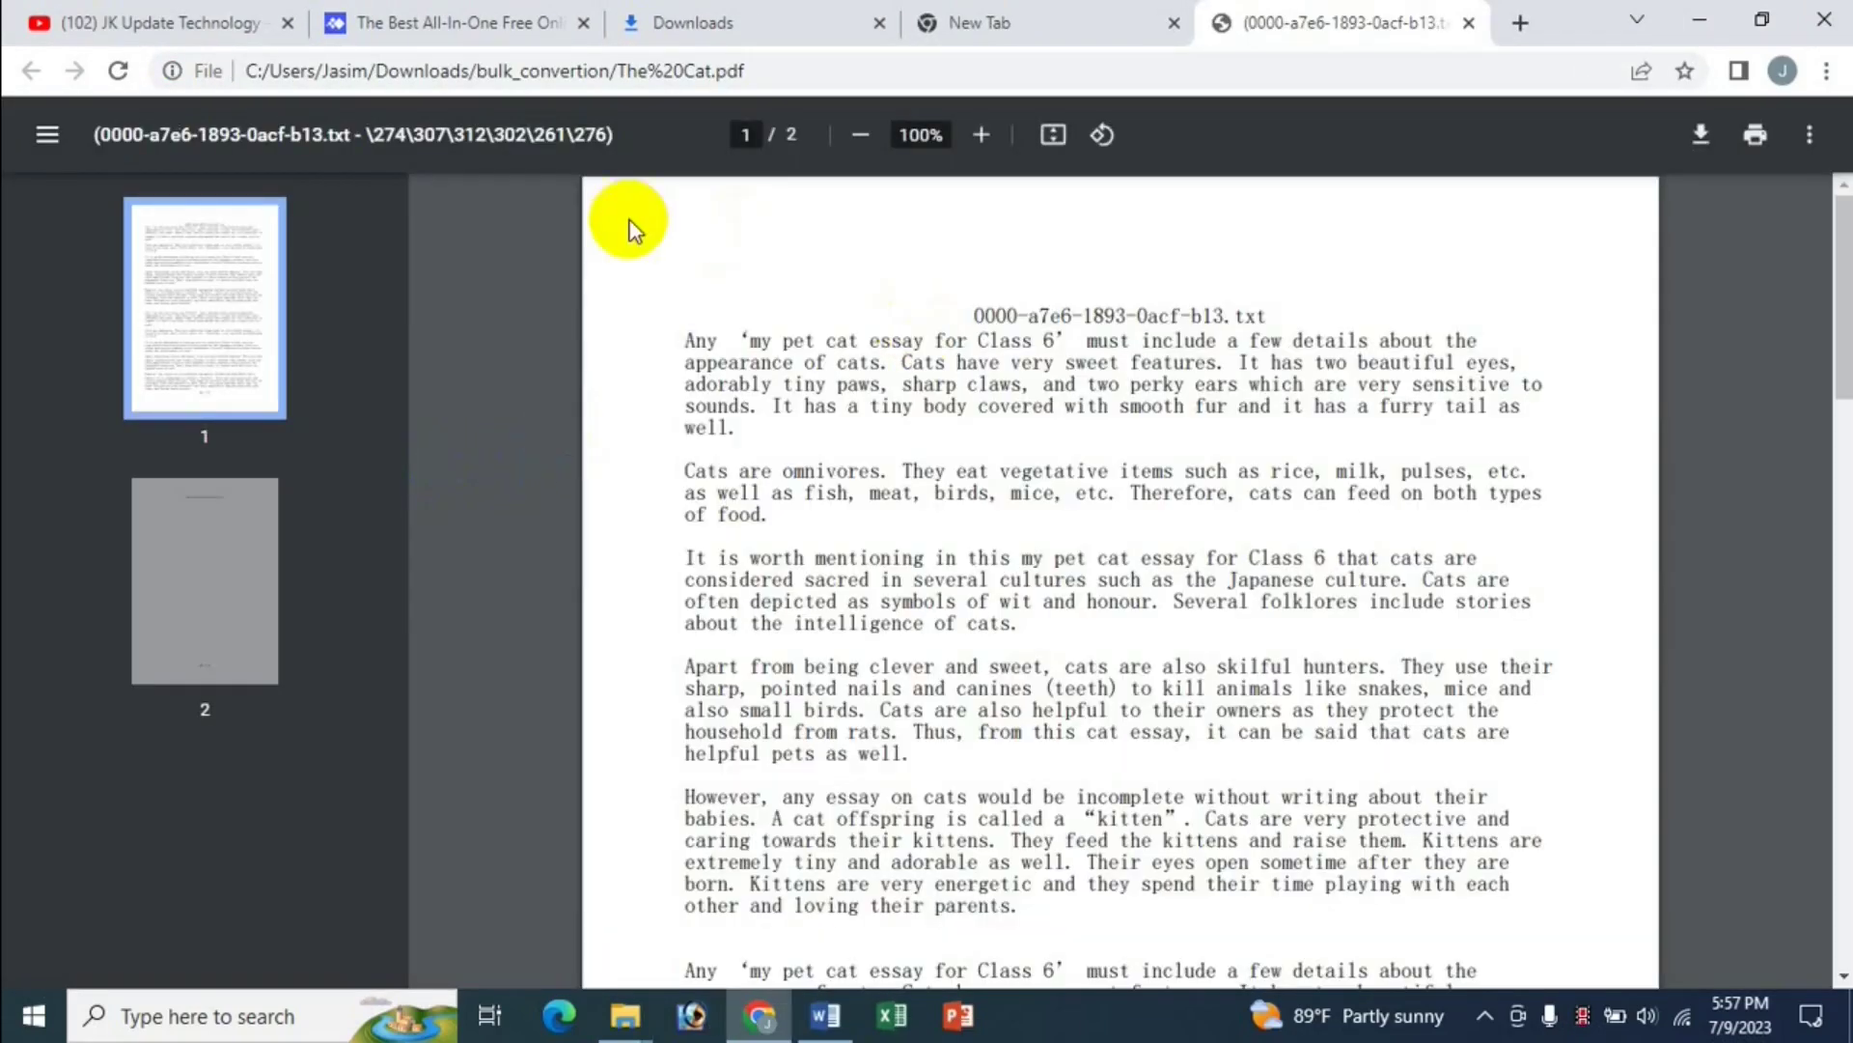
pyautogui.click(275, 206)
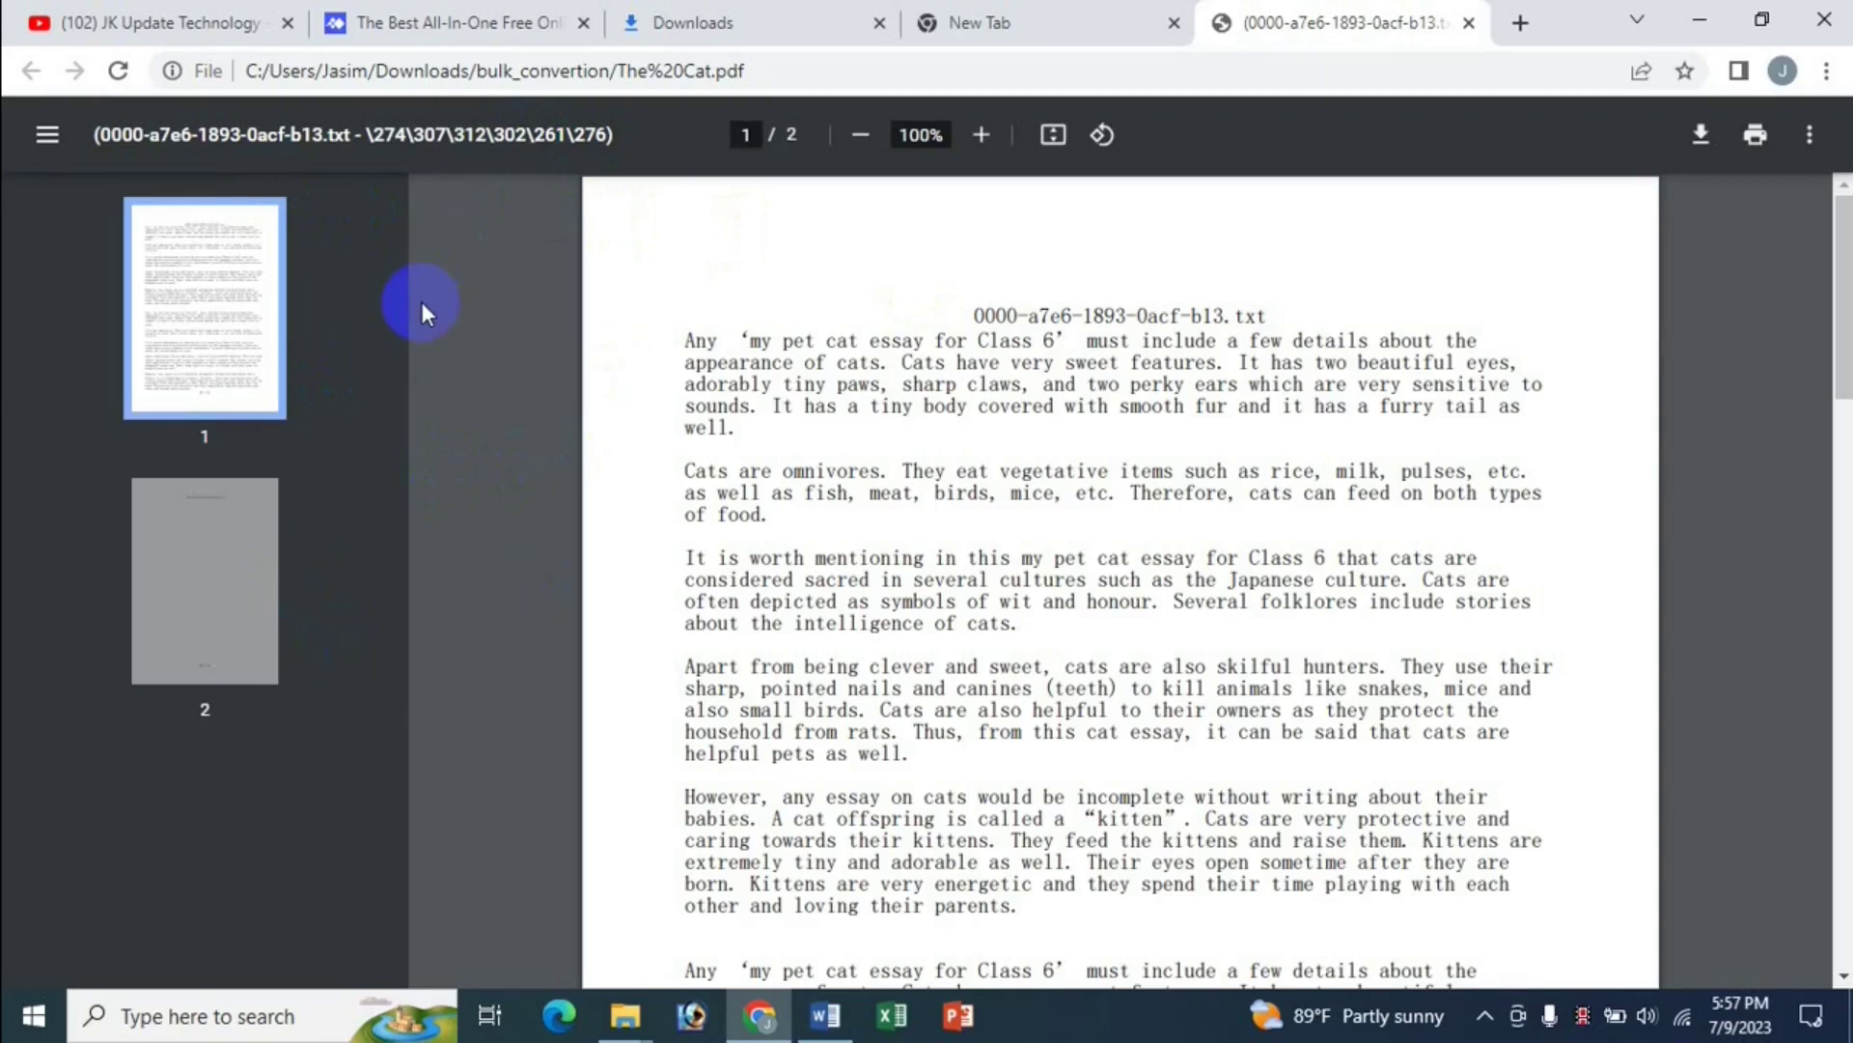
pyautogui.click(618, 847)
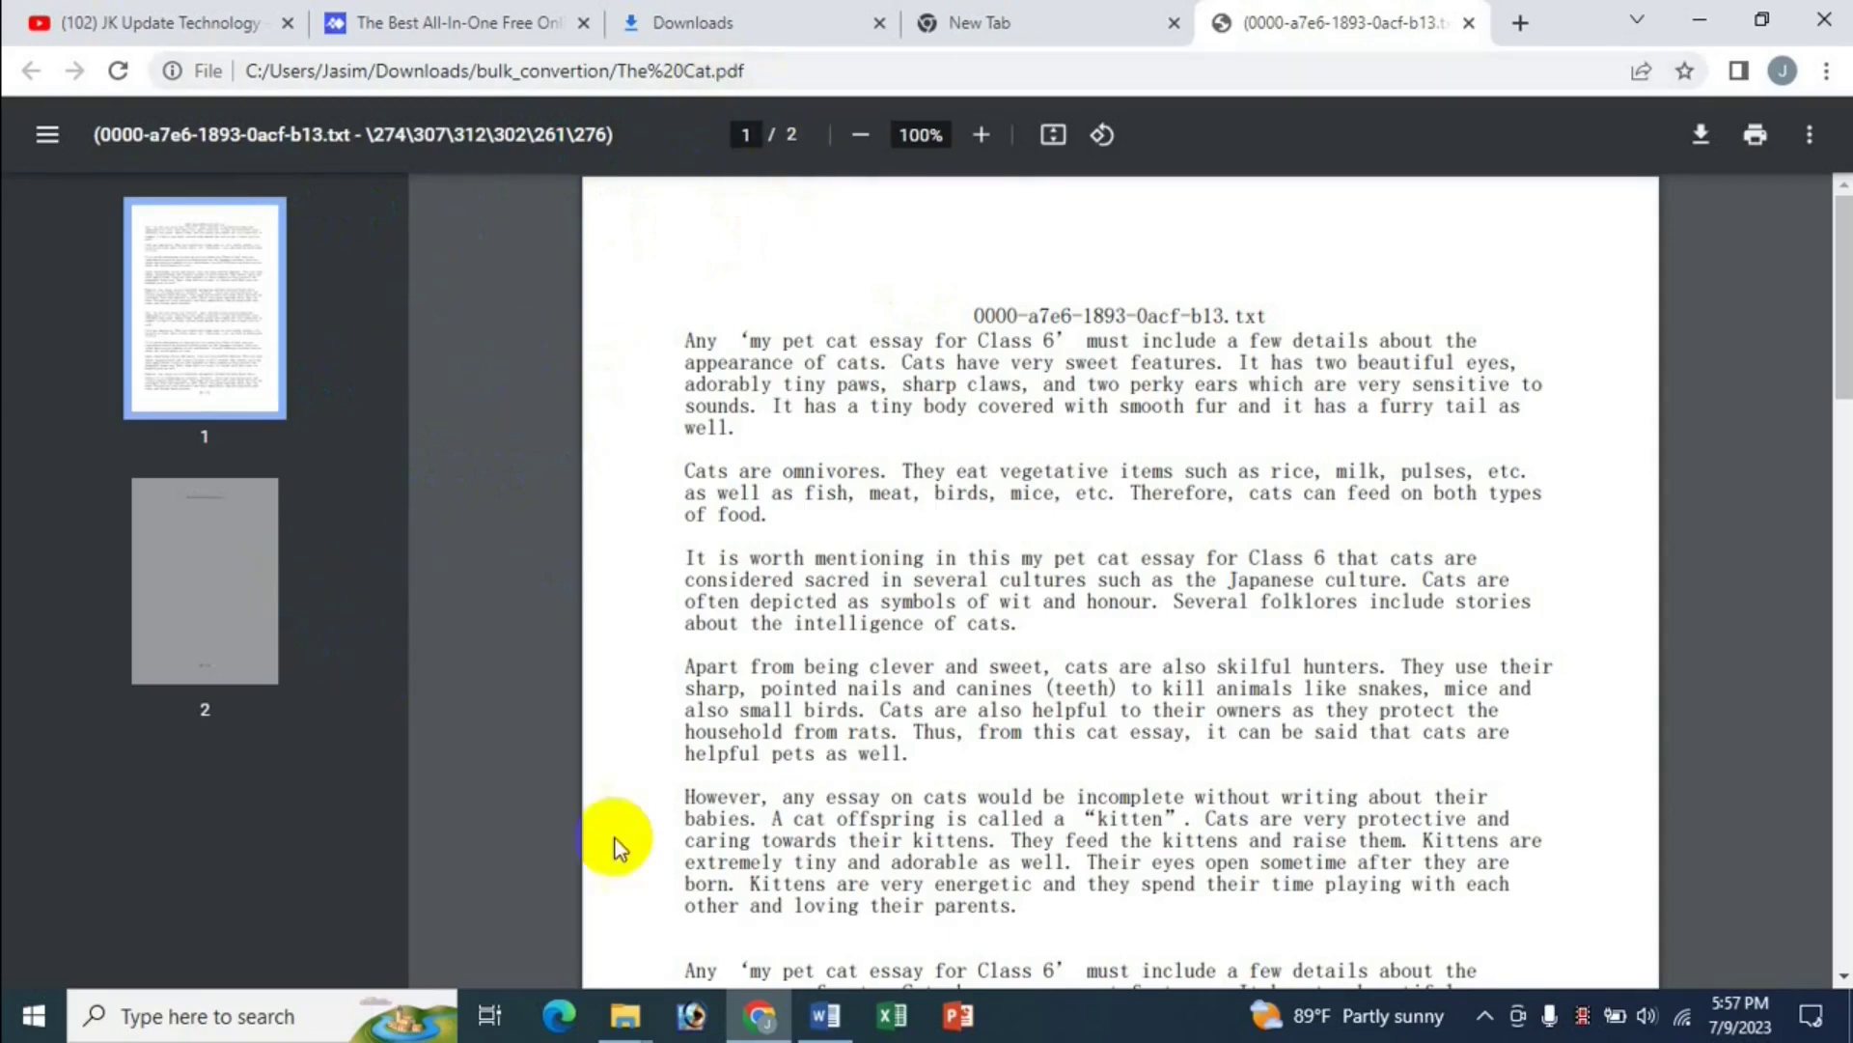
pyautogui.click(220, 518)
pyautogui.click(205, 361)
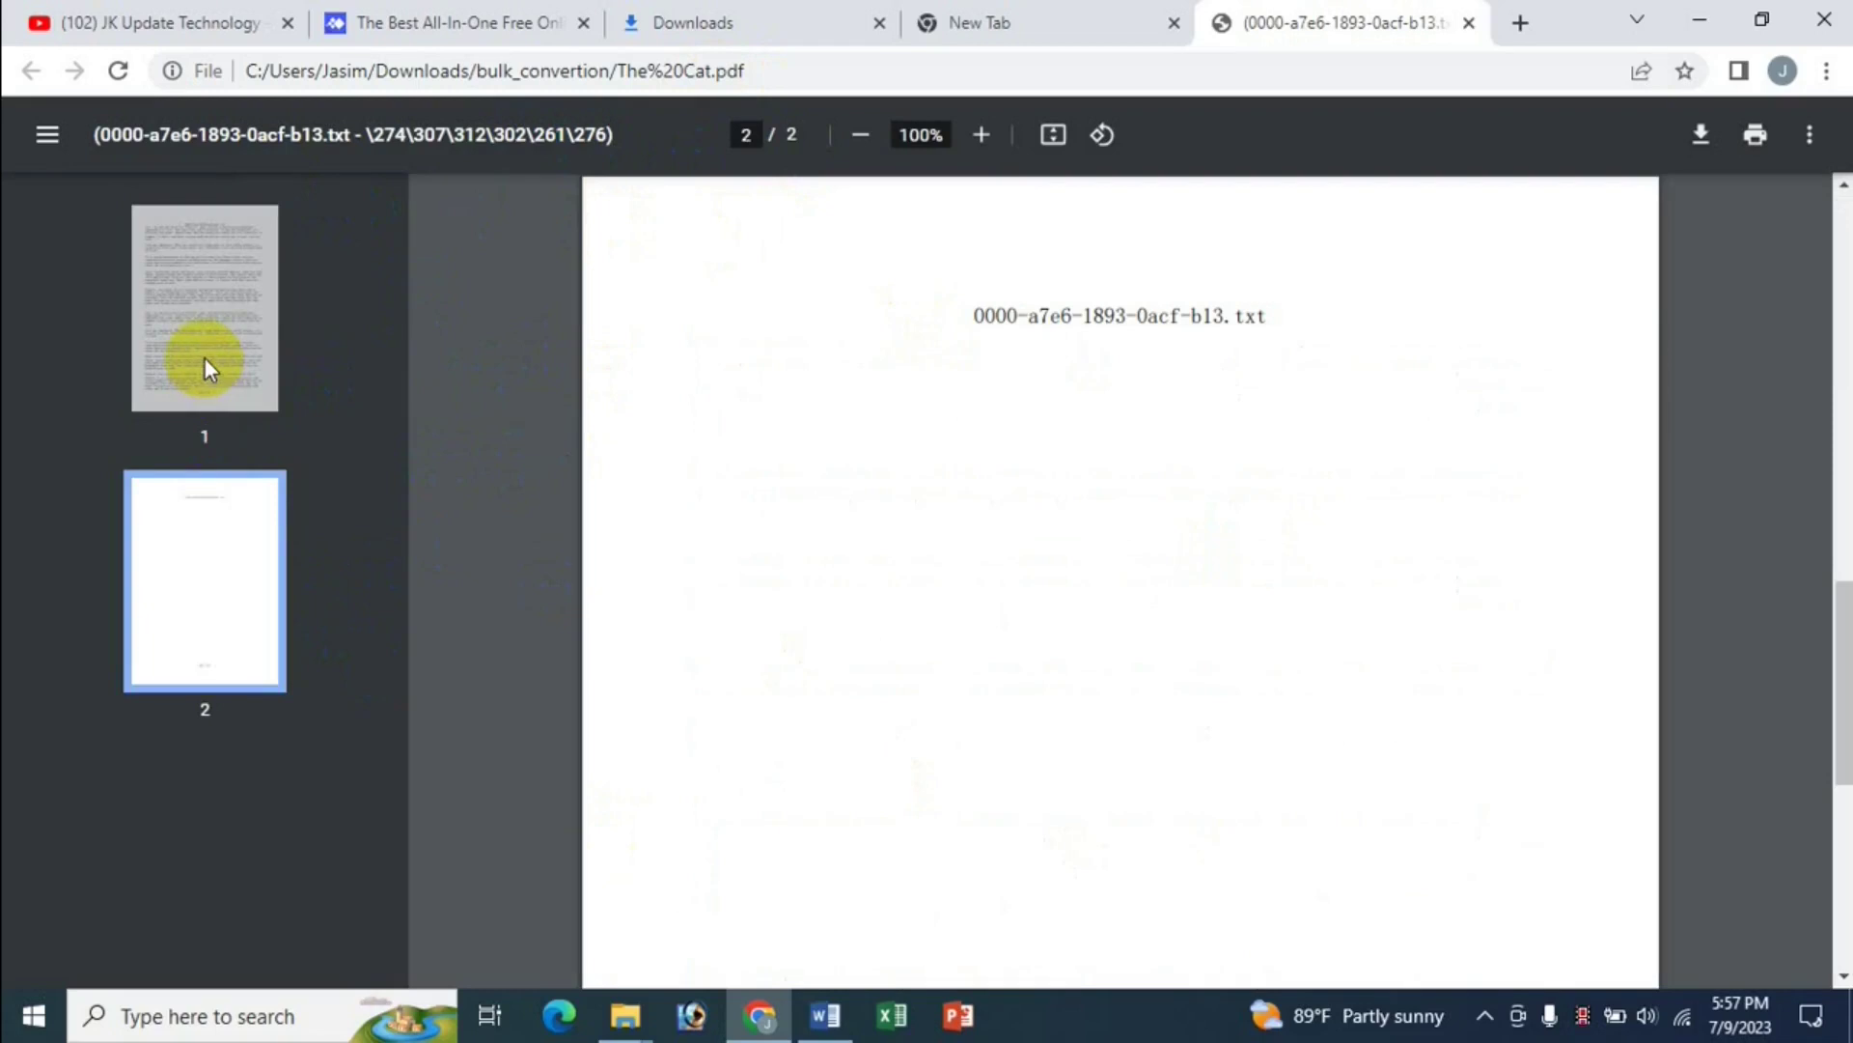
pyautogui.click(1468, 22)
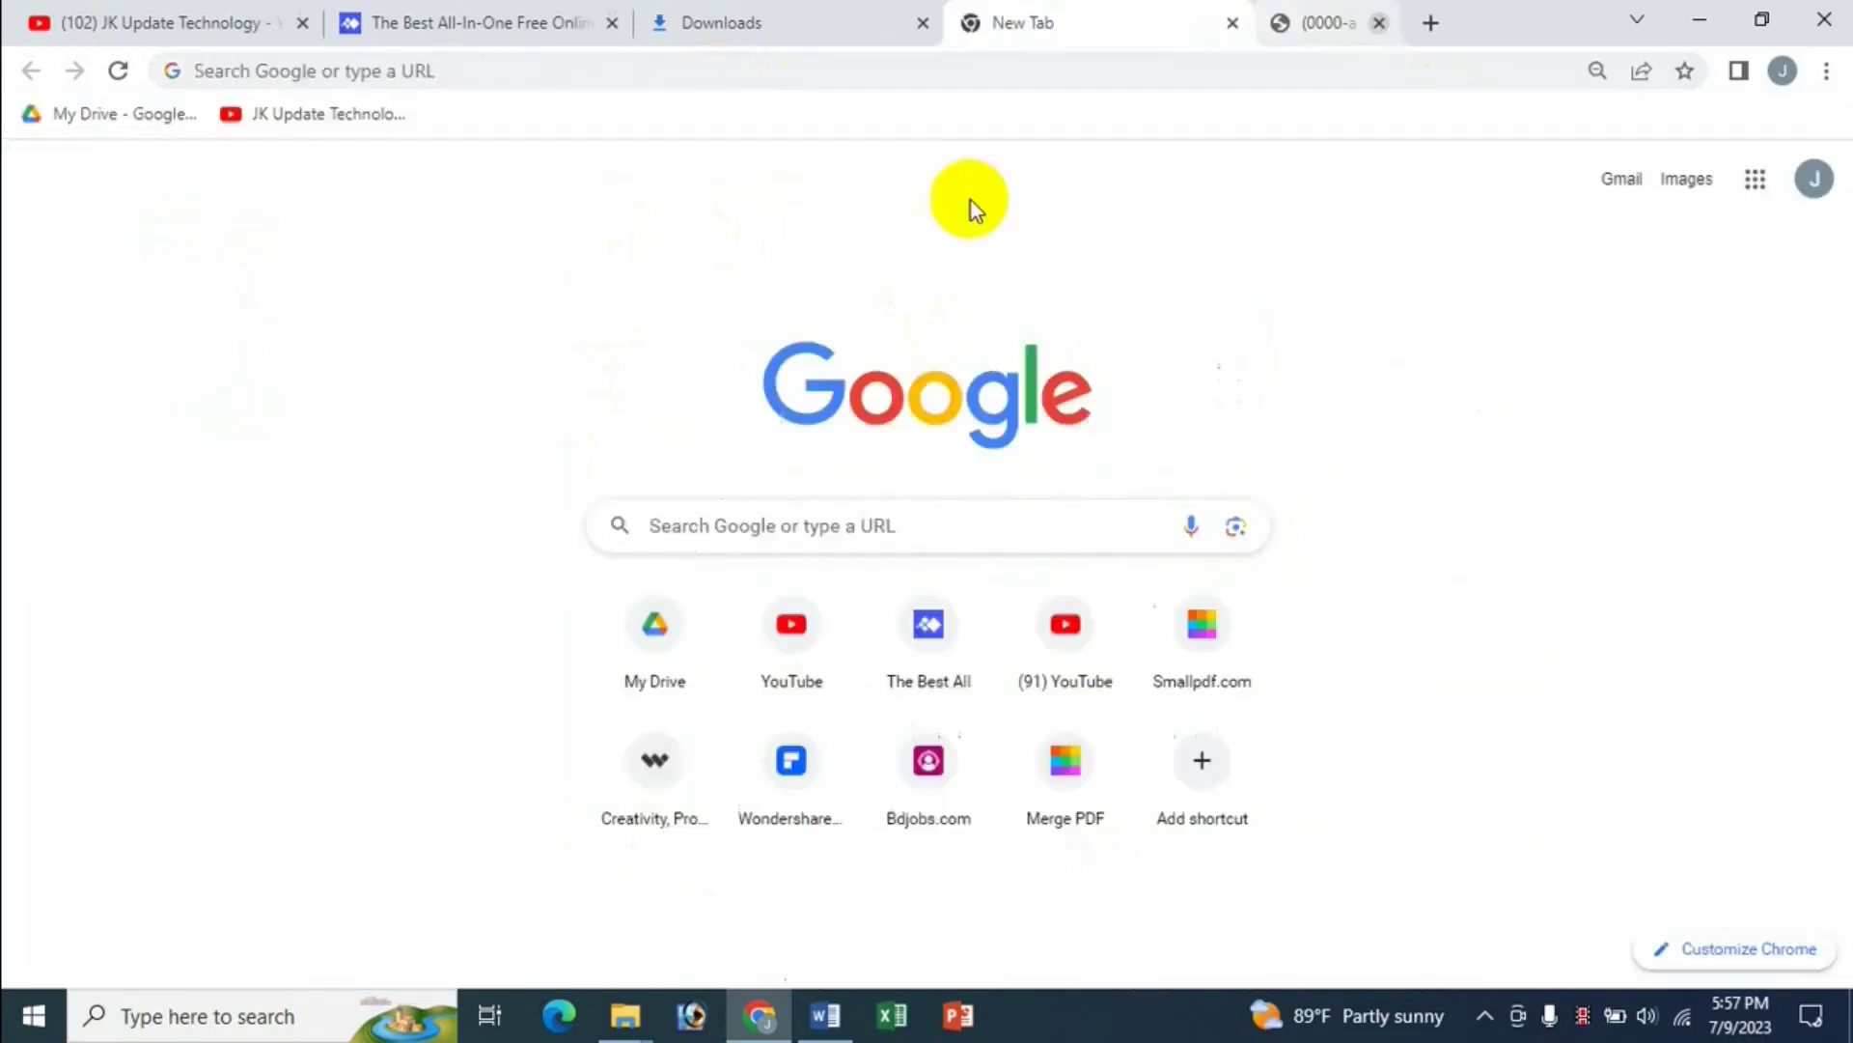
# - Open the extracted cow-and-goshaalaa PDF from the bulk_convertion folder, view it in Chrome, close it and return to the folder
pyautogui.moveTo(625, 1014)
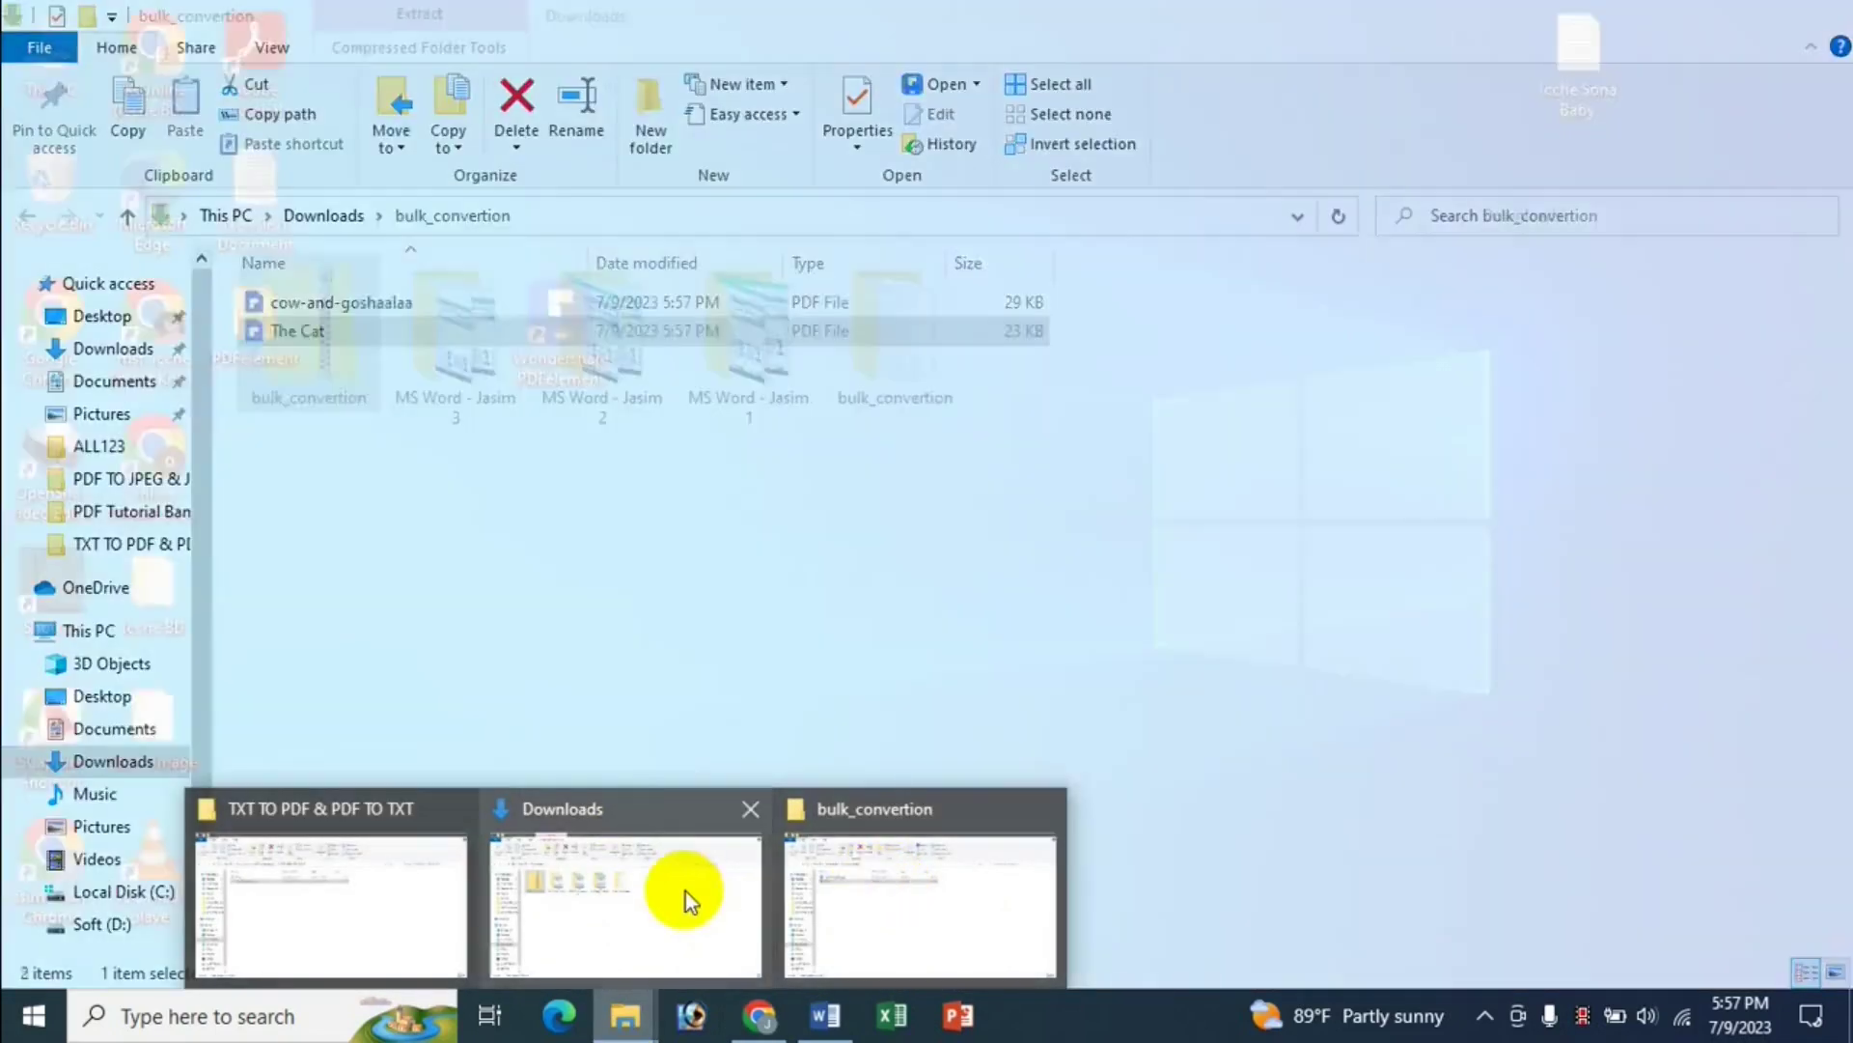
pyautogui.moveTo(668, 893)
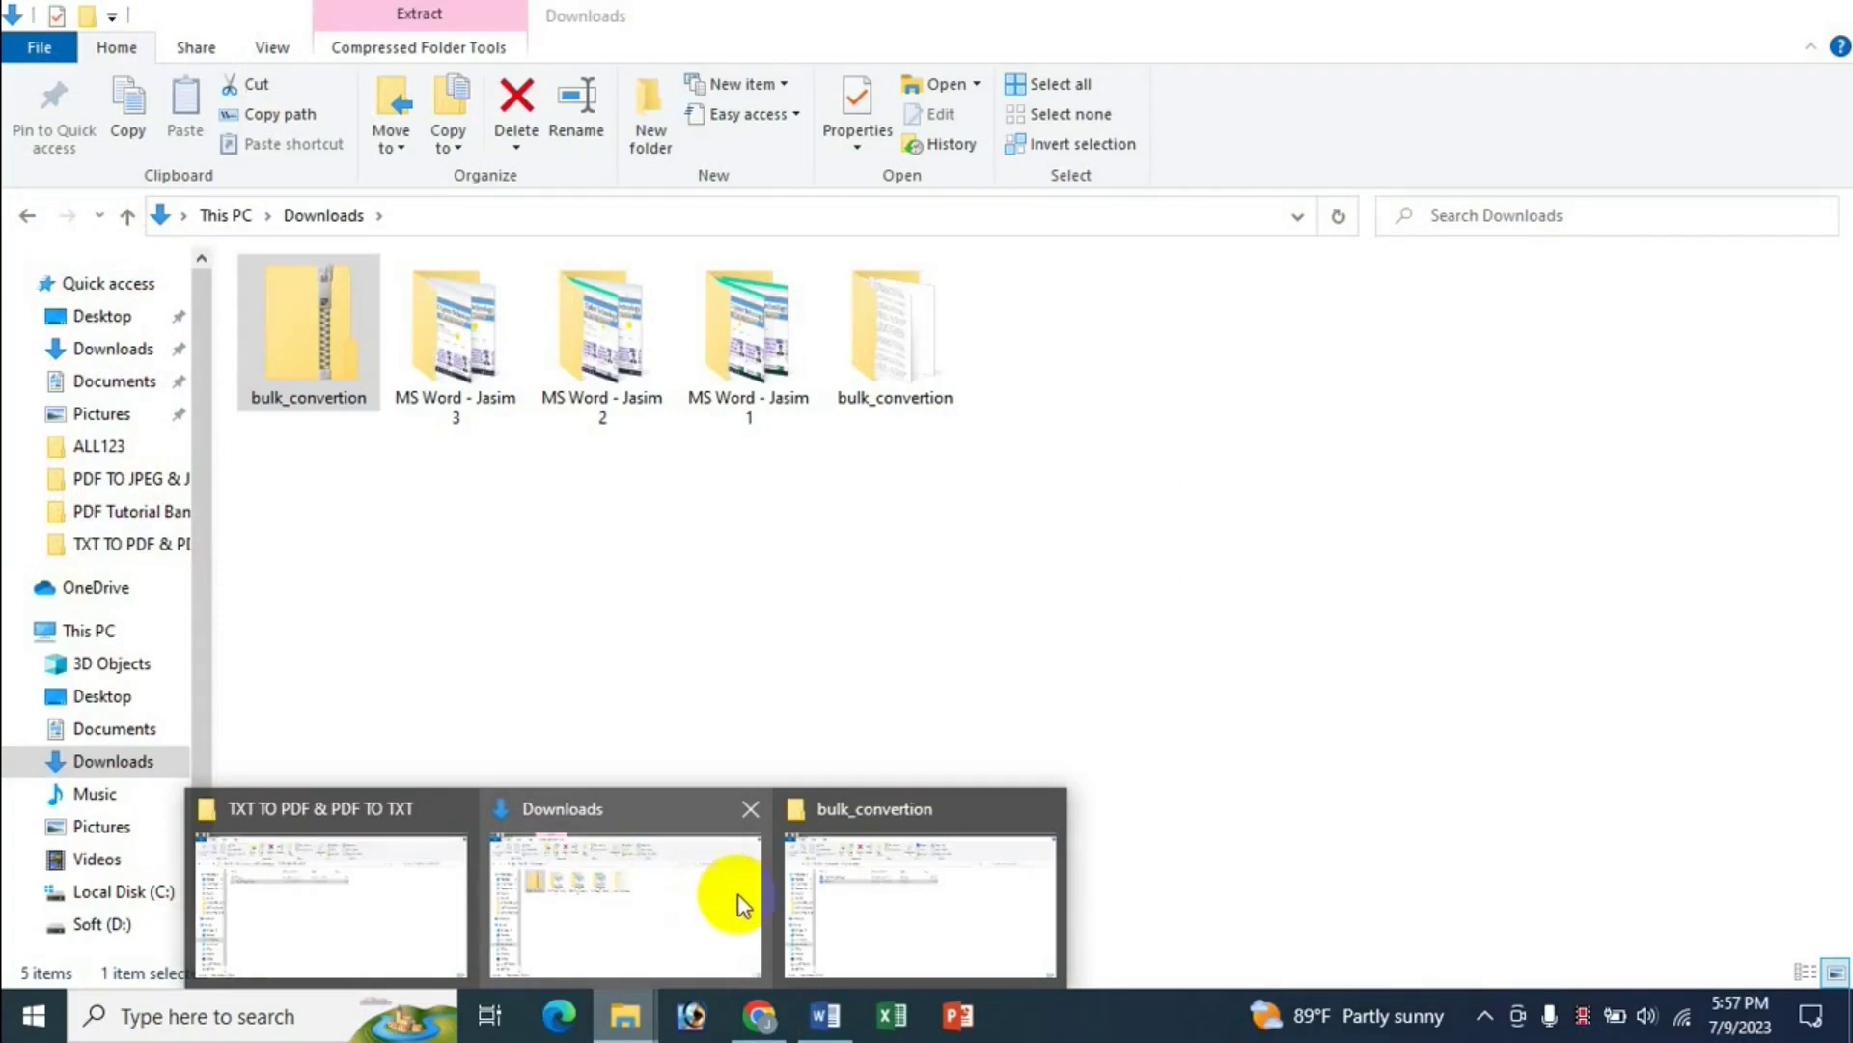
pyautogui.click(859, 898)
pyautogui.click(331, 300)
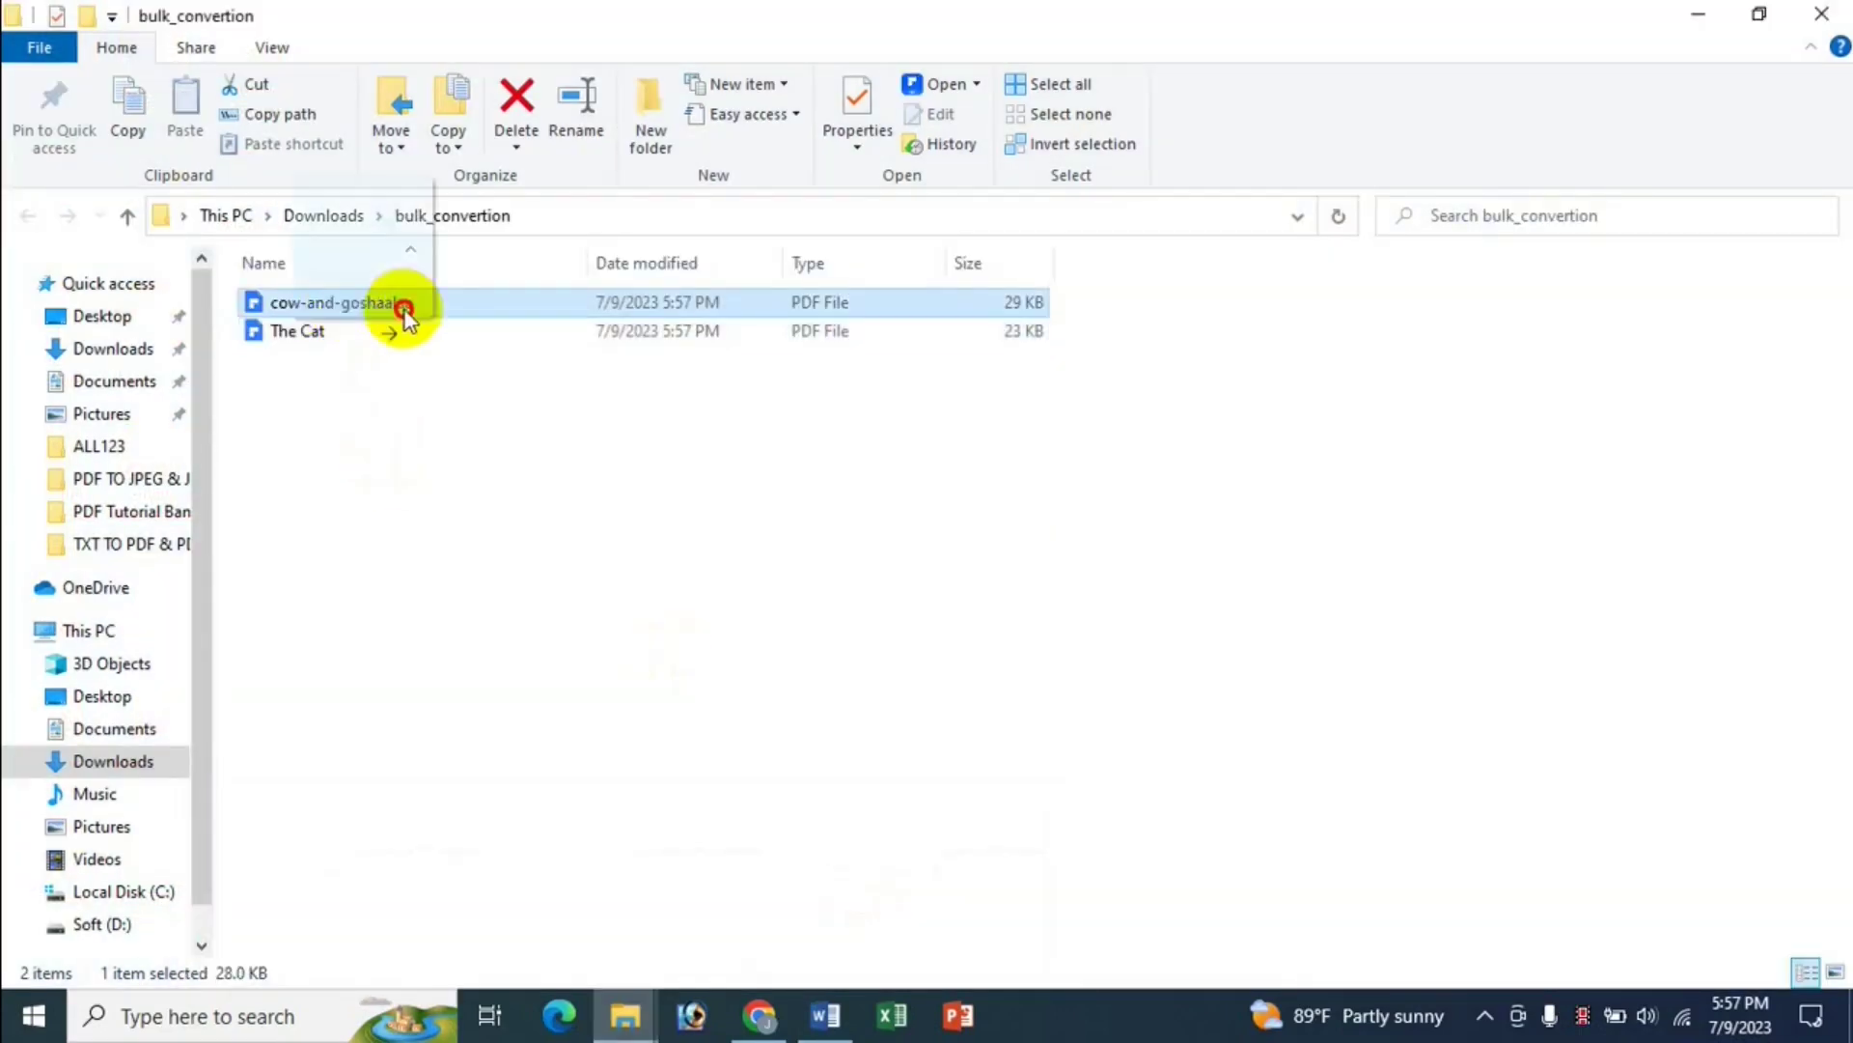
pyautogui.moveTo(404, 309); pyautogui.dragTo(502, 525)
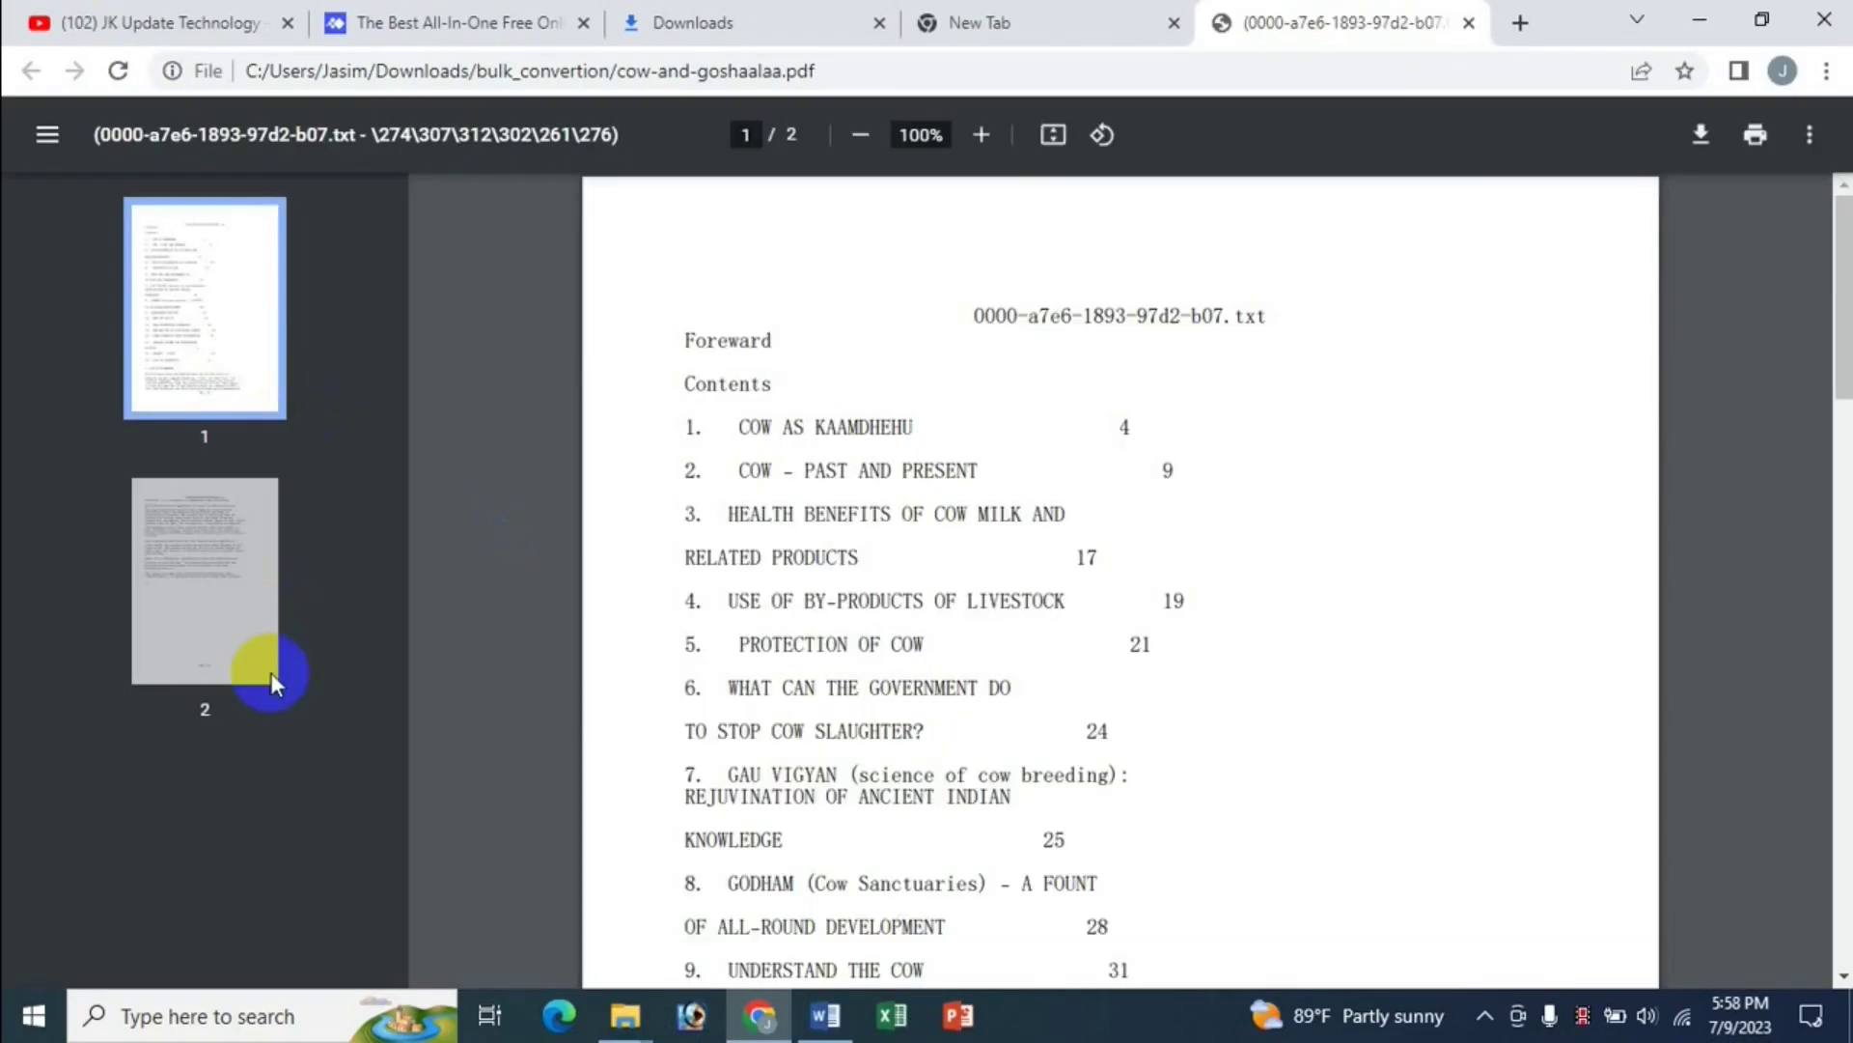
pyautogui.click(1466, 26)
pyautogui.hotkey('alt', 'Tab')
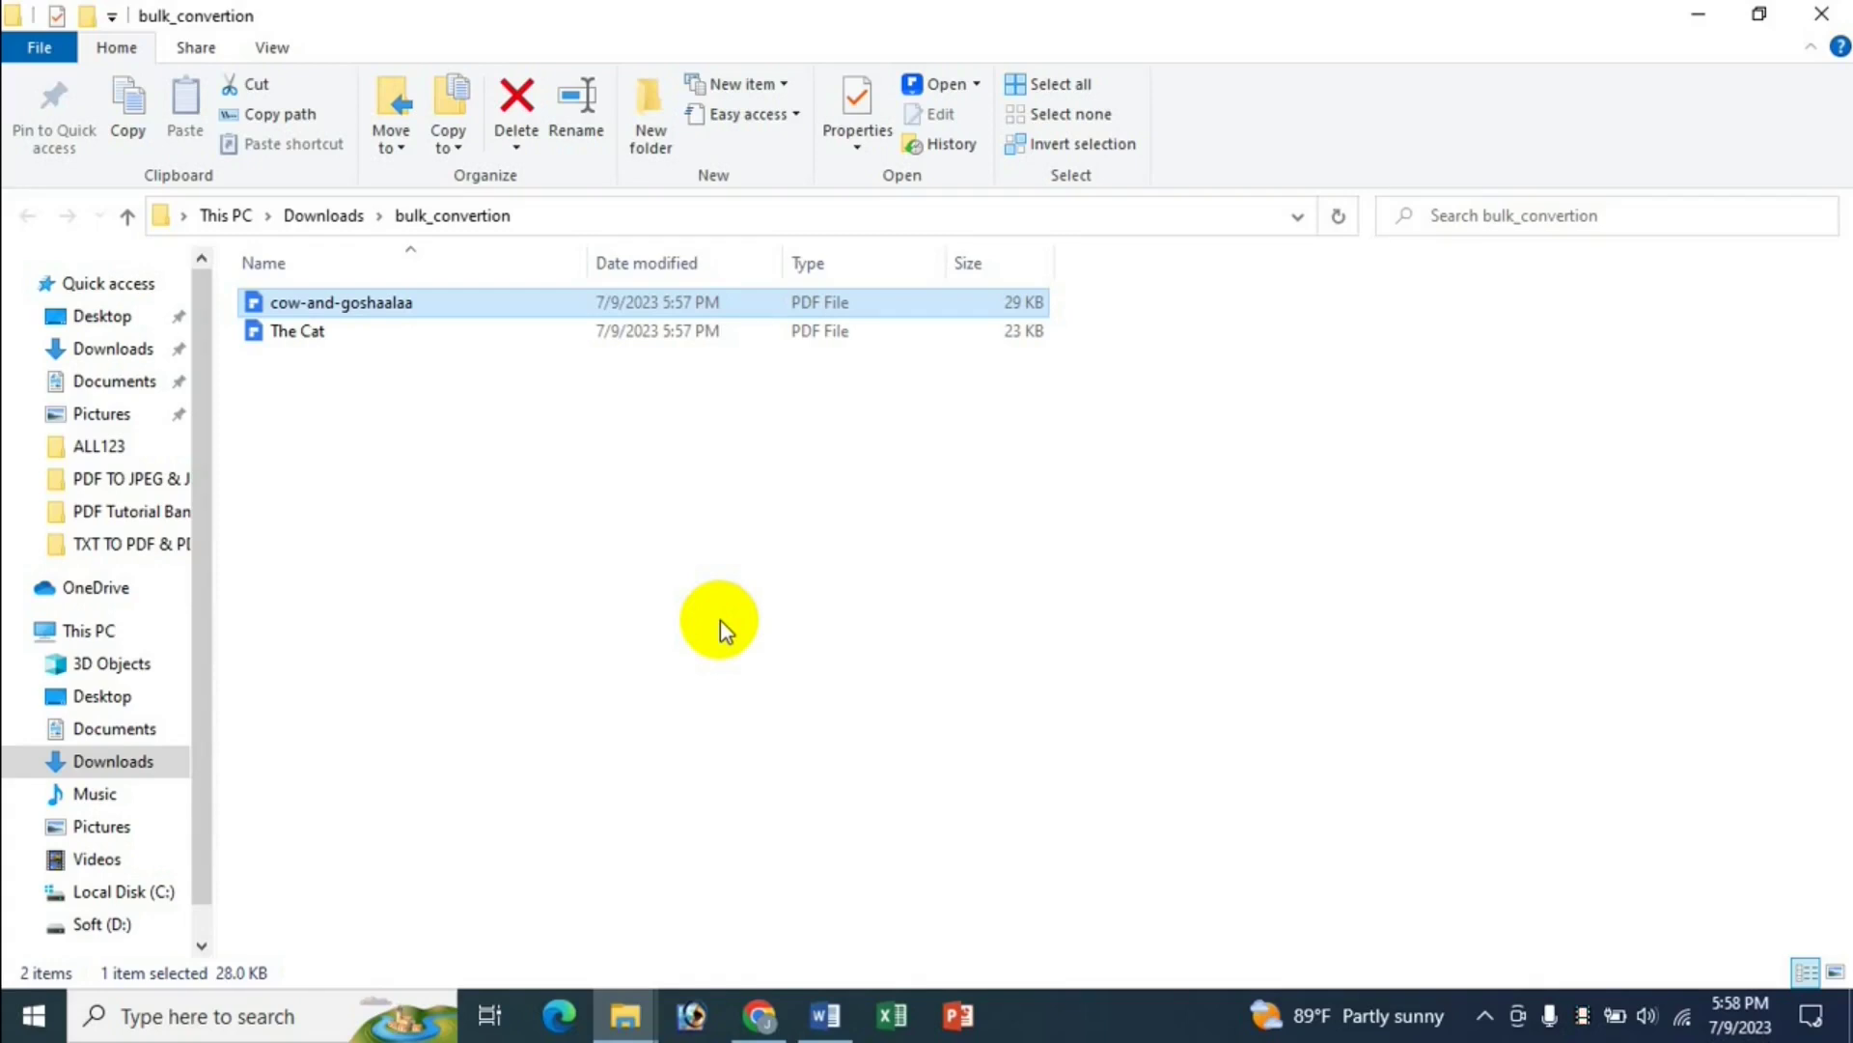
# - Return to the HiPDF page in Chrome and switch to the JK Update Technology YouTube channel
pyautogui.click(759, 1013)
pyautogui.moveTo(499, 144)
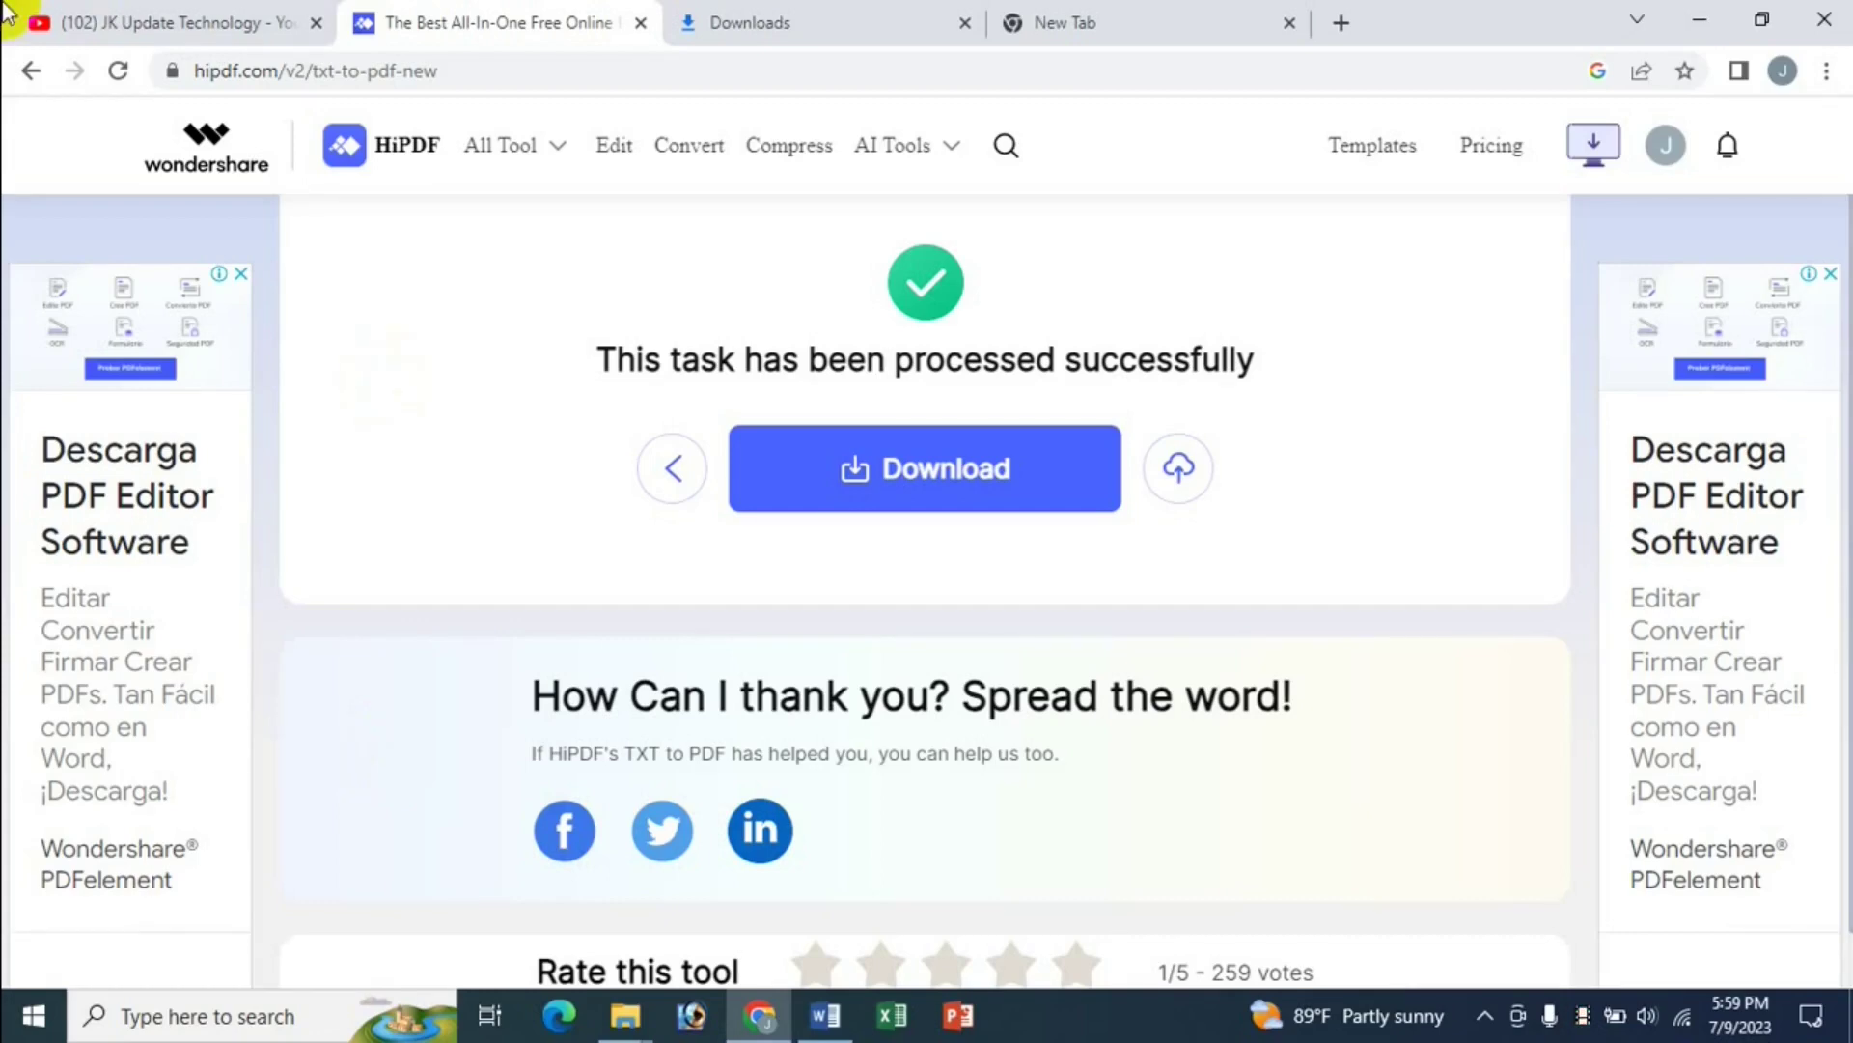
pyautogui.click(38, 19)
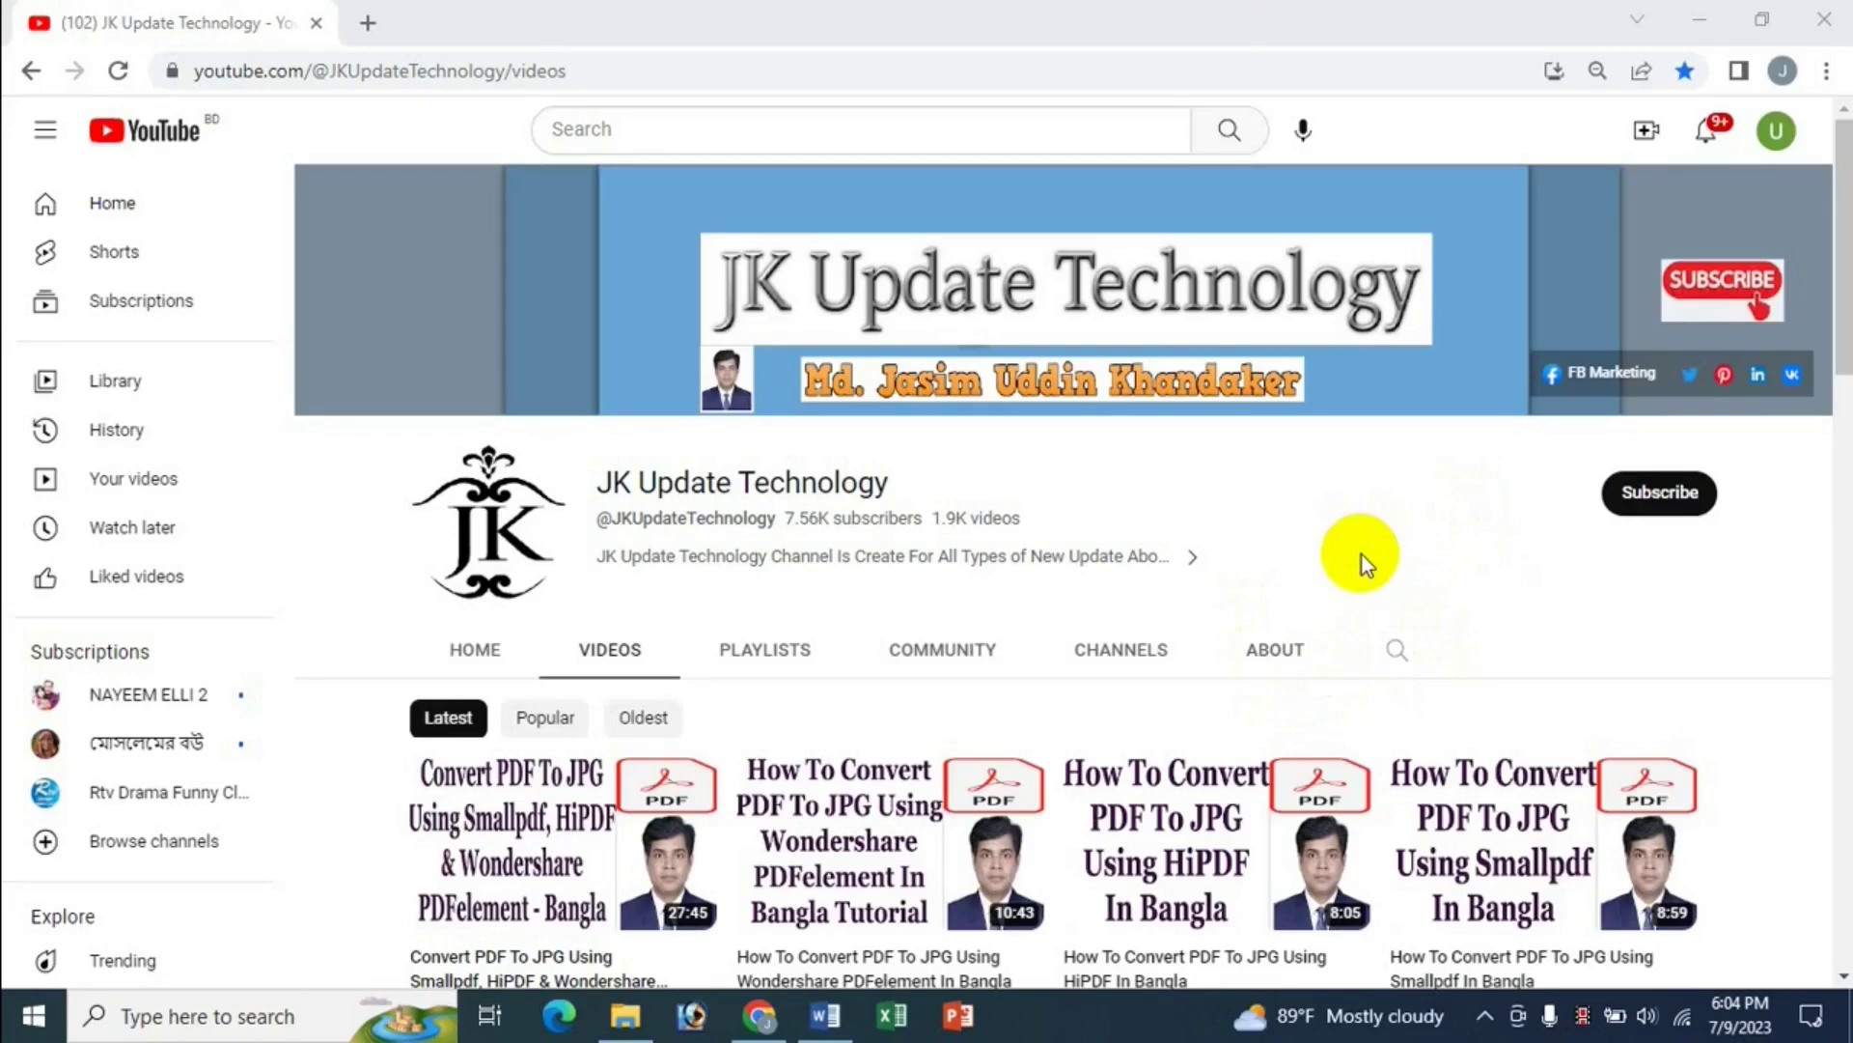
# - Minimize the Chrome and File Explorer windows, launch Wondershare PDFelement from the desktop and check its account information
pyautogui.click(1701, 23)
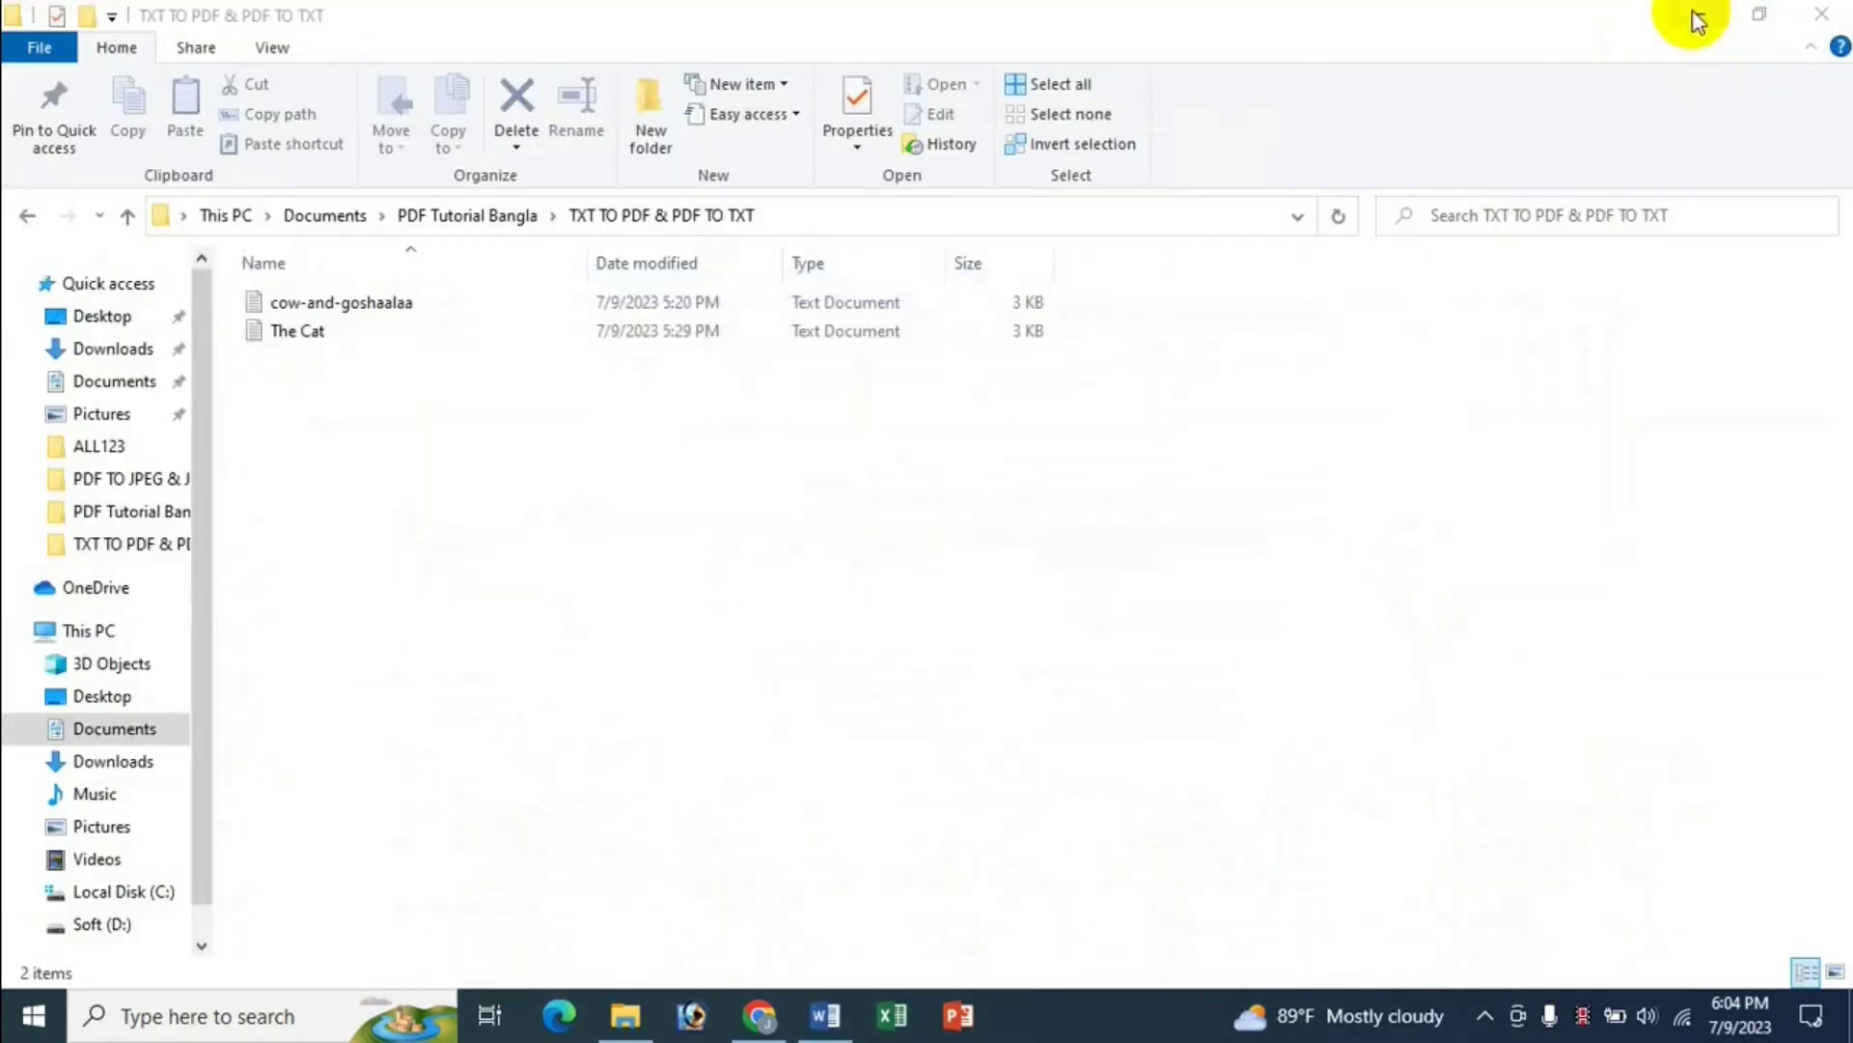
pyautogui.click(1697, 19)
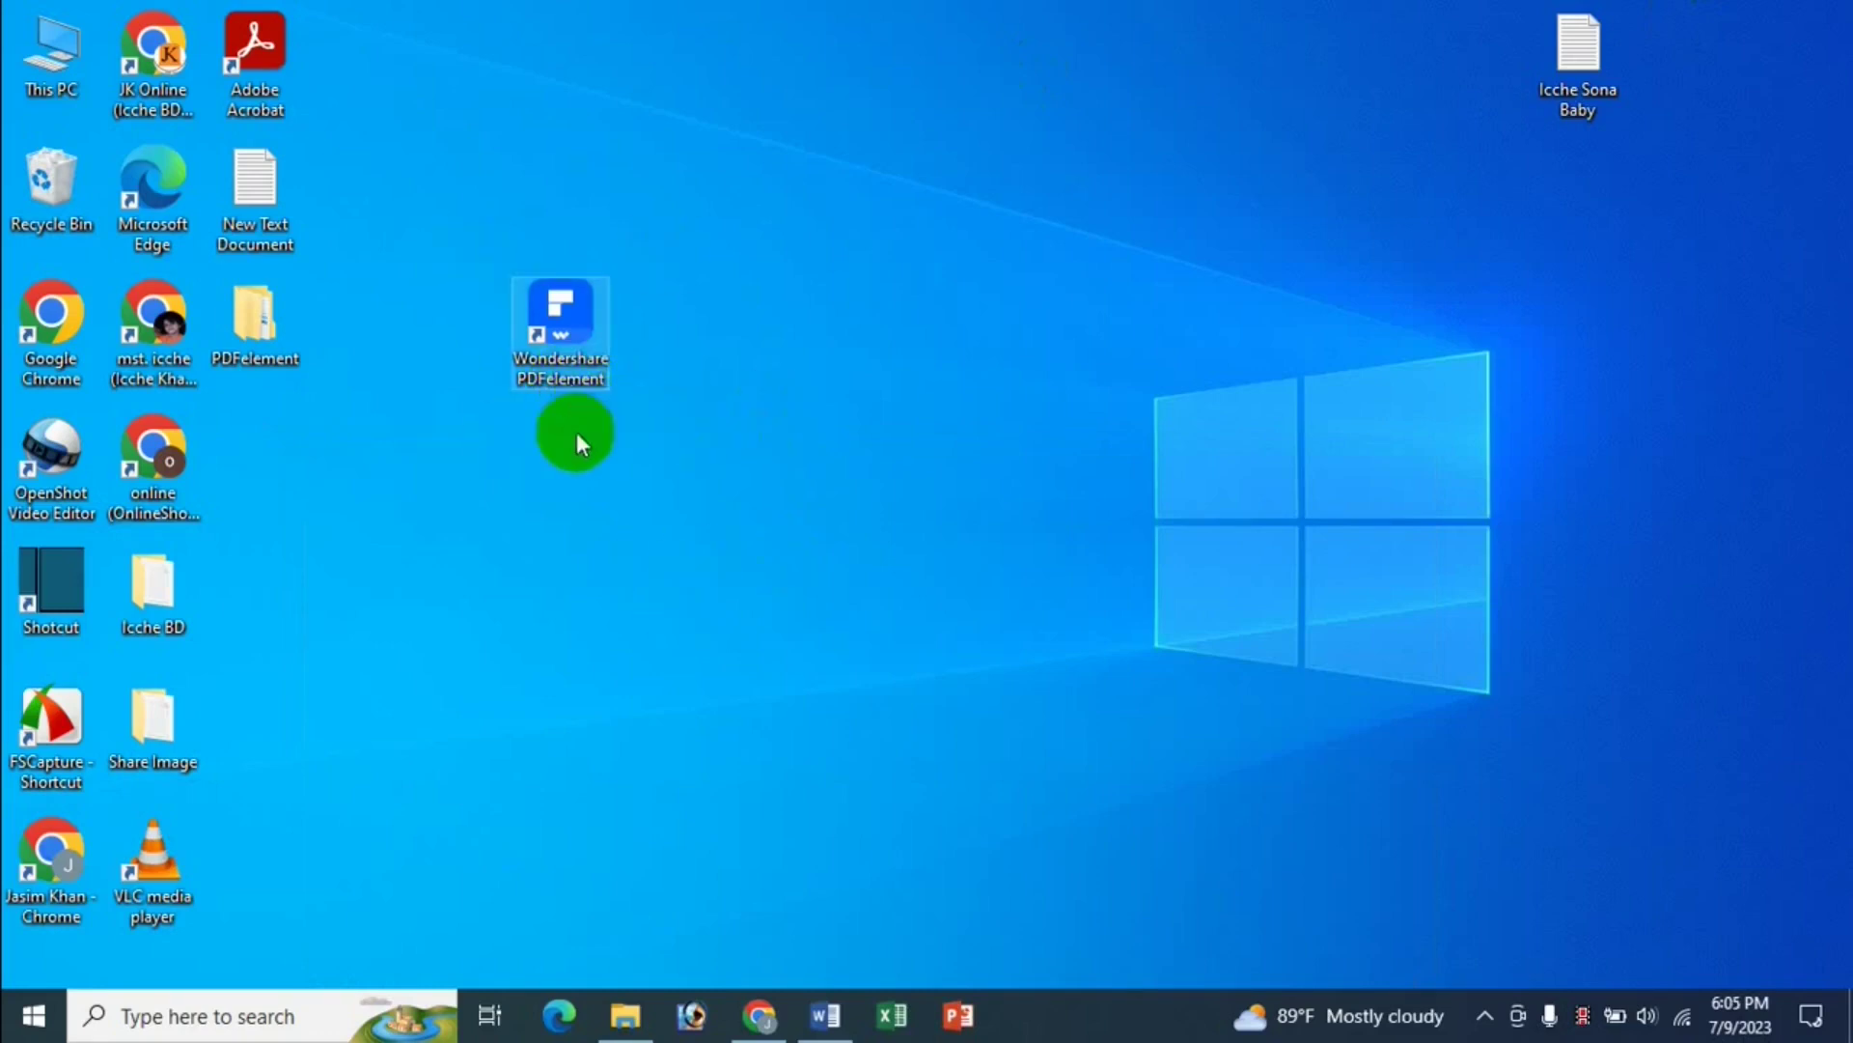
pyautogui.doubleClick(554, 361)
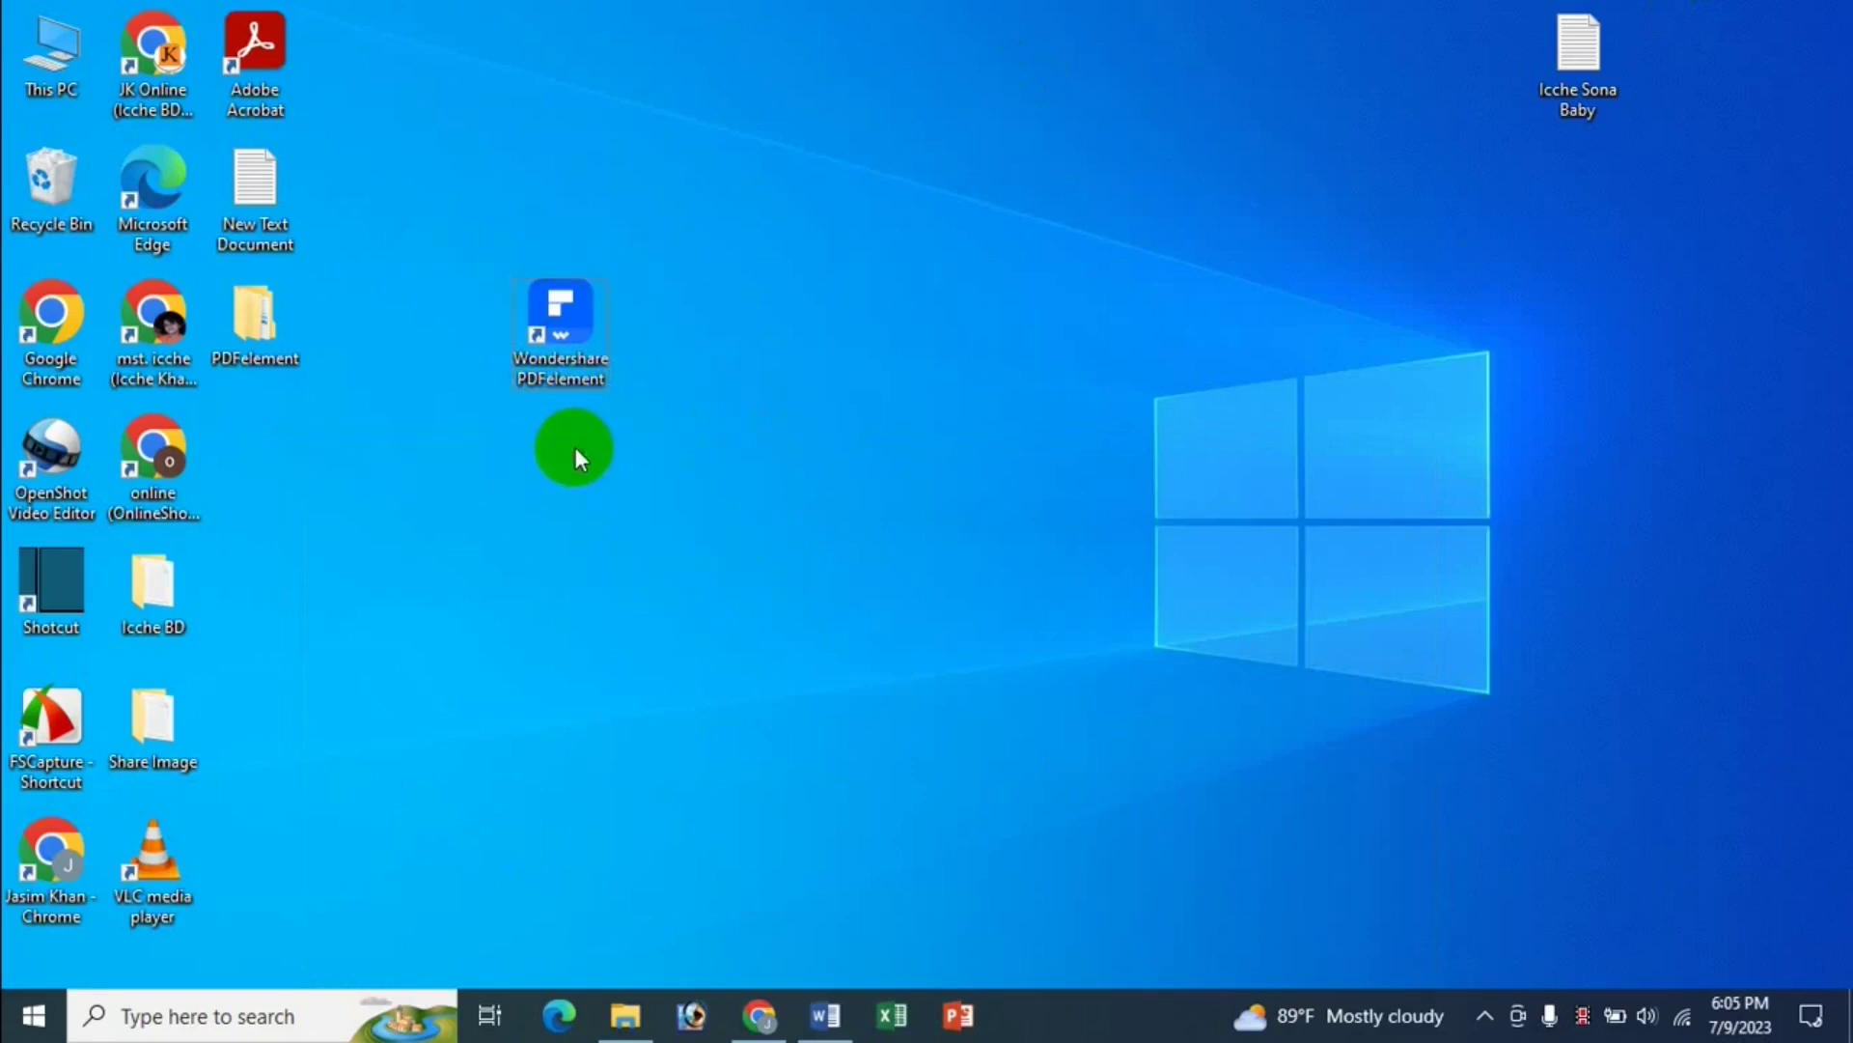
pyautogui.doubleClick(566, 357)
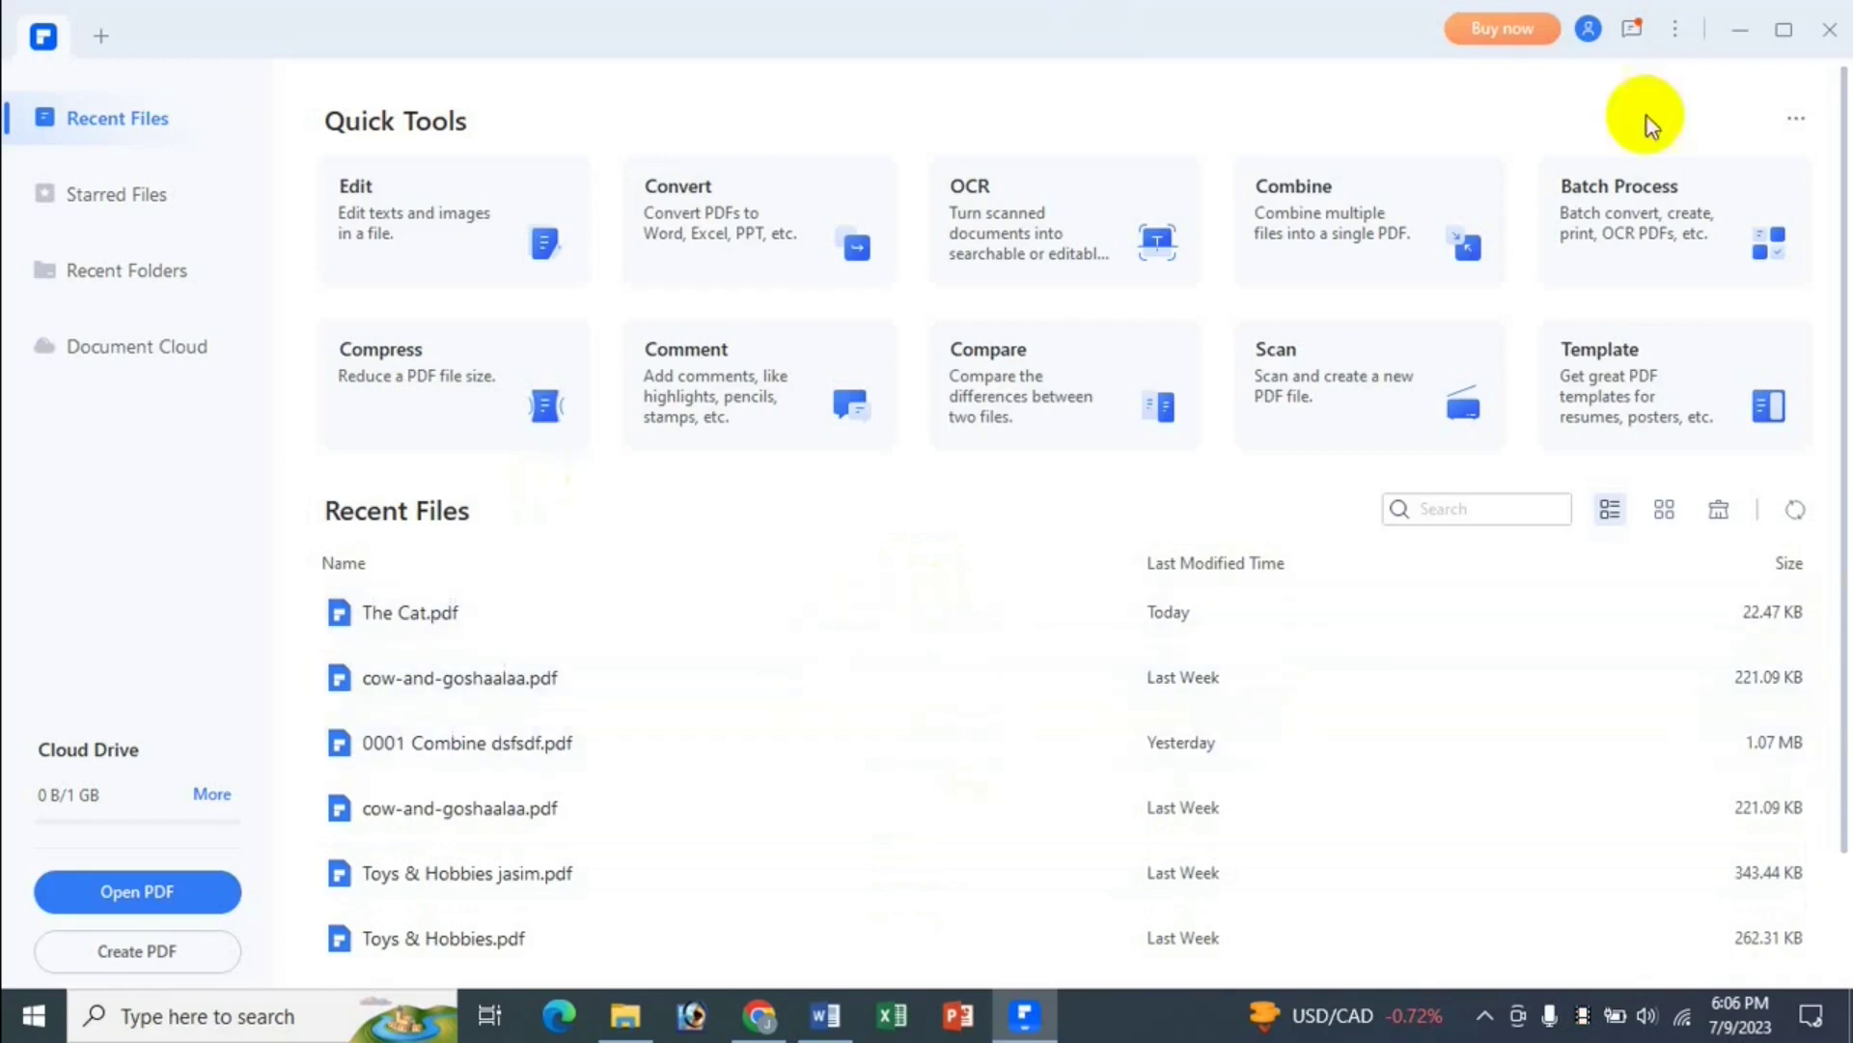
pyautogui.click(1588, 30)
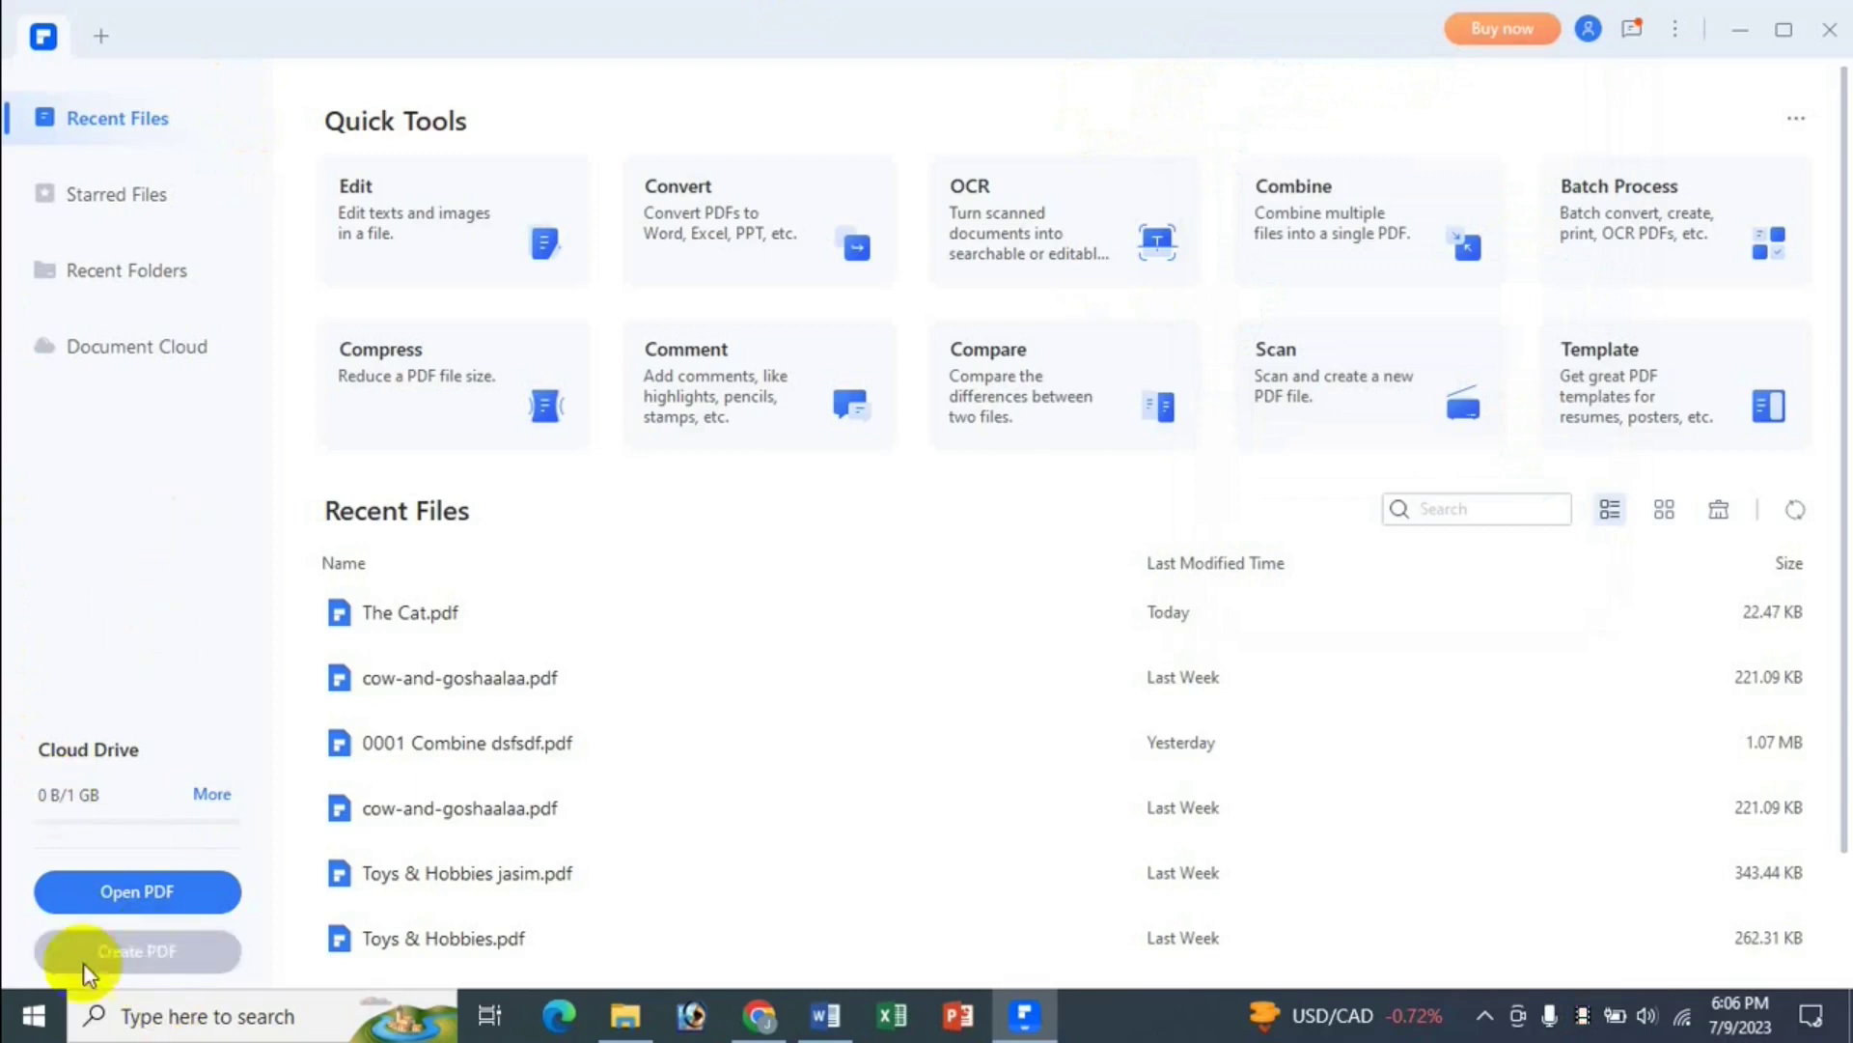
# - Create PDFs from the text files cow-and-goshaalaa and The Cat together, picking both in the TXT TO PDF & PDF TO TXT folder
pyautogui.click(155, 959)
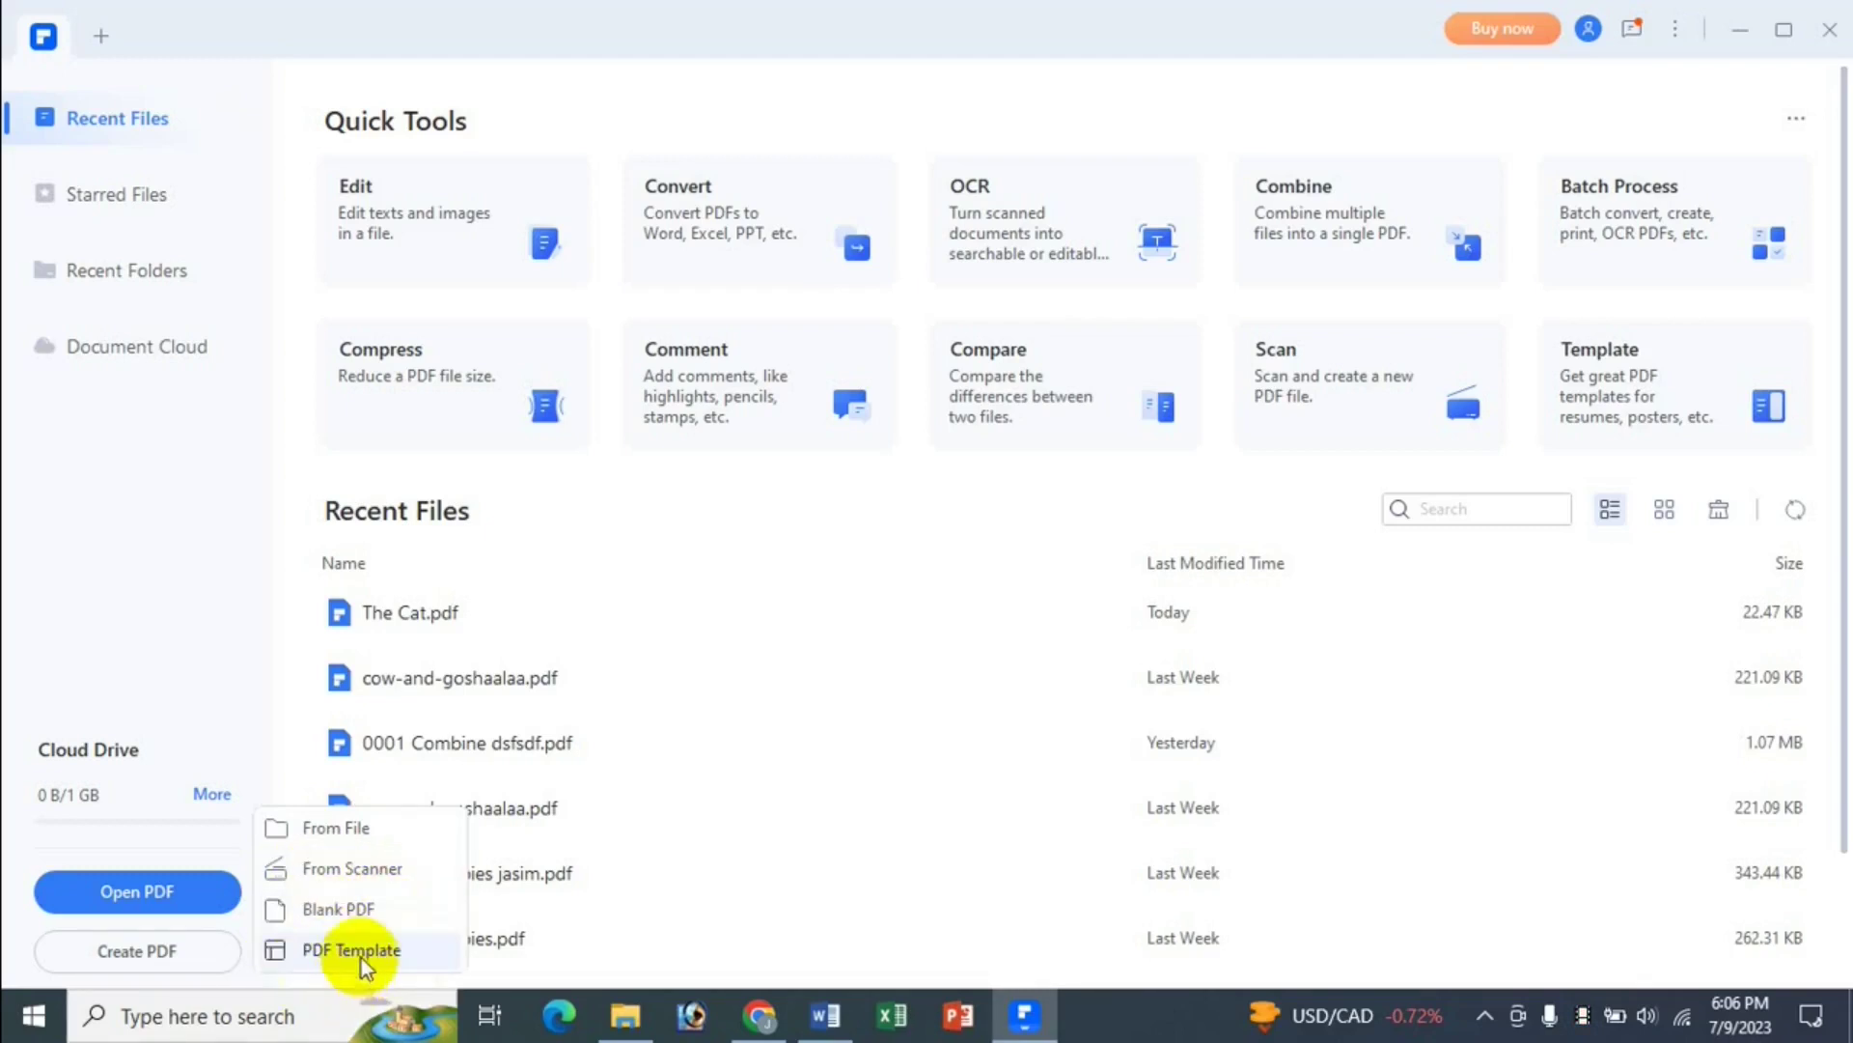
pyautogui.click(332, 827)
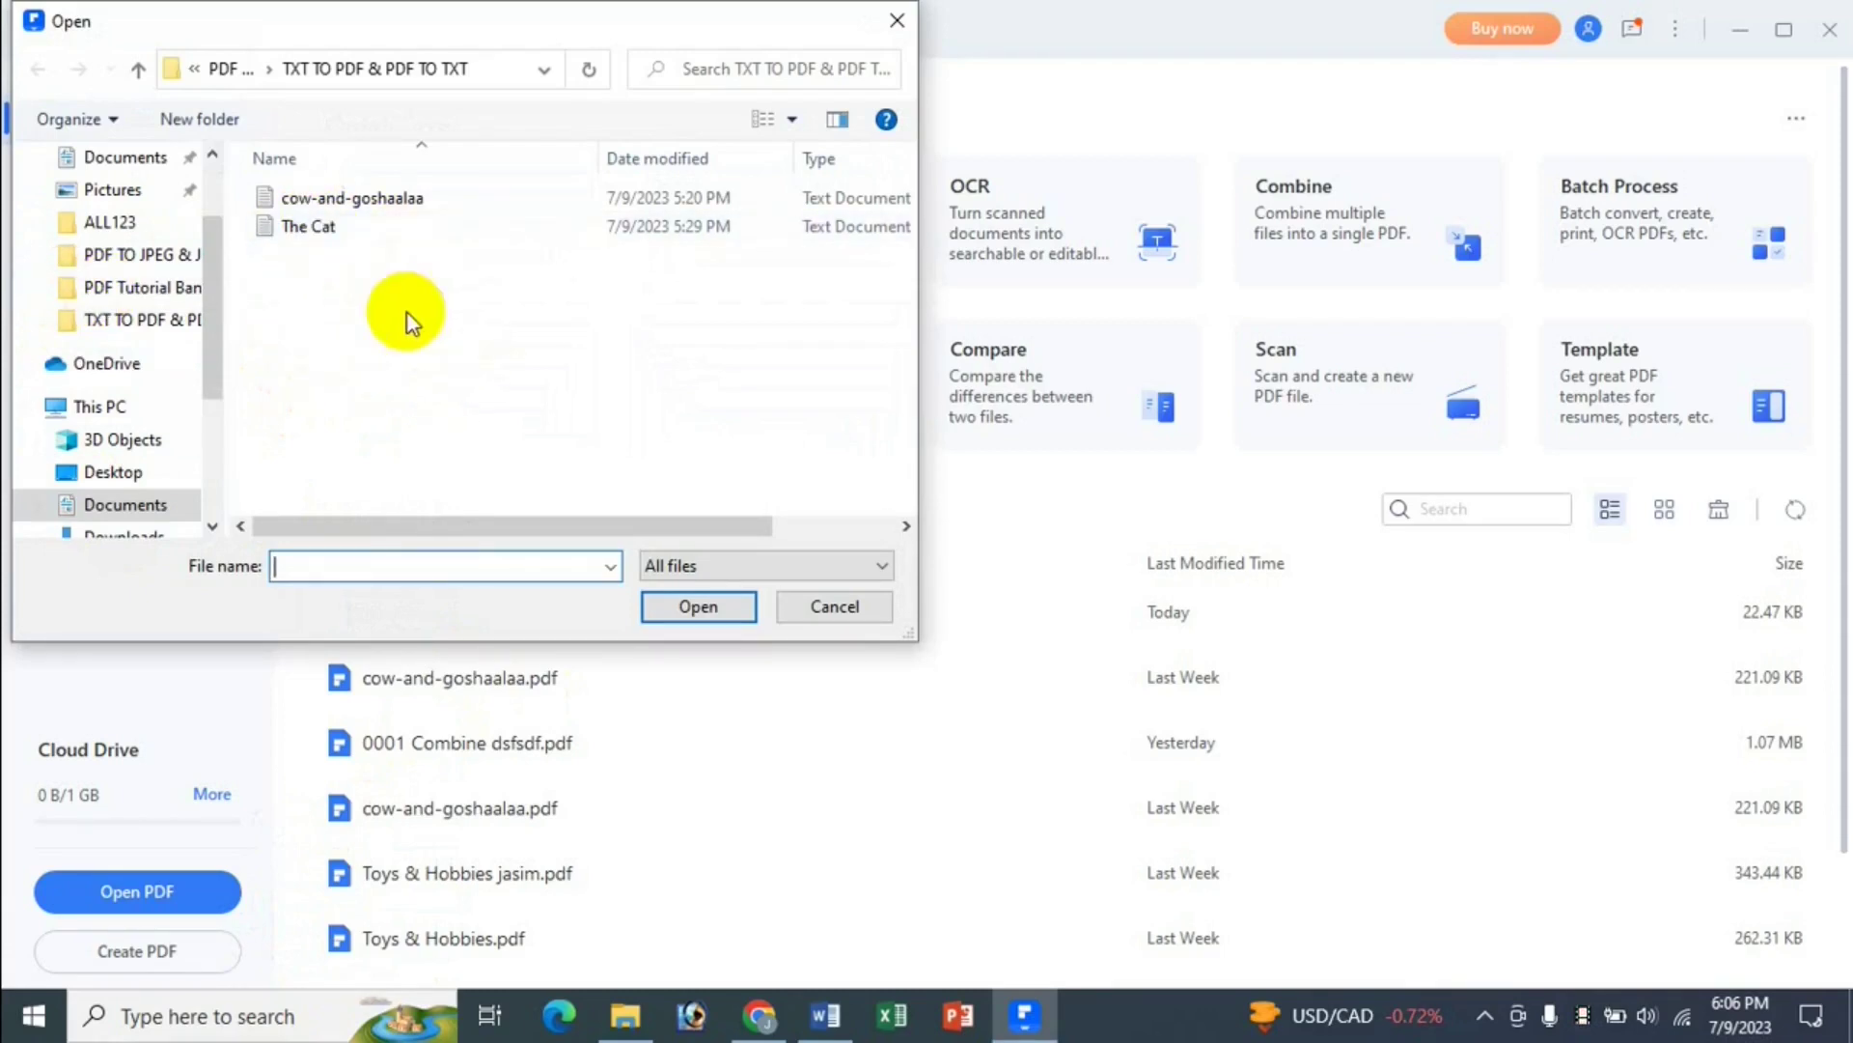
pyautogui.click(336, 199)
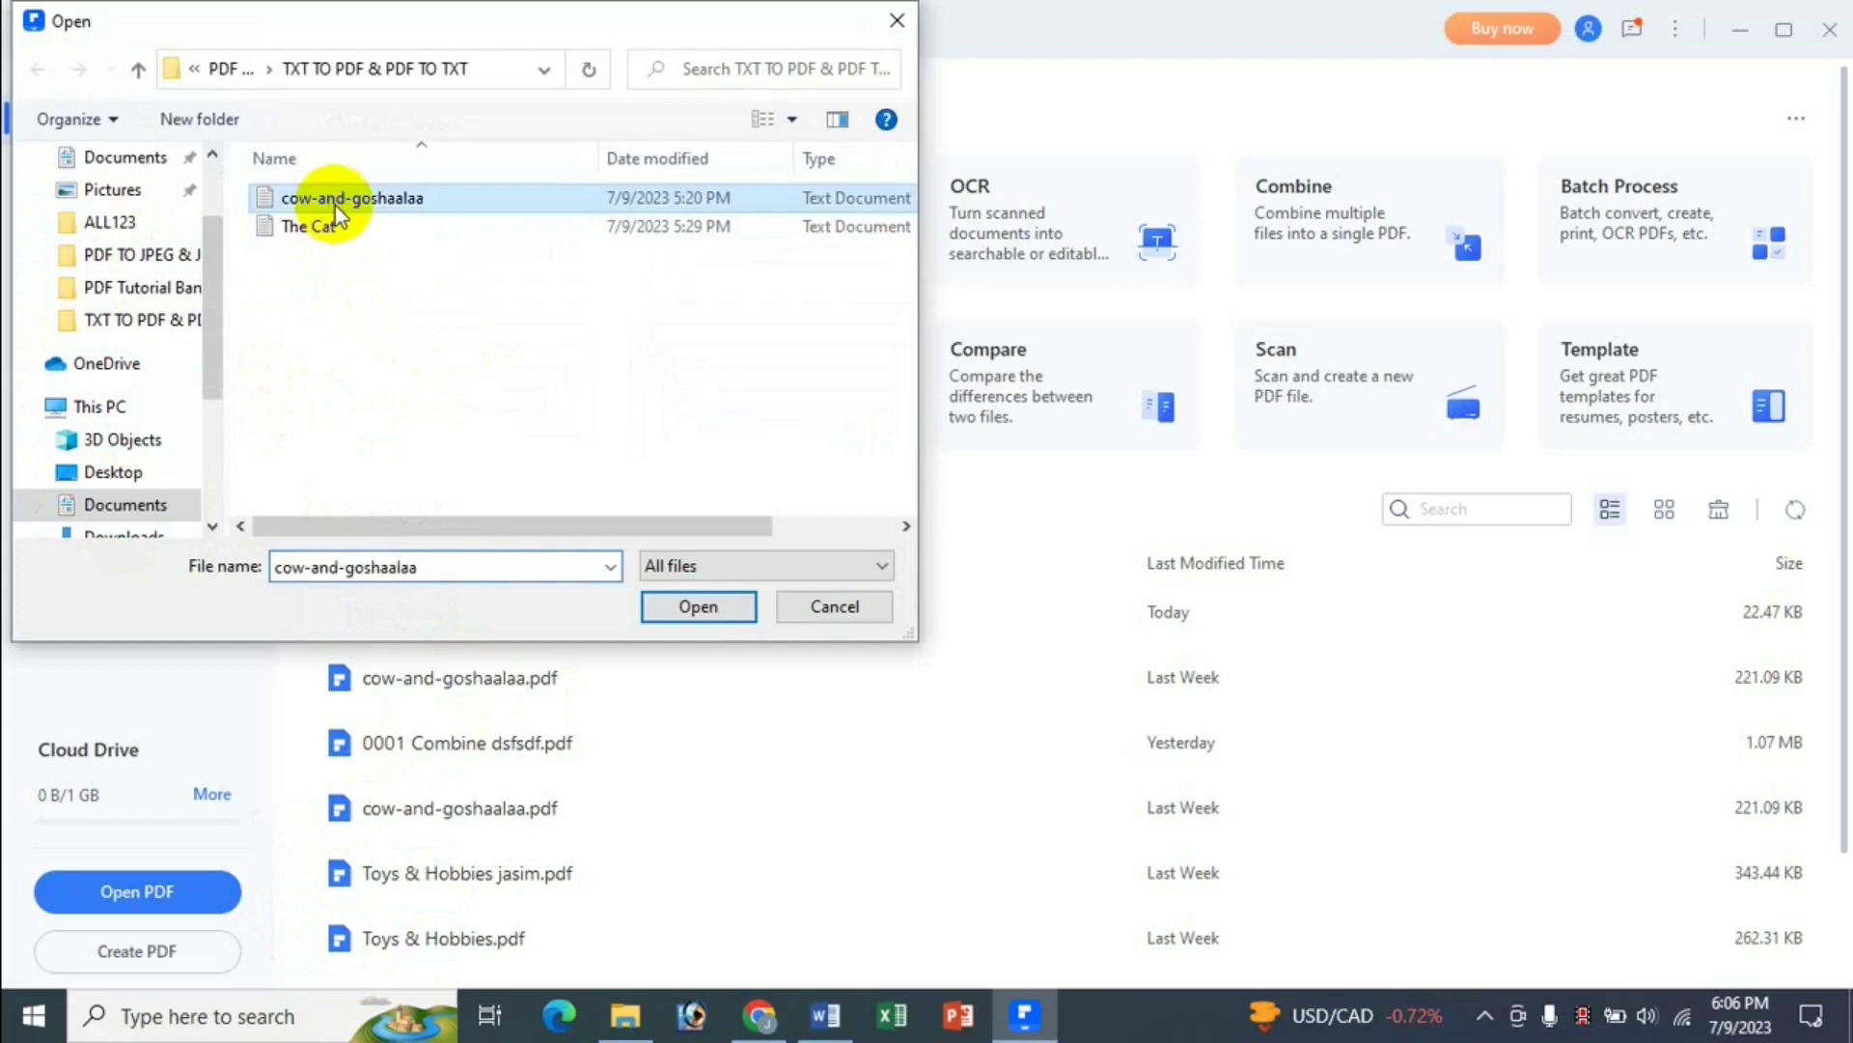
pyautogui.click(332, 299)
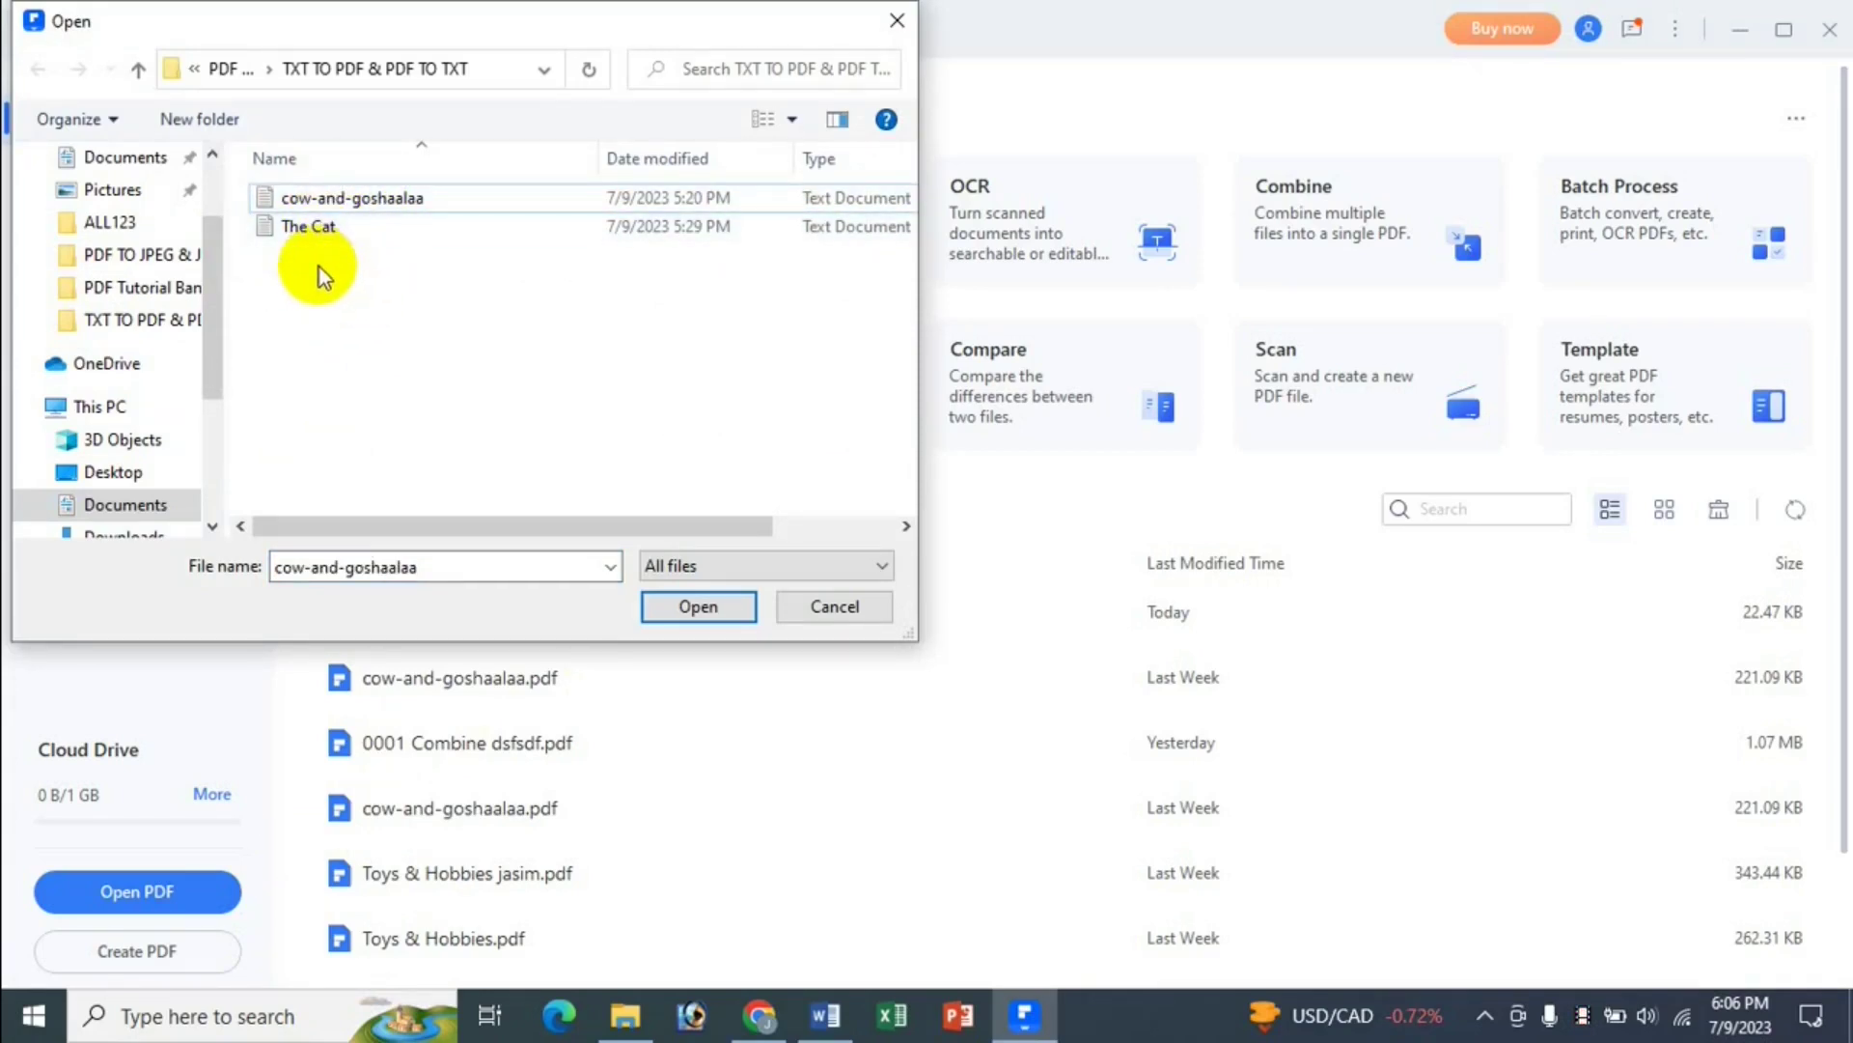
pyautogui.moveTo(320, 268); pyautogui.dragTo(310, 204)
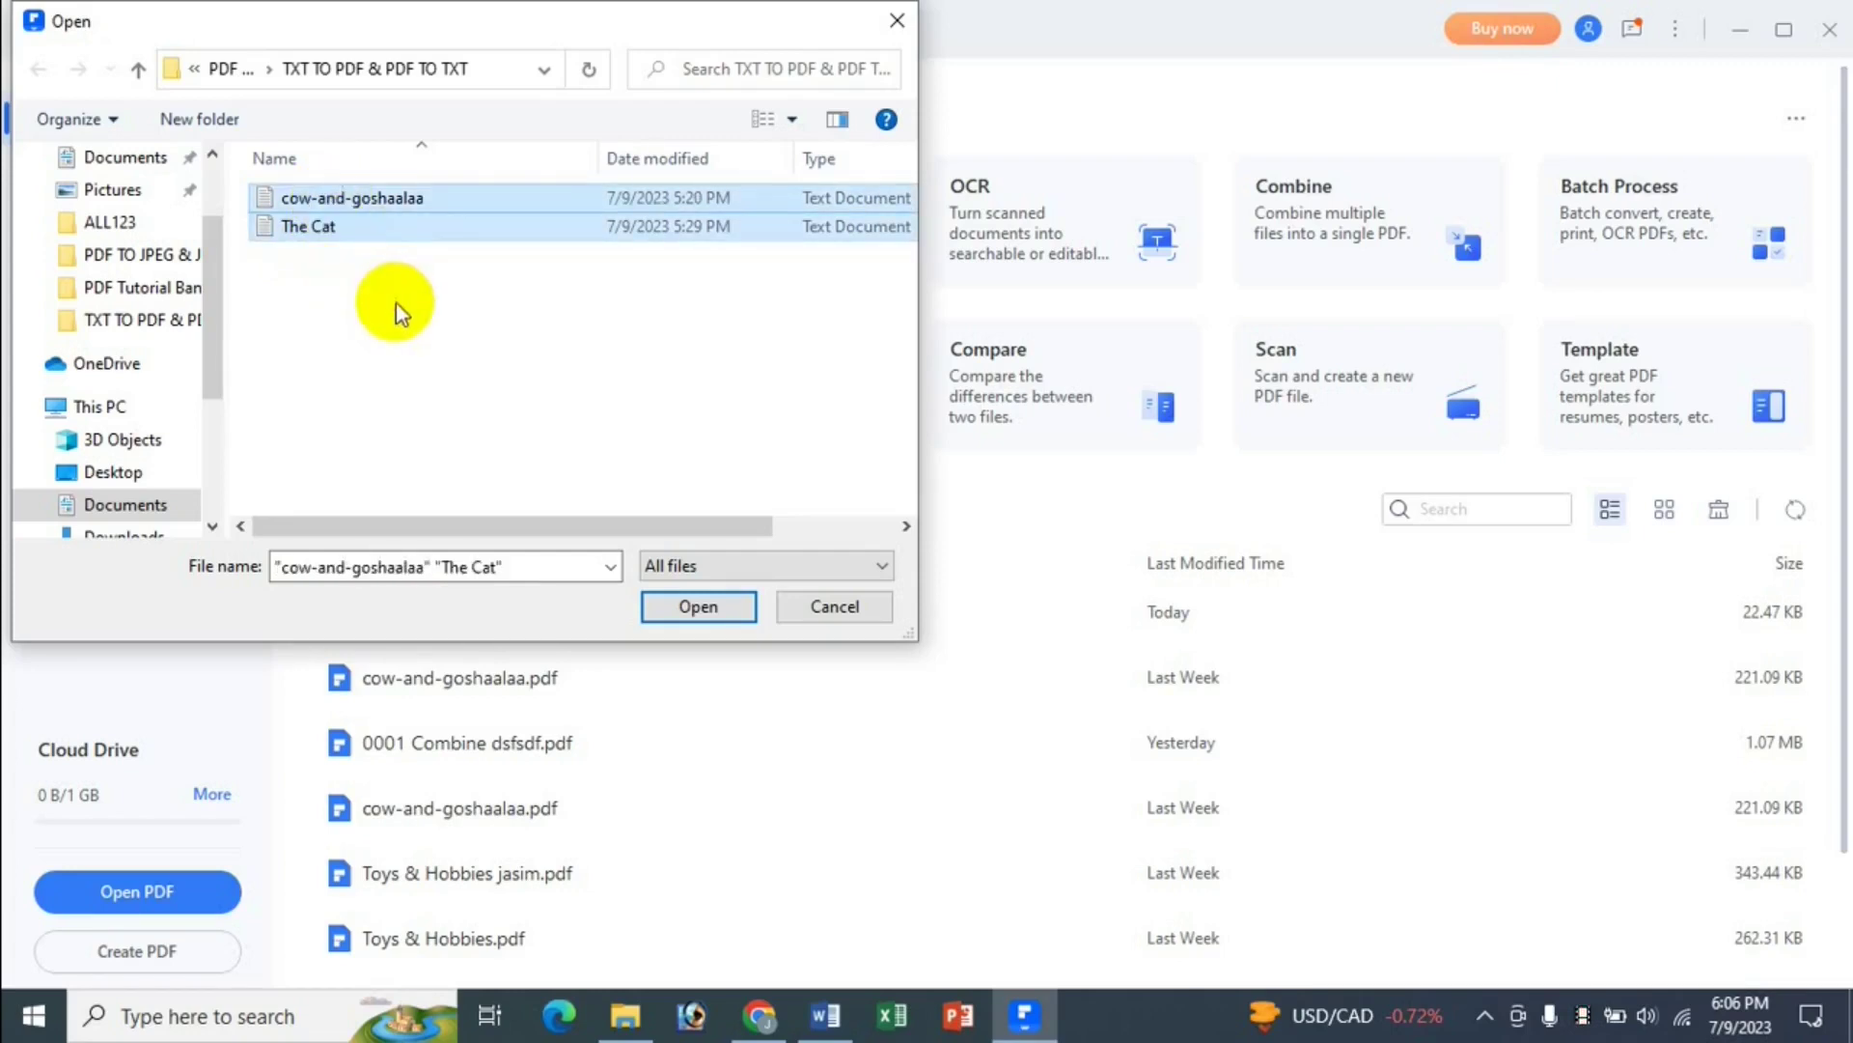
pyautogui.click(396, 303)
pyautogui.click(326, 222)
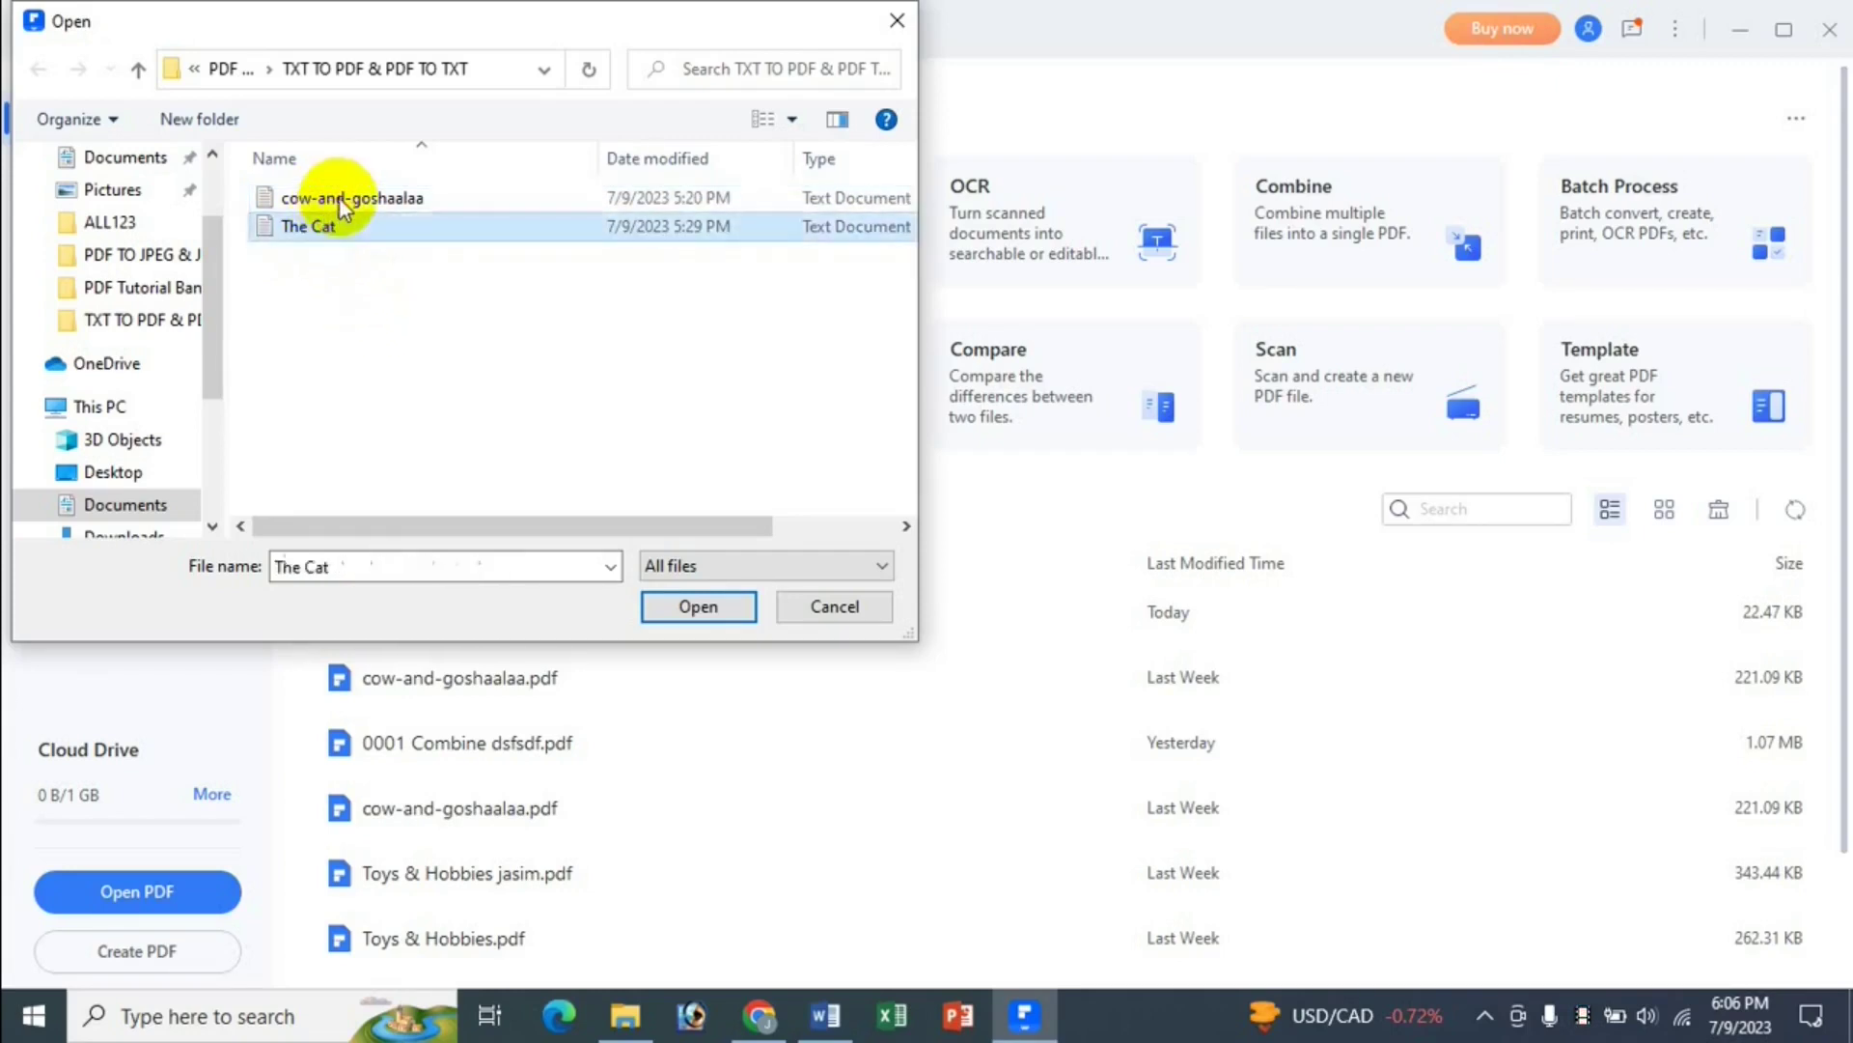
pyautogui.keyDown('ctrl'); pyautogui.click(343, 203); pyautogui.keyUp('ctrl')
pyautogui.click(430, 381)
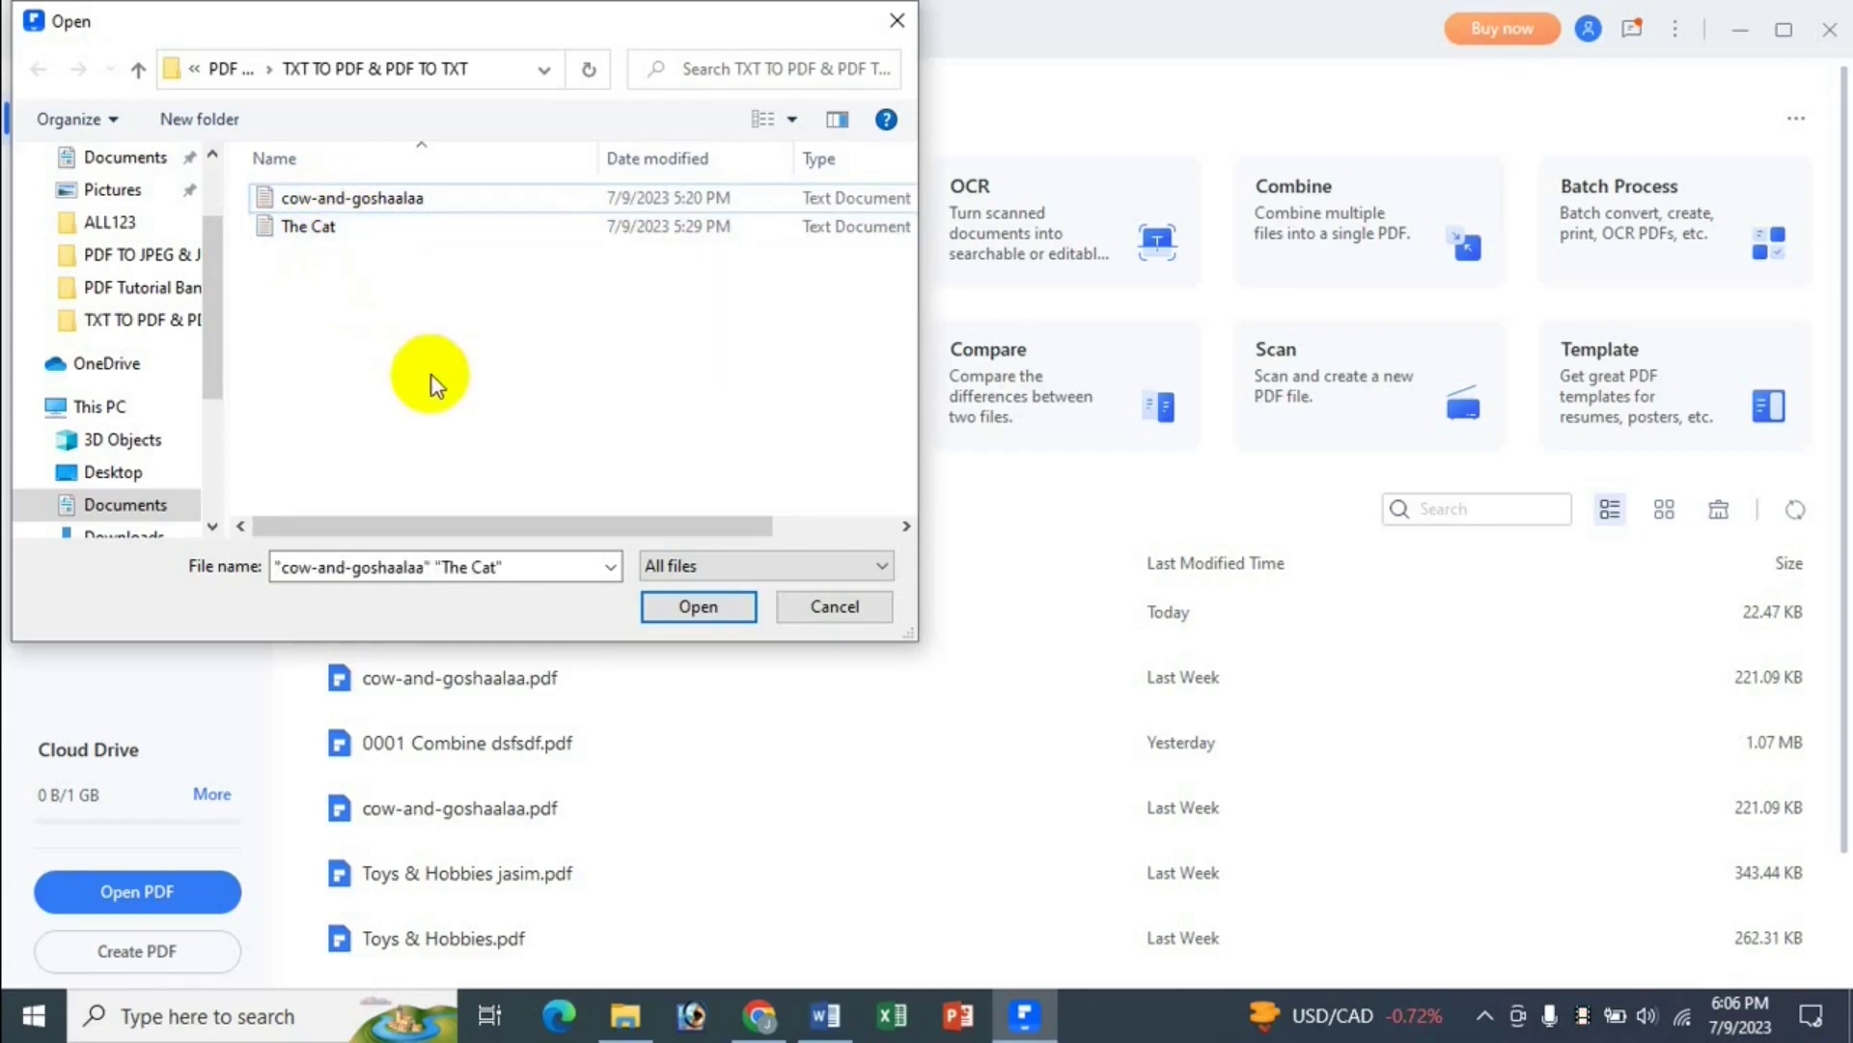
pyautogui.hotkey('ctrl', 'a')
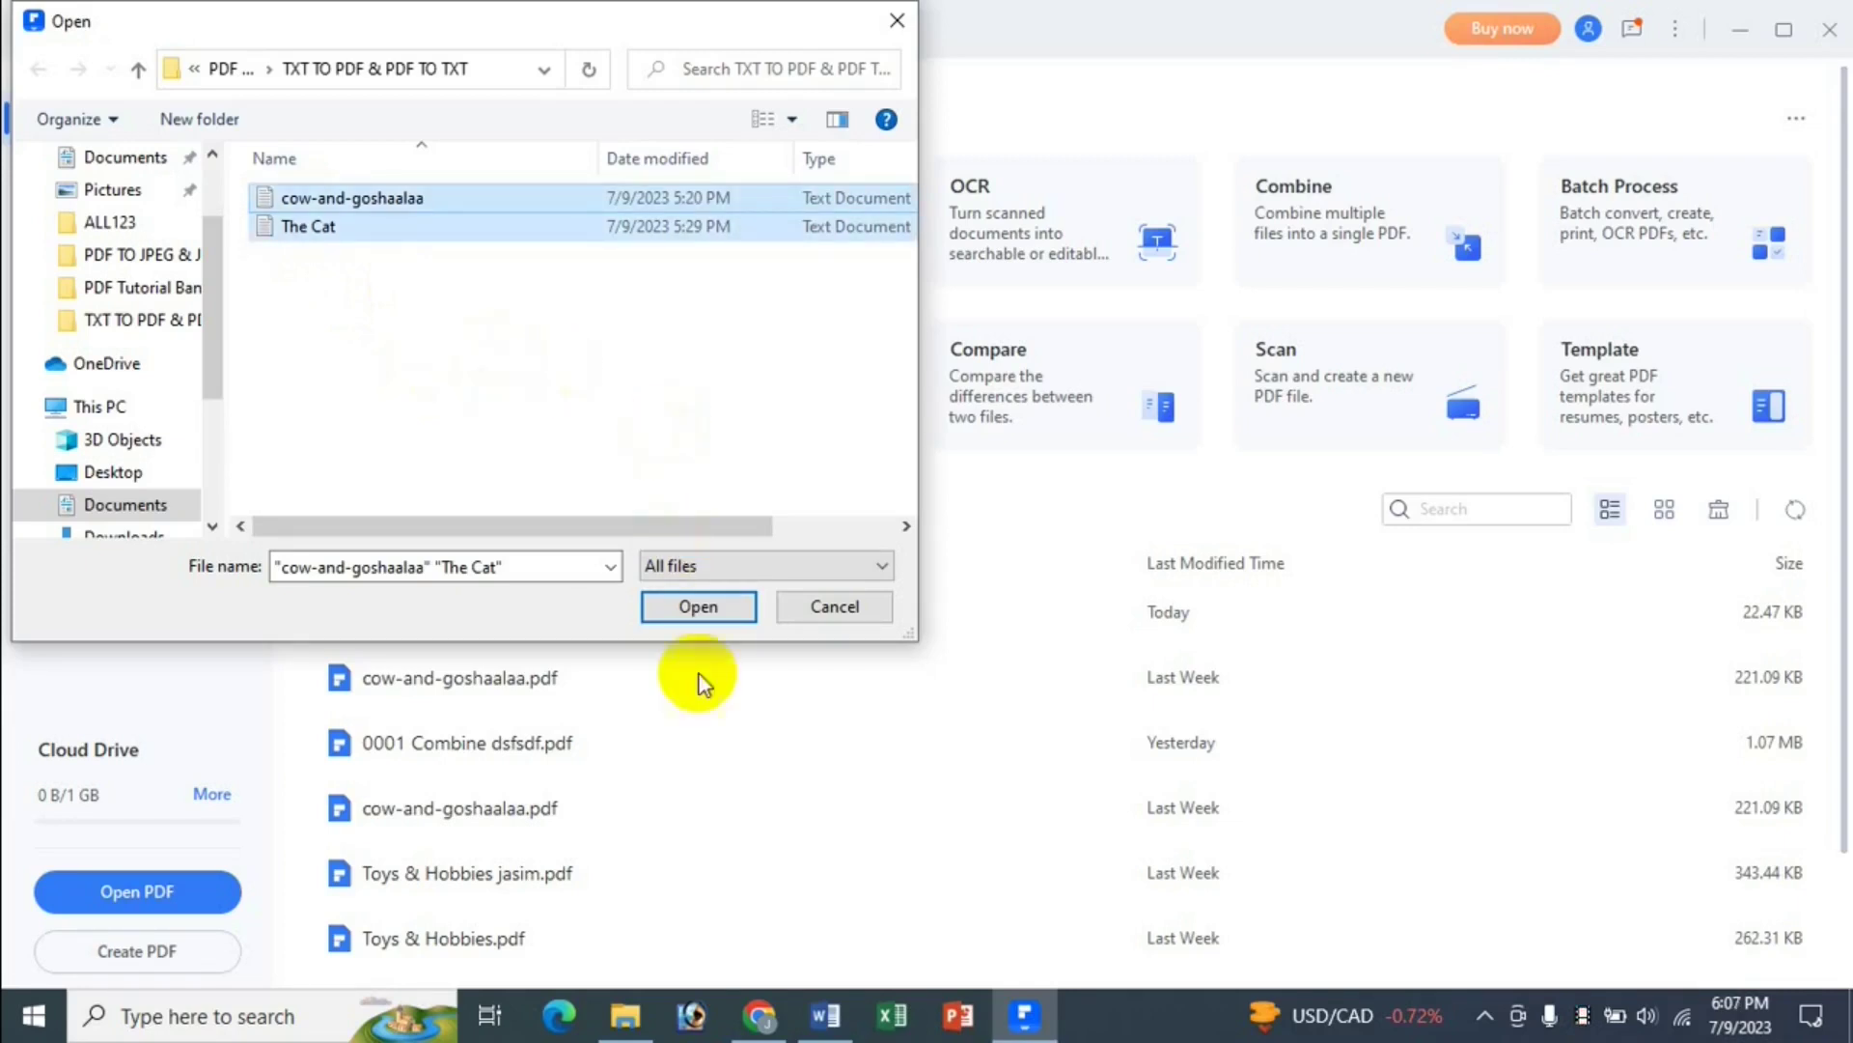
pyautogui.click(701, 609)
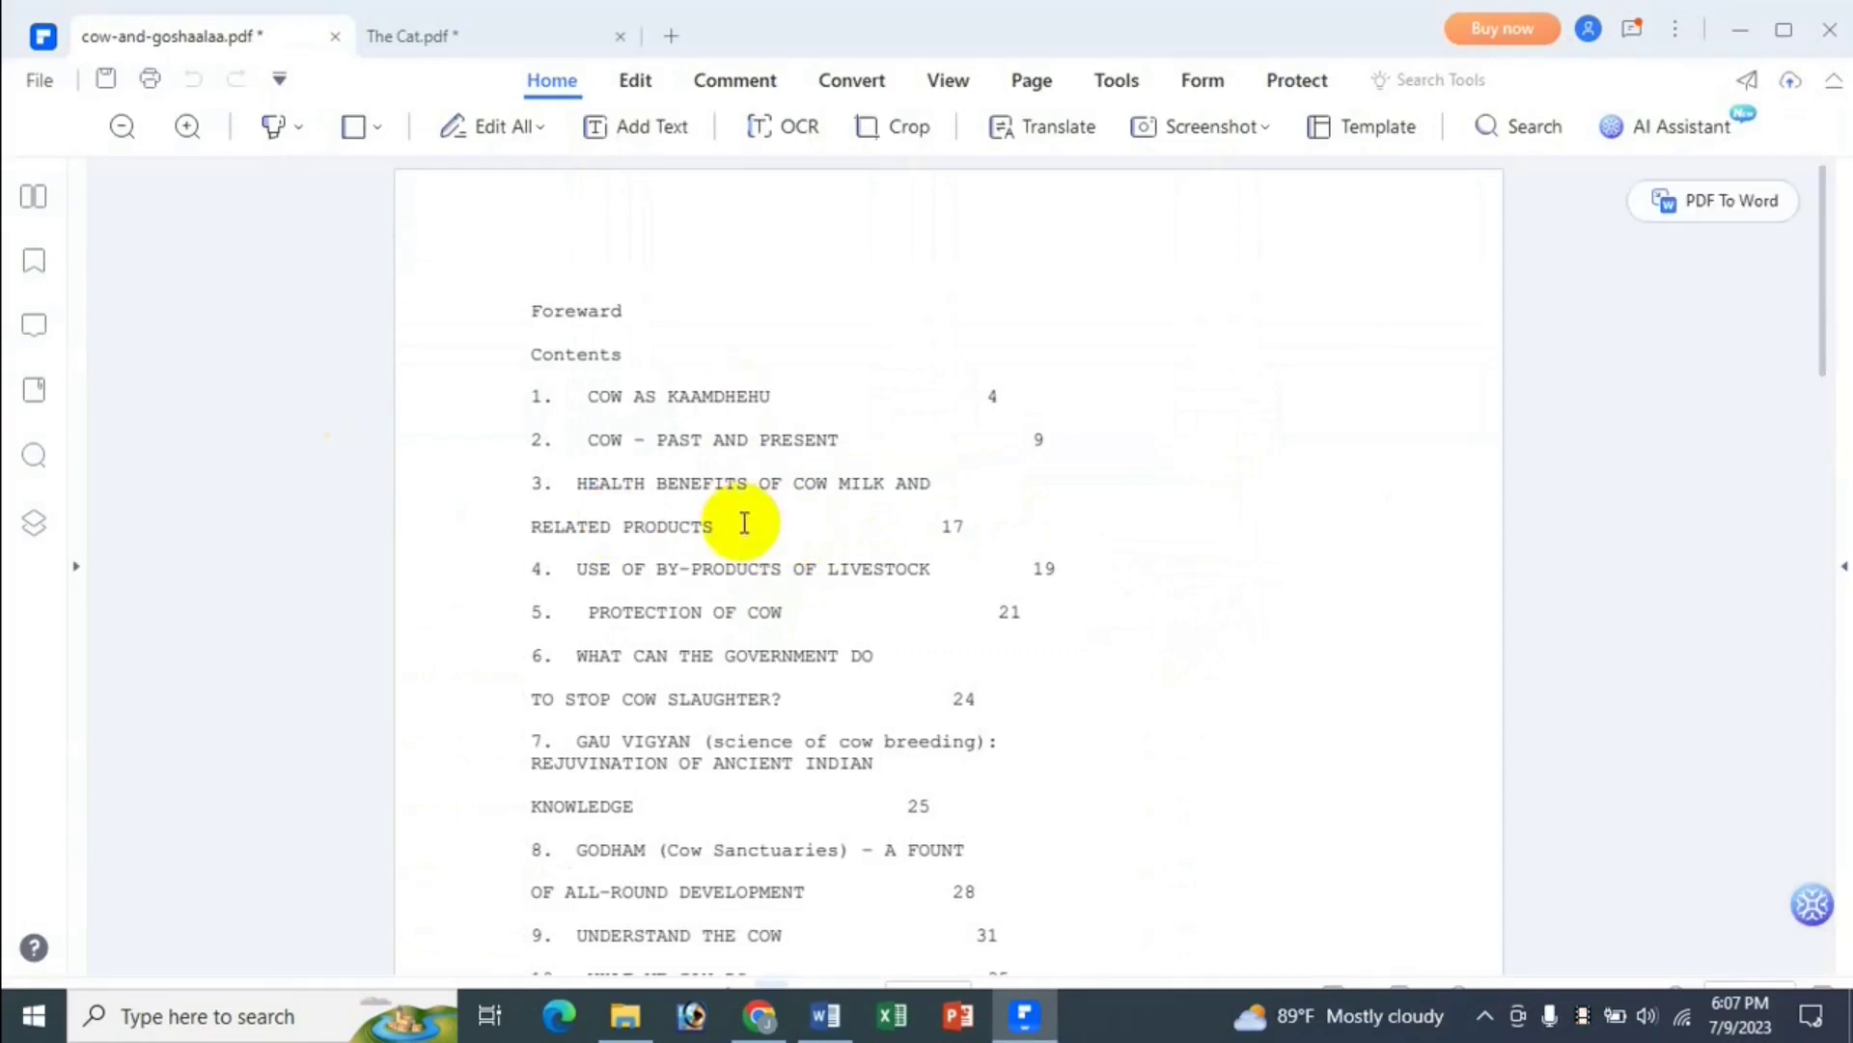
# - Look through the pages of the newly created cow-and-goshaalaa PDF
pyautogui.scroll(-5, 1376, 491)
pyautogui.scroll(-7, 1376, 490)
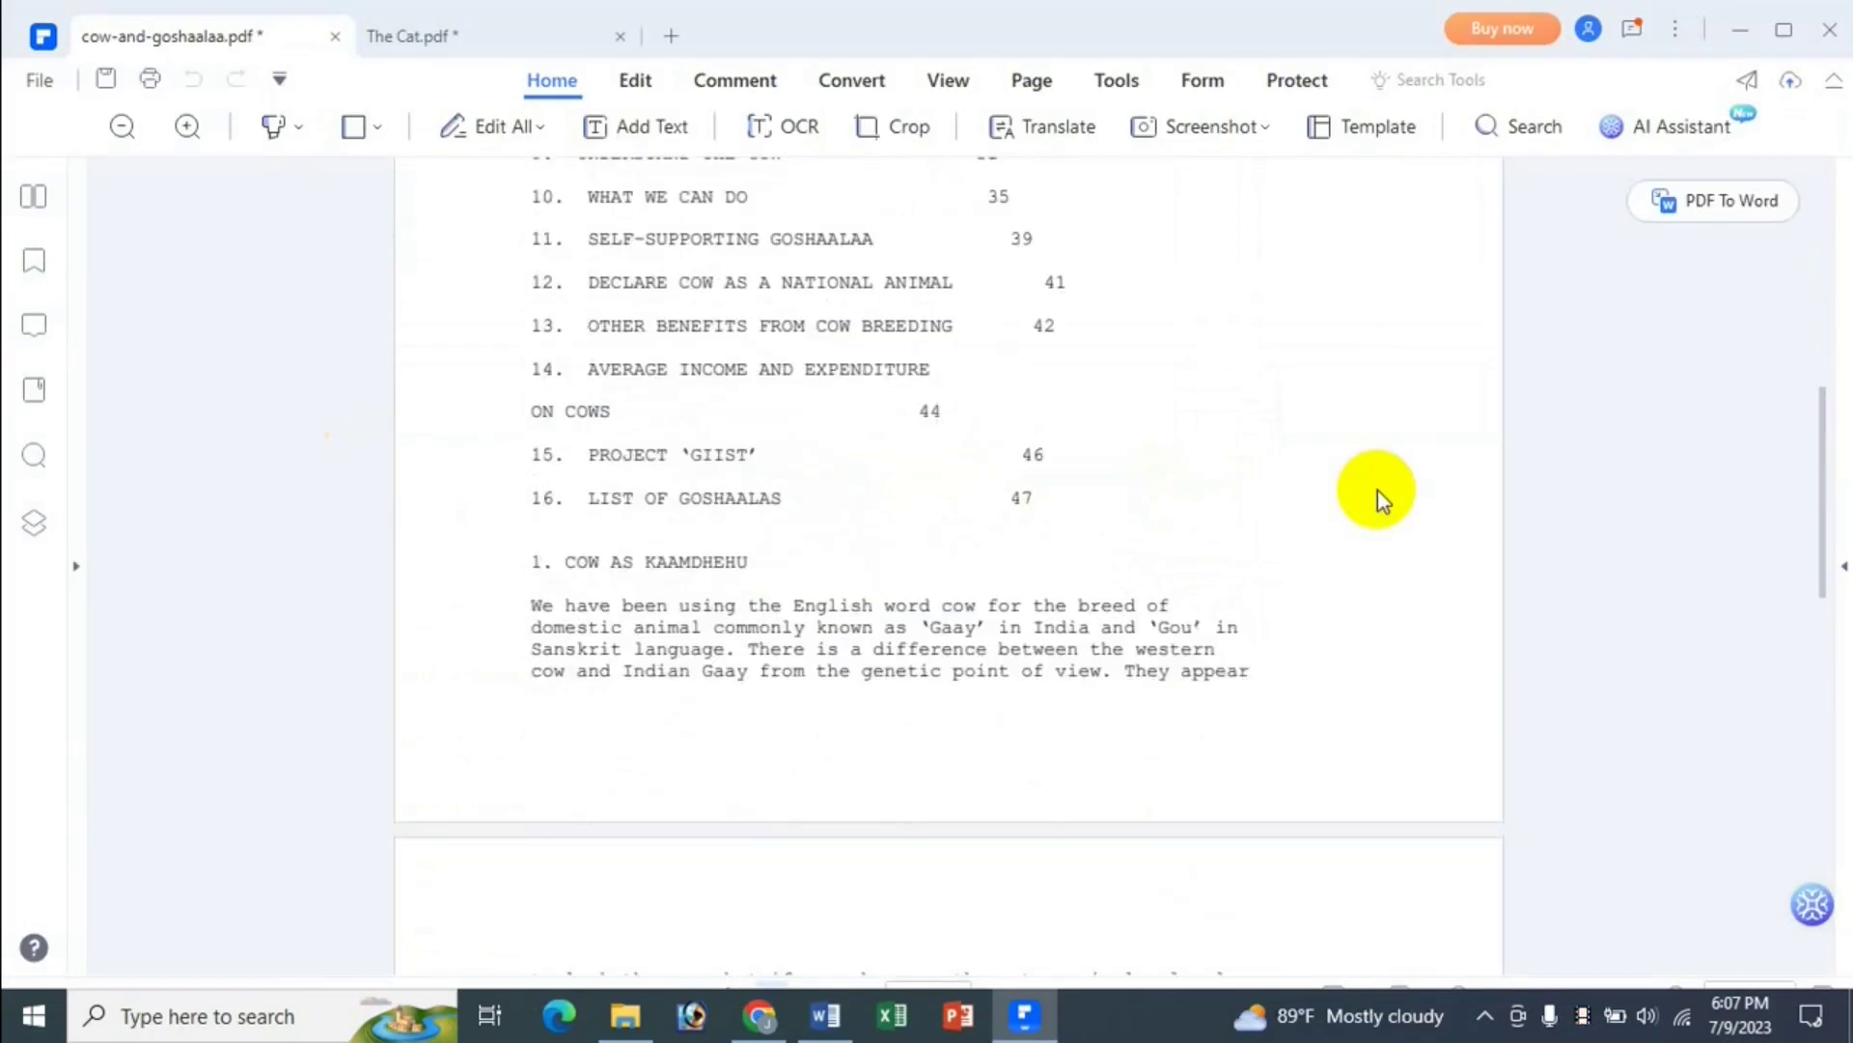
pyautogui.scroll(3, 1377, 491)
pyautogui.scroll(4, 1377, 491)
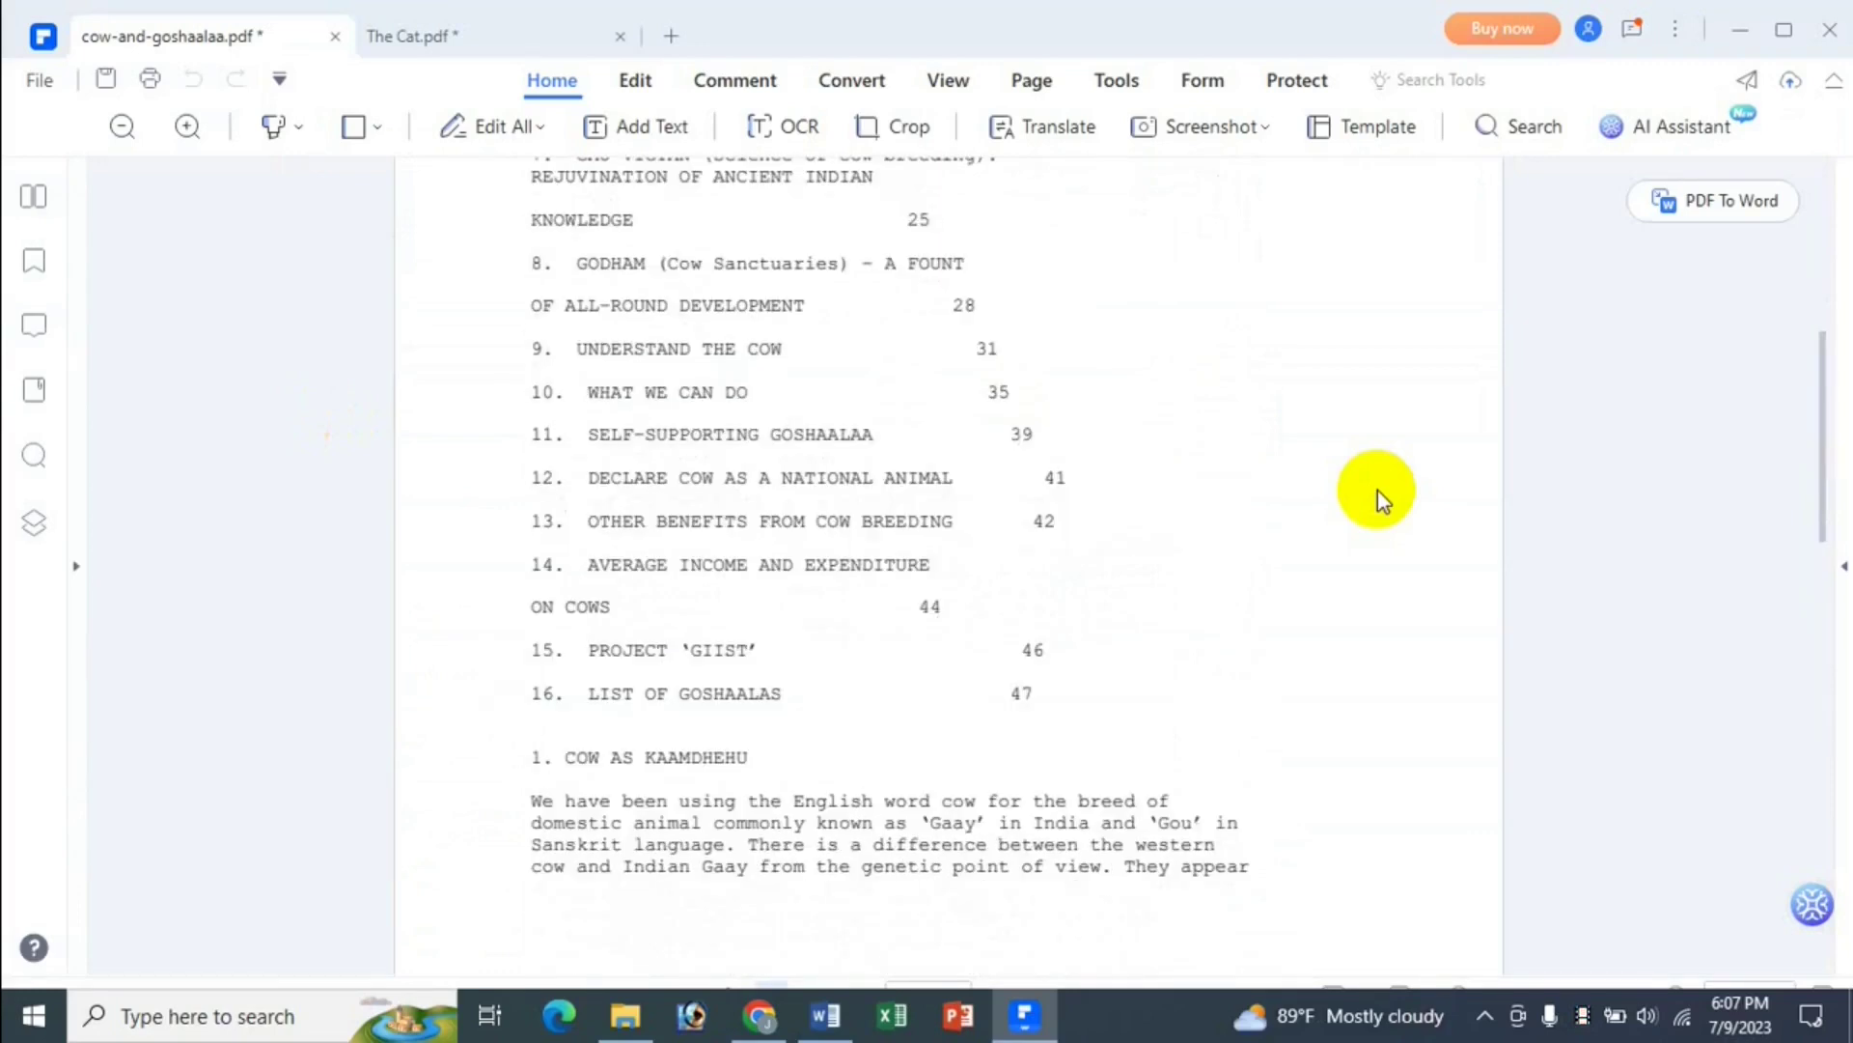
# - Start saving the cow-and-goshaalaa PDF, check the individual payment plans, and choose to save with a watermark
pyautogui.scroll(6, 1377, 491)
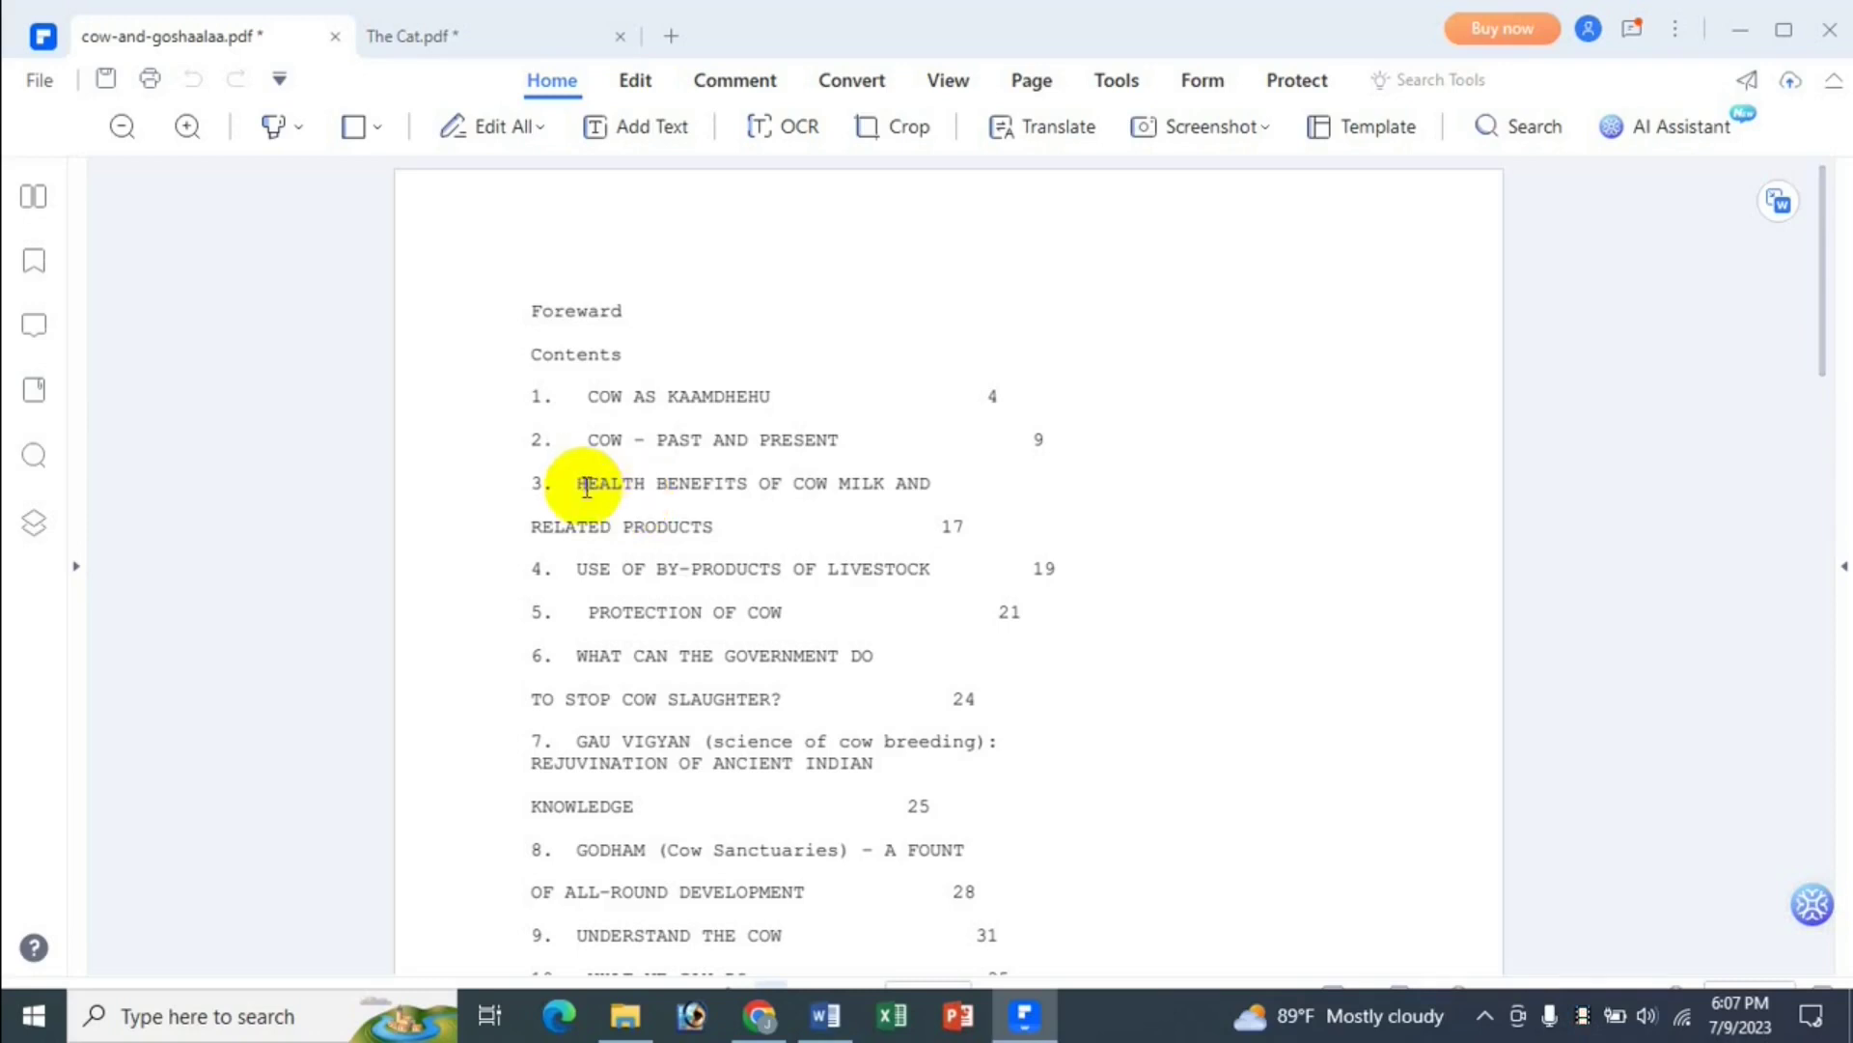
pyautogui.click(37, 84)
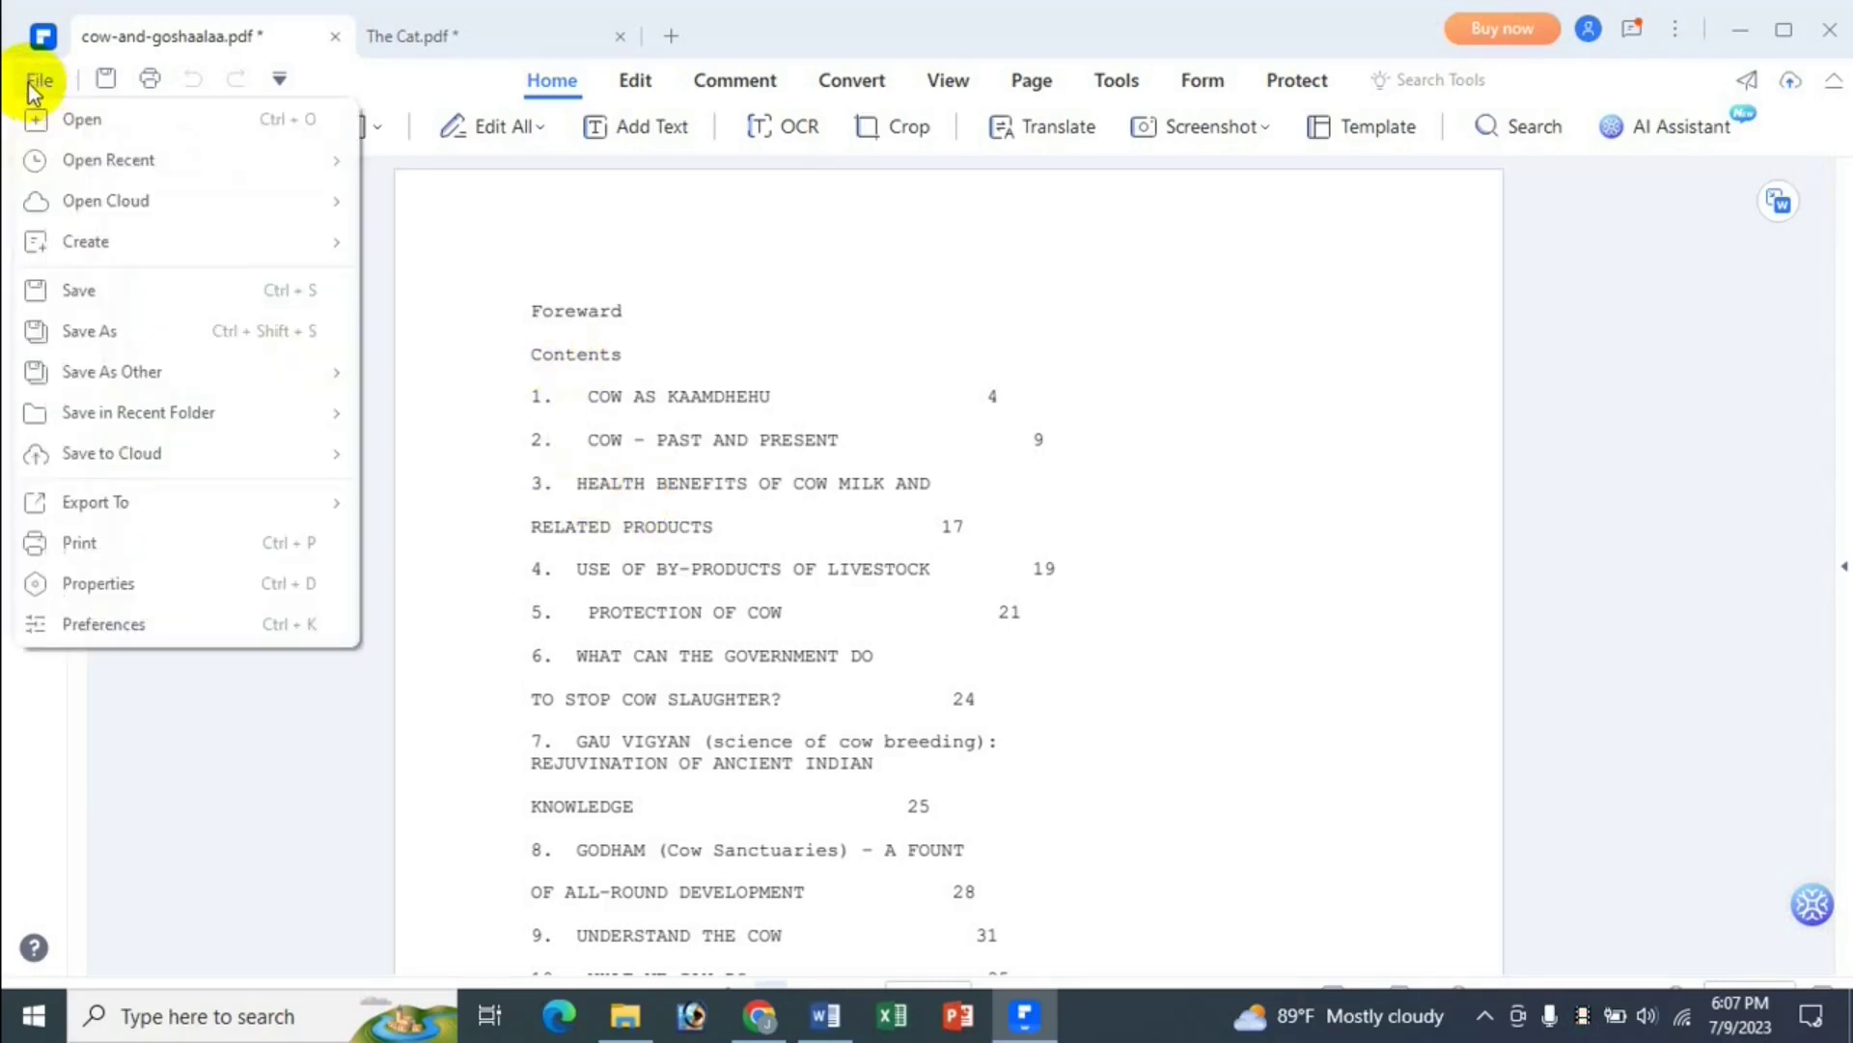
pyautogui.click(110, 296)
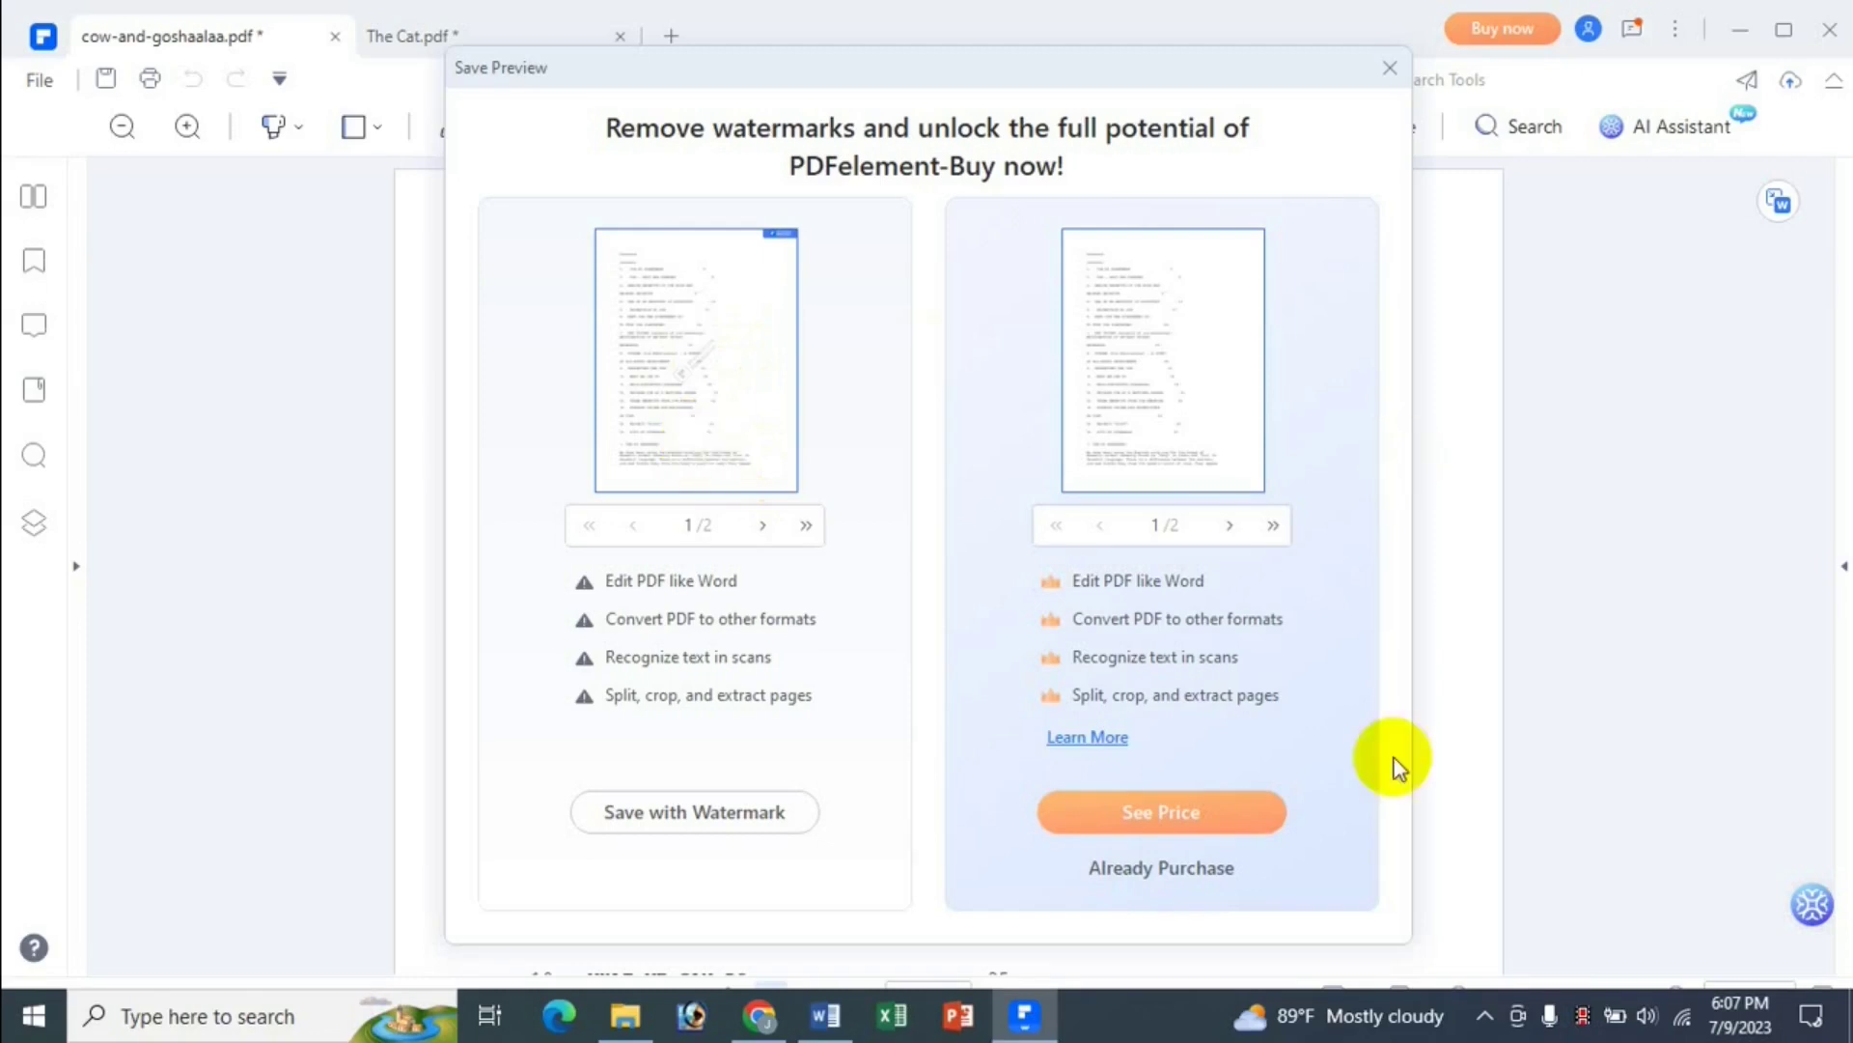
pyautogui.click(1185, 822)
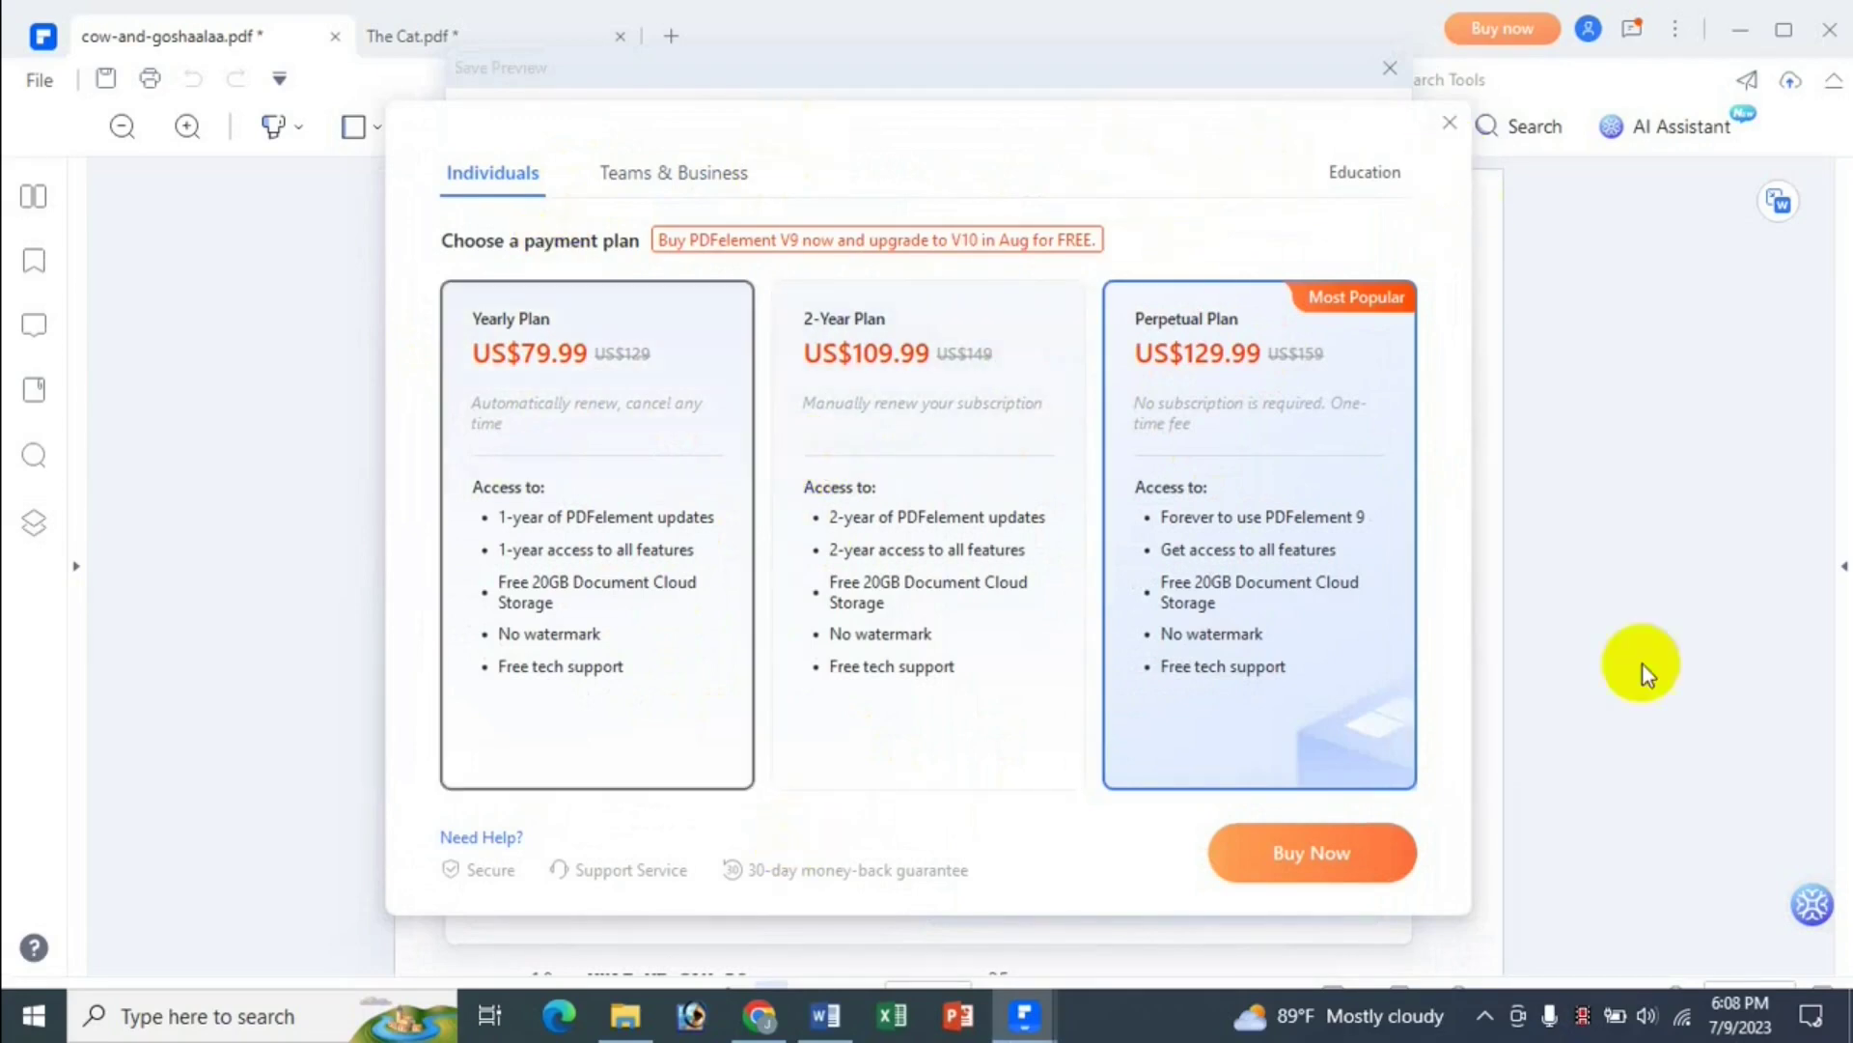
pyautogui.click(1450, 123)
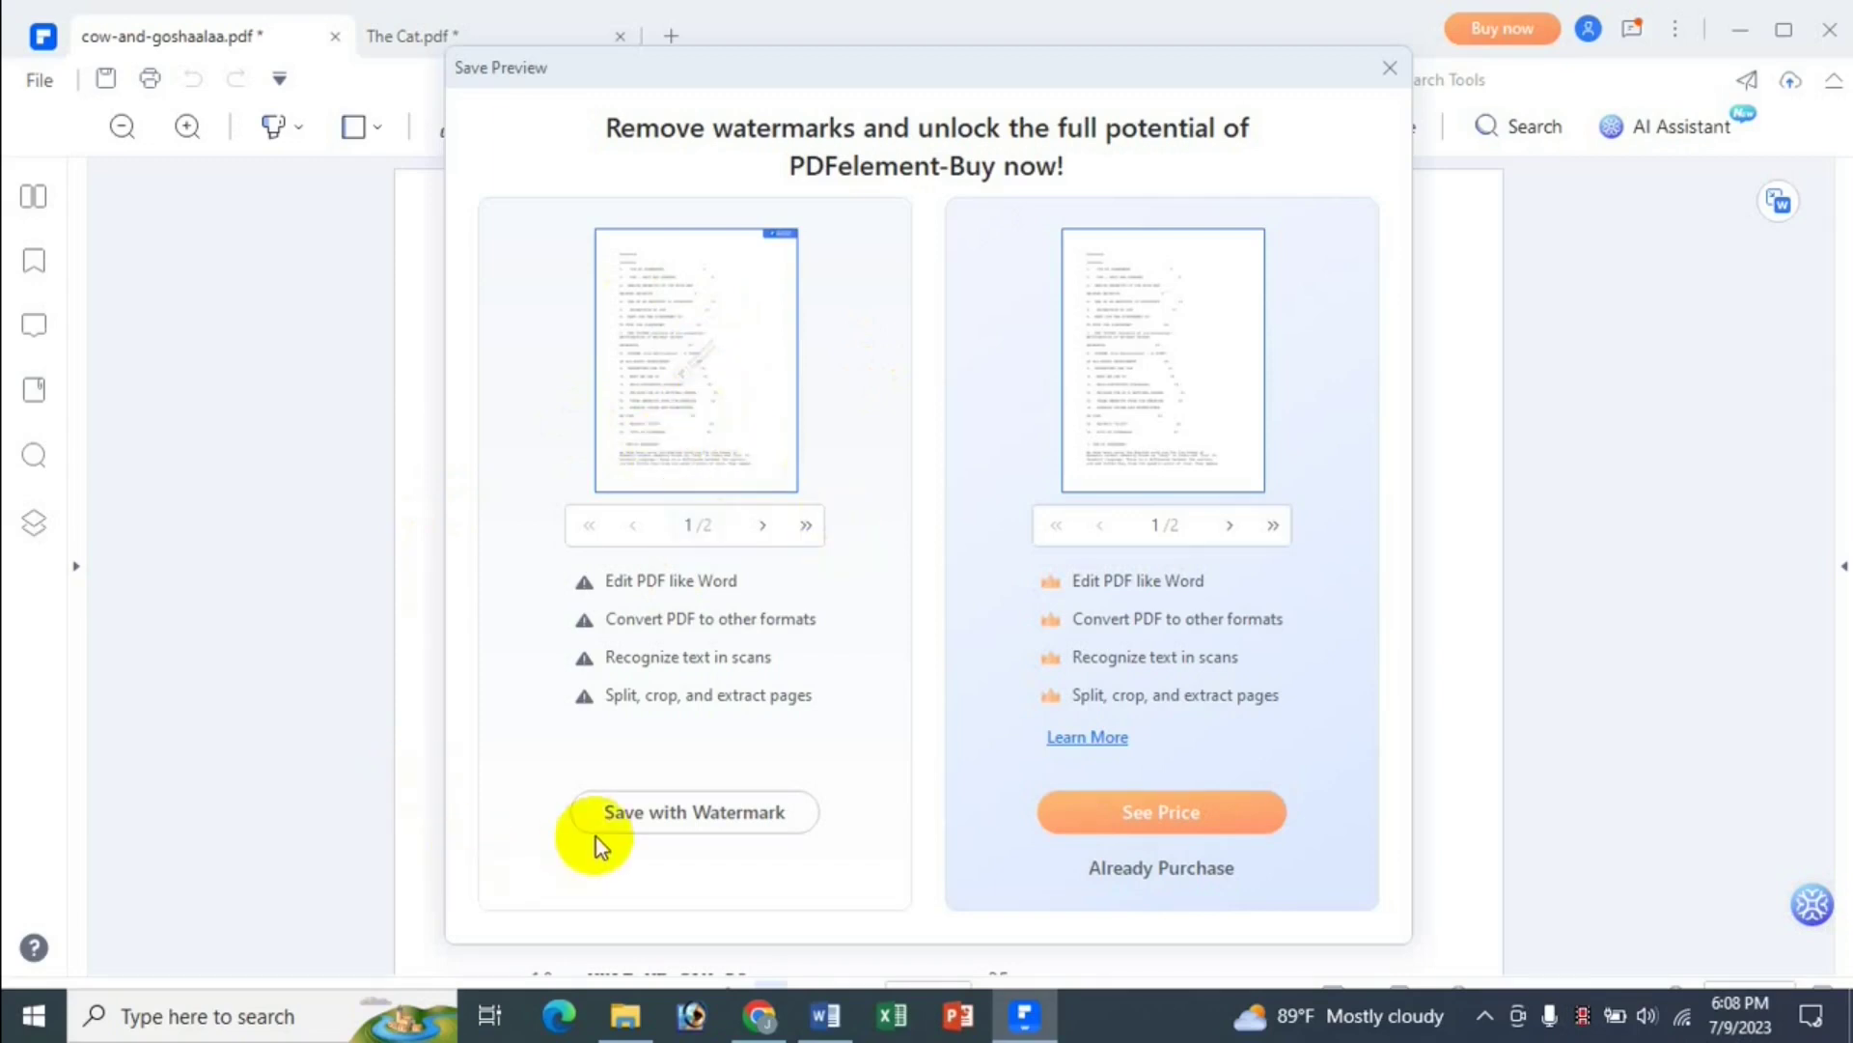
pyautogui.click(641, 817)
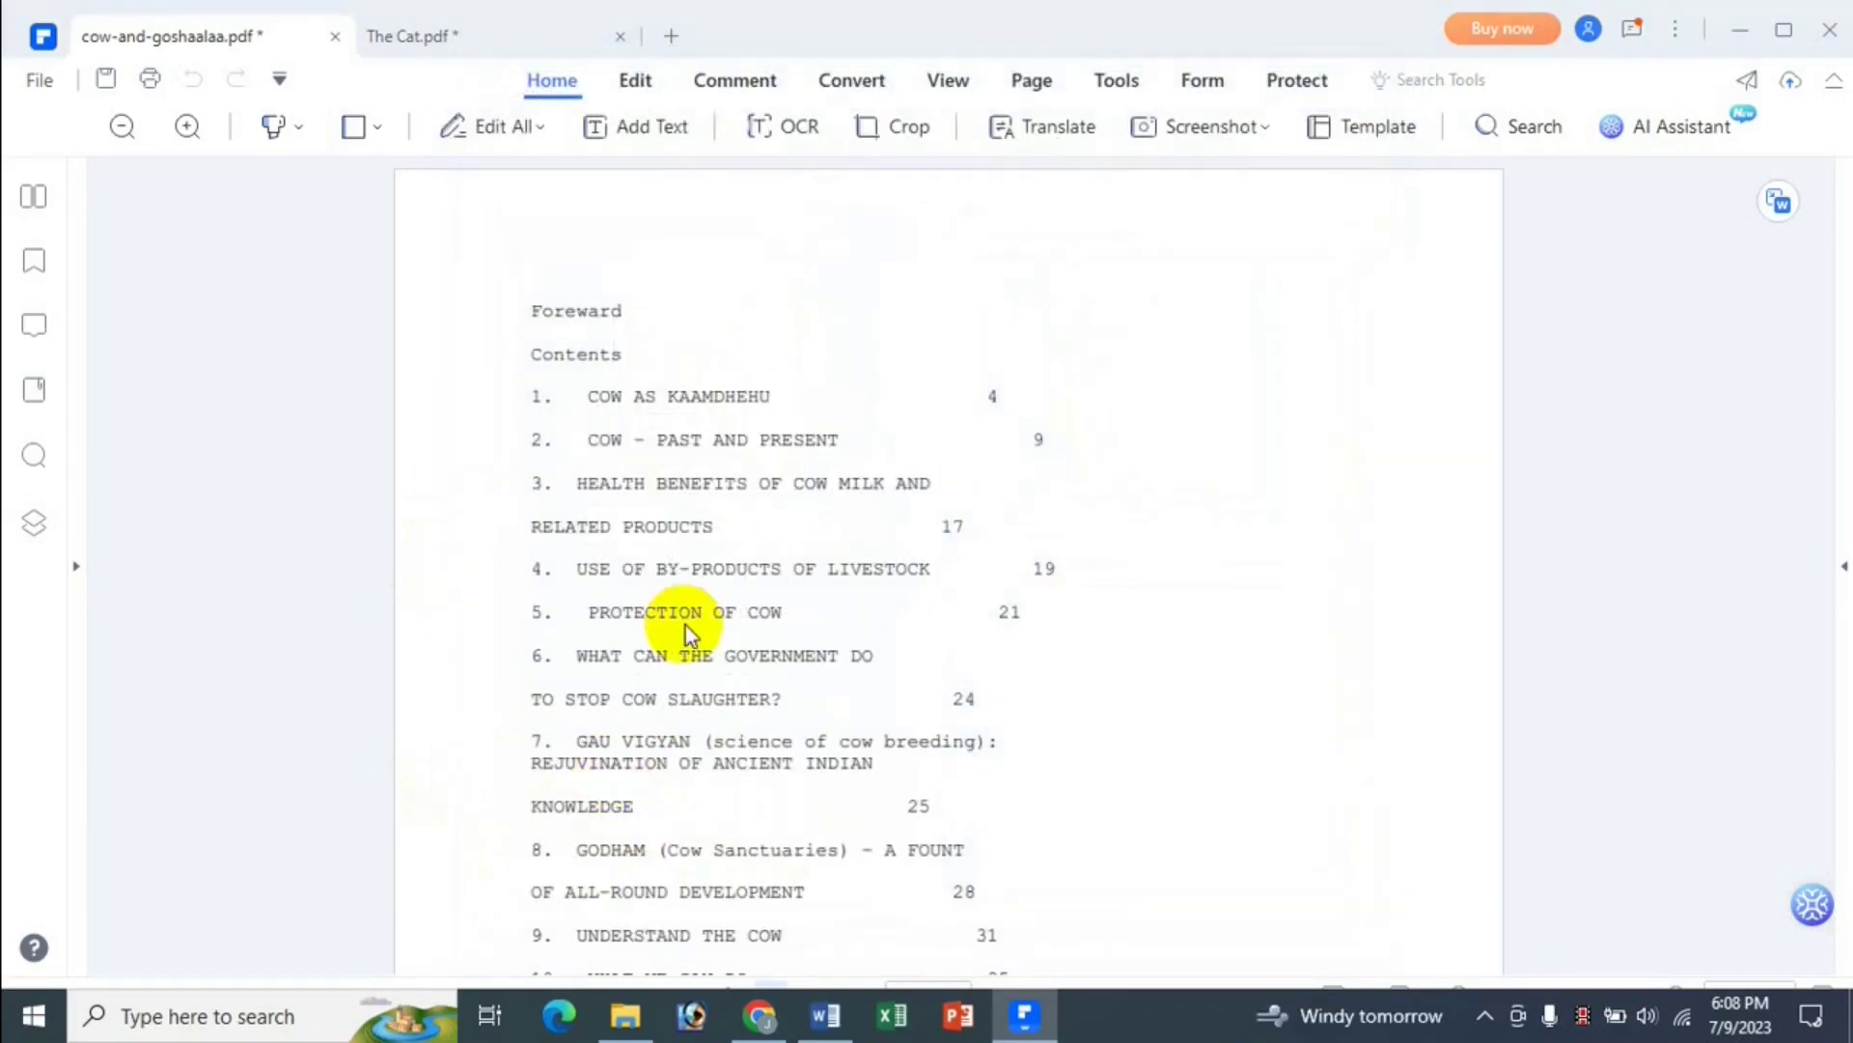
# - Save the PDF in the TXT TO PDF & PDF TO TXT folder as type PDF Files, named with the author's first name followed by "pdf file"
pyautogui.click(350, 541)
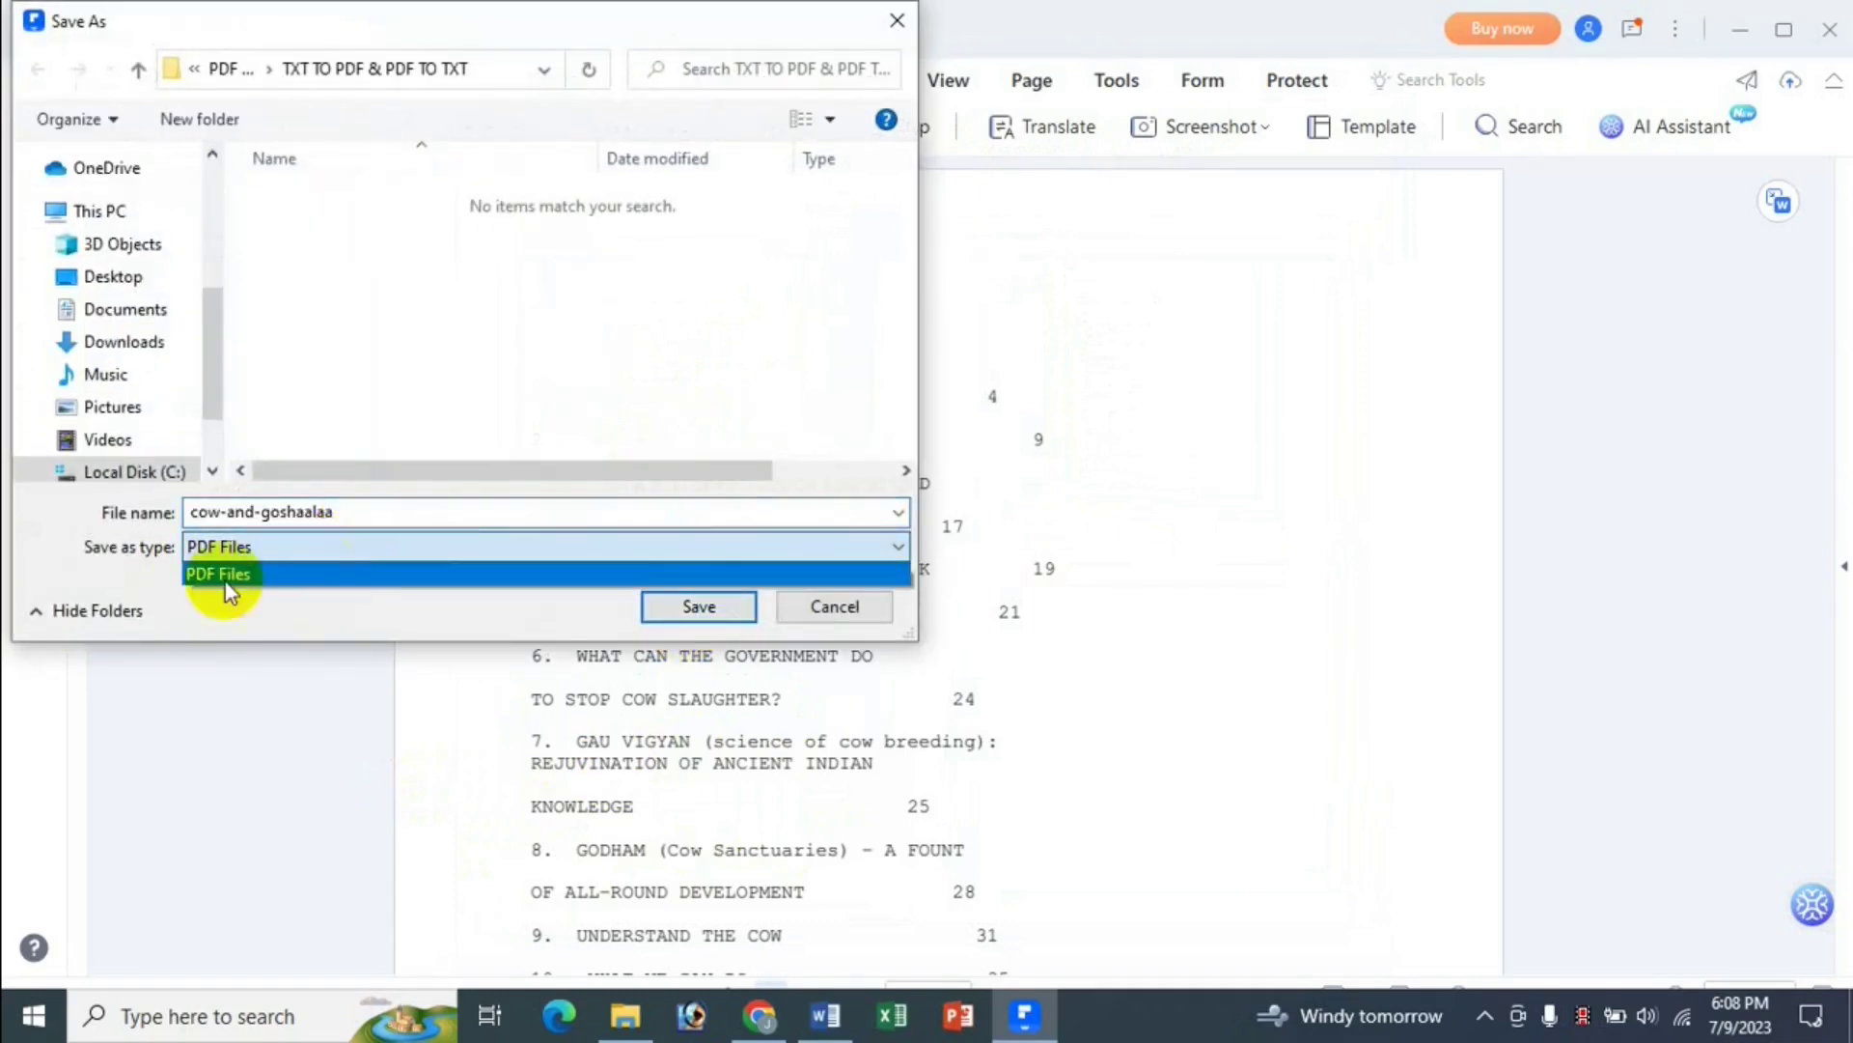
pyautogui.click(255, 633)
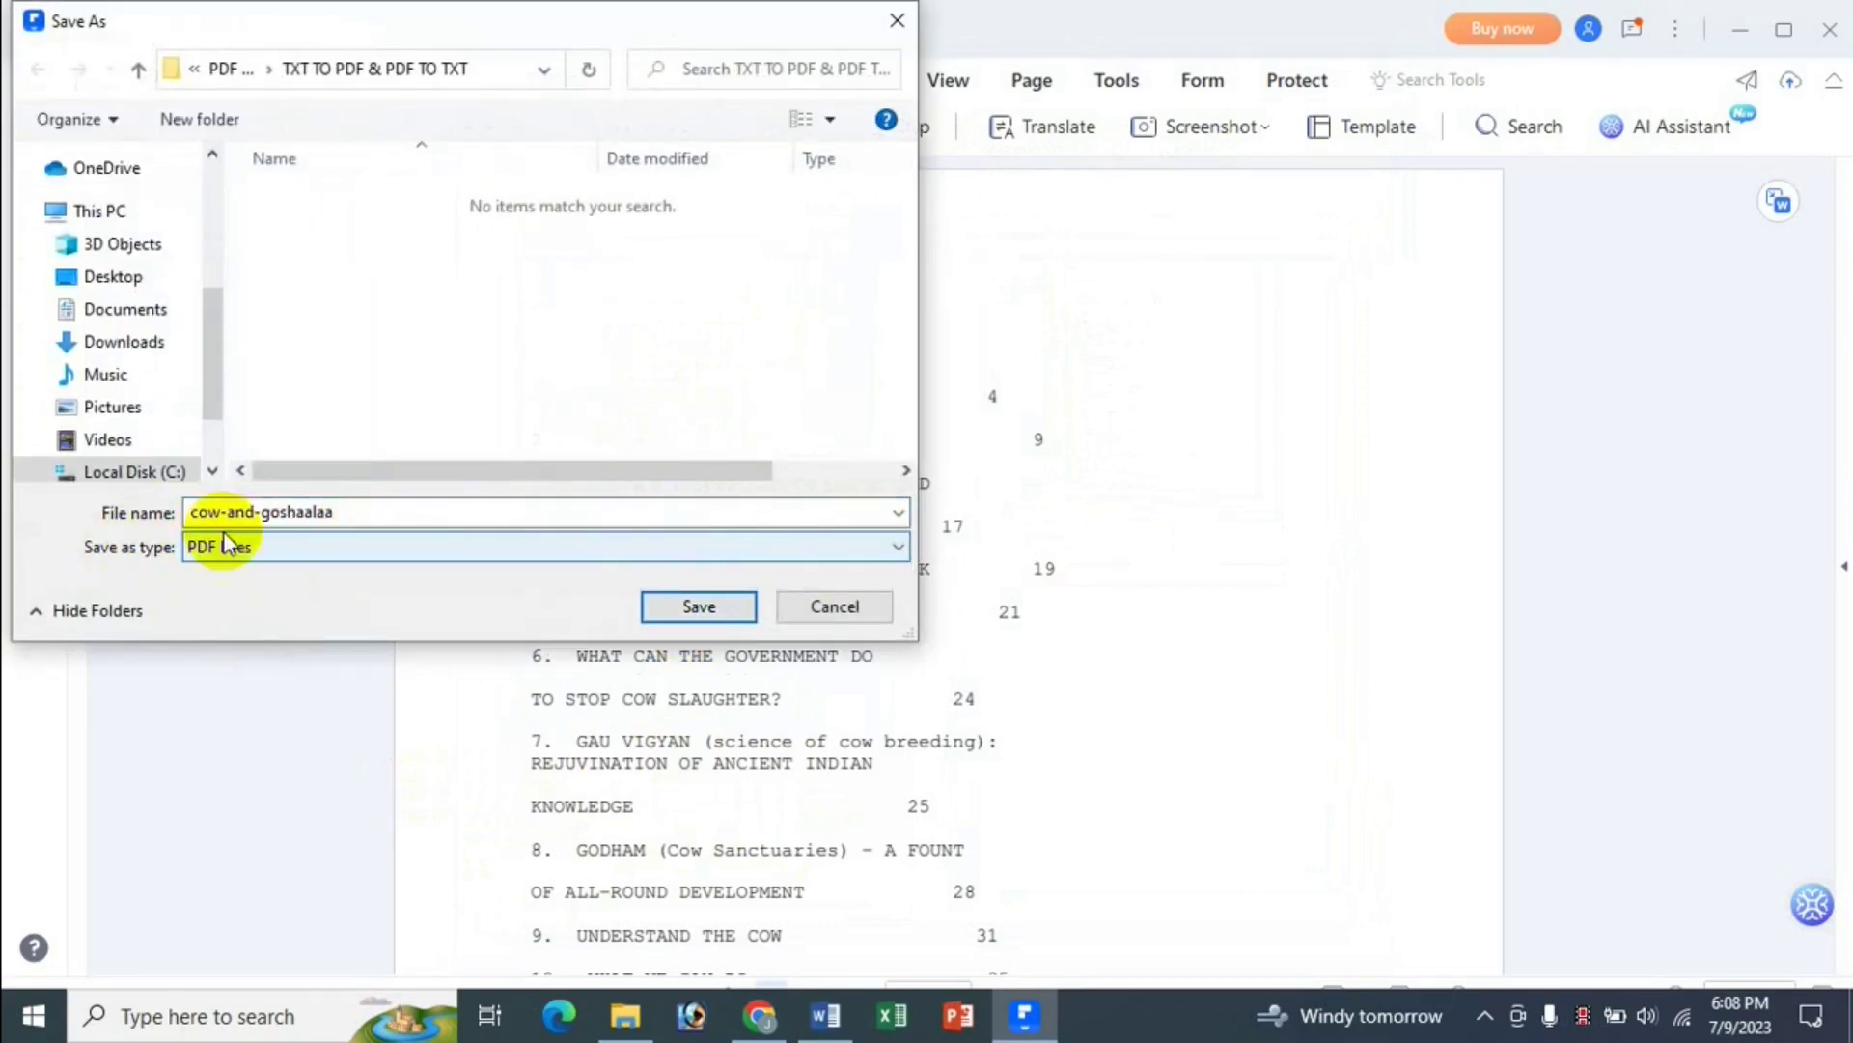
pyautogui.click(348, 511)
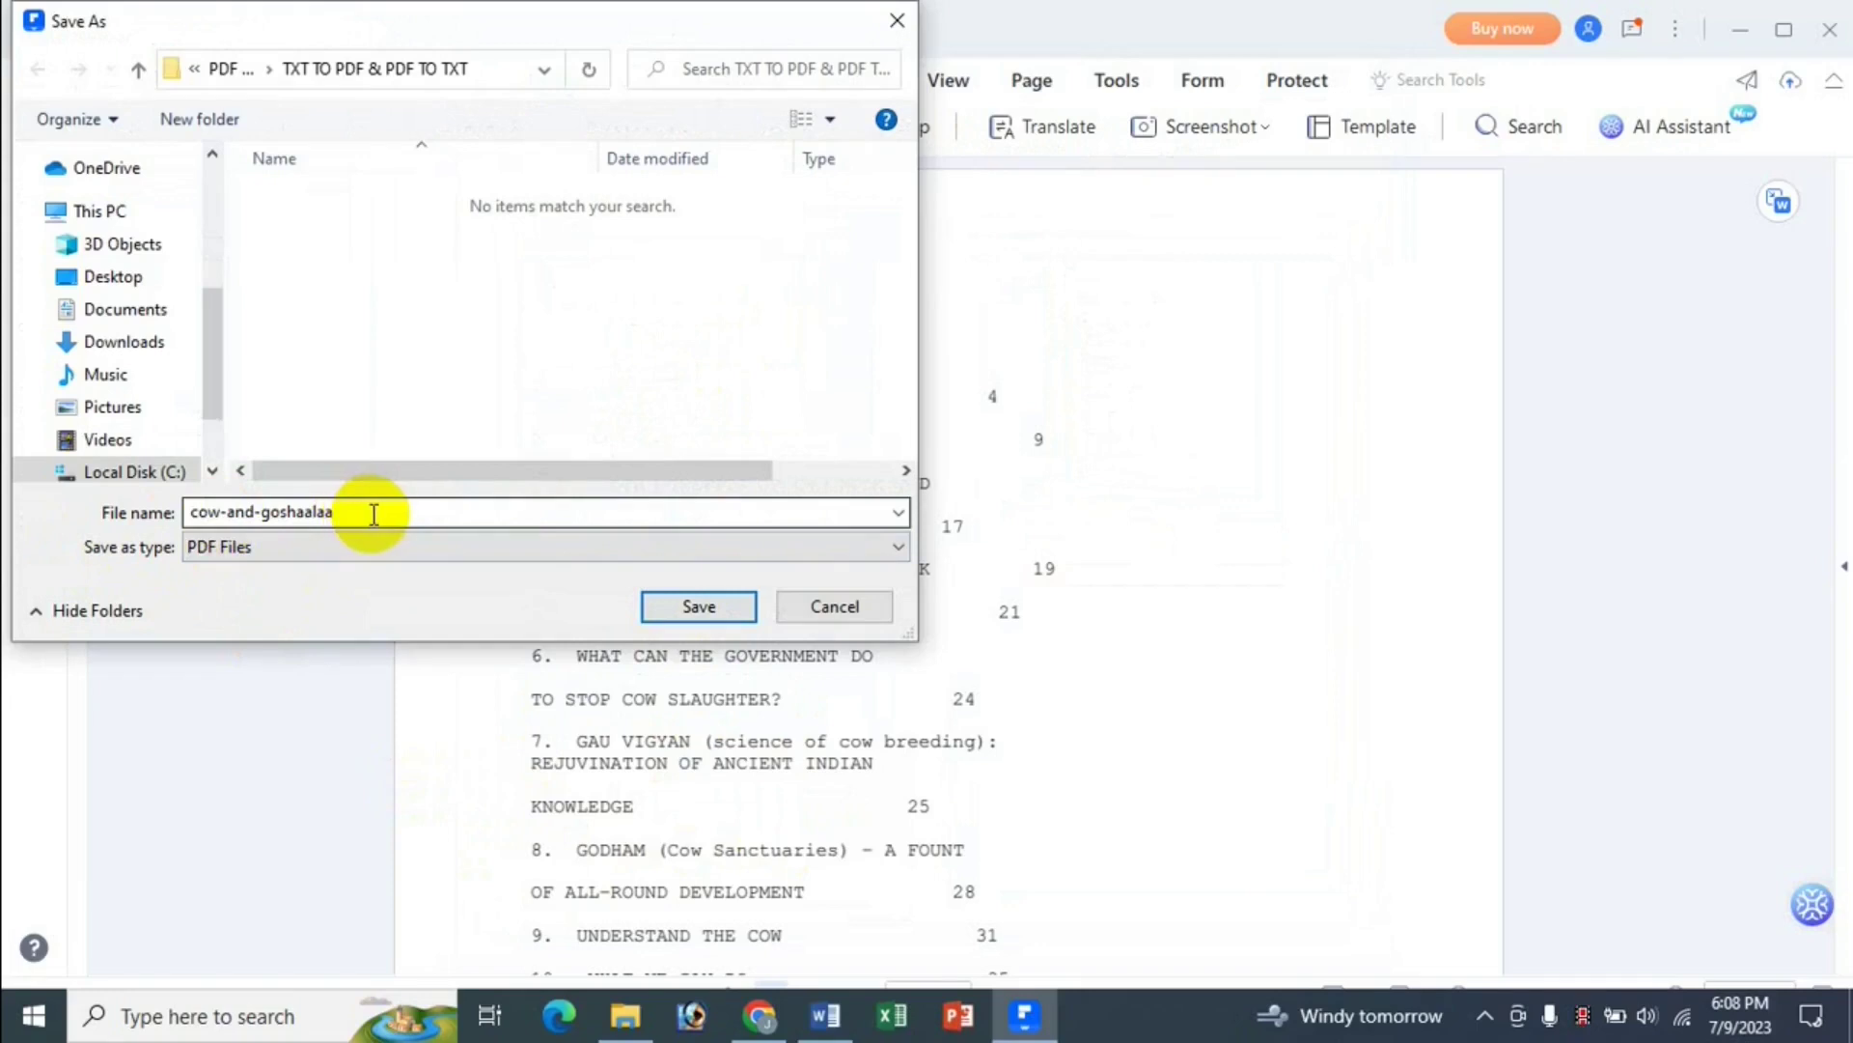
pyautogui.doubleClick(268, 512)
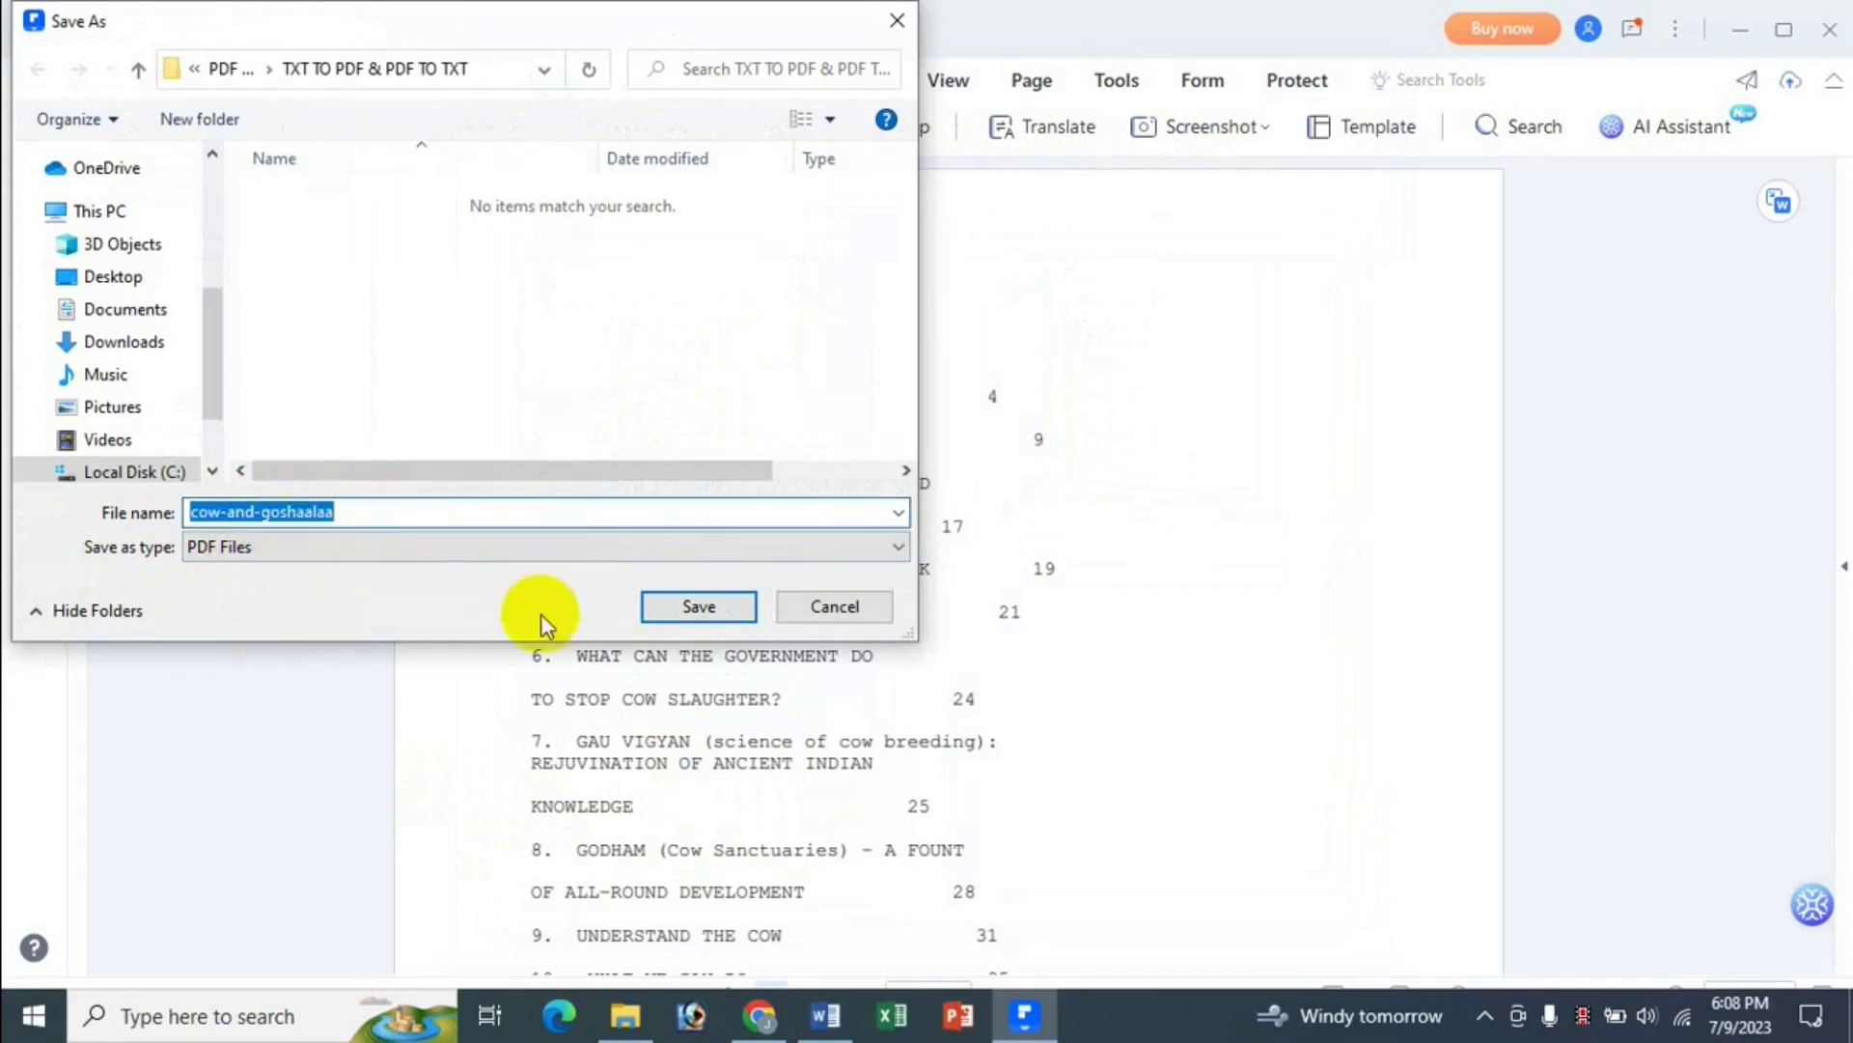
pyautogui.write('jasim')
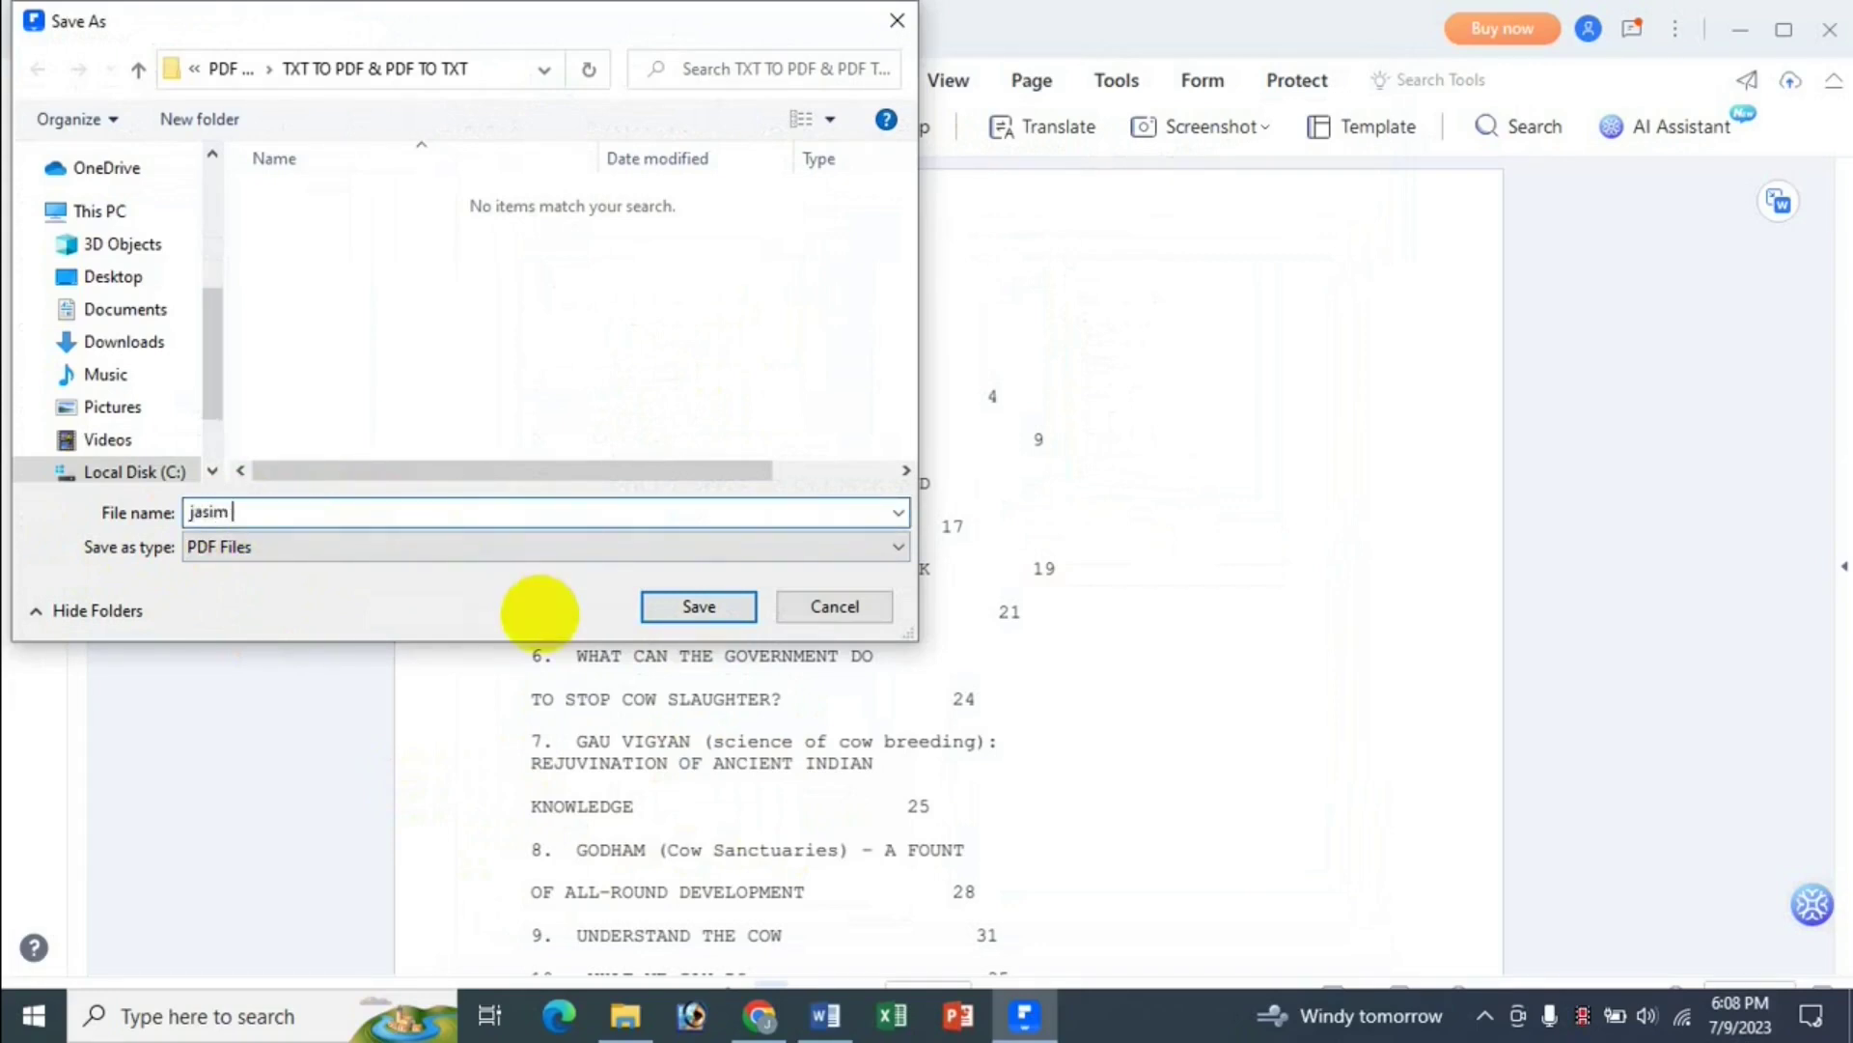
pyautogui.write(' pdf file')
pyautogui.click(697, 606)
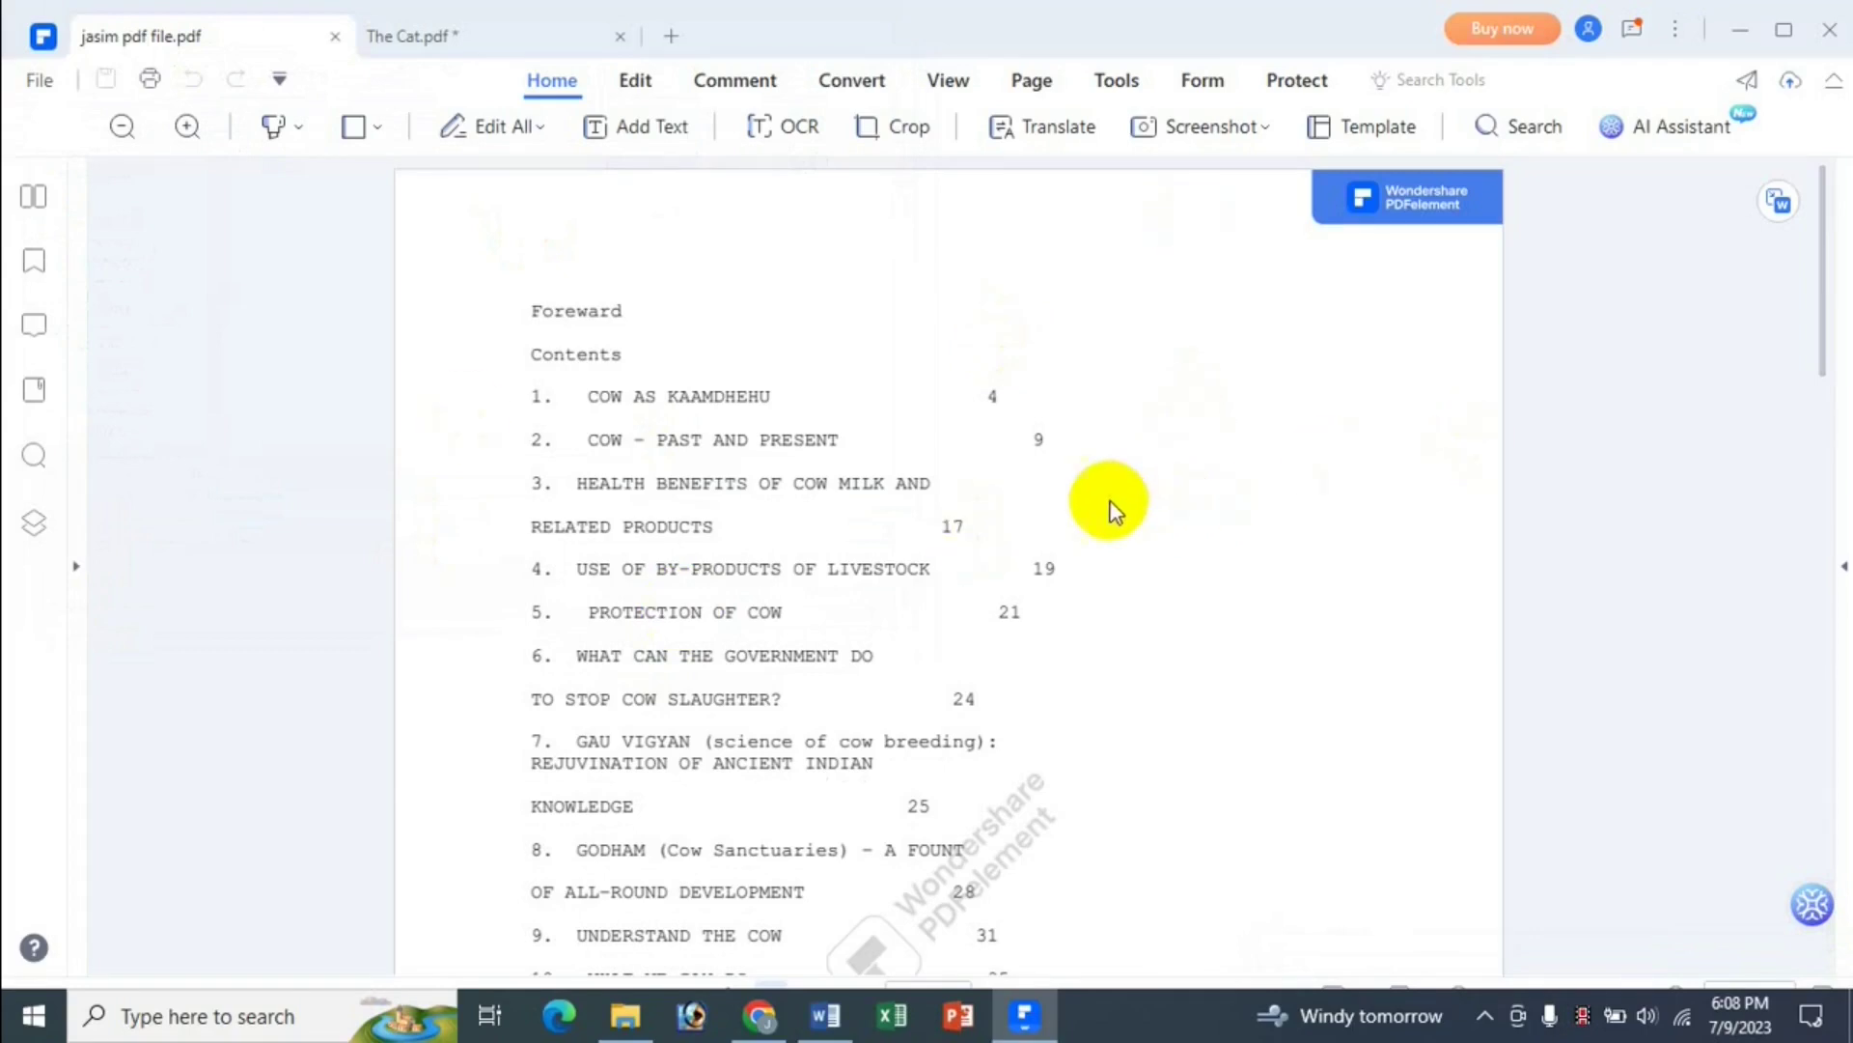
# - Close all document tabs and exit PDFelement without saving The Cat PDF
pyautogui.click(1840, 29)
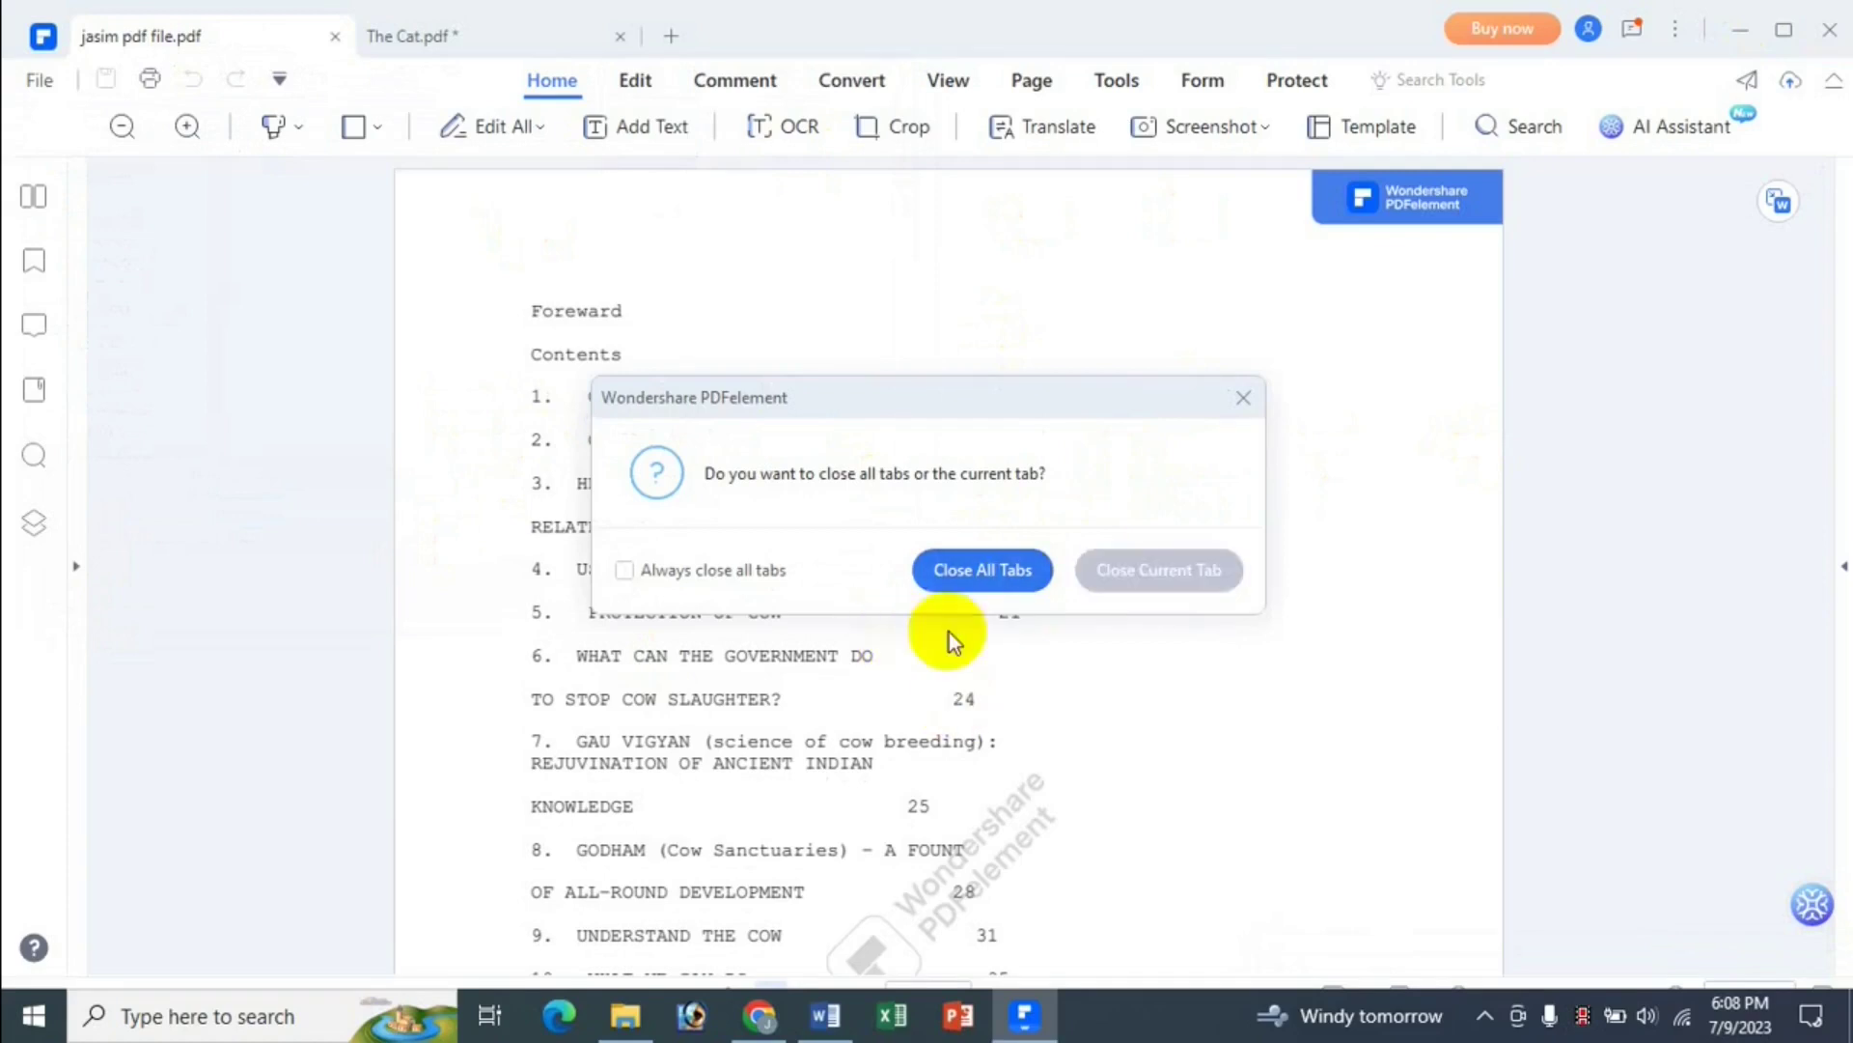
pyautogui.click(986, 571)
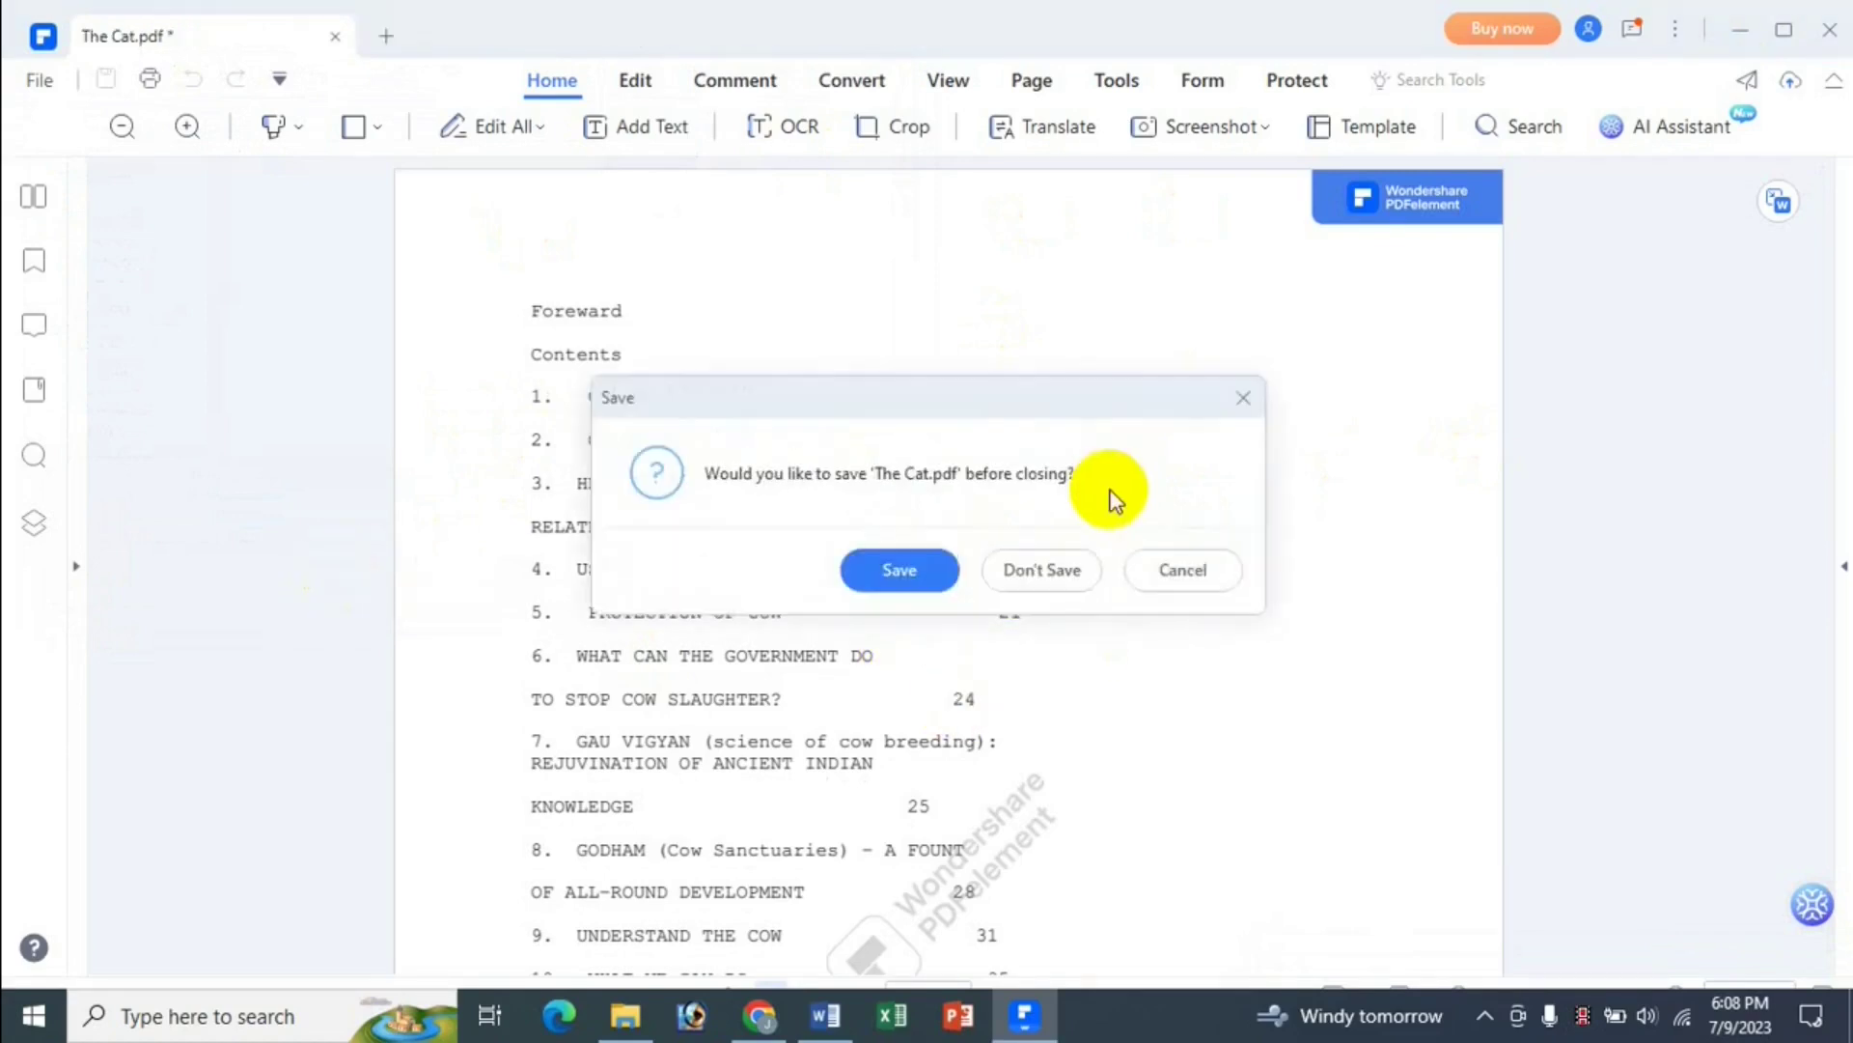
pyautogui.click(1050, 576)
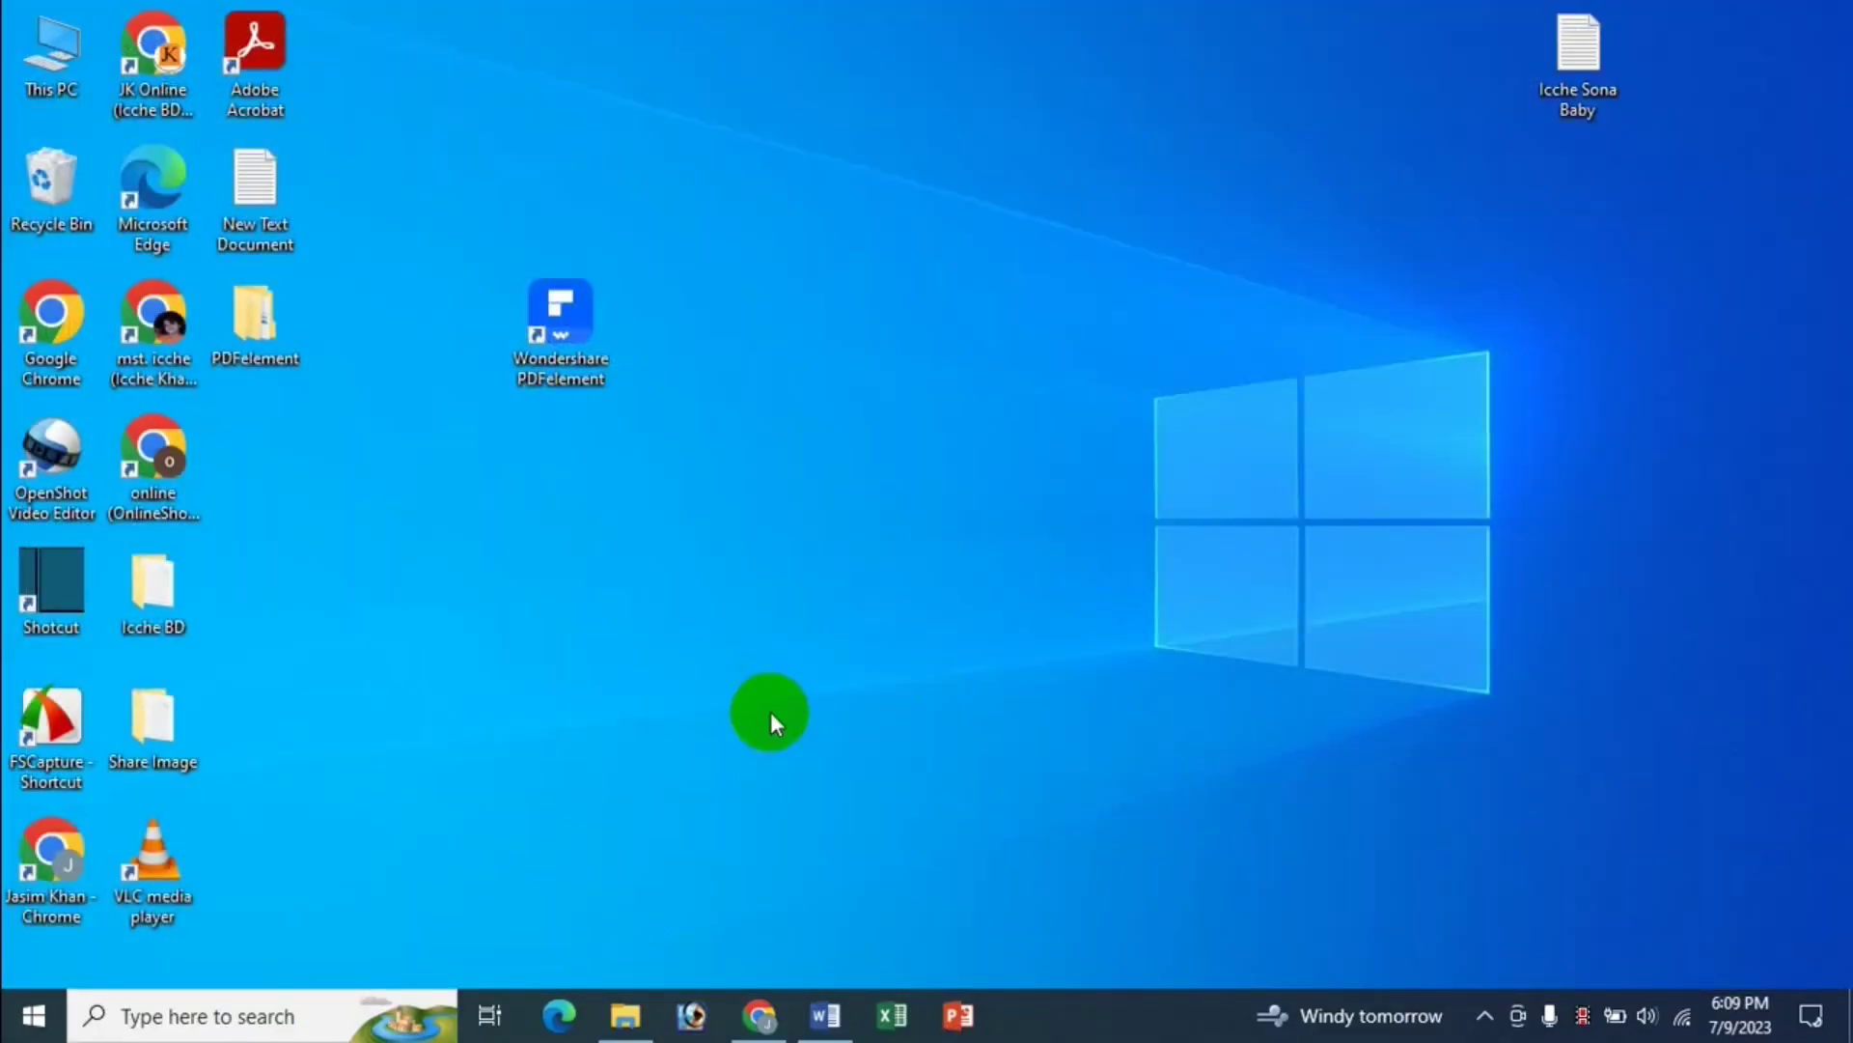
# - Open a new Chrome tab and load the saved PDF from the TXT TO PDF & PDF TO TXT folder in Chrome
pyautogui.click(626, 1015)
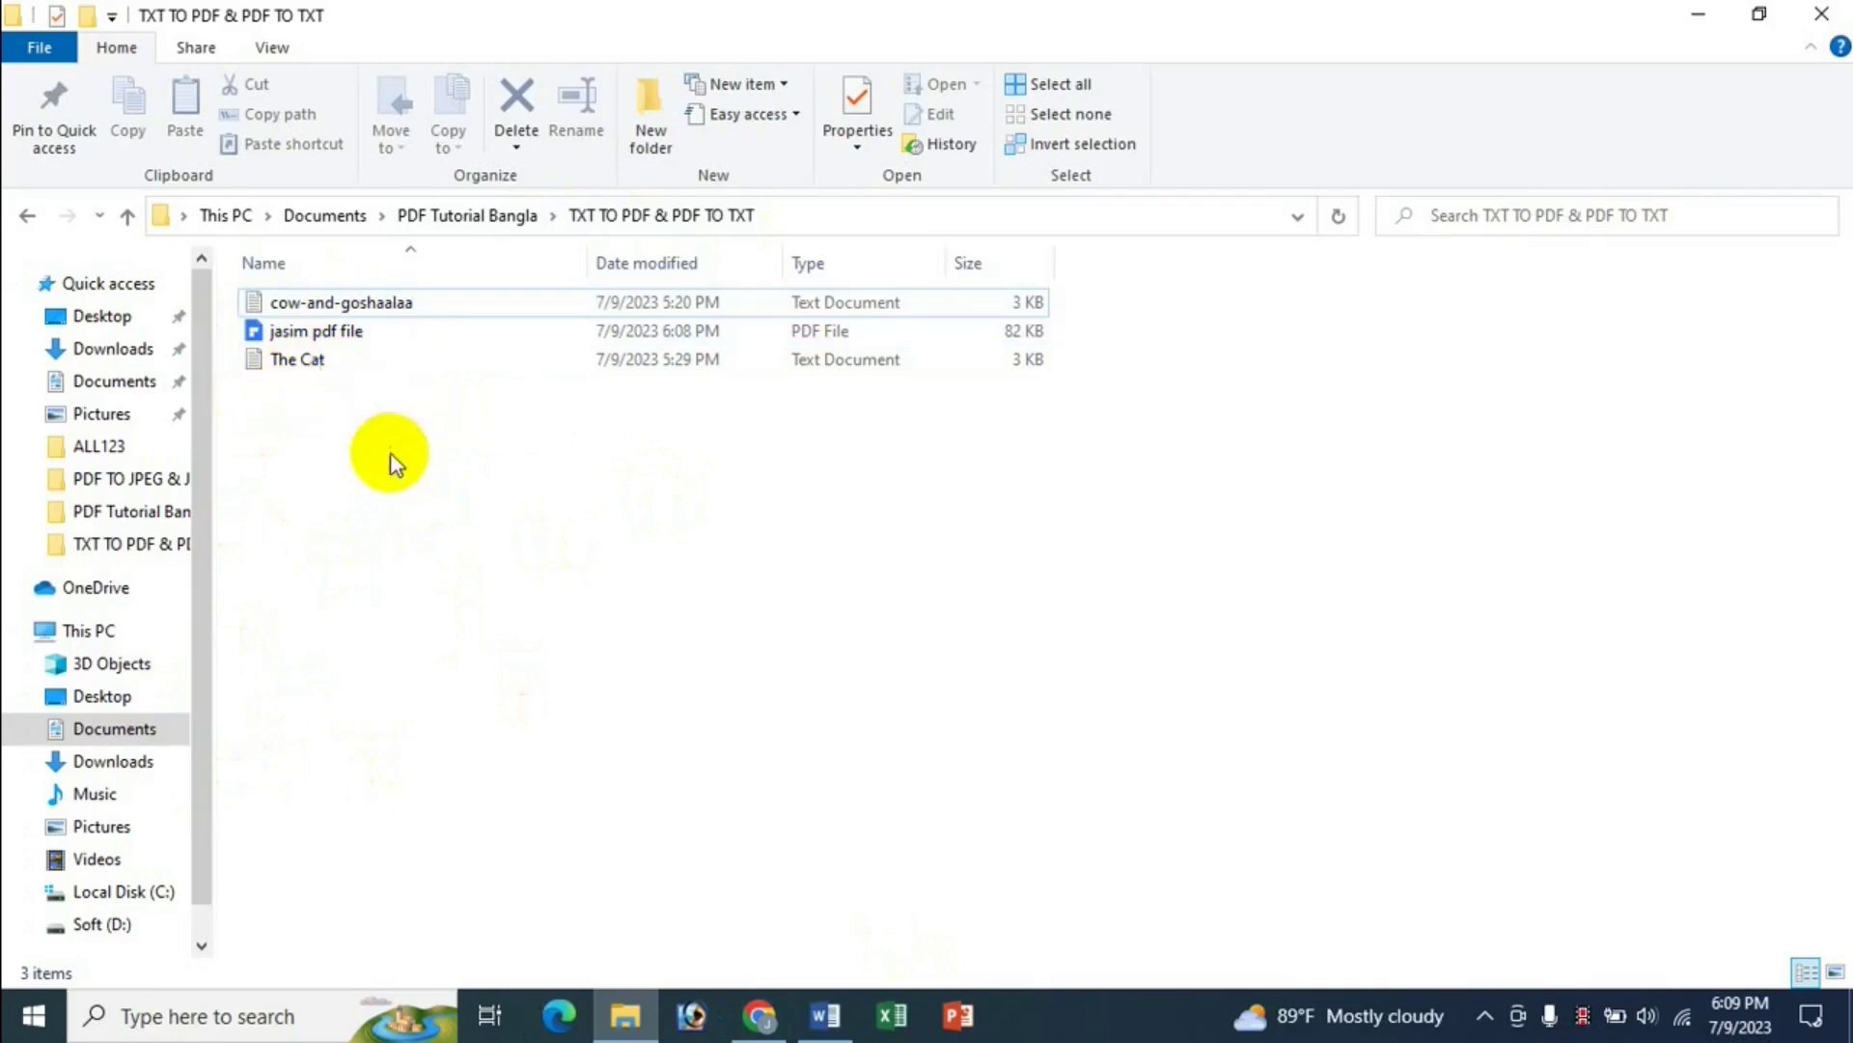
pyautogui.click(760, 1015)
pyautogui.click(353, 24)
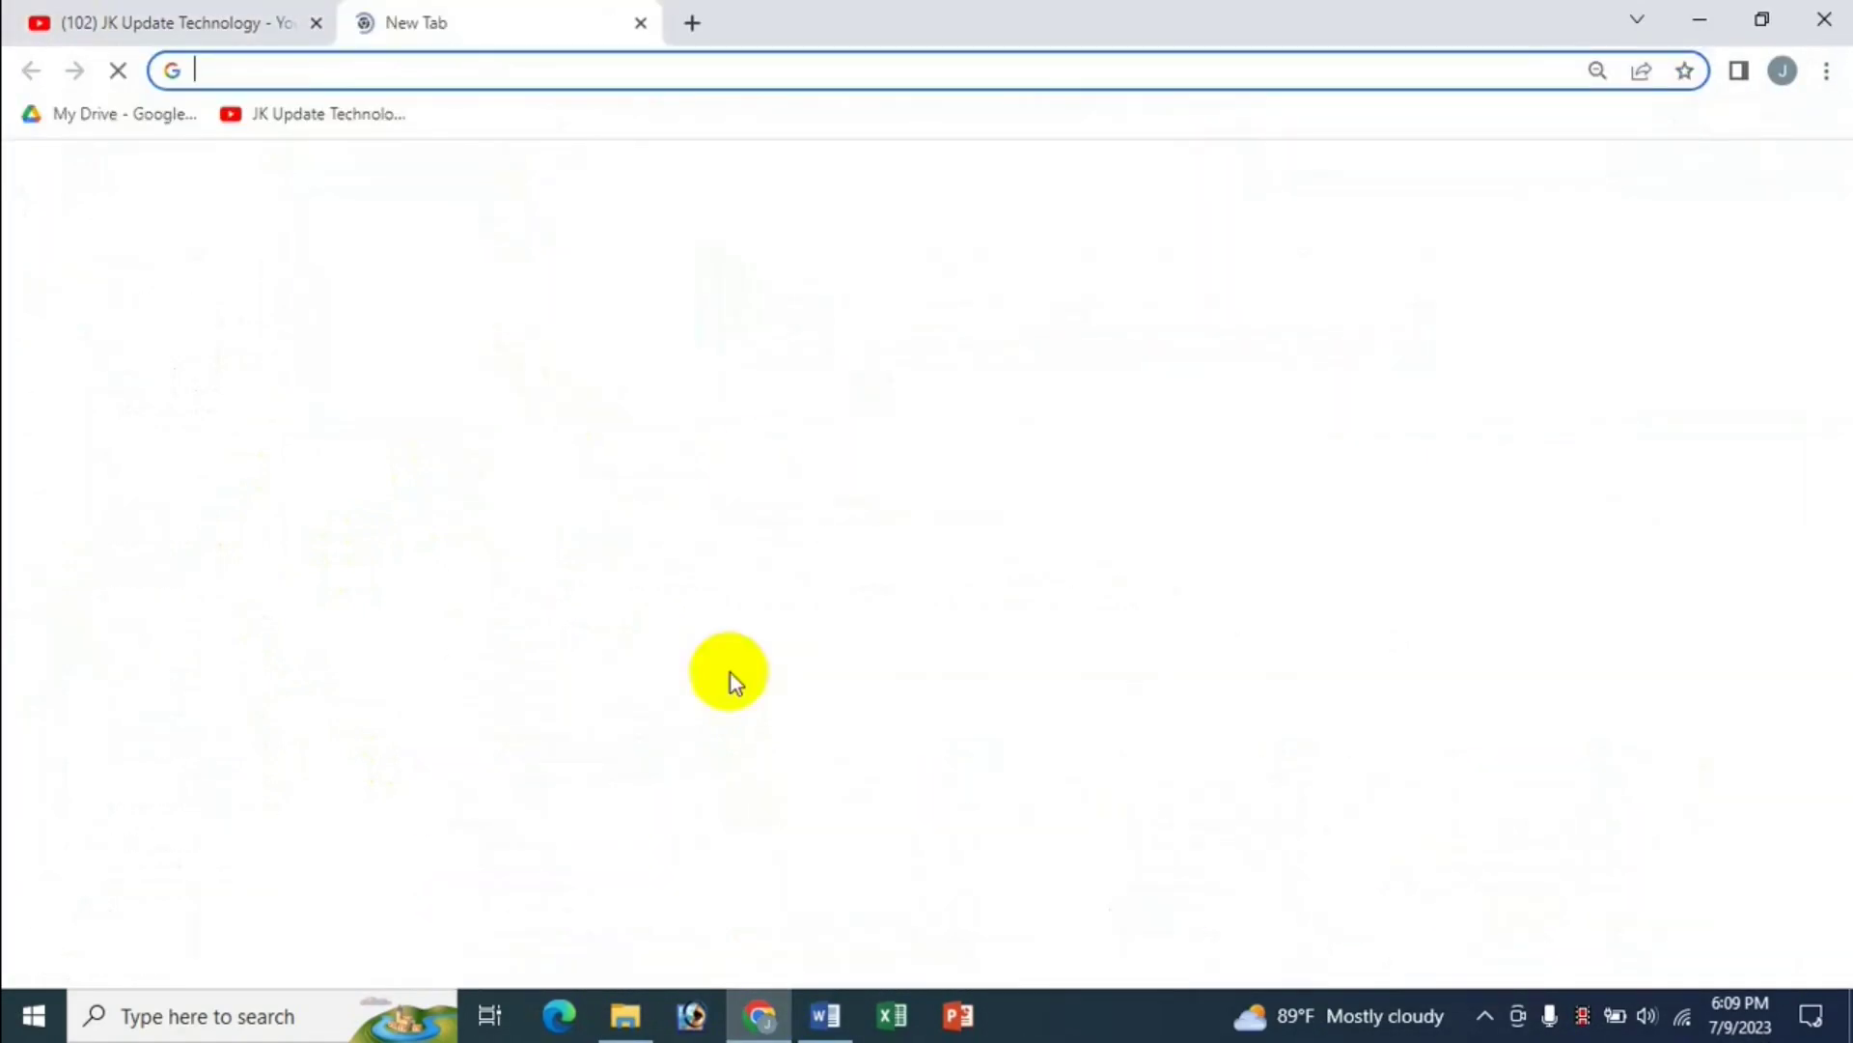
pyautogui.click(623, 1012)
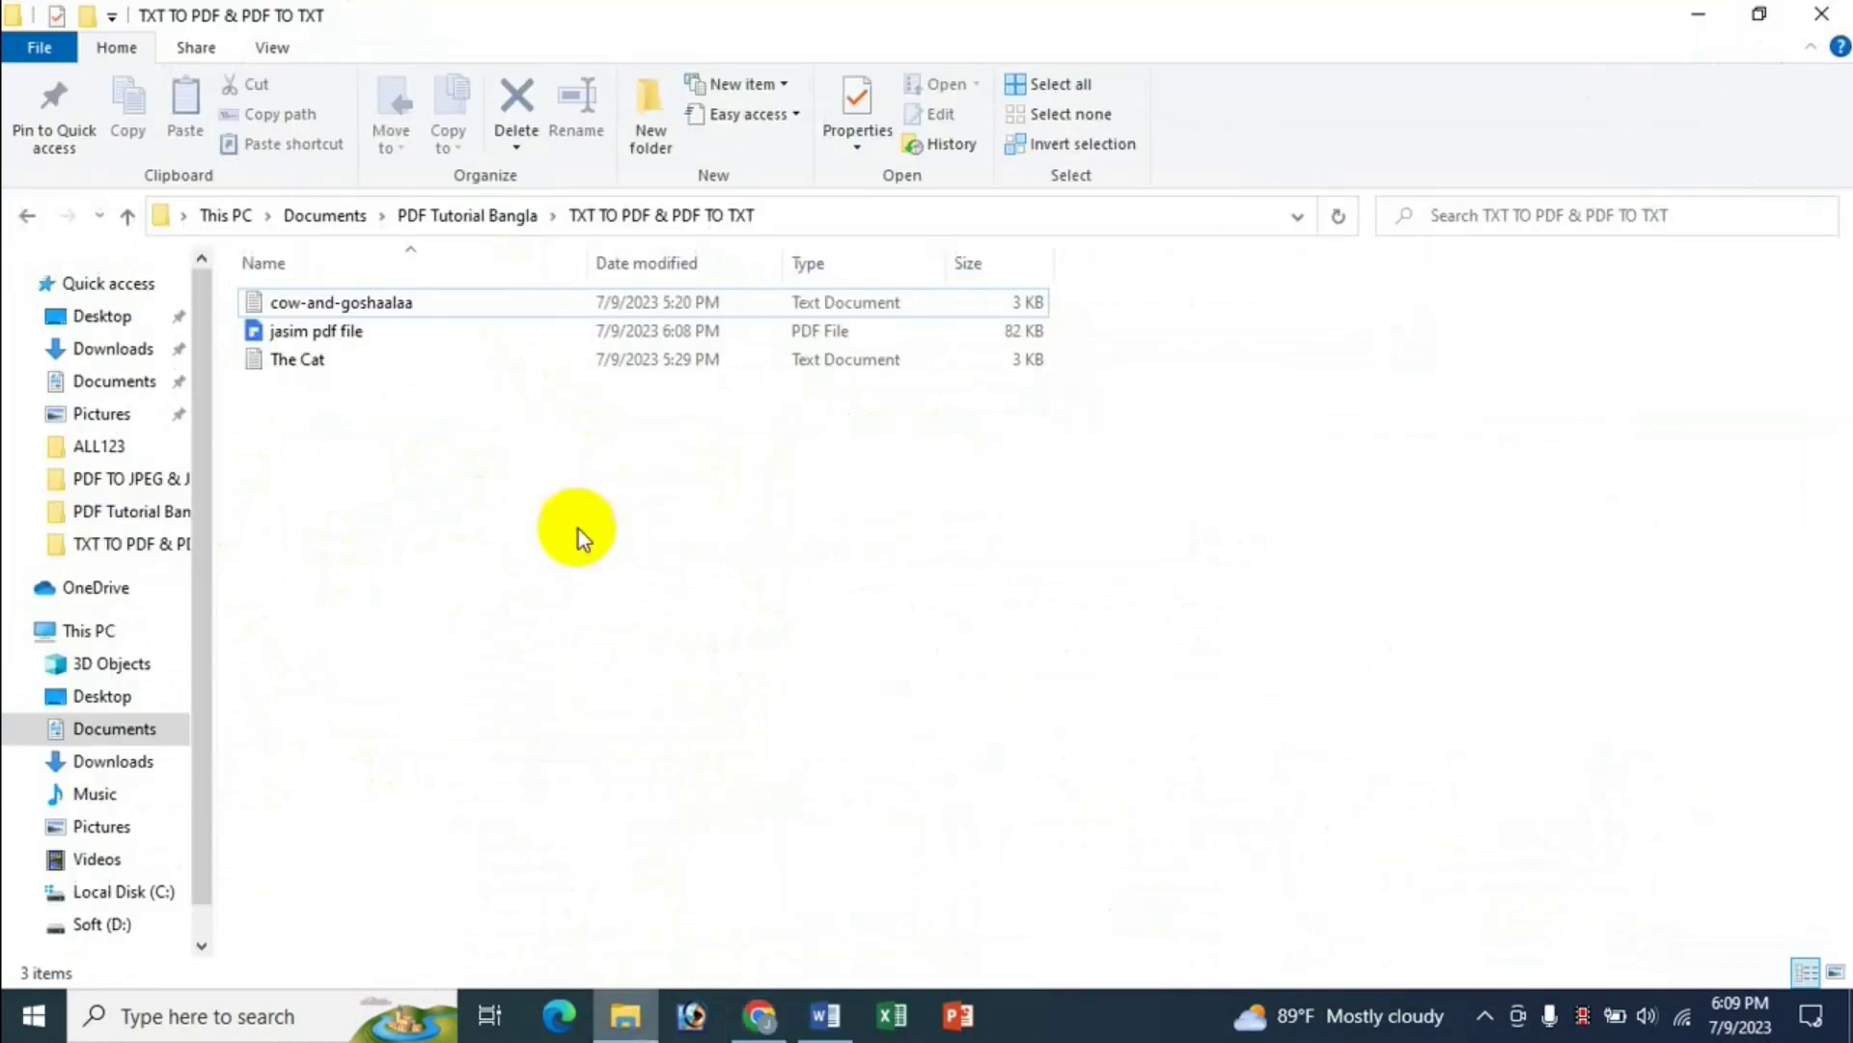
pyautogui.click(351, 359)
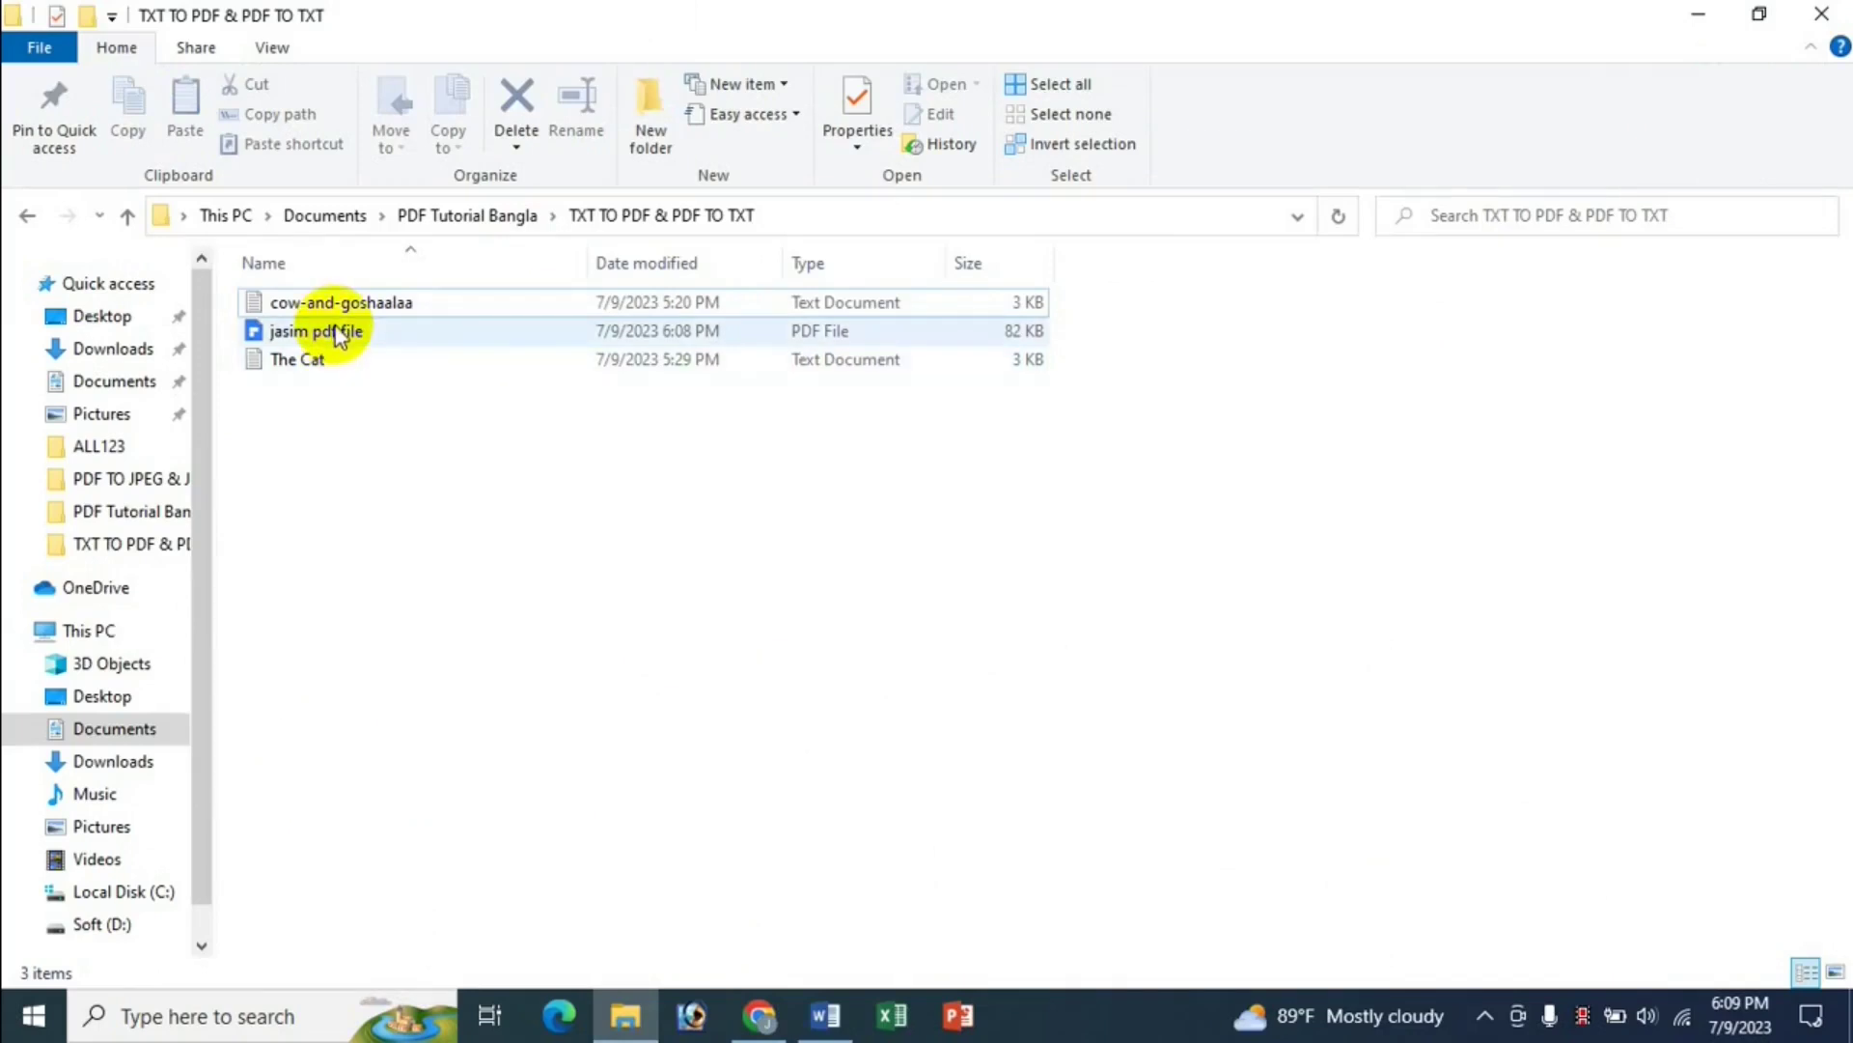
pyautogui.moveTo(334, 332); pyautogui.dragTo(384, 472)
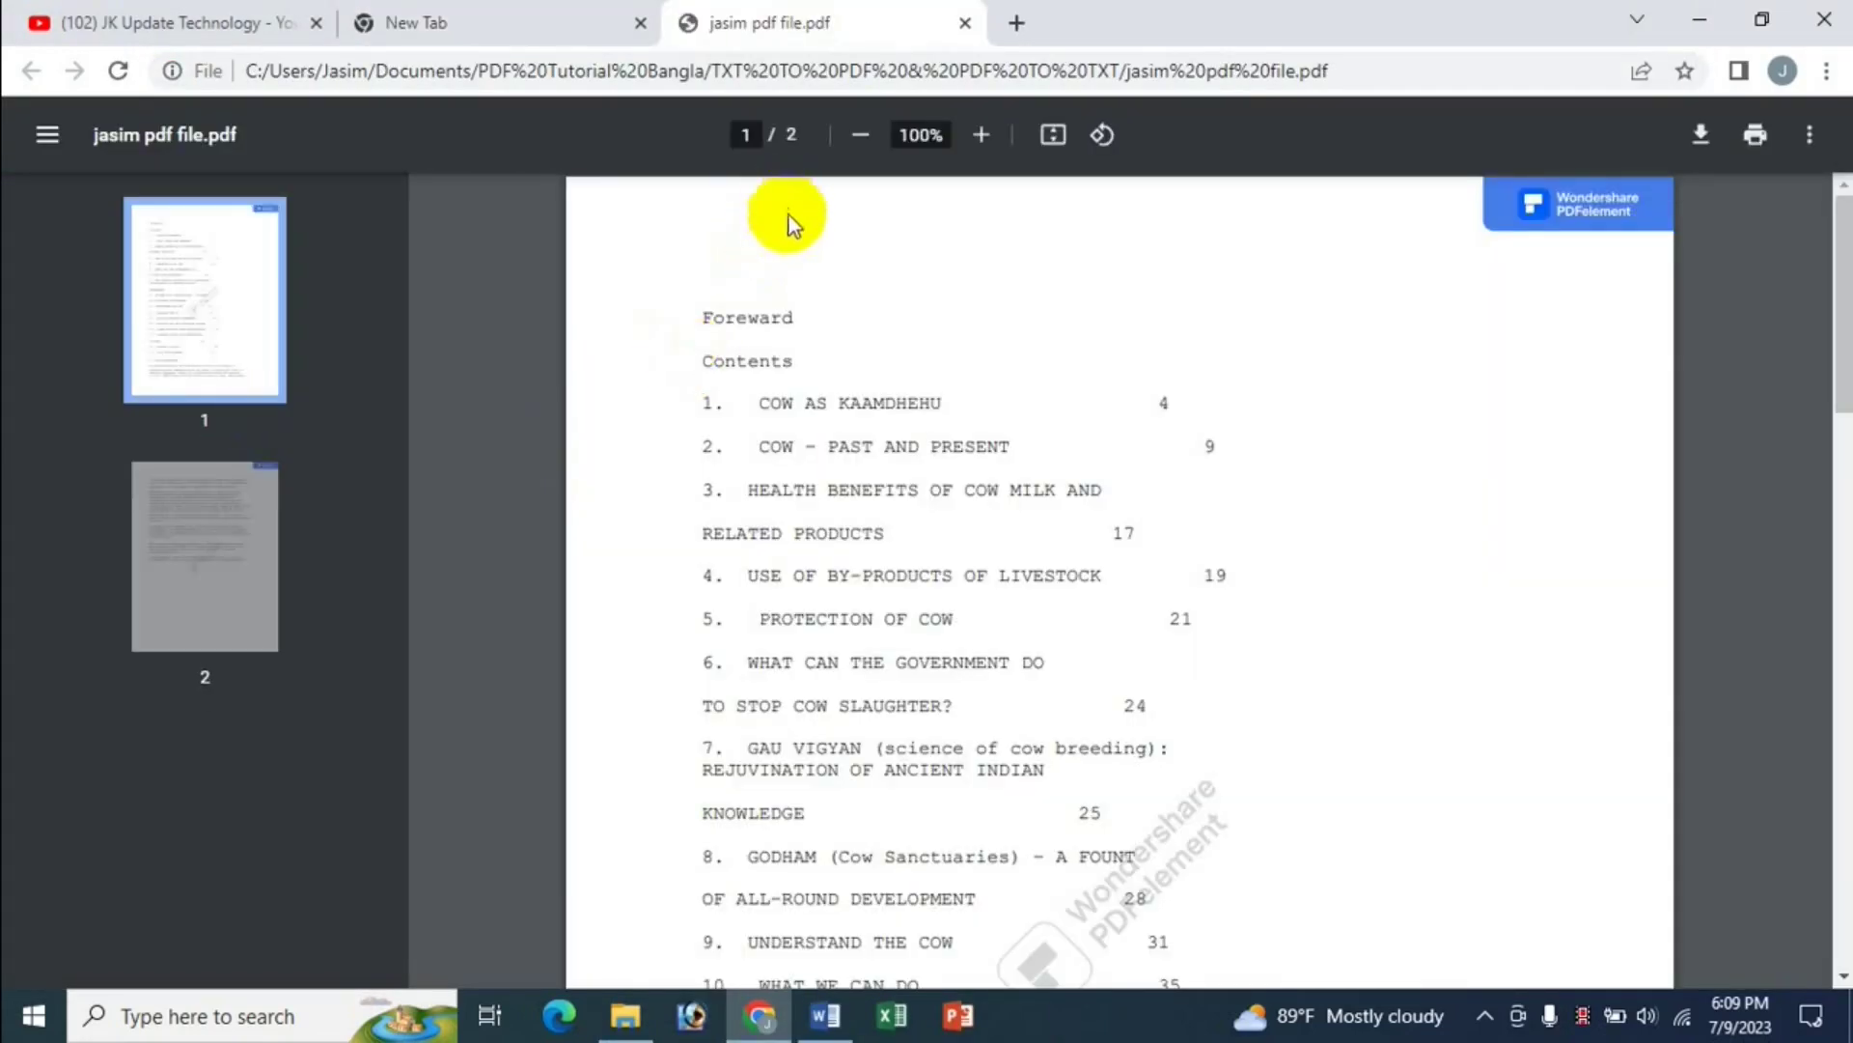
# - Look through both pages of the saved PDF in Chrome and return to its first page
pyautogui.click(247, 549)
pyautogui.click(213, 311)
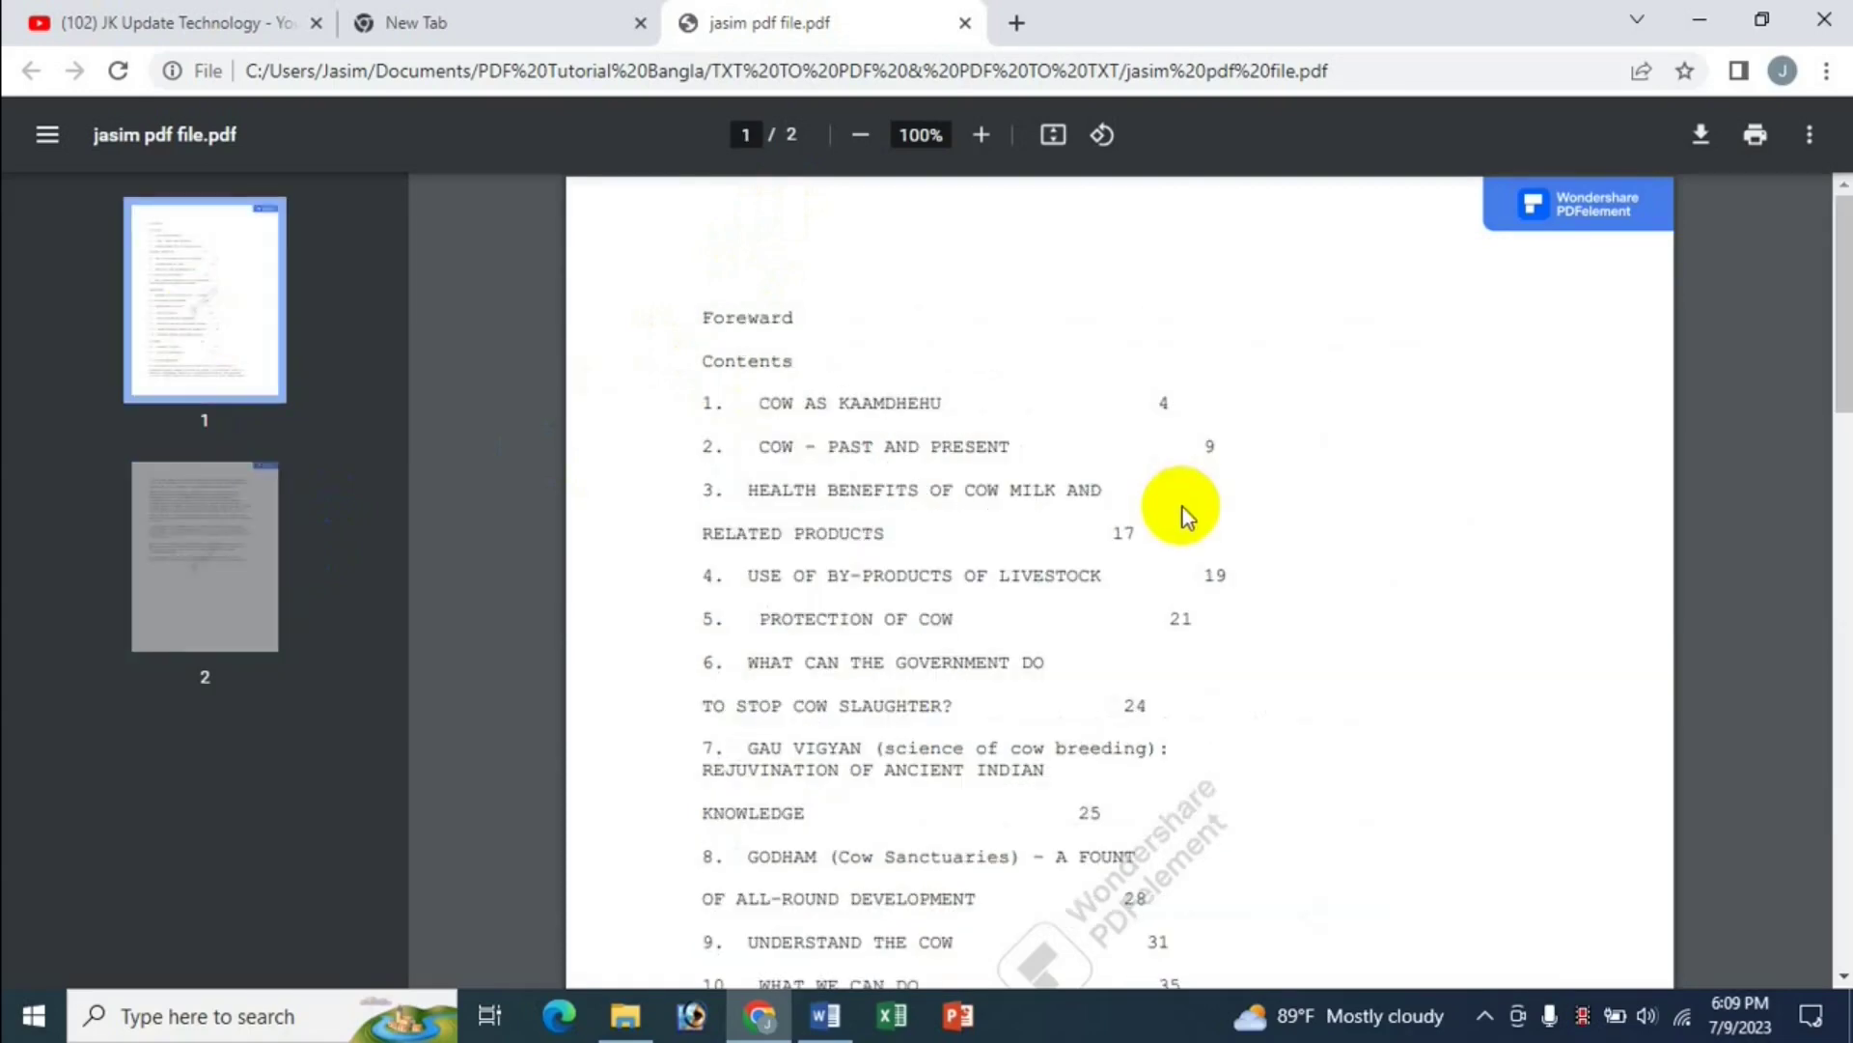
pyautogui.scroll(-10, 1183, 506)
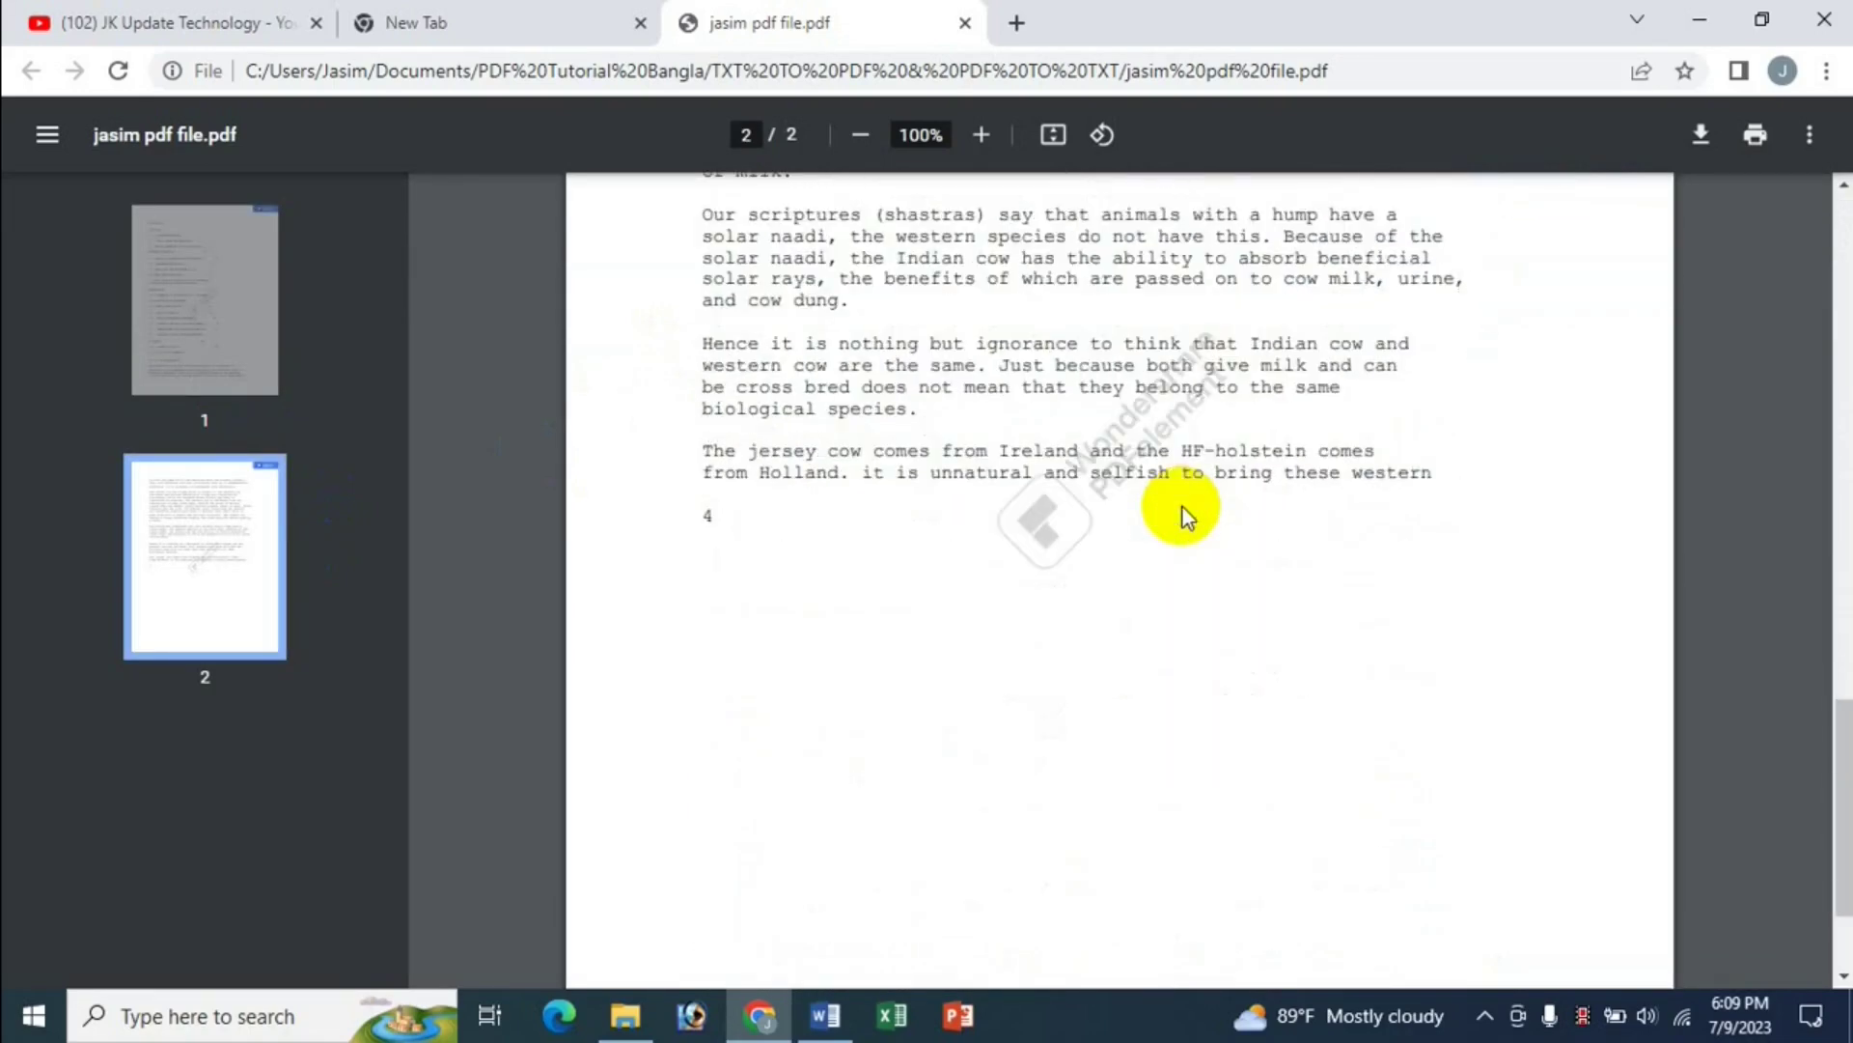
pyautogui.scroll(10, 1186, 516)
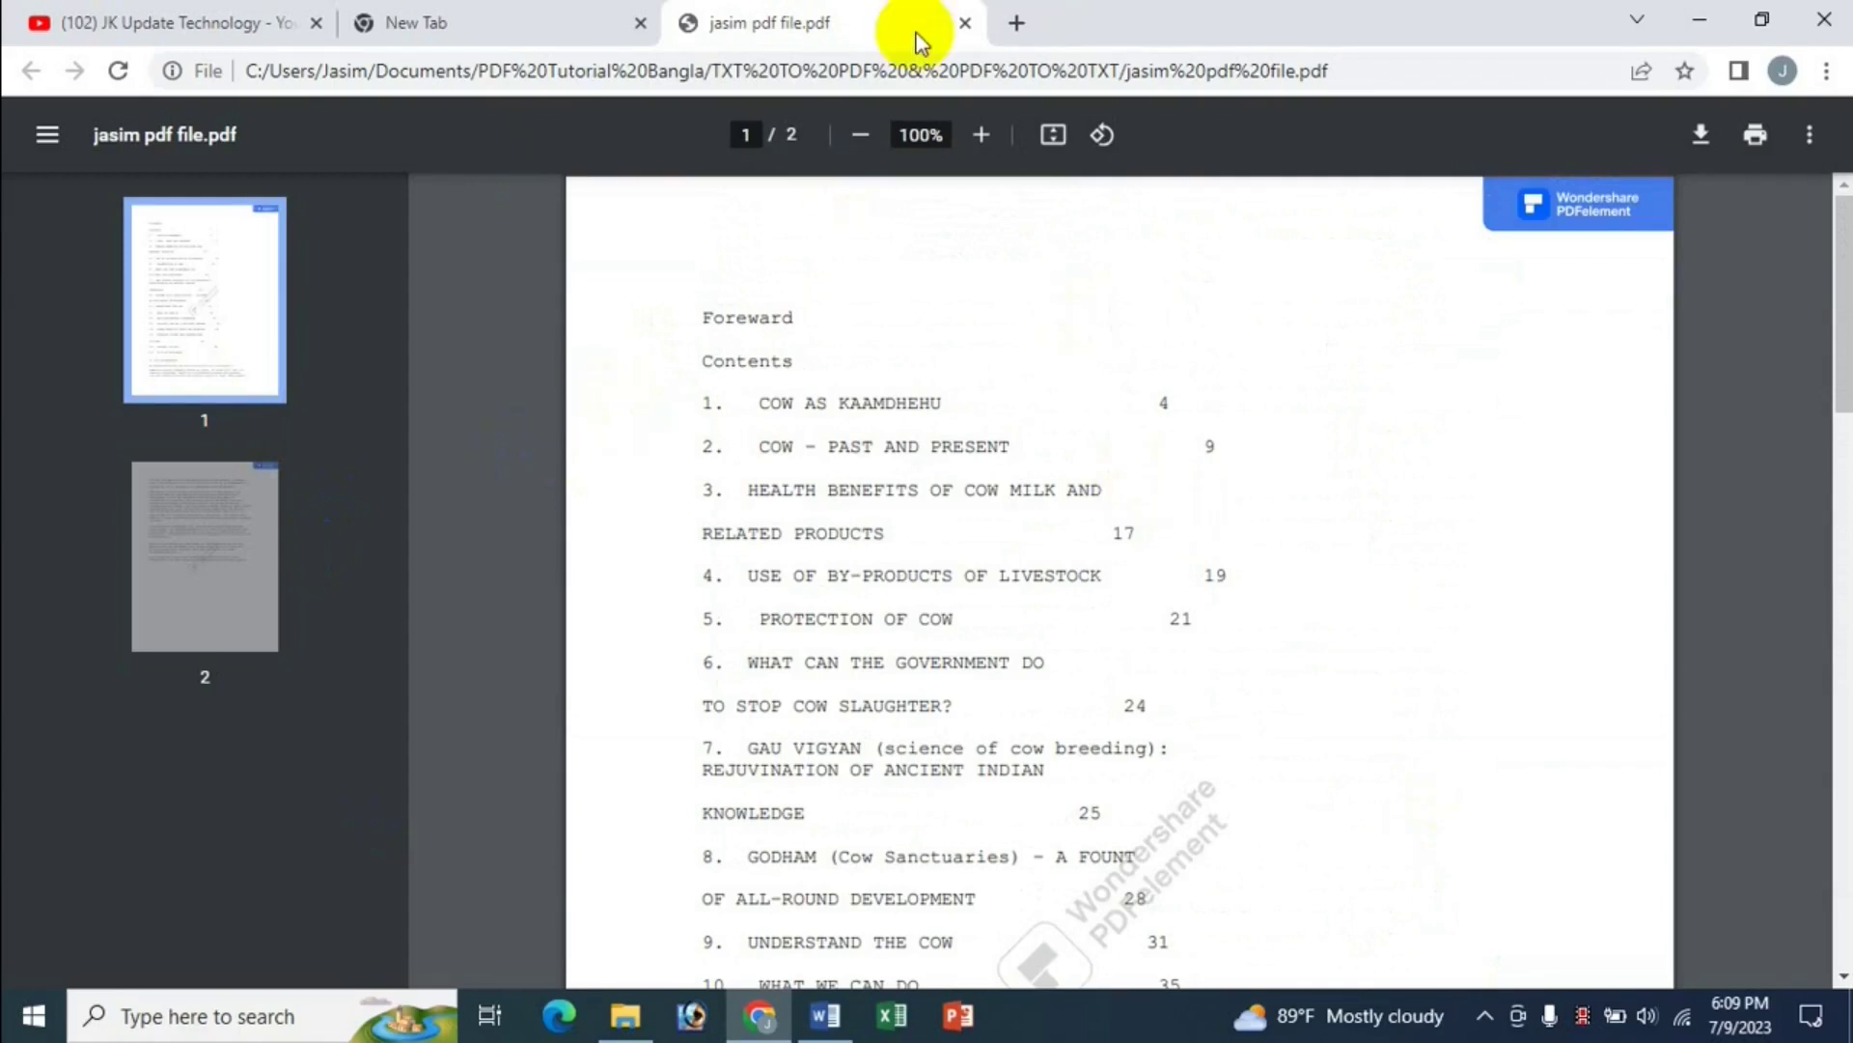
# - Check the folder with the saved PDF in File Explorer, and return to the JK Update Technology YouTube channel in Chrome
pyautogui.click(649, 1029)
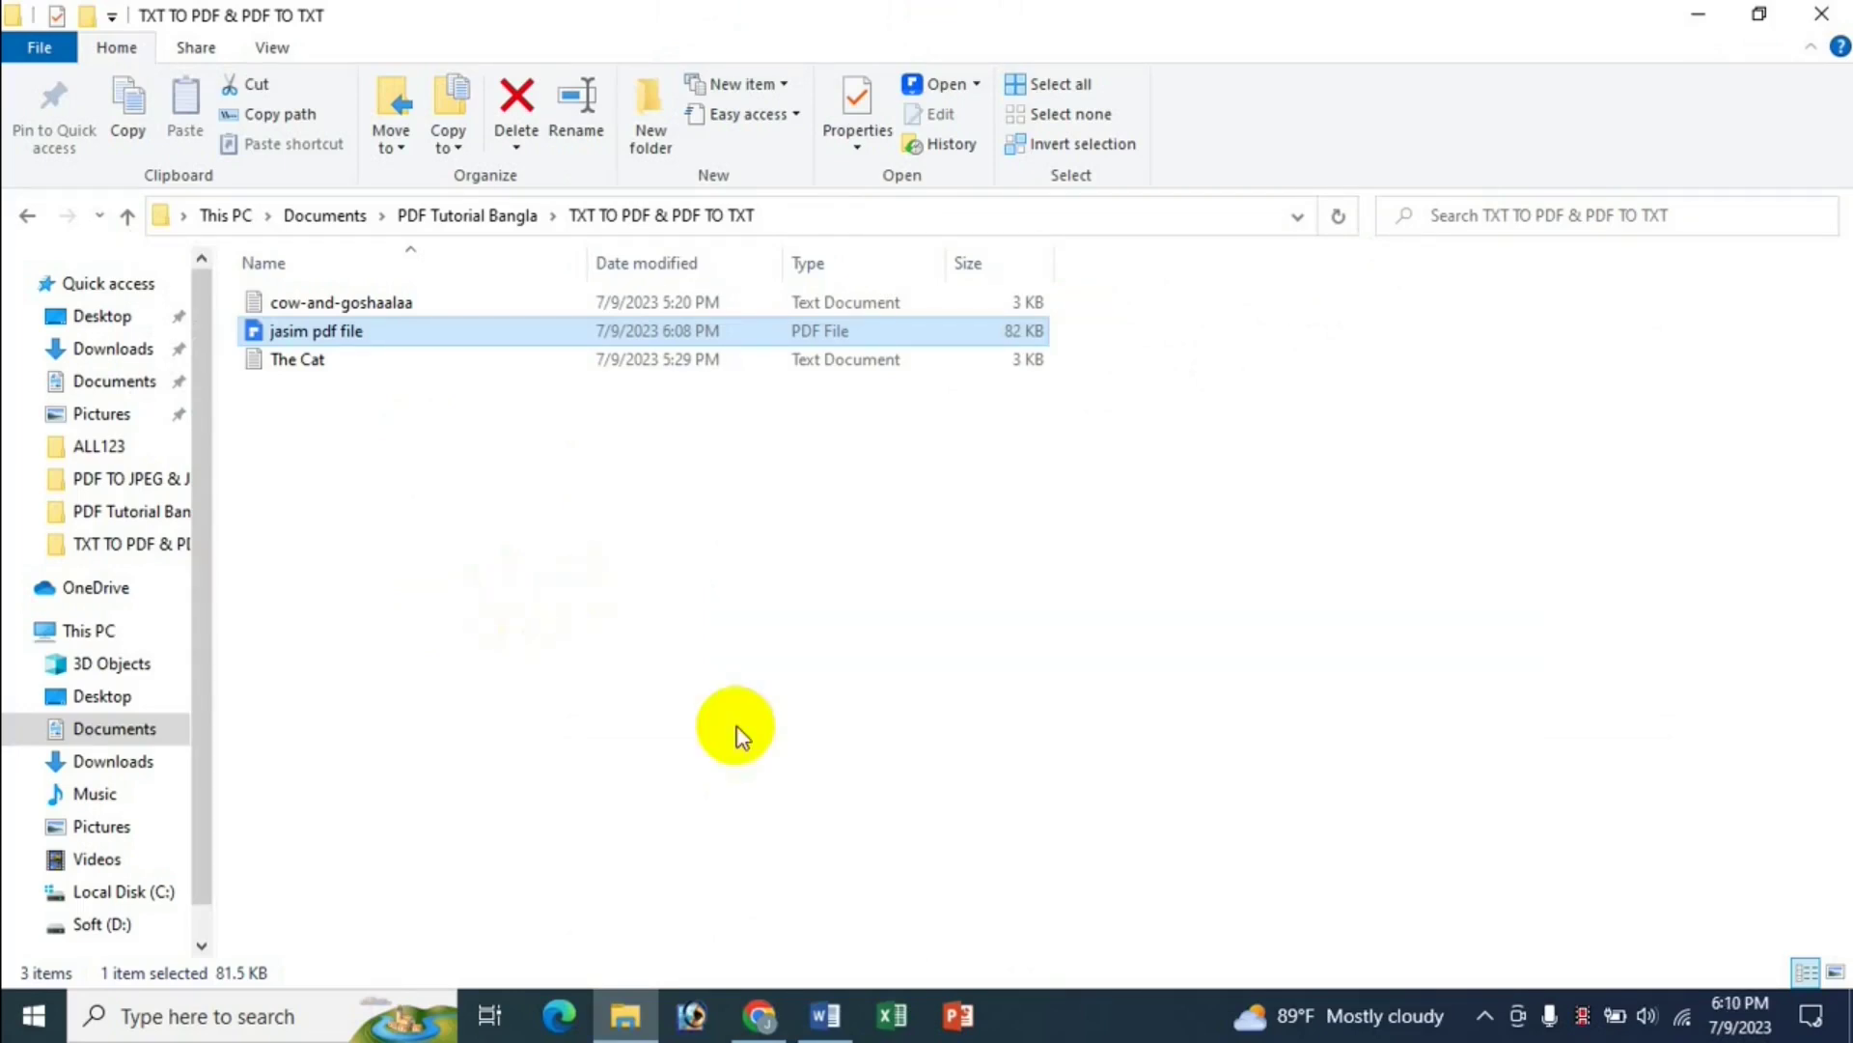
pyautogui.click(760, 1015)
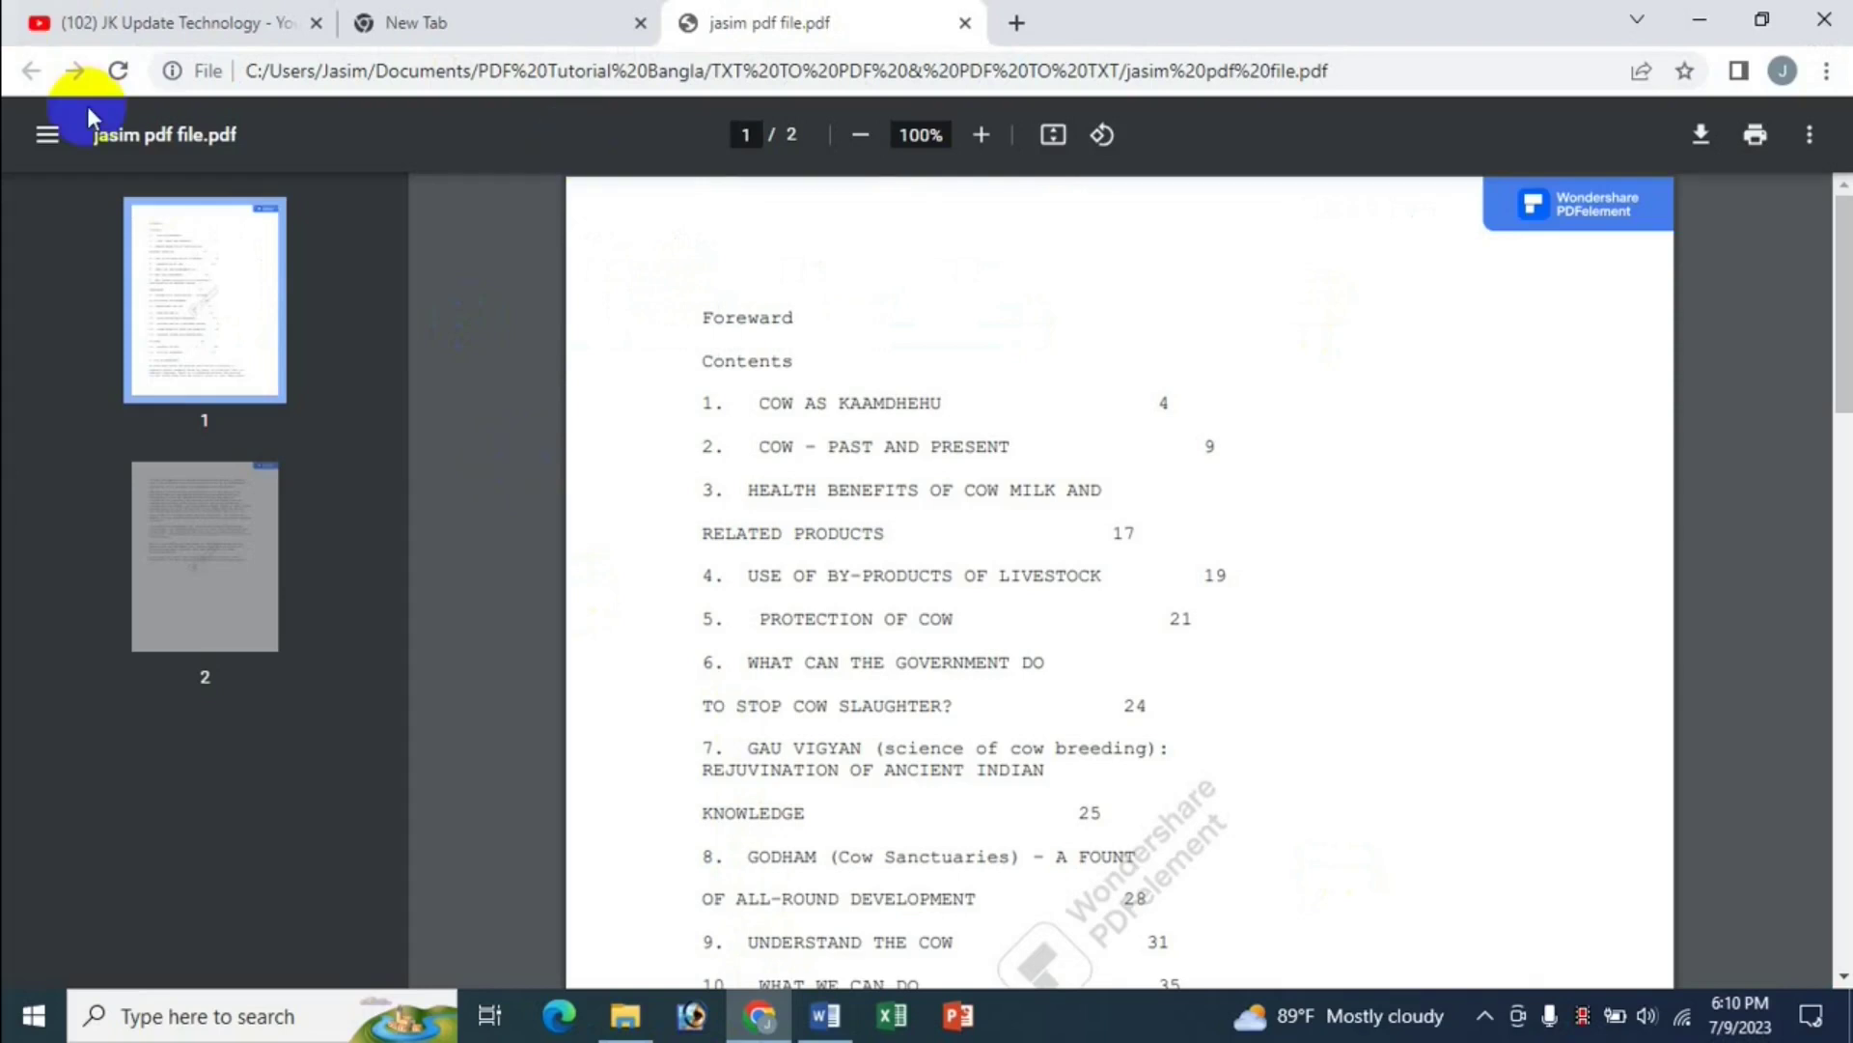
pyautogui.click(128, 25)
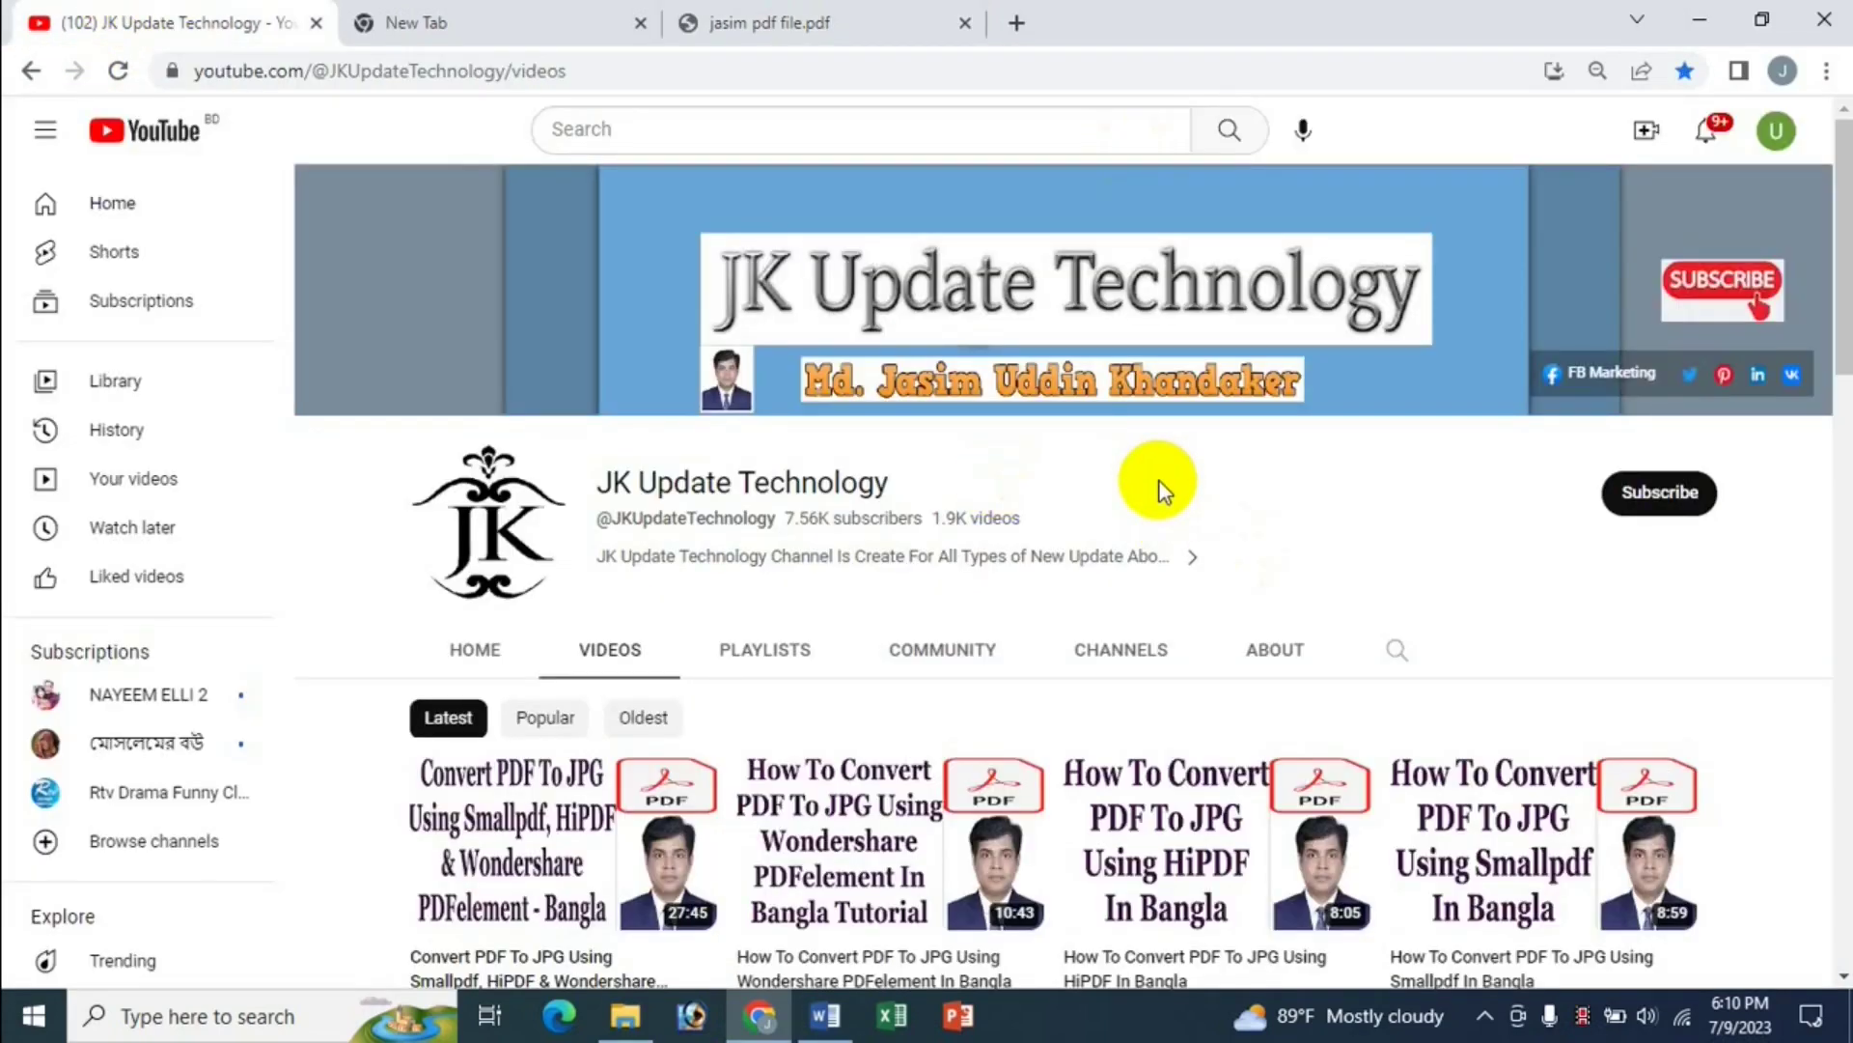